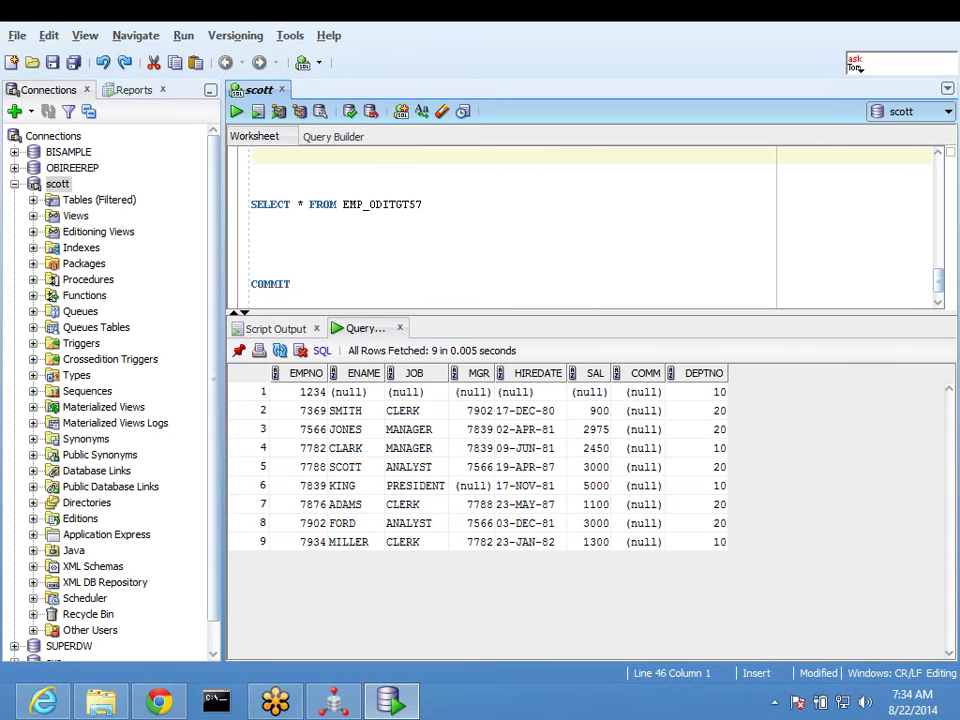
Step: Switch to Oracle Data Integrator, widen the mapping editor, and review the operator choices for INPUT2 of the SET_ component
click(333, 702)
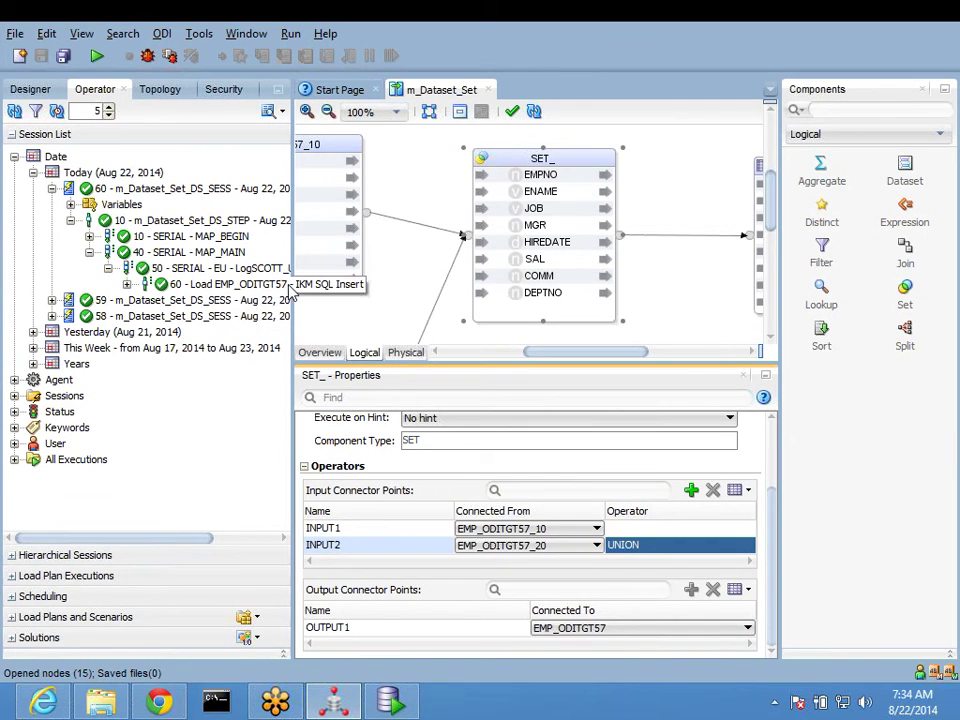
drag(291, 300, 187, 300)
click(650, 549)
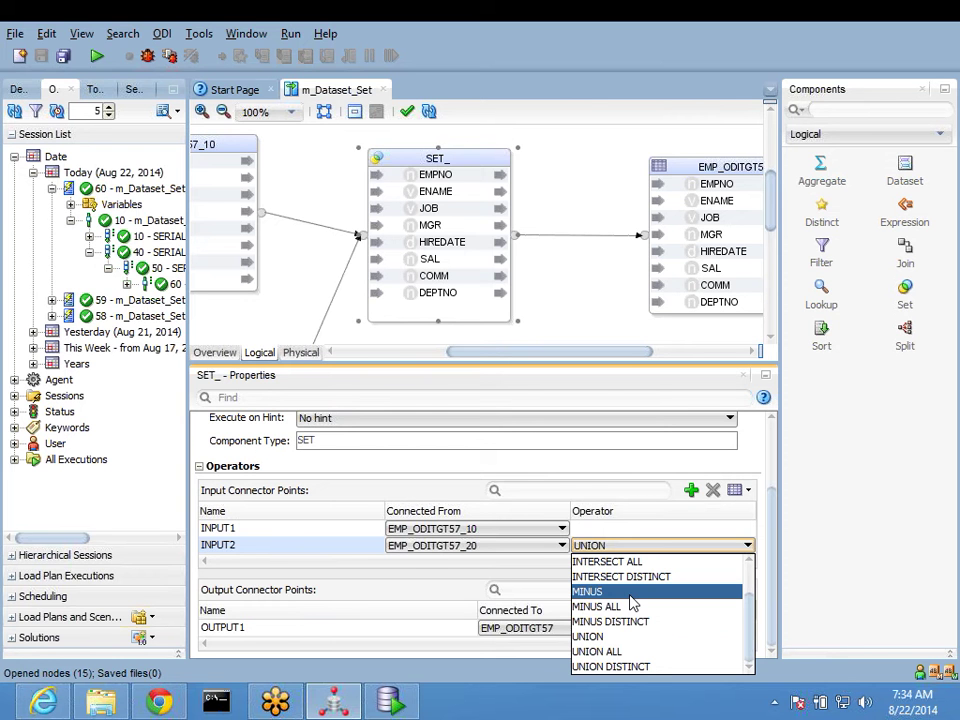
click(596, 651)
key(alt+Tab)
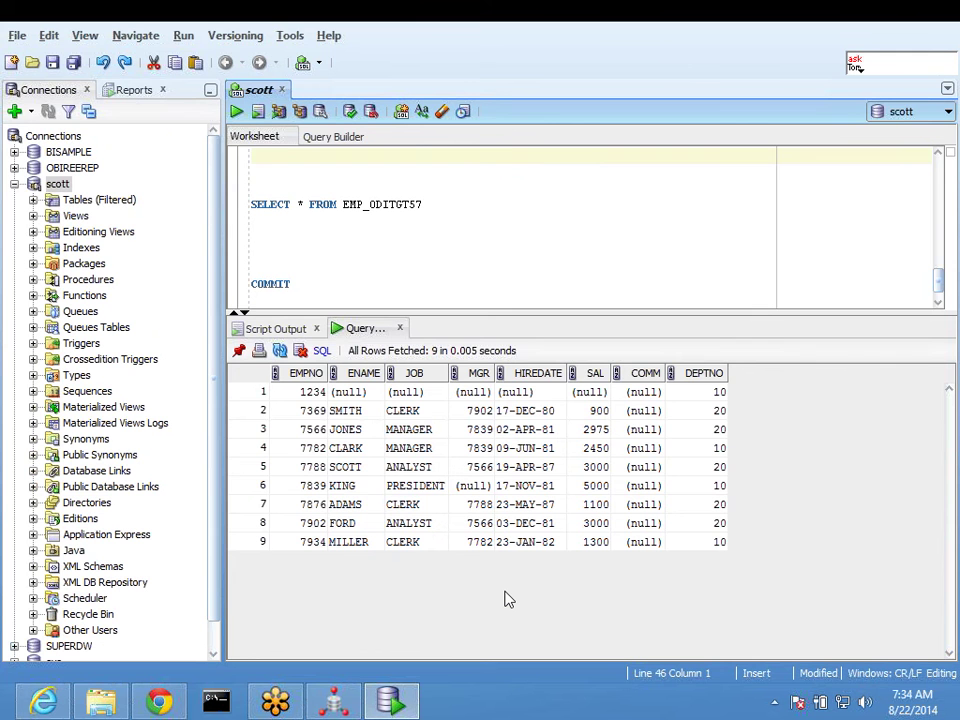
Step: In File Explorer, open the AppleDailyClassNotes folder inside Datawarehousing on Local Disk (F:)
click(118, 712)
click(133, 373)
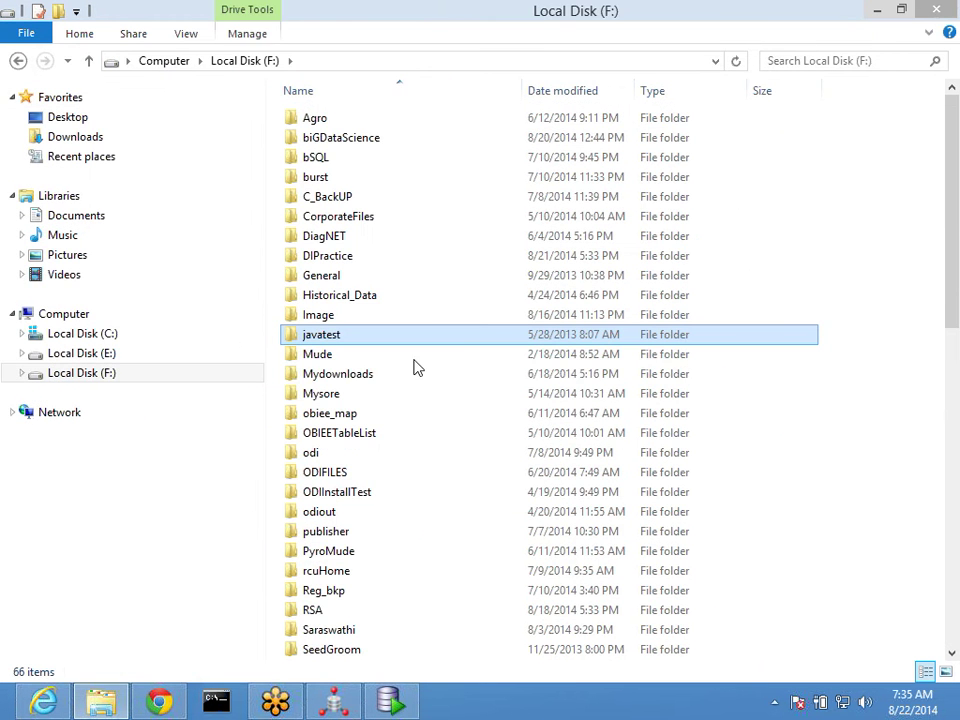
key(s)
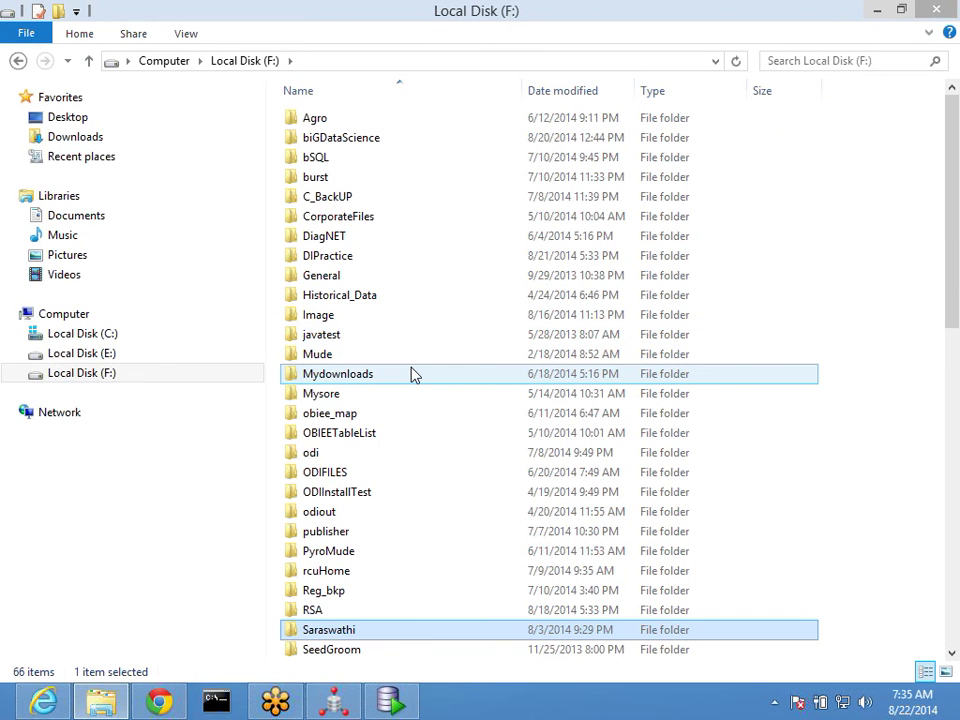
key(Return)
key(c)
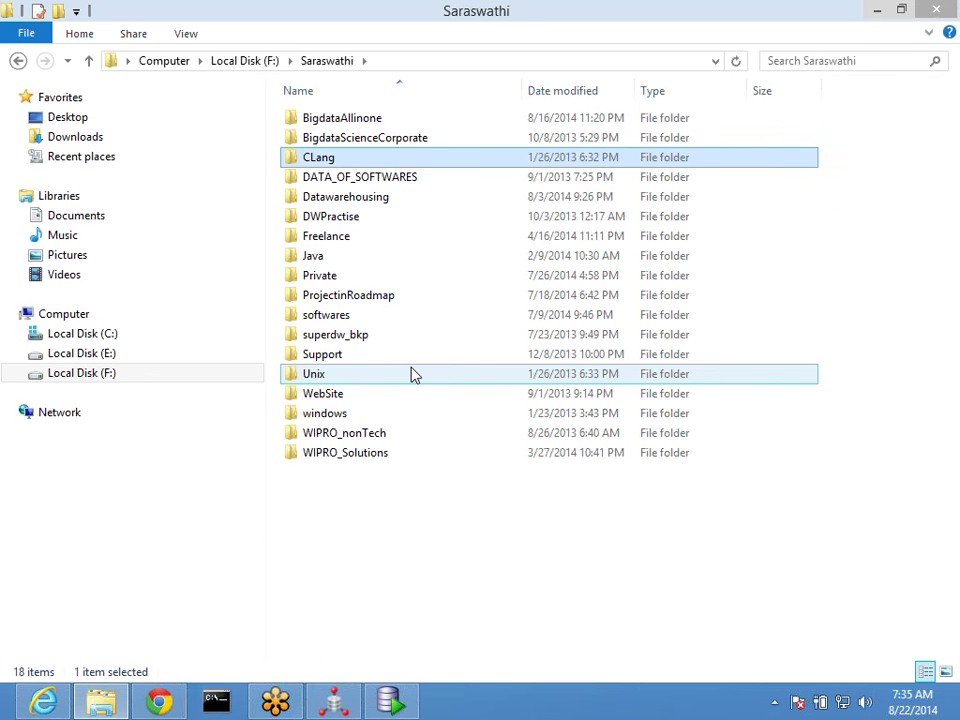
key(d)
key(Return)
key(a)
key(p)
key(Return)
Step: Open the odi57 workbook from the odi57 folder
key(b)
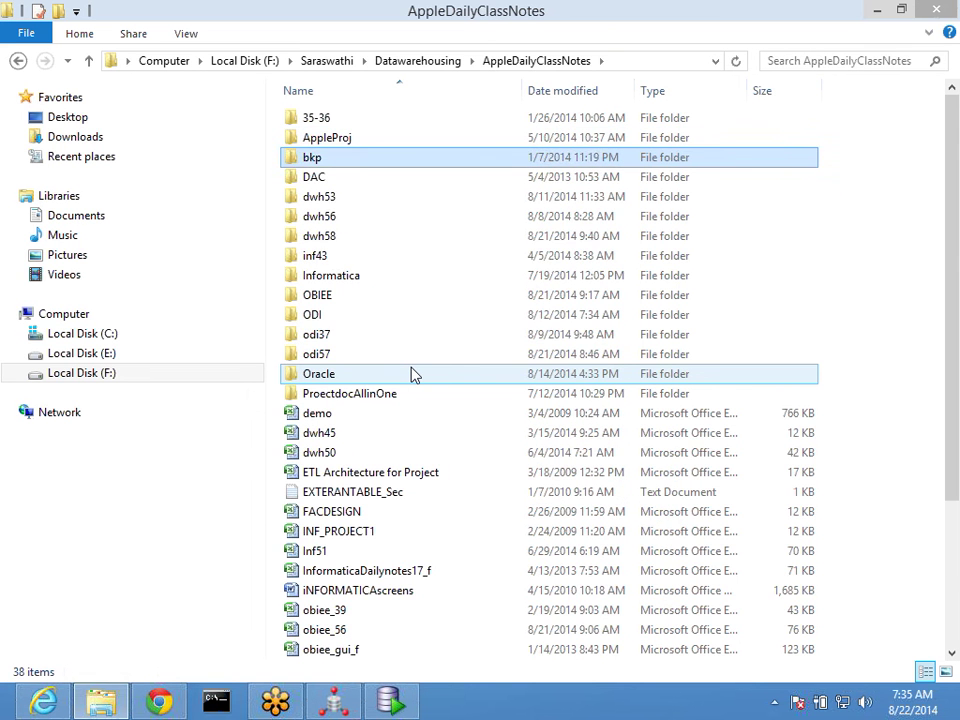
key(i)
key(o)
key(d)
key(Down)
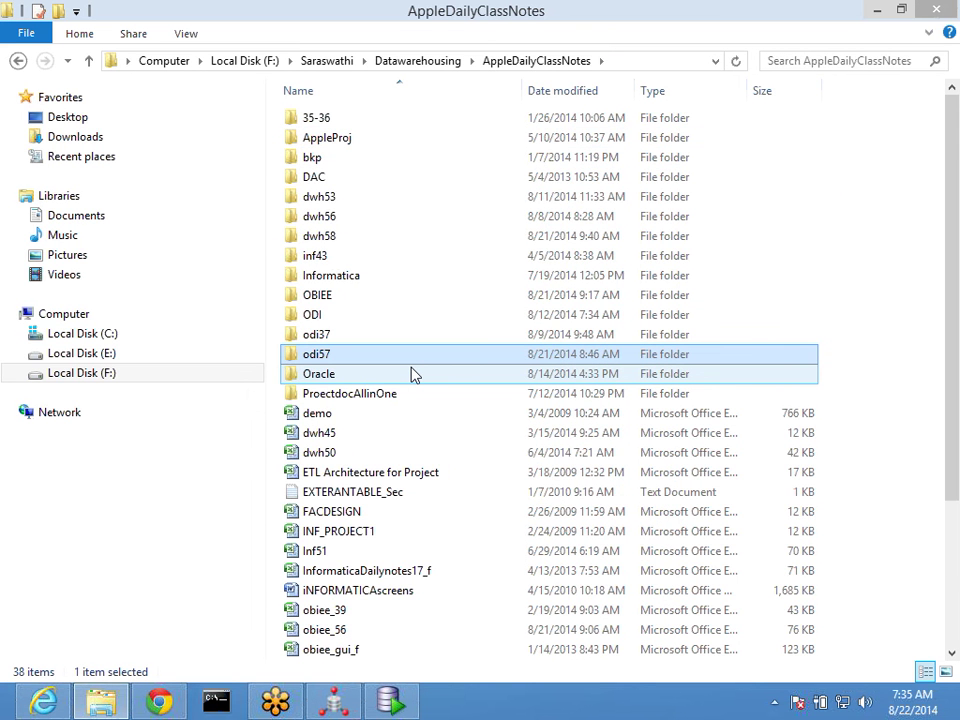
key(Return)
key(o)
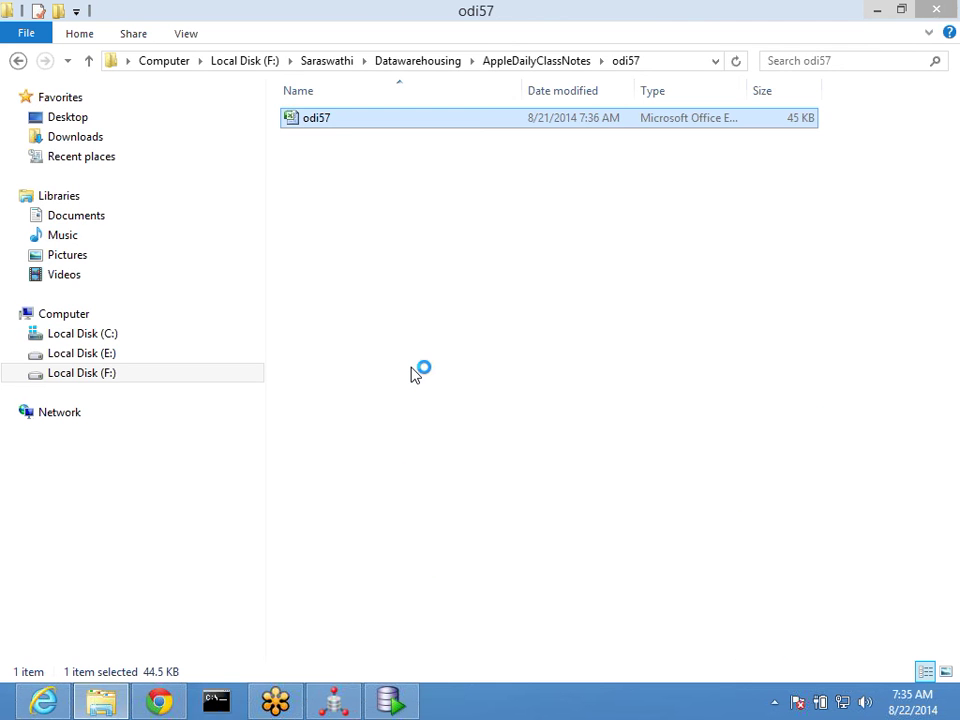
key(Return)
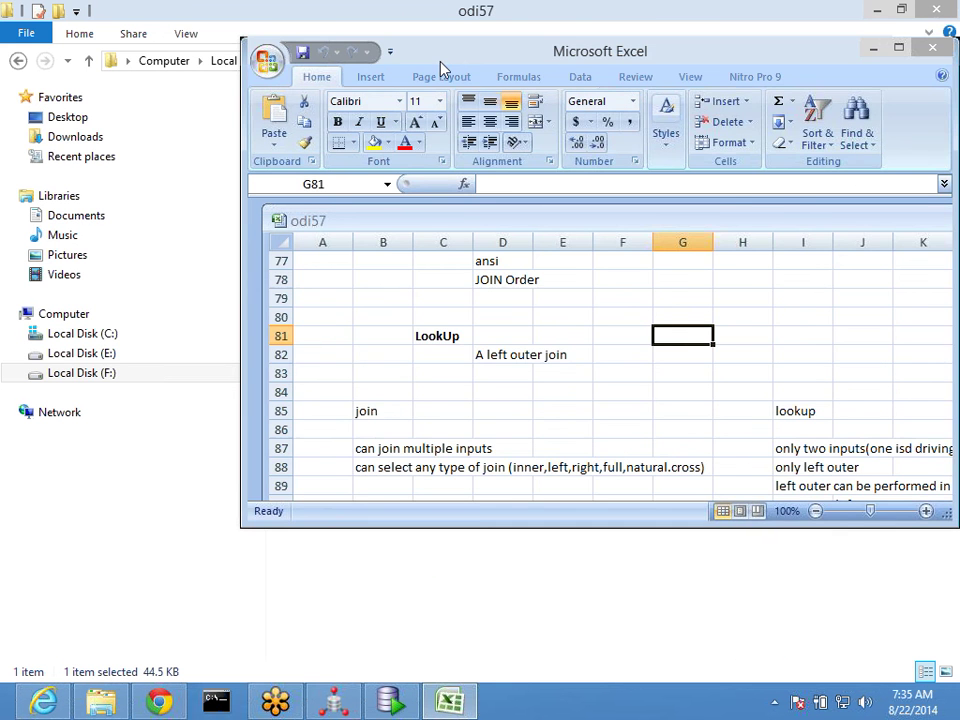
Step: Maximize Excel and enter 1, 2 and 3 in cells E4 to E6 of the blank Sheet7
double_click(440, 64)
click(581, 617)
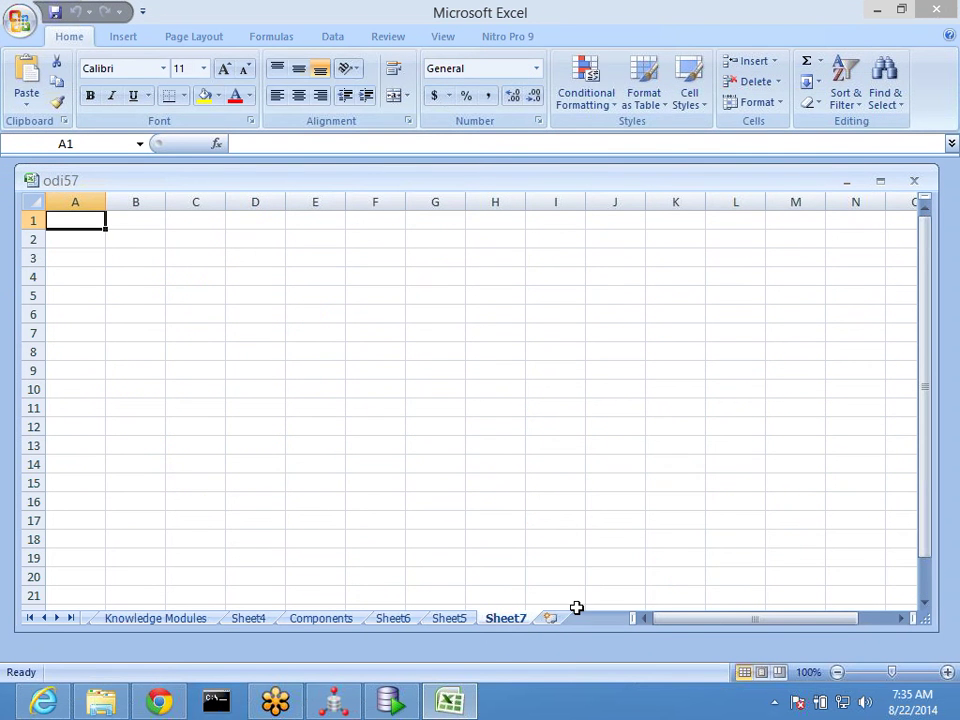
click(332, 280)
text(1)
key(Return)
text(2)
key(Return)
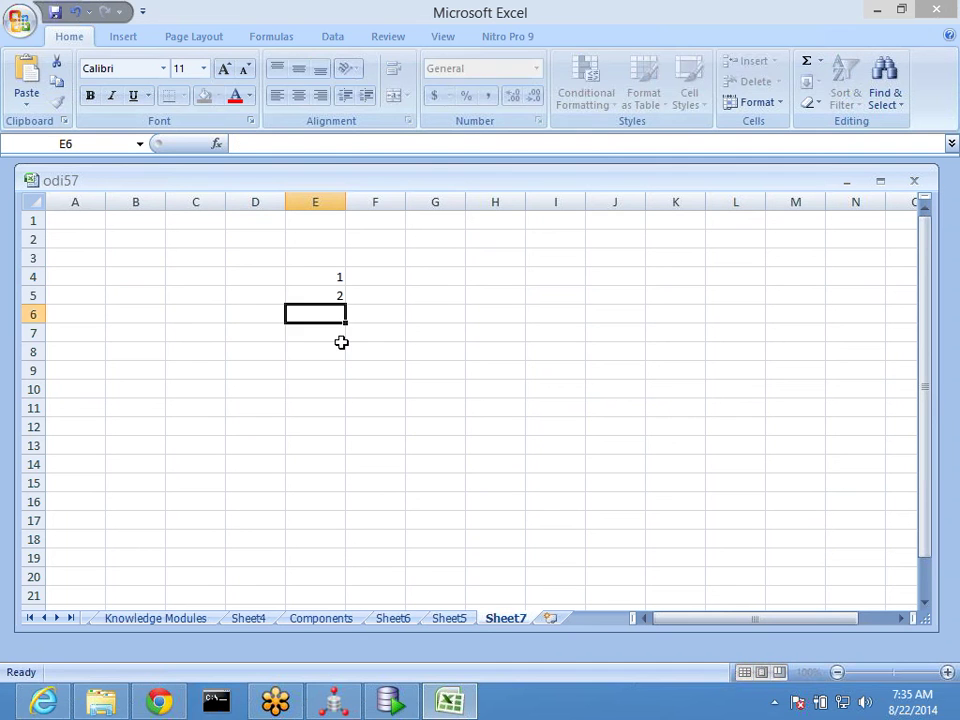
text(3)
key(Return)
key(Return)
key(Return)
key(Return)
Step: Enter a second list with 1 and 2 in cells E10 and E11, and compare it with the first list
text(1)
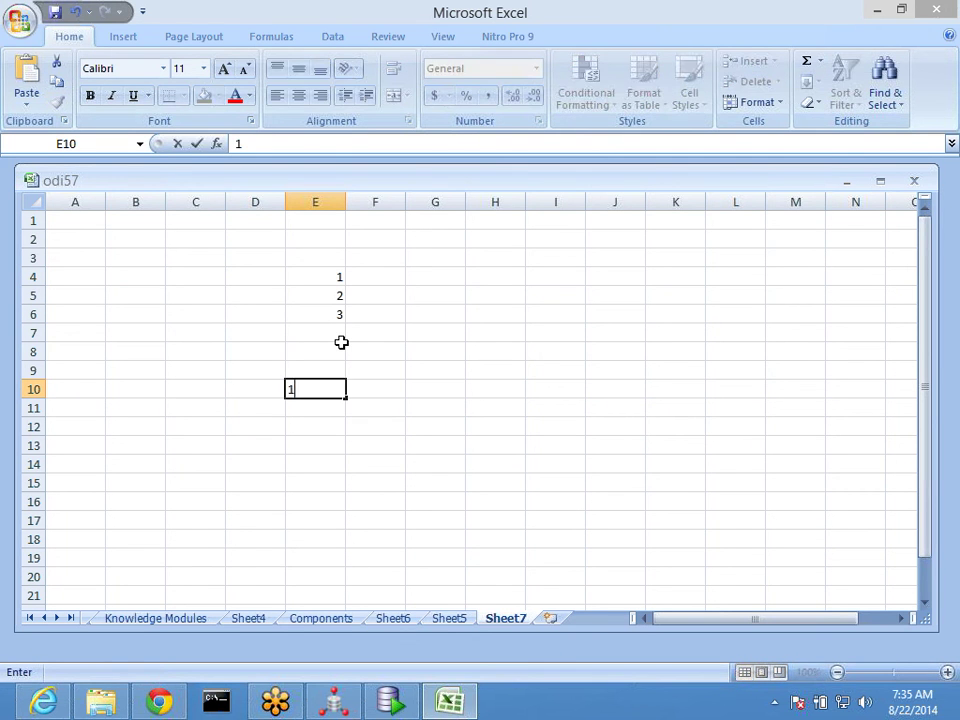
key(Return)
text(2)
key(Return)
key(Return)
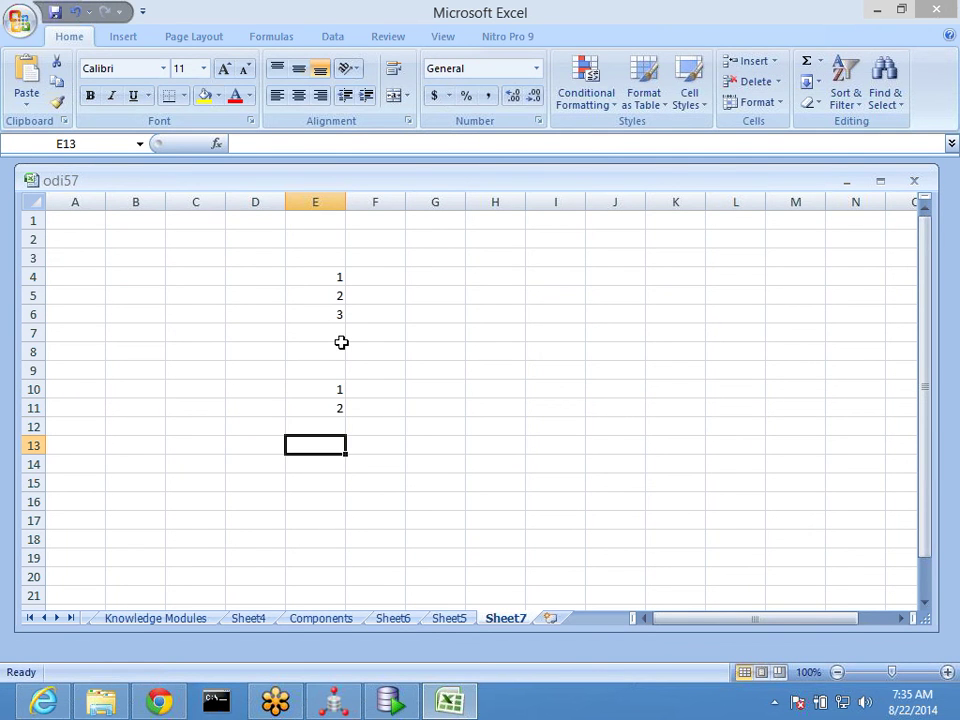
click(315, 294)
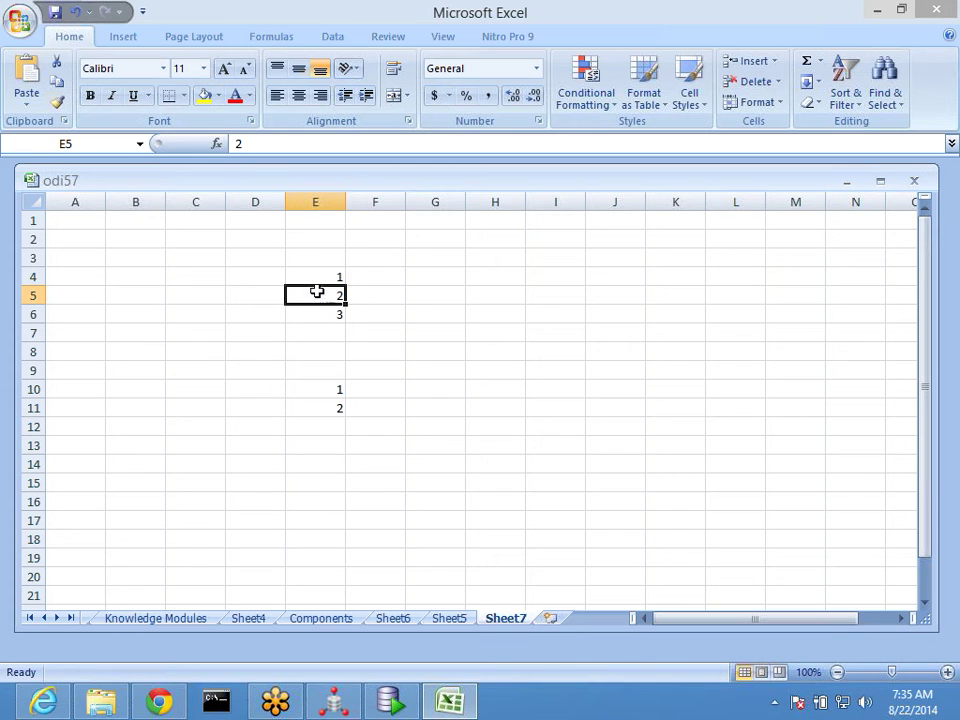
click(317, 406)
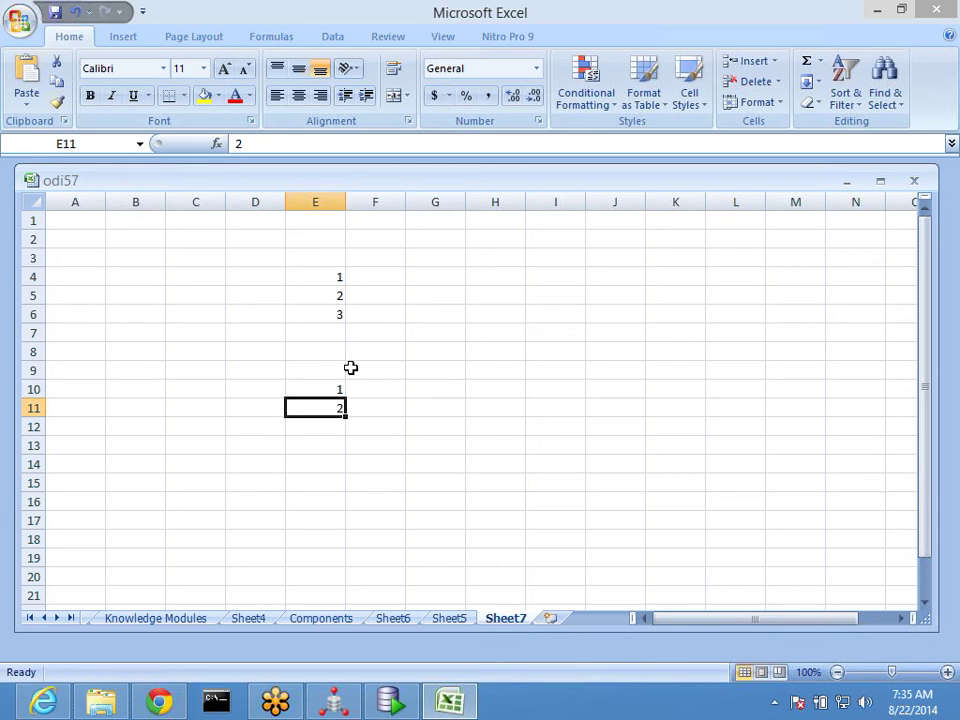
click(349, 369)
click(332, 316)
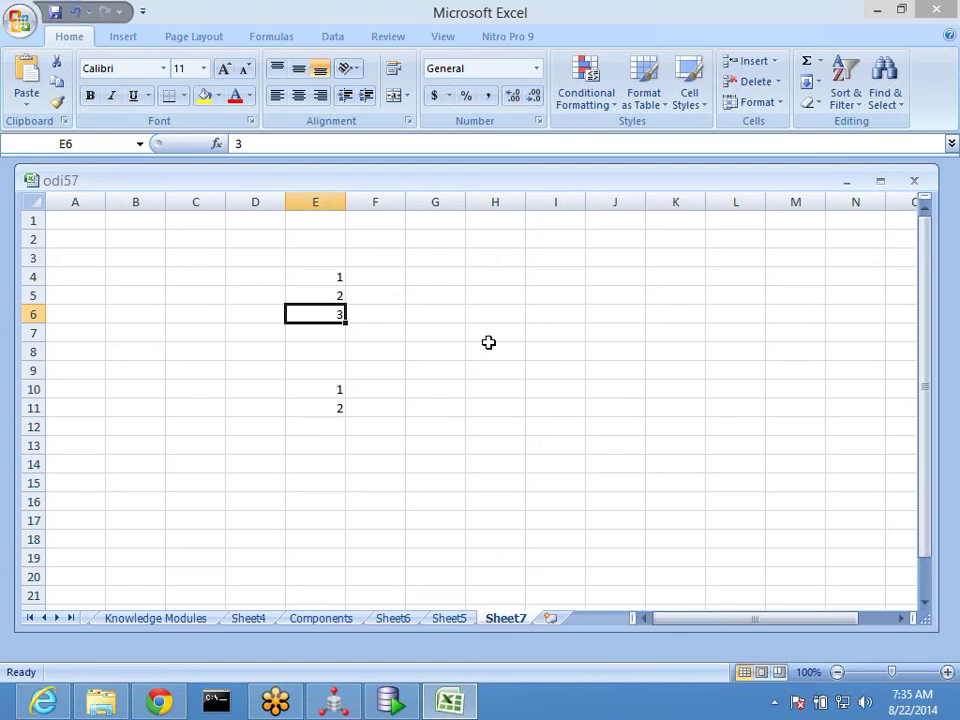
Step: Switch back to Oracle Data Integrator and look through the full list of set operators offered for INPUT2
key(alt+Tab)
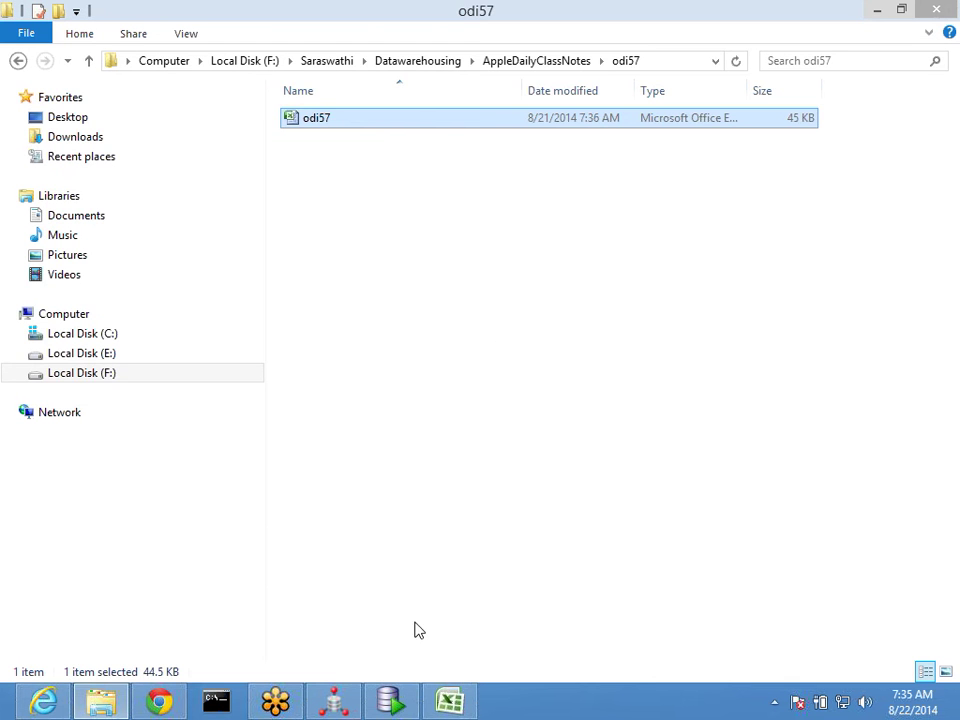
click(390, 700)
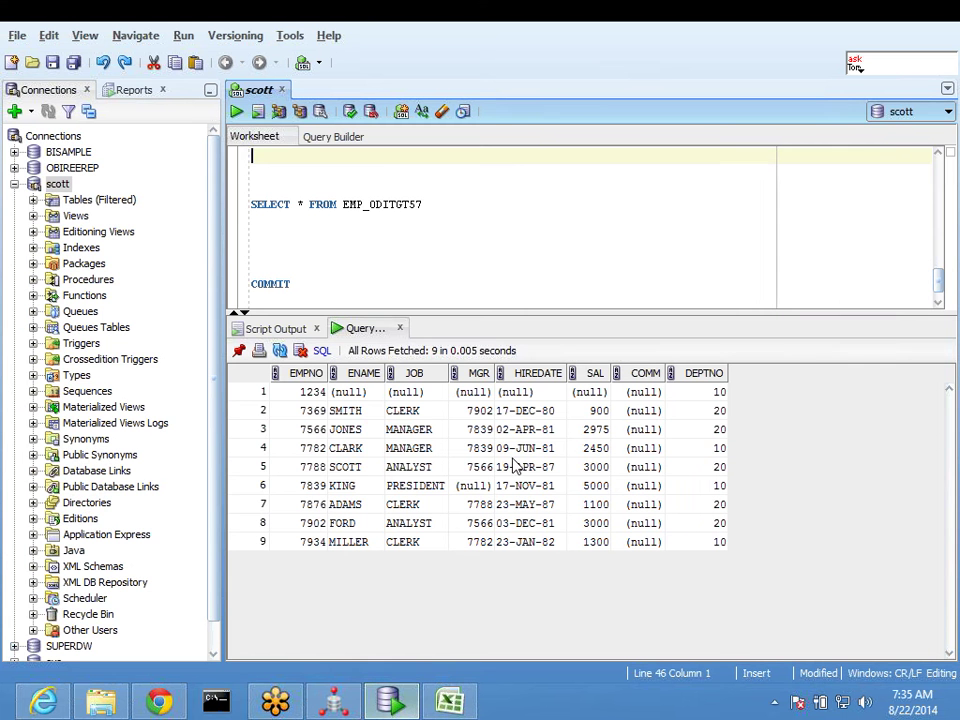
click(333, 700)
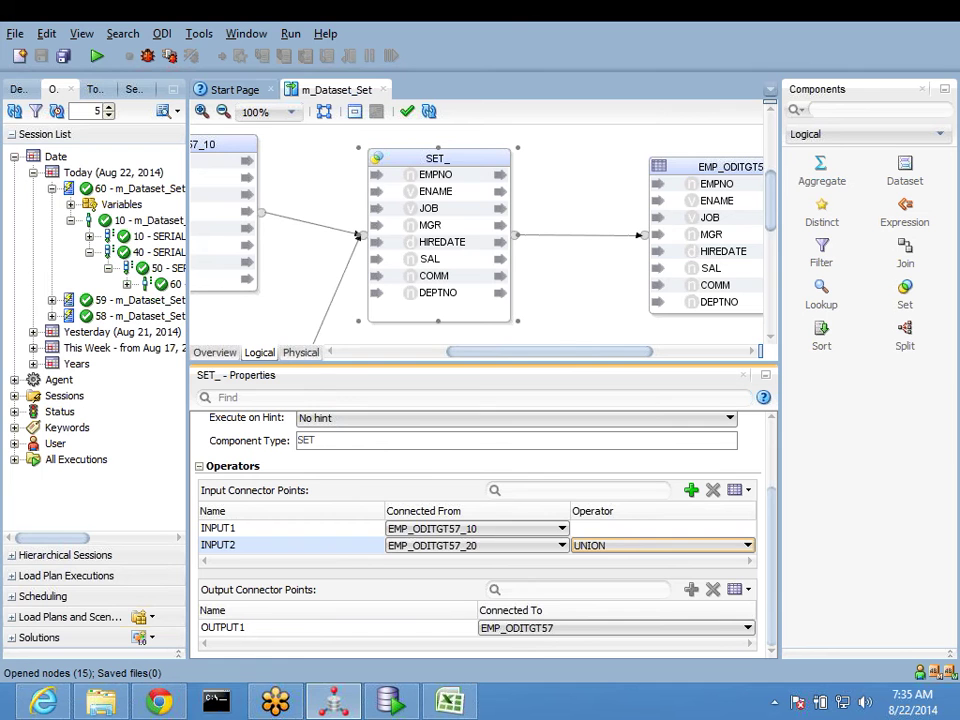
click(662, 547)
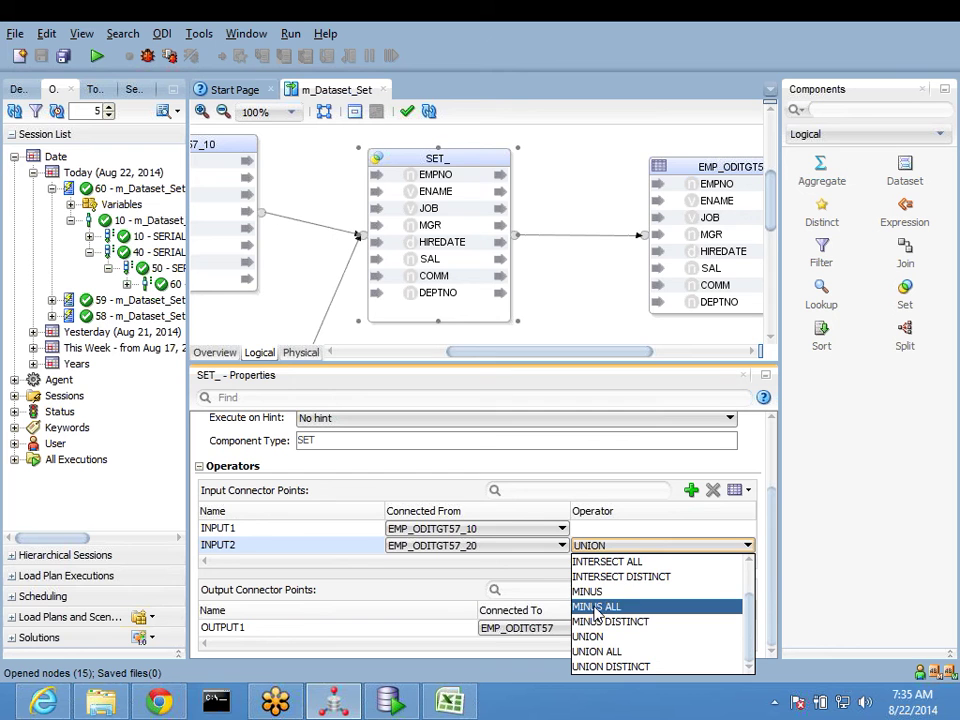
drag(596, 610, 752, 565)
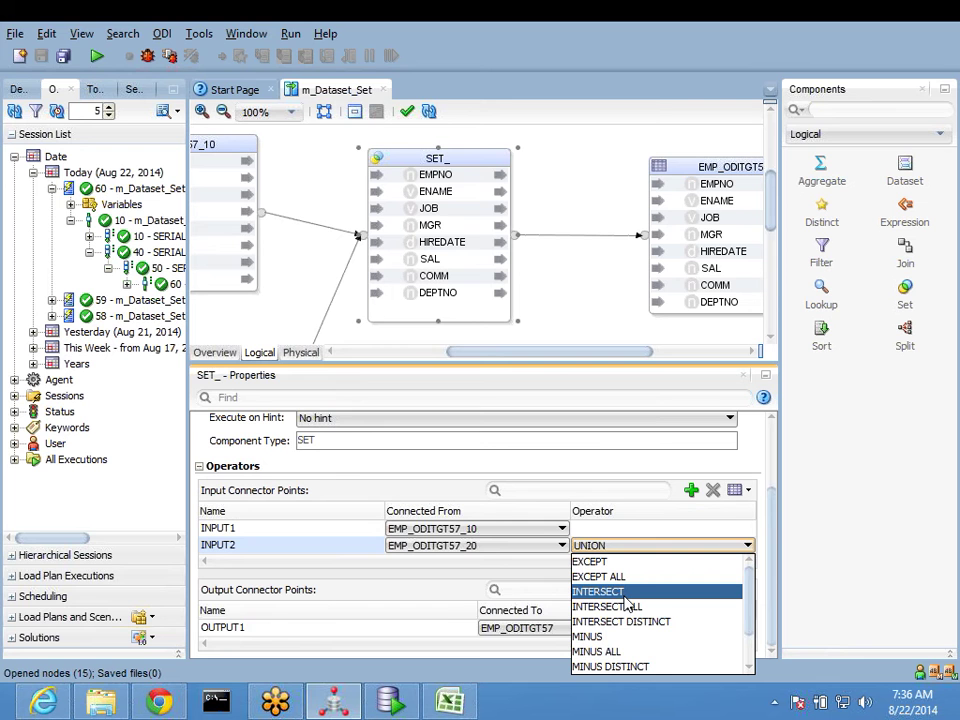
Step: In the odi57 workbook in Excel, enter the intersection example values 1 and 2 in cells H8 and H9
click(449, 701)
click(480, 430)
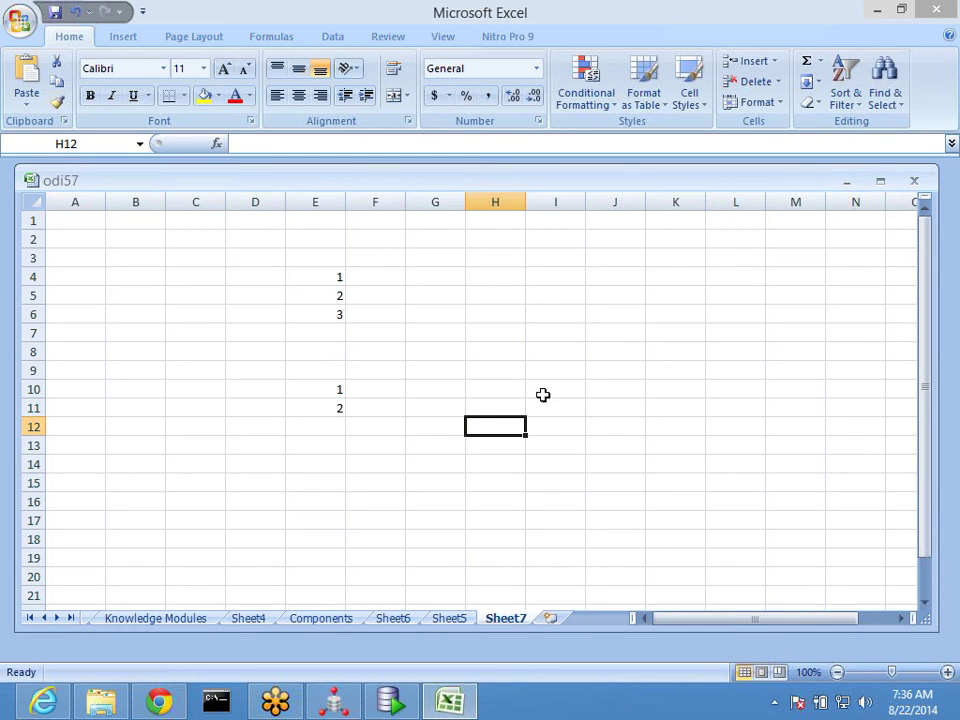
click(497, 351)
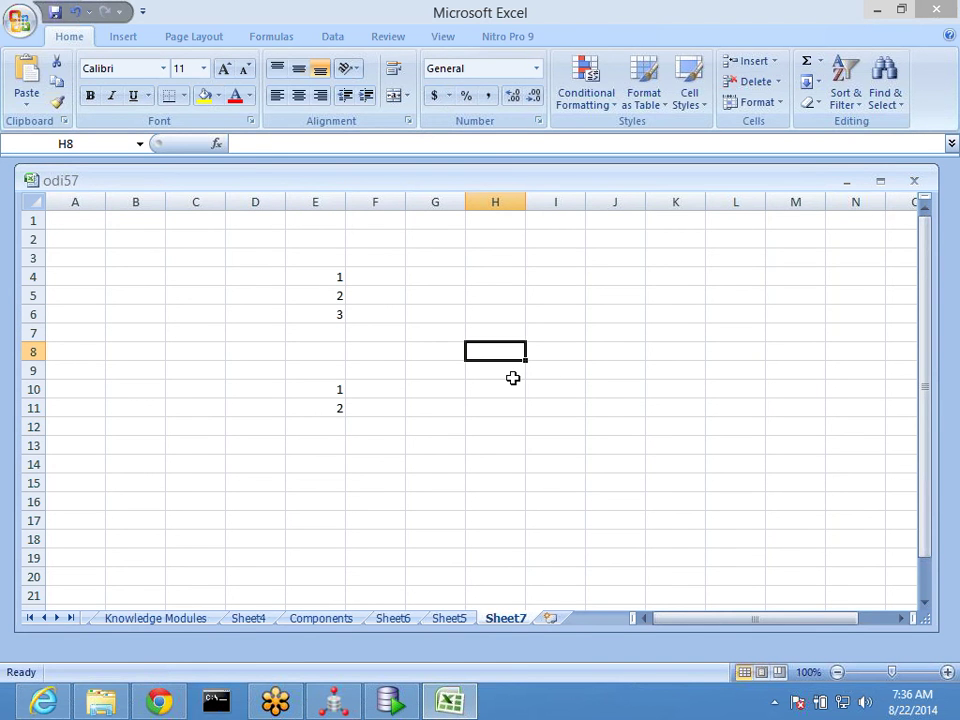
text(1)
key(Return)
text(2)
key(Return)
Step: In Oracle Data Integrator, set the operator for INPUT2 of the SET_ component to EXCEPT
key(alt+Tab)
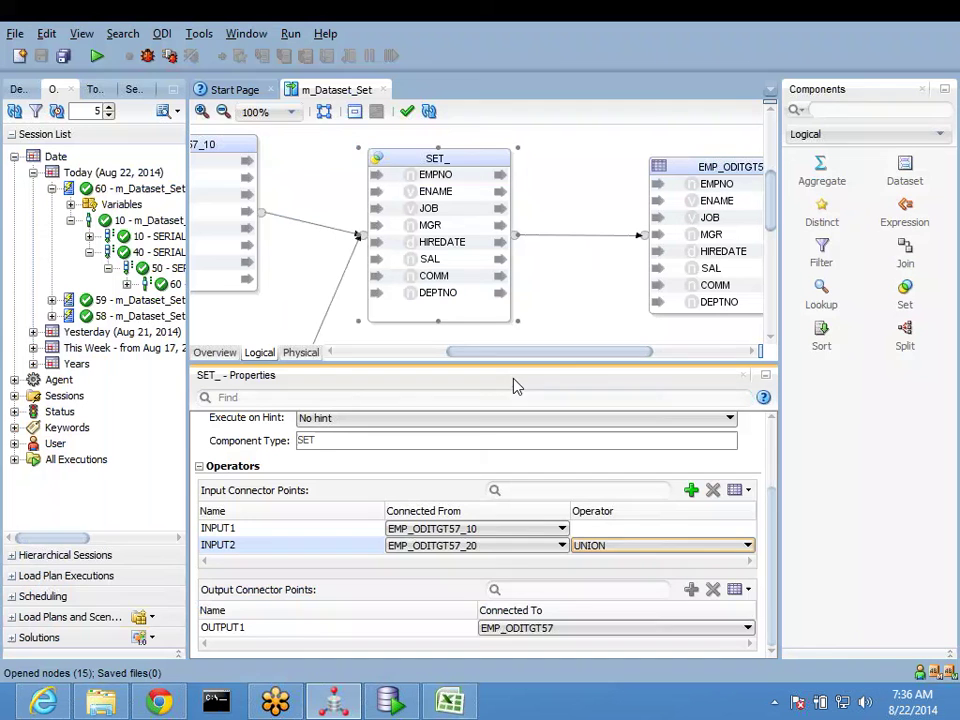
click(650, 548)
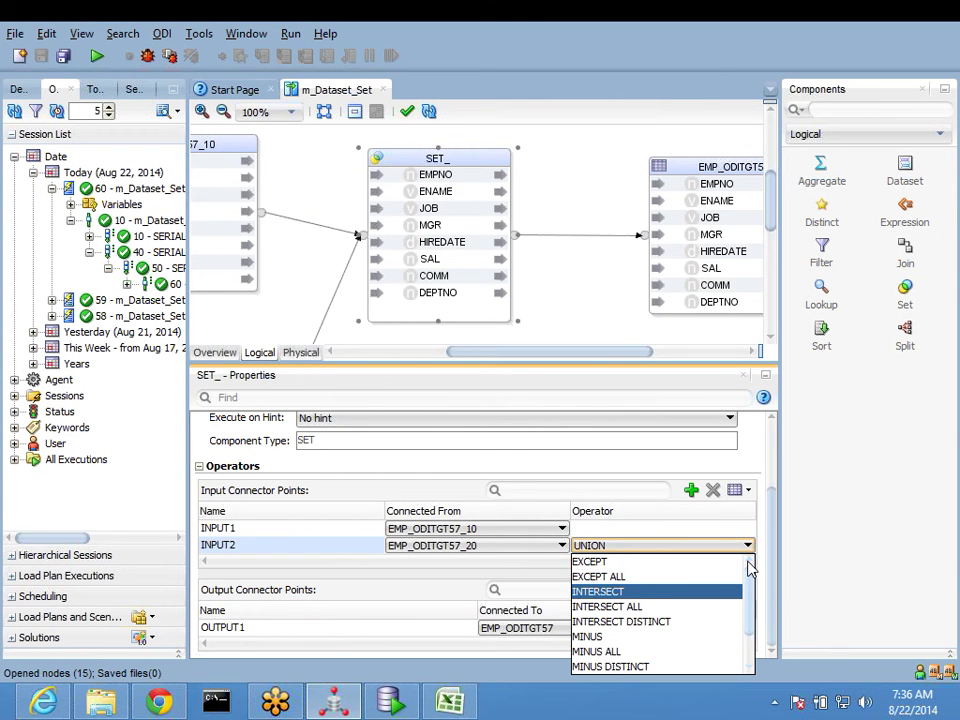
click(664, 563)
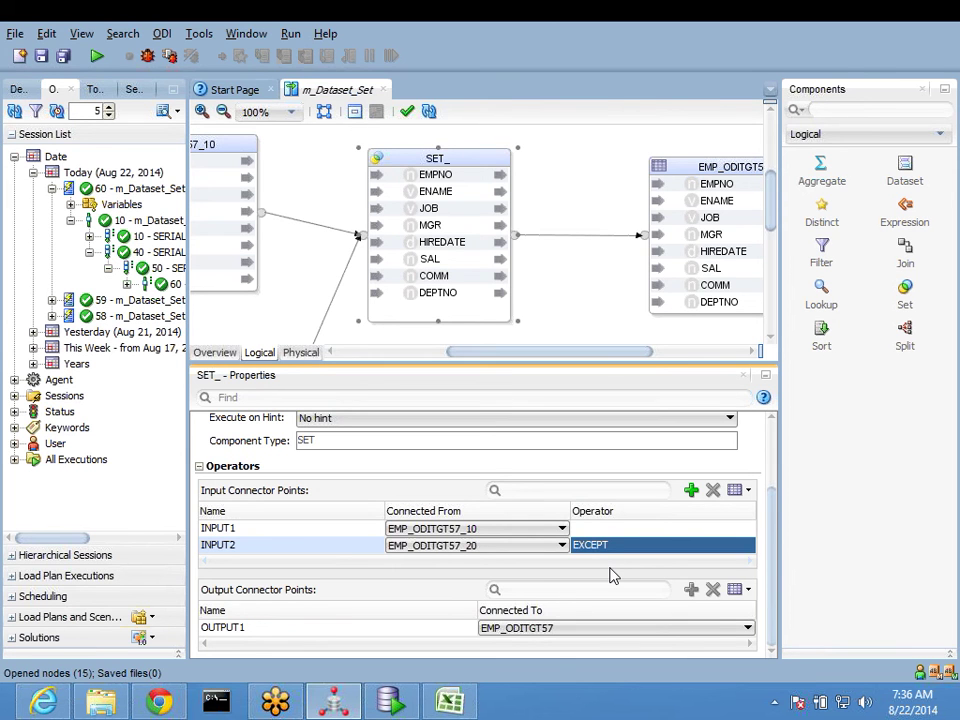
Step: In Excel, add 4 to the second list in cell E12, compare both lists, and return to Oracle Data Integrator
key(alt+Tab)
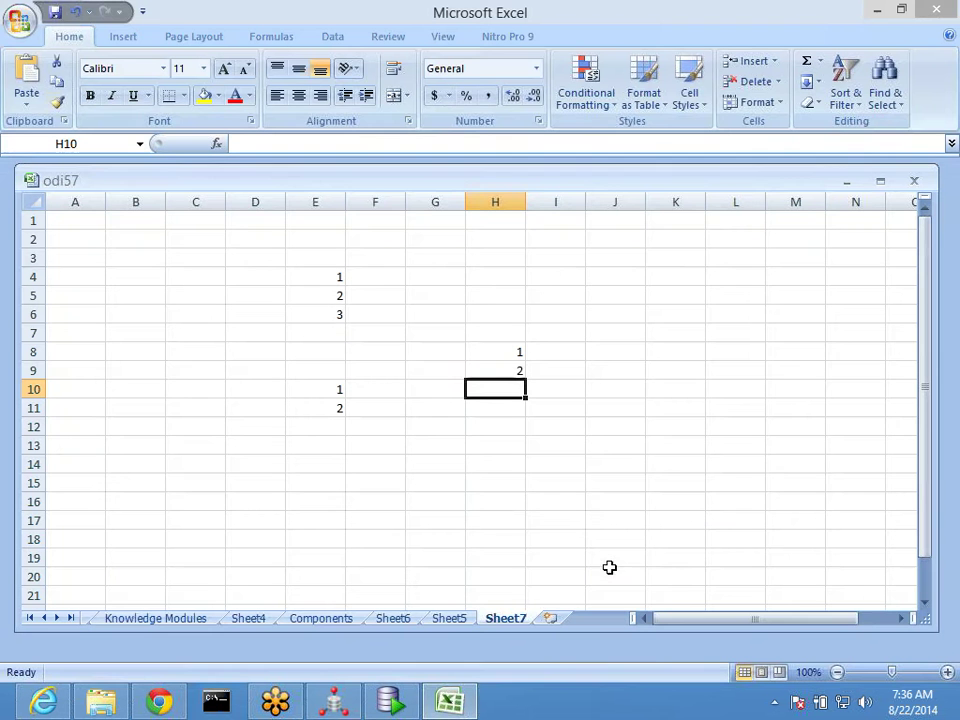
click(565, 486)
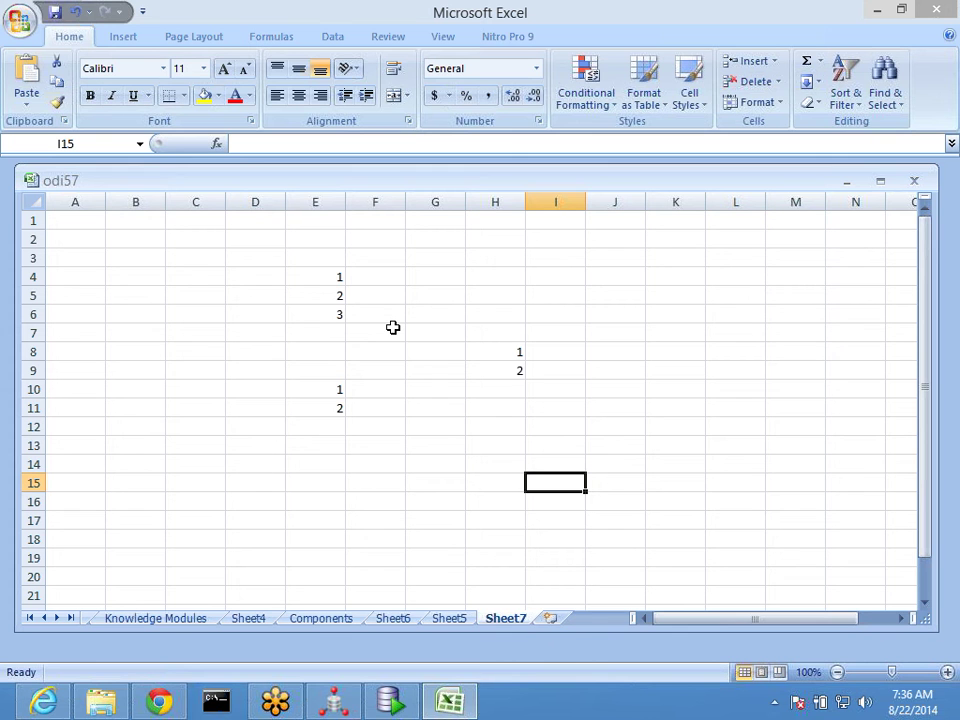
click(328, 424)
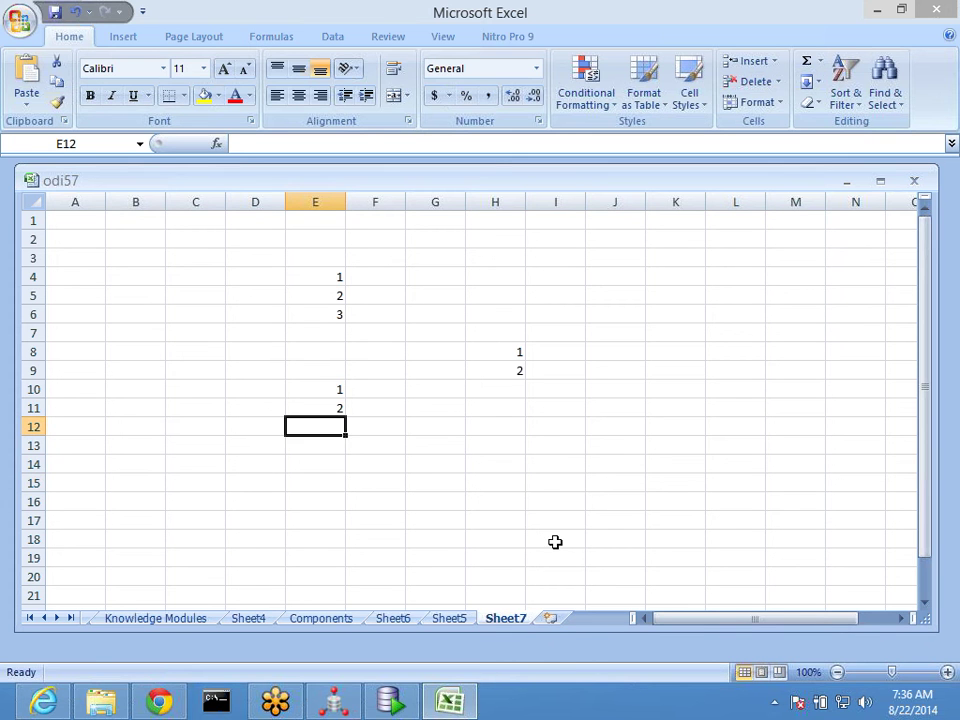
text(4)
click(510, 494)
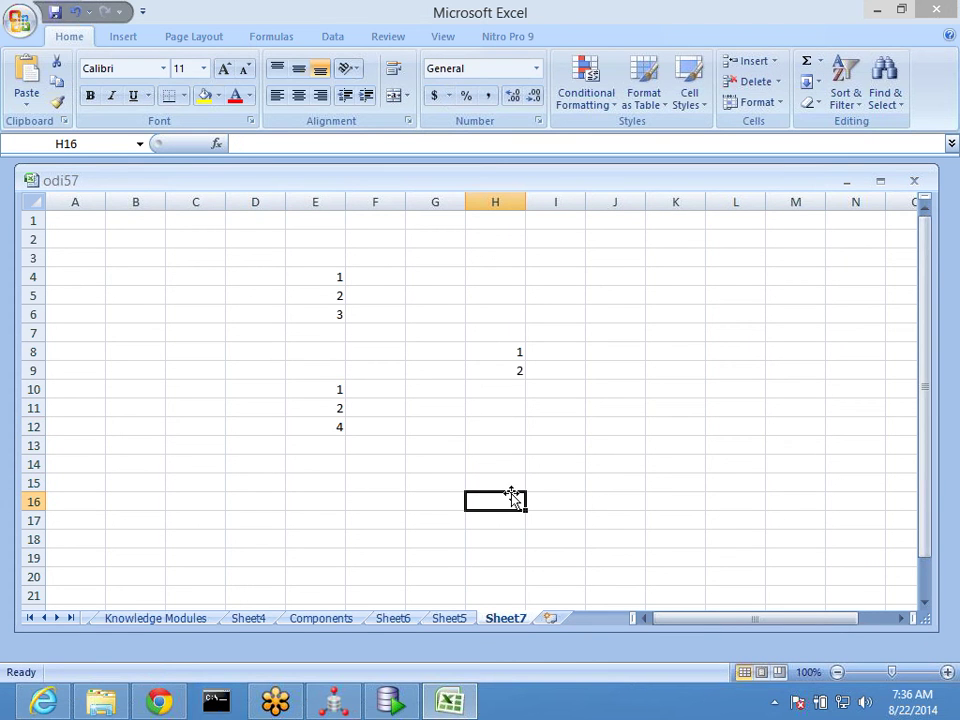
drag(319, 279, 318, 313)
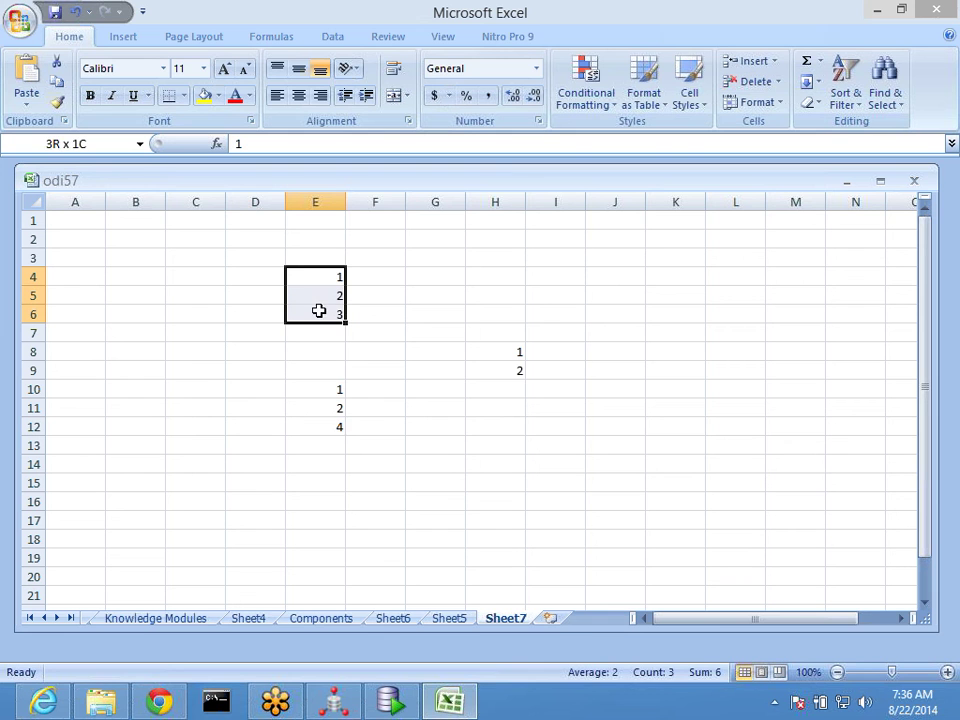
click(483, 440)
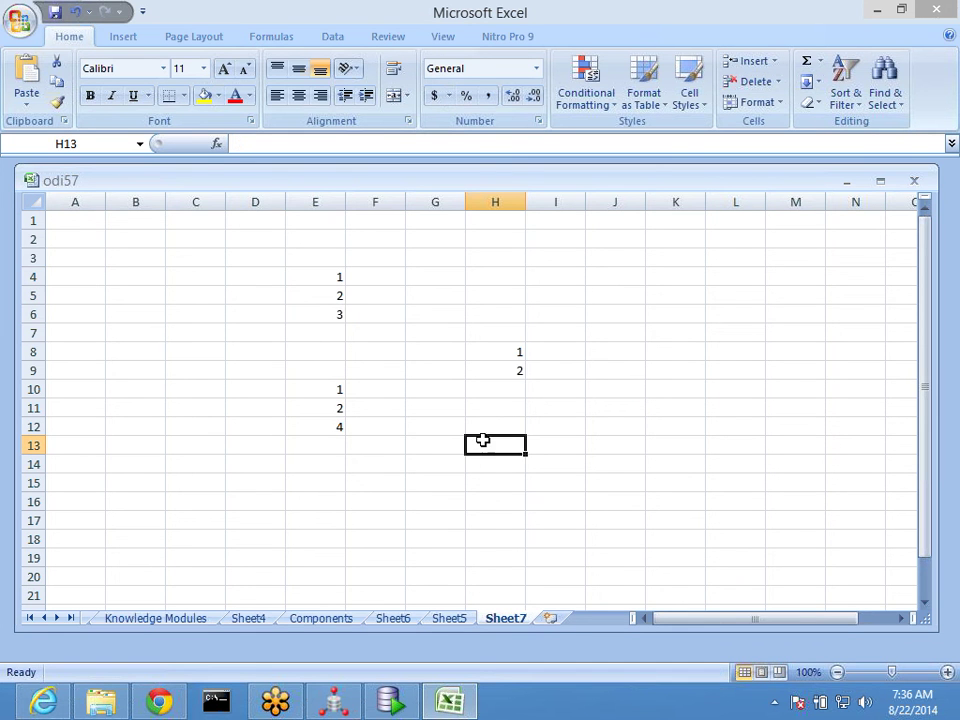
click(330, 283)
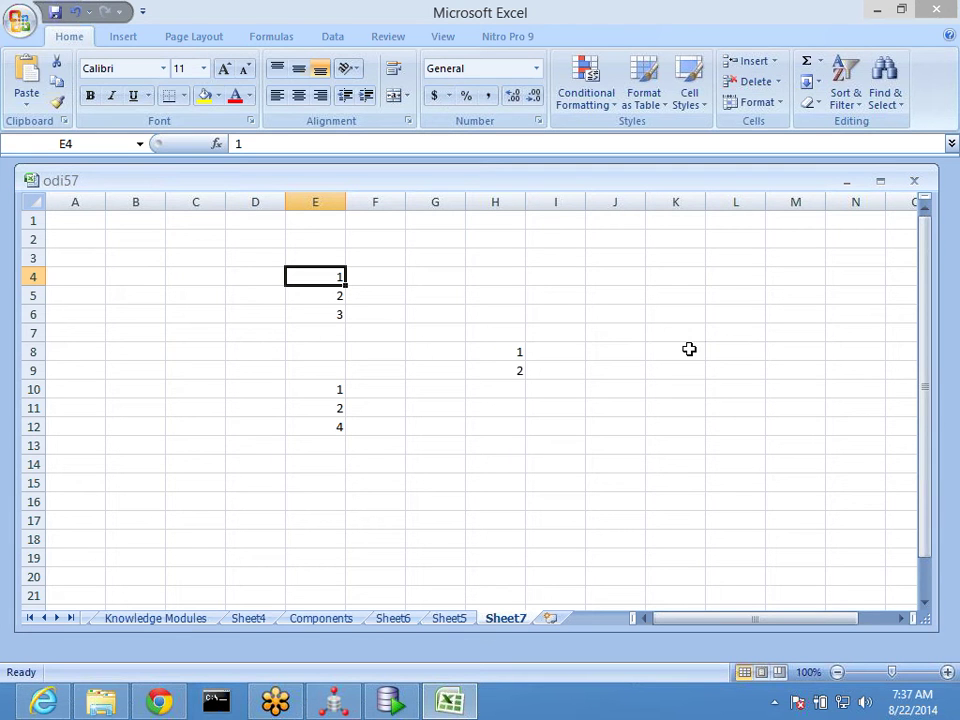
key(alt+Tab)
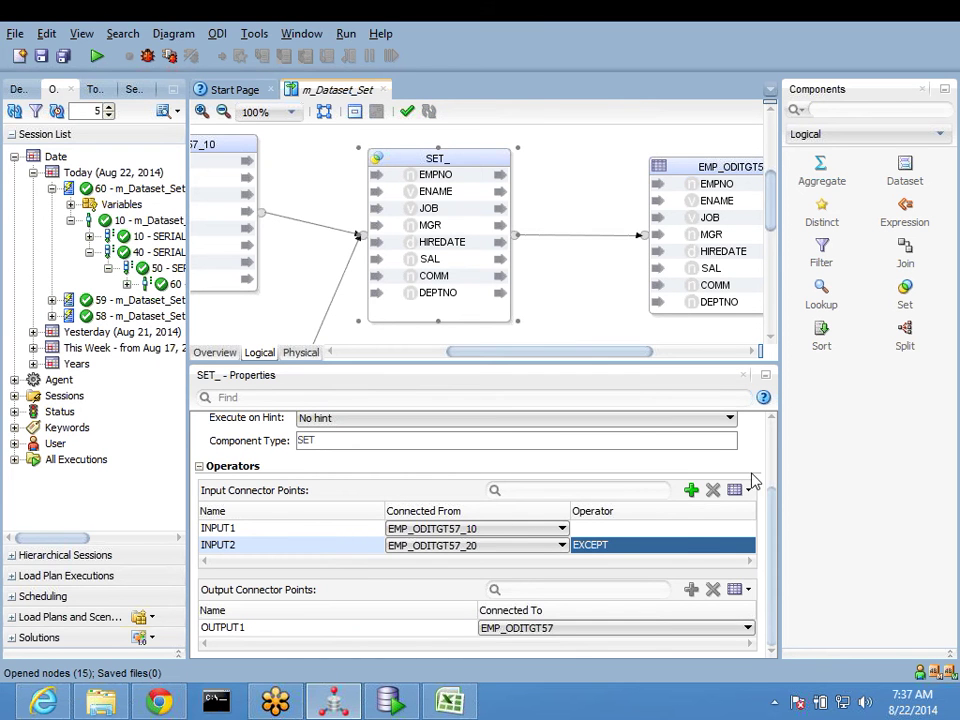
Step: Set the operator for INPUT2 of the SET_ component to UNION DISTINCT and save the mapping
click(686, 553)
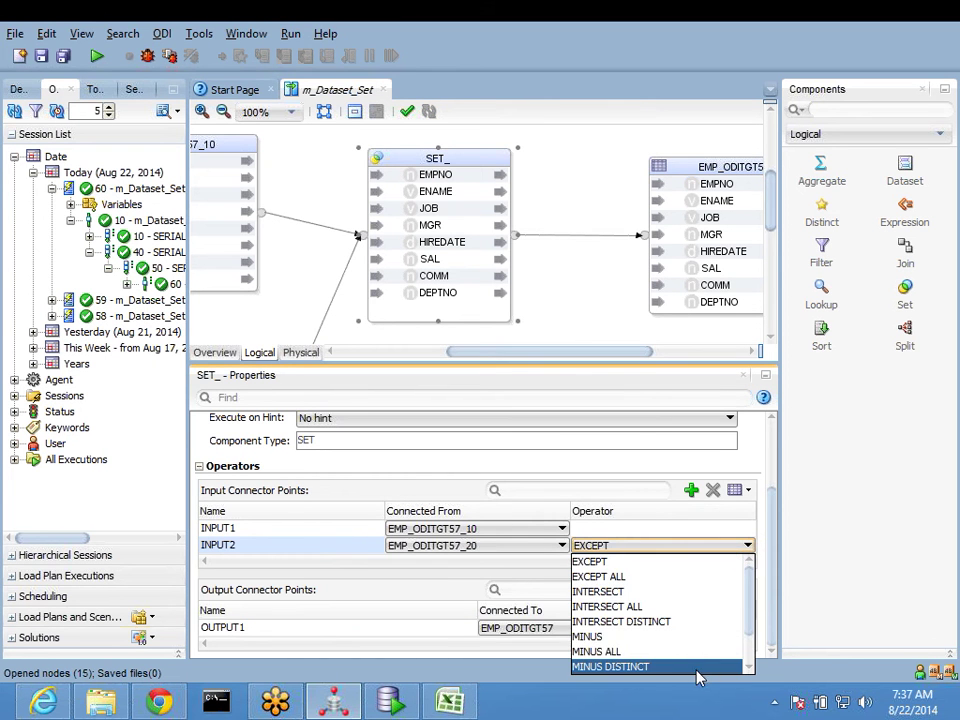
scroll(753, 677, down, 1)
scroll(753, 677, down, 2)
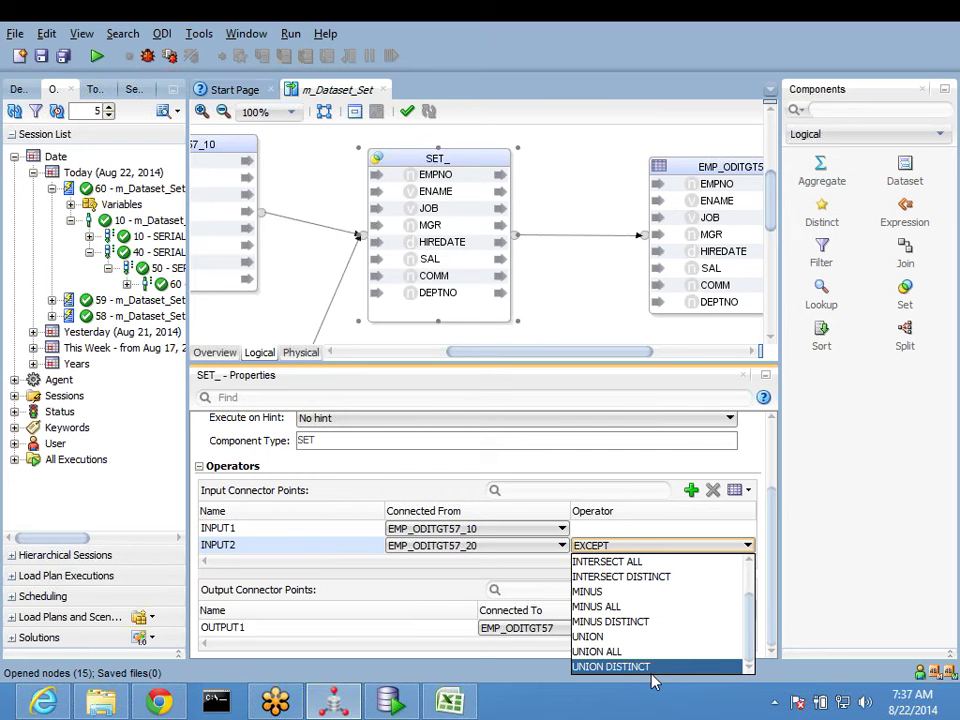
click(634, 668)
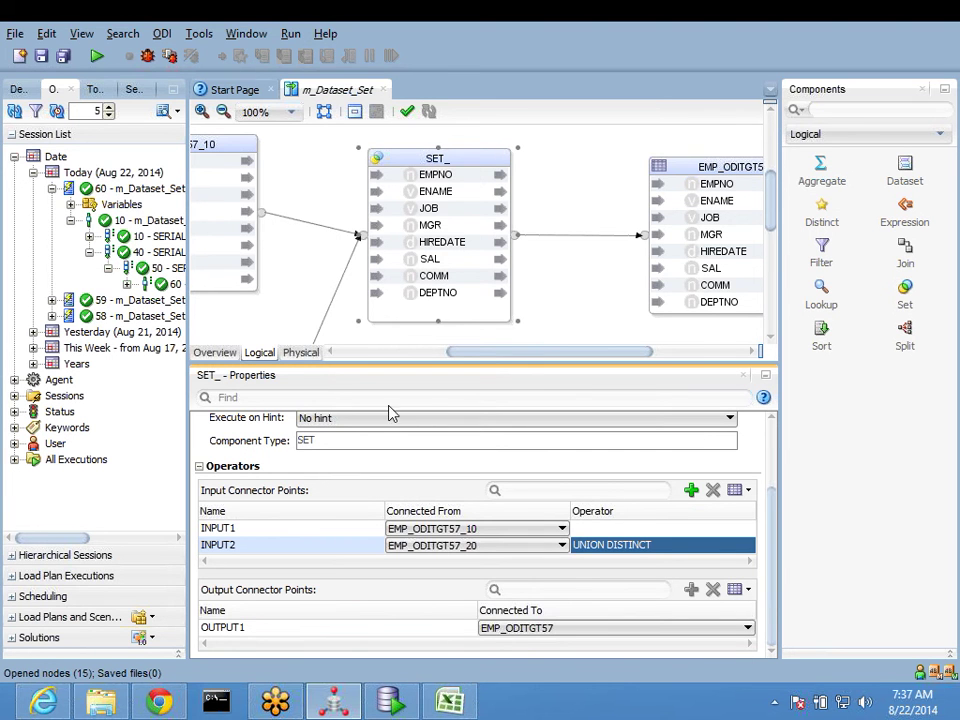
click(40, 57)
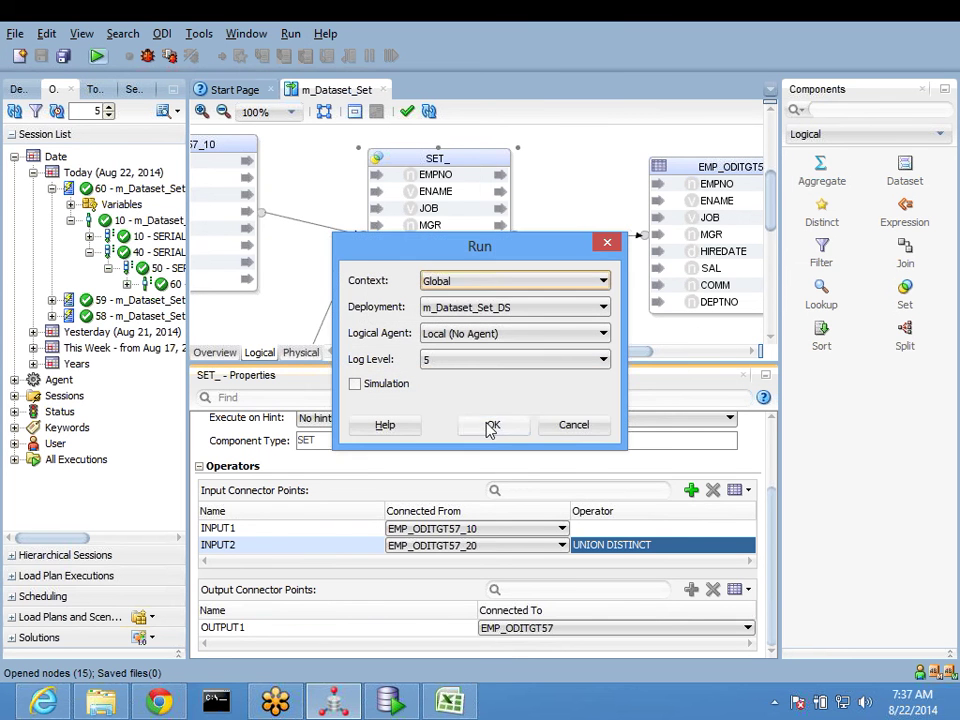
Step: Run the m_Dataset_Set mapping in the Global context with log level 5, and widen the session list area
click(490, 423)
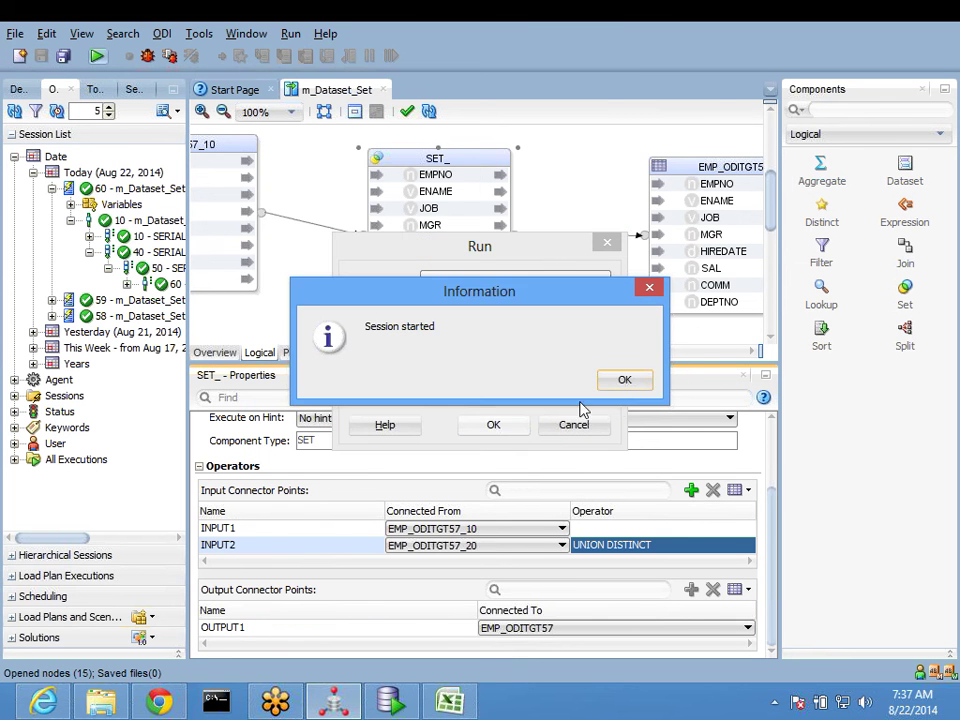
click(619, 380)
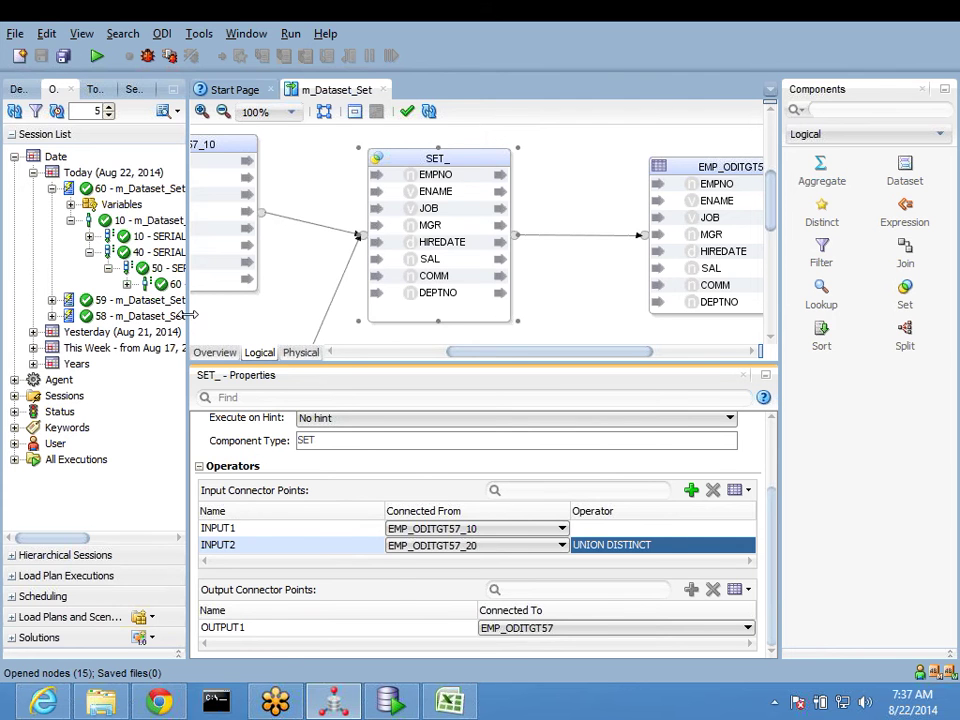
drag(190, 315, 274, 315)
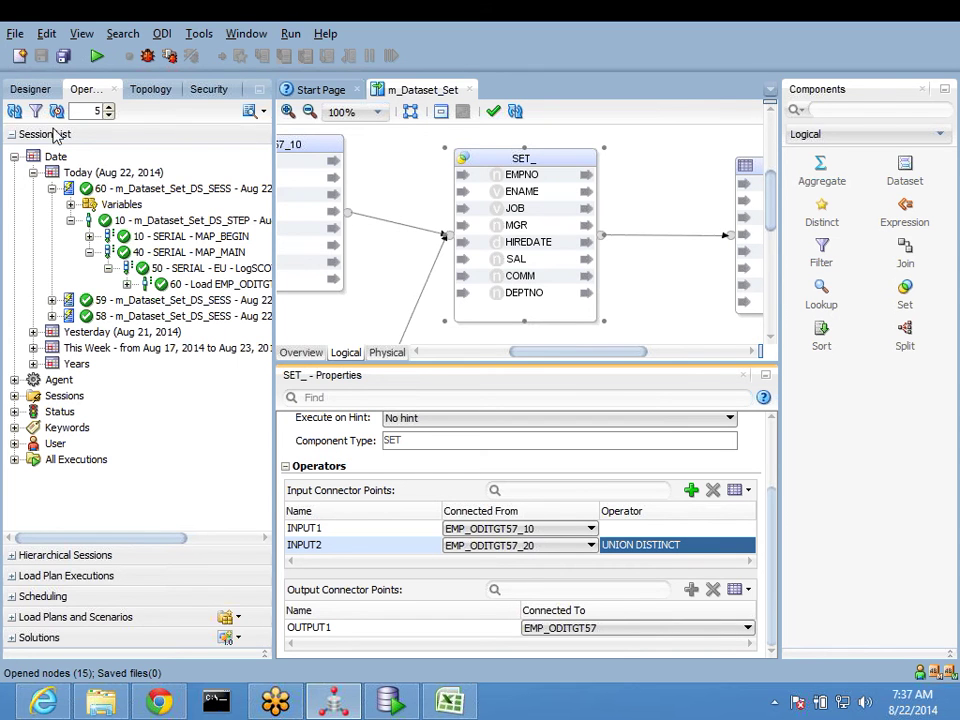
Step: Run the m_Dataset_Set mapping again, refresh the session list, and expand the step of the newest session
click(97, 56)
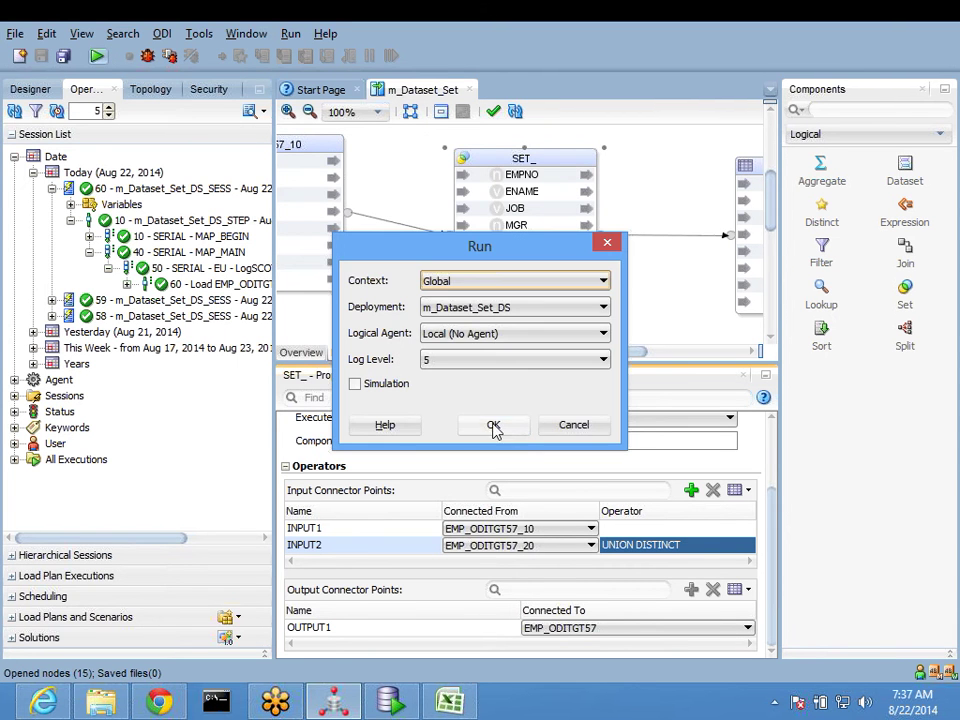
click(493, 424)
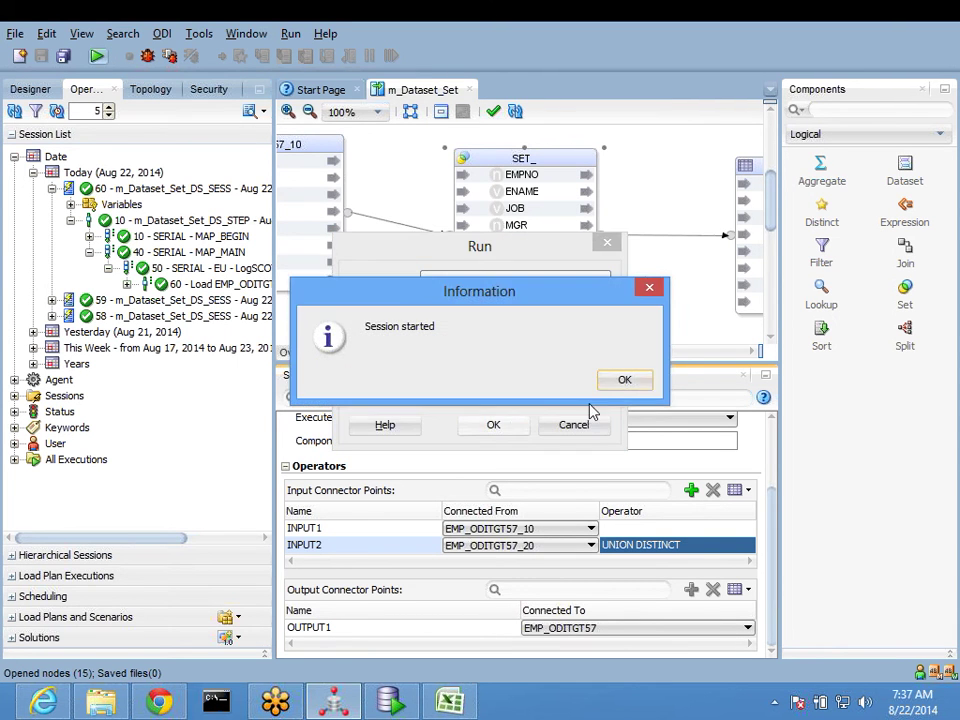
click(622, 383)
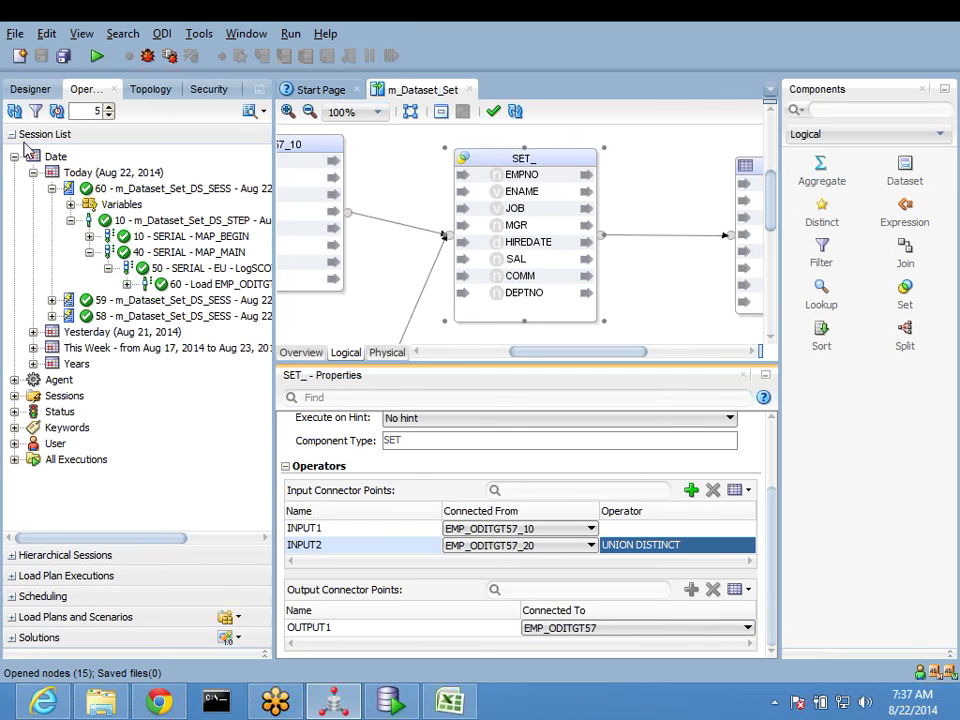
click(14, 111)
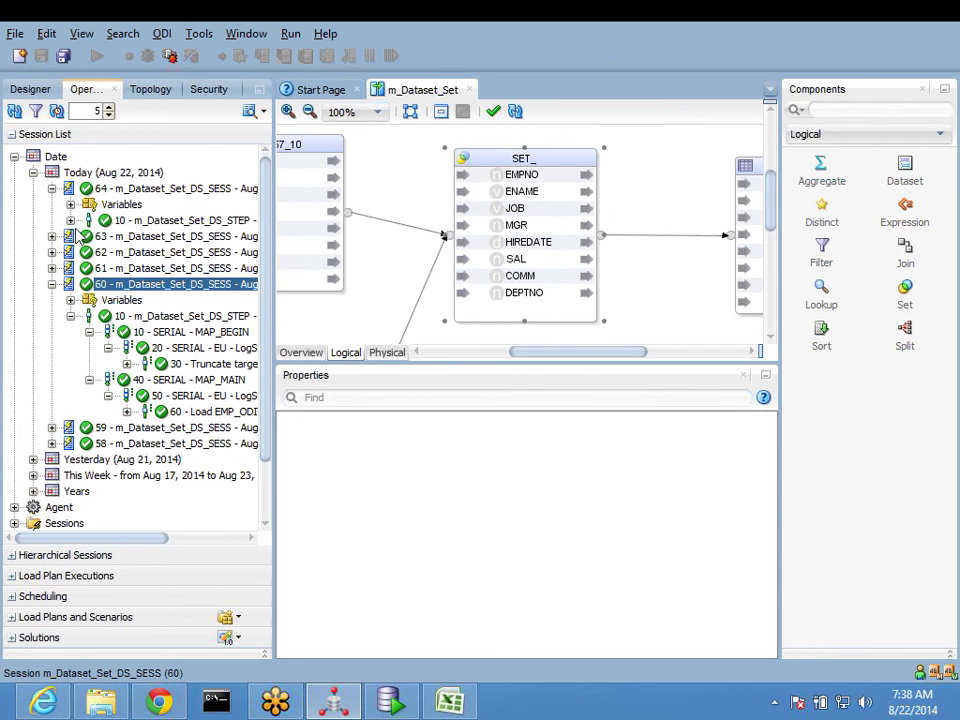
click(70, 220)
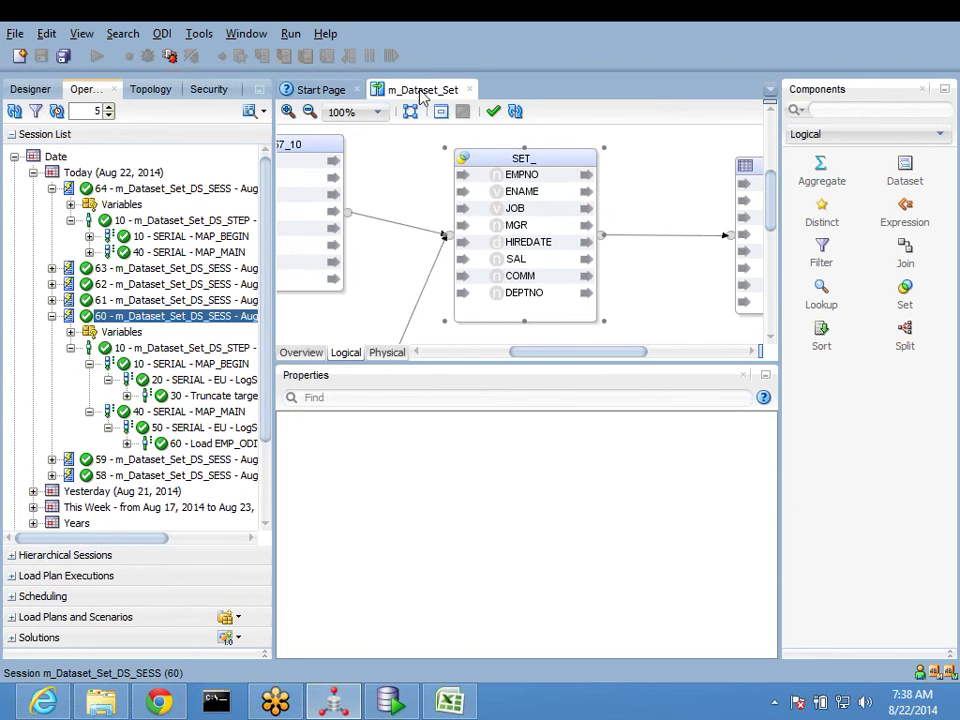
Step: Close m_Dataset_Set, reopen it from the First Folder mappings, and select the SET_ component to show its properties
click(469, 92)
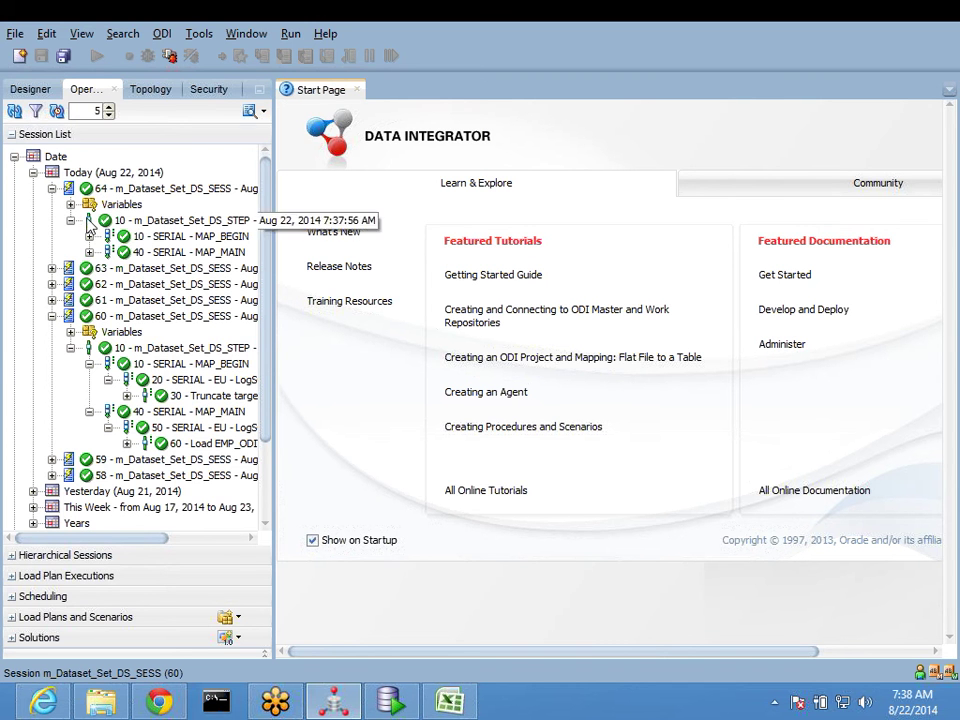
click(28, 90)
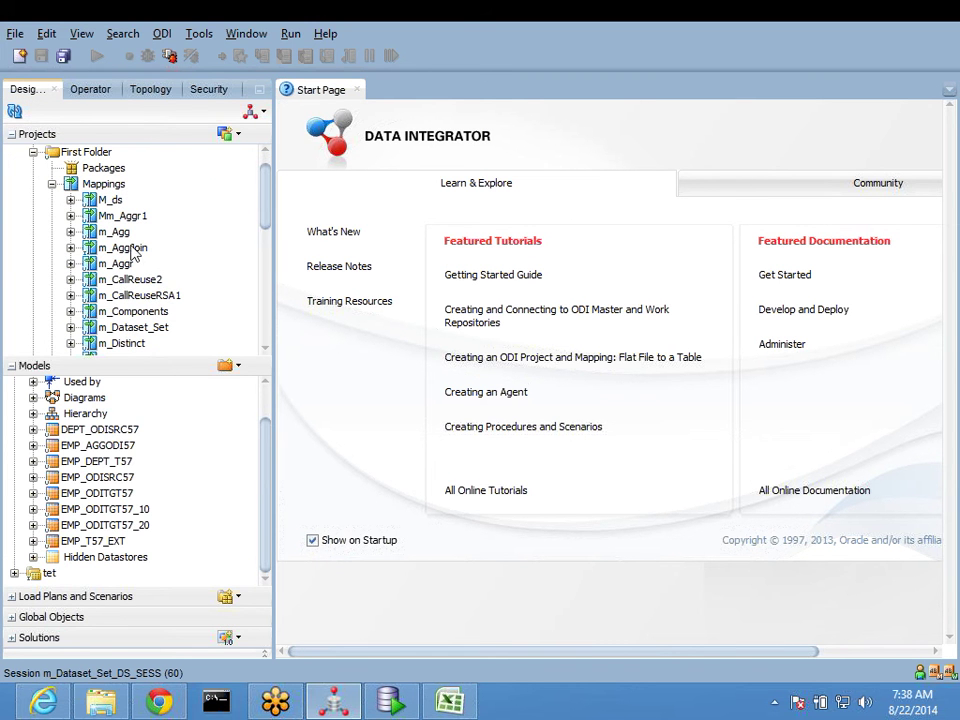
click(122, 247)
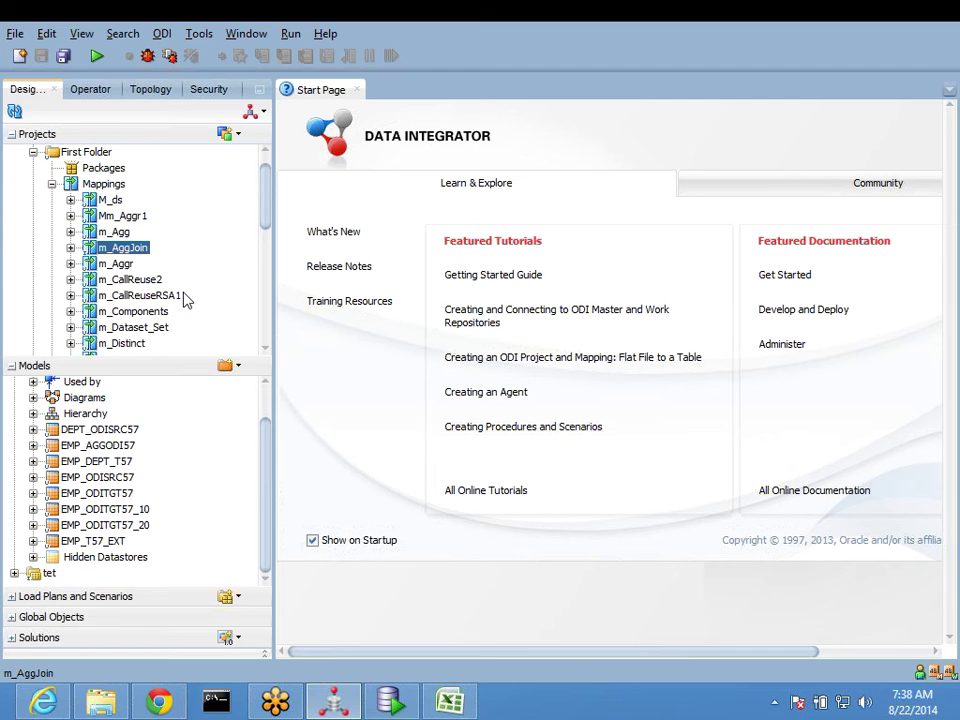
double_click(140, 328)
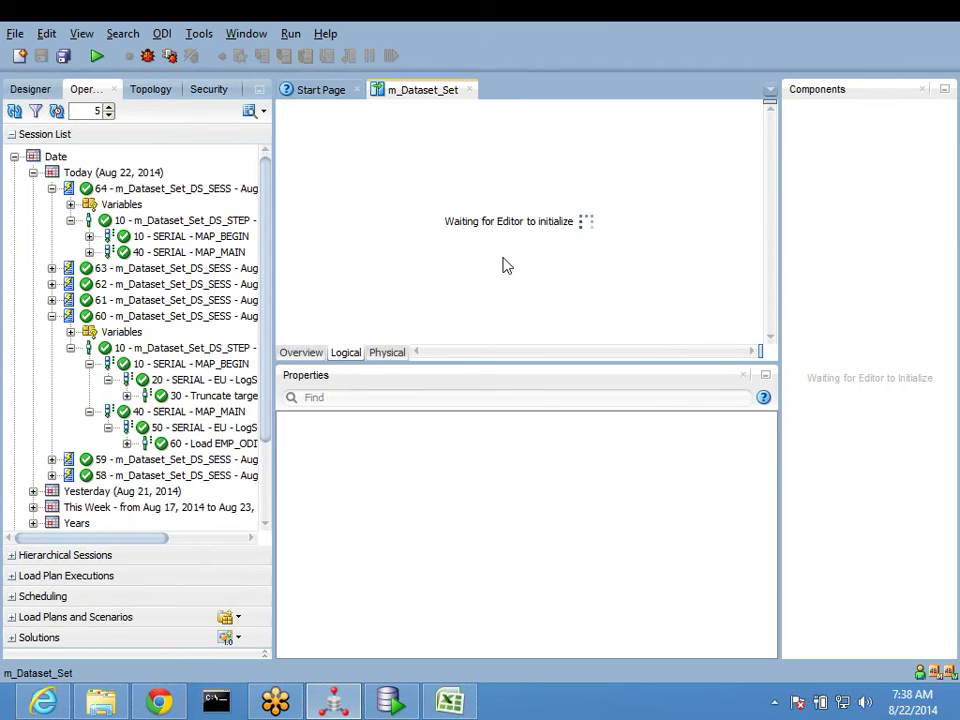
click(520, 230)
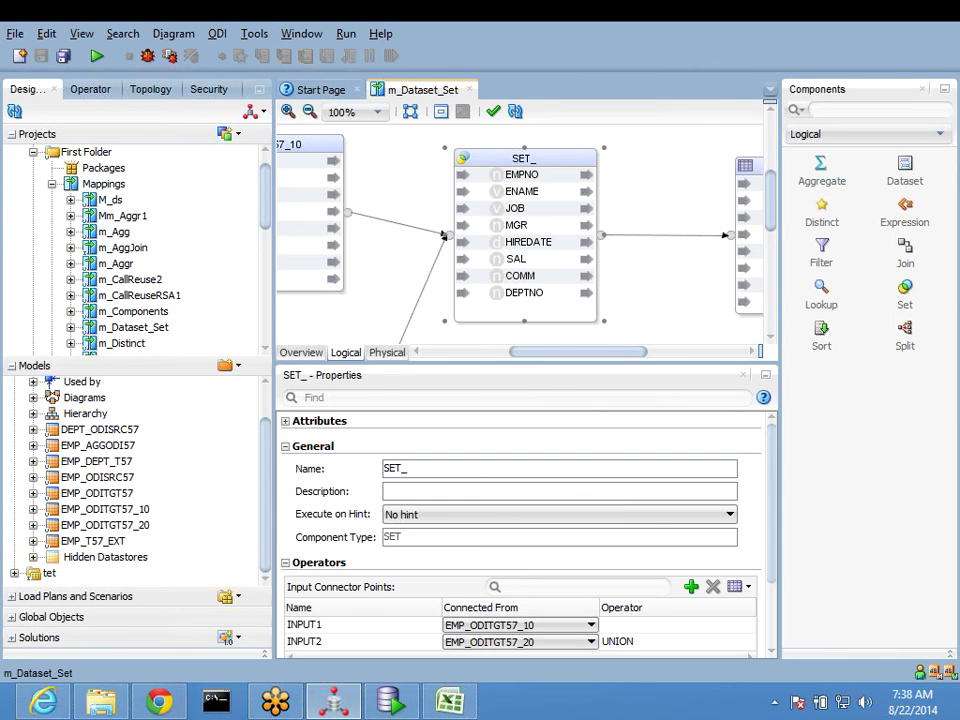
Step: Change the INPUT2 operator of the reopened SET_ component to UNION DISTINCT and save the mapping again
click(773, 654)
click(700, 586)
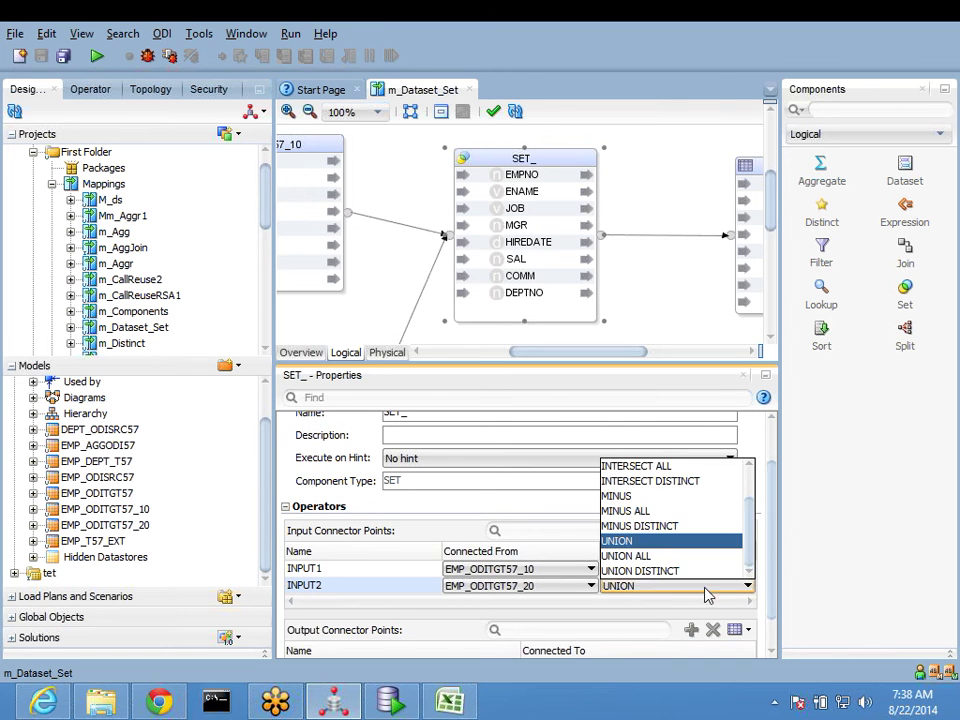
click(651, 572)
click(40, 55)
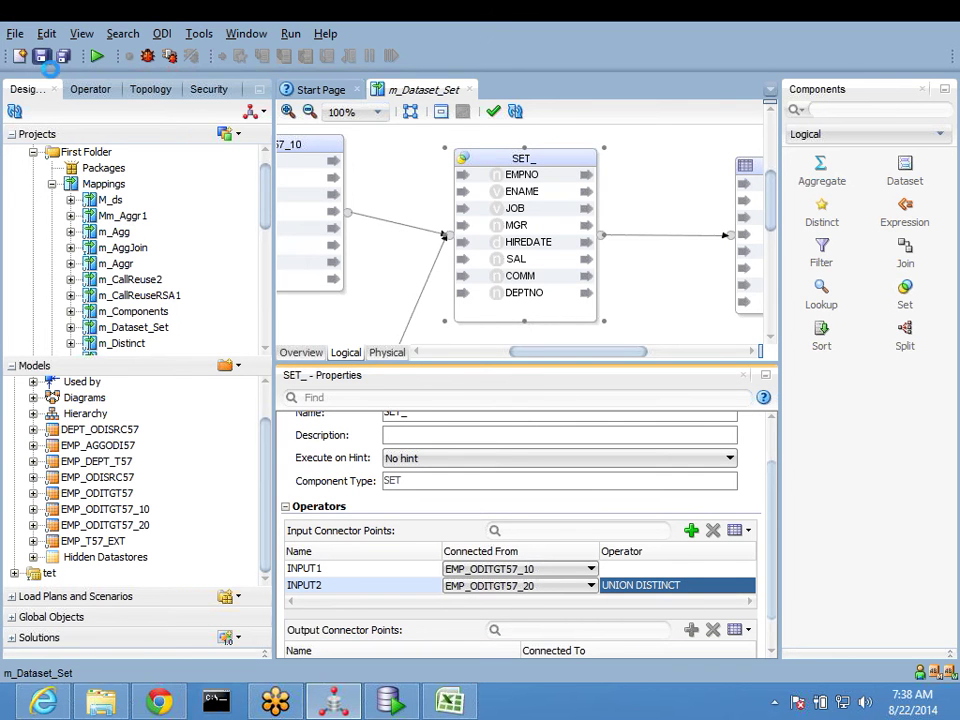
Step: Close and reopen m_Dataset_Set, and check the operator saved for INPUT2 of the SET_ component
click(469, 89)
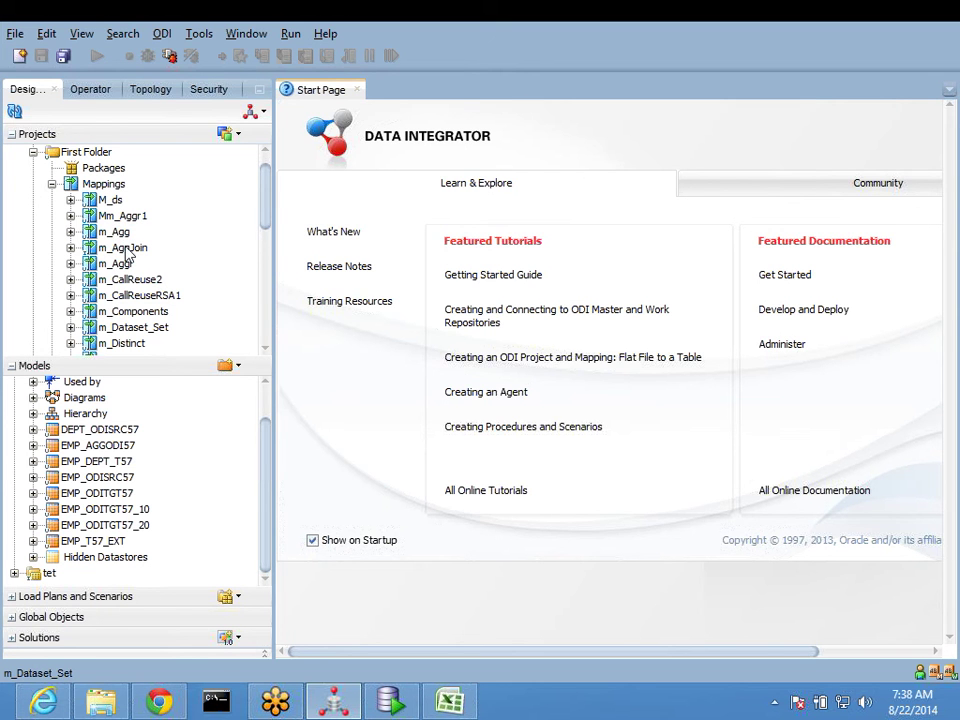
click(115, 248)
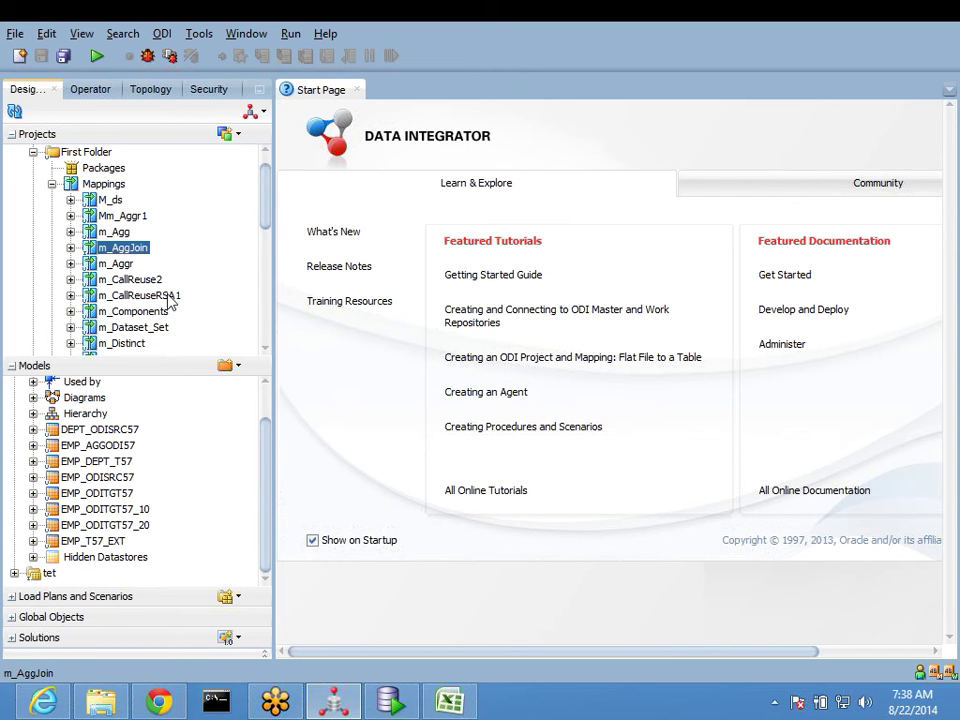
double_click(150, 329)
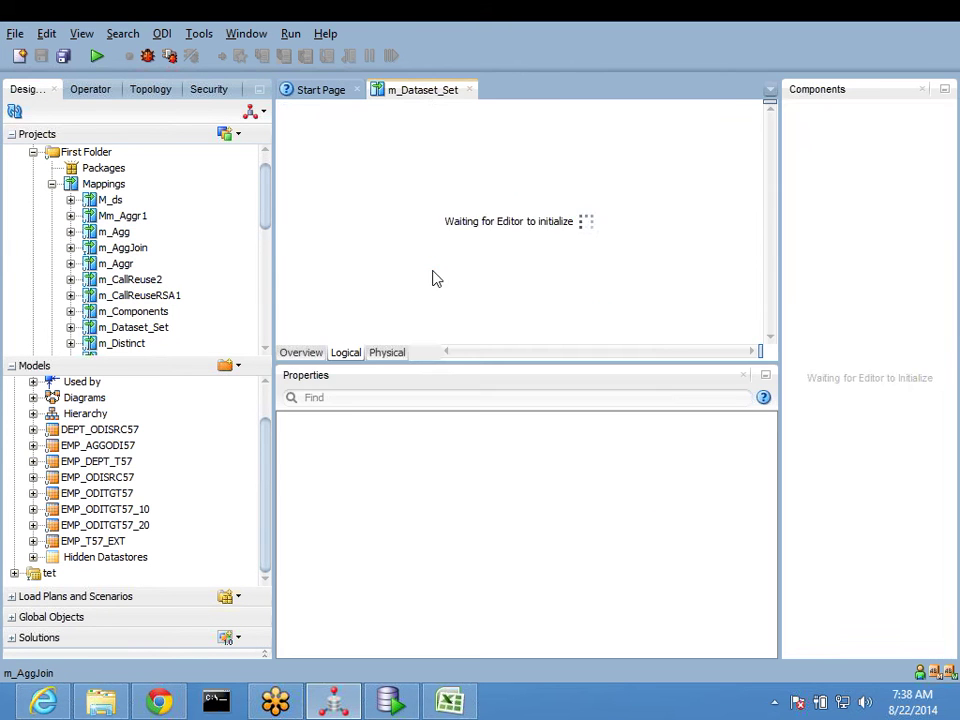
click(513, 165)
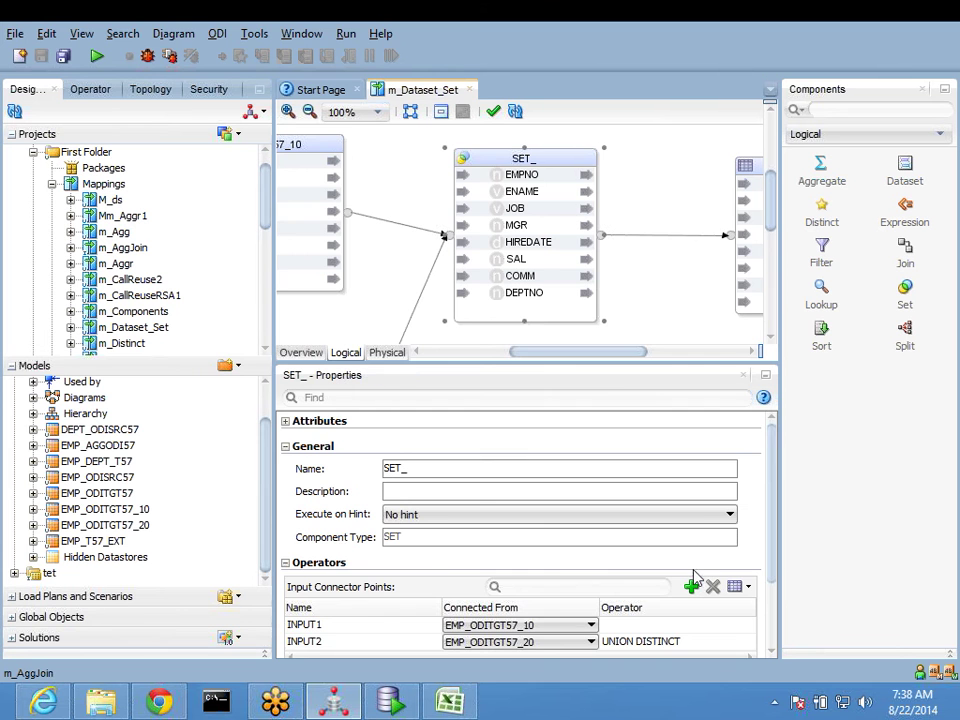
Step: Try to run the m_Dataset_Set mapping with UNION DISTINCT as the operator for INPUT2
click(96, 56)
click(493, 424)
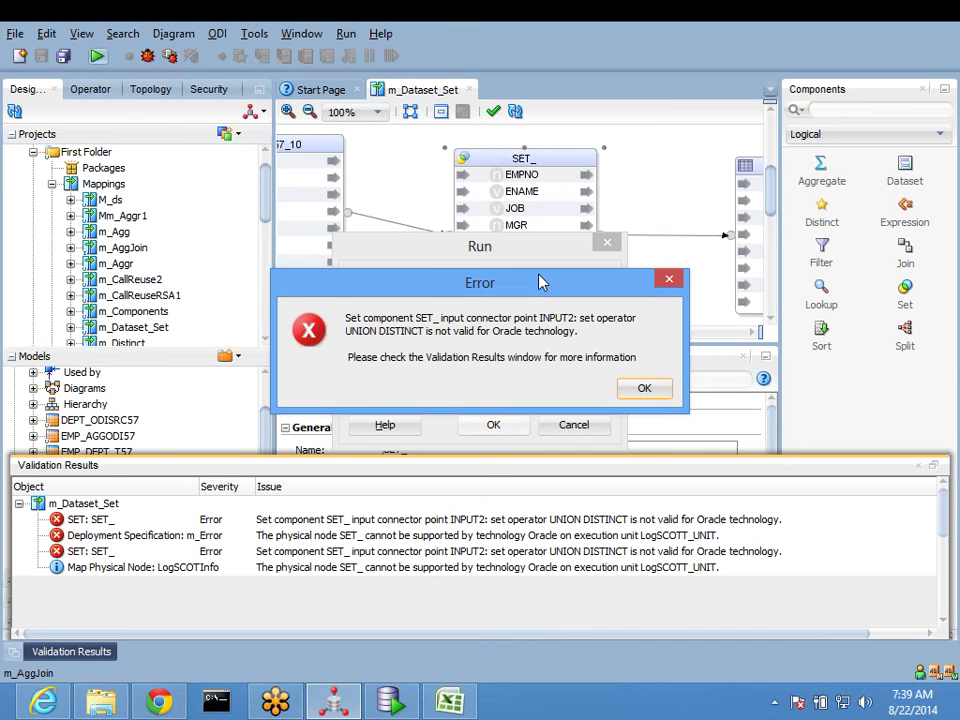
click(644, 388)
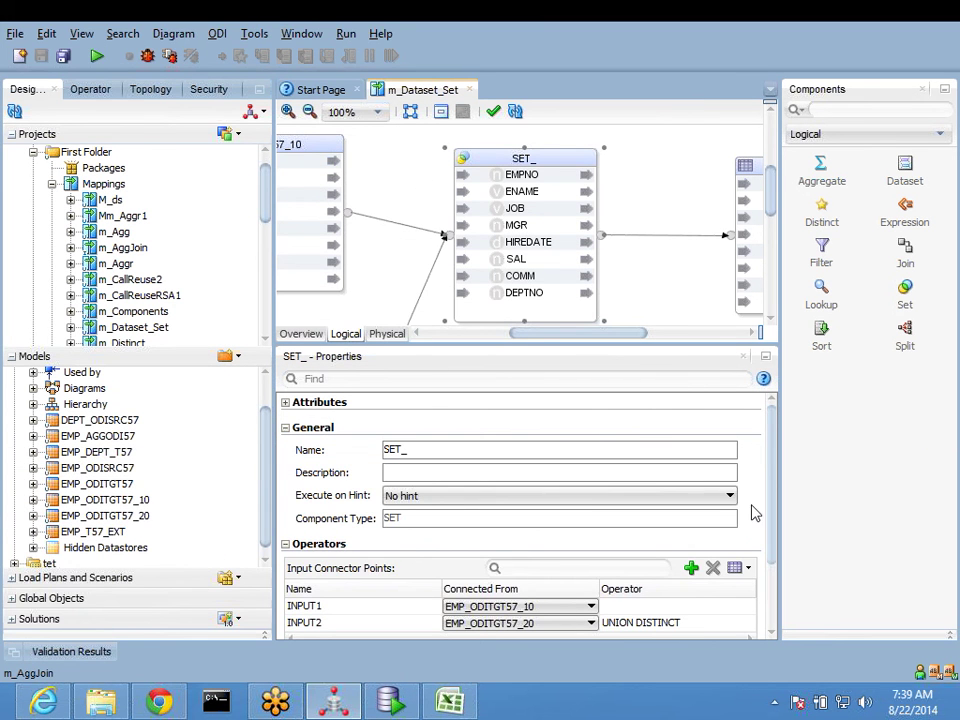
Step: Set the operator for INPUT2 of the SET_ component to UNION and save the mapping
click(700, 625)
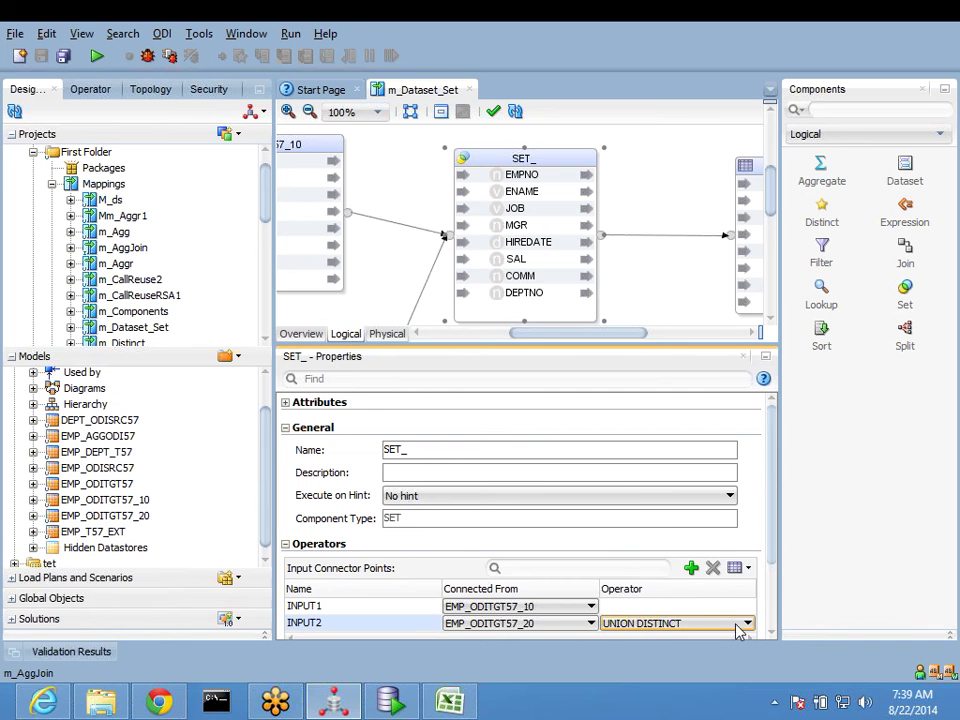
click(739, 628)
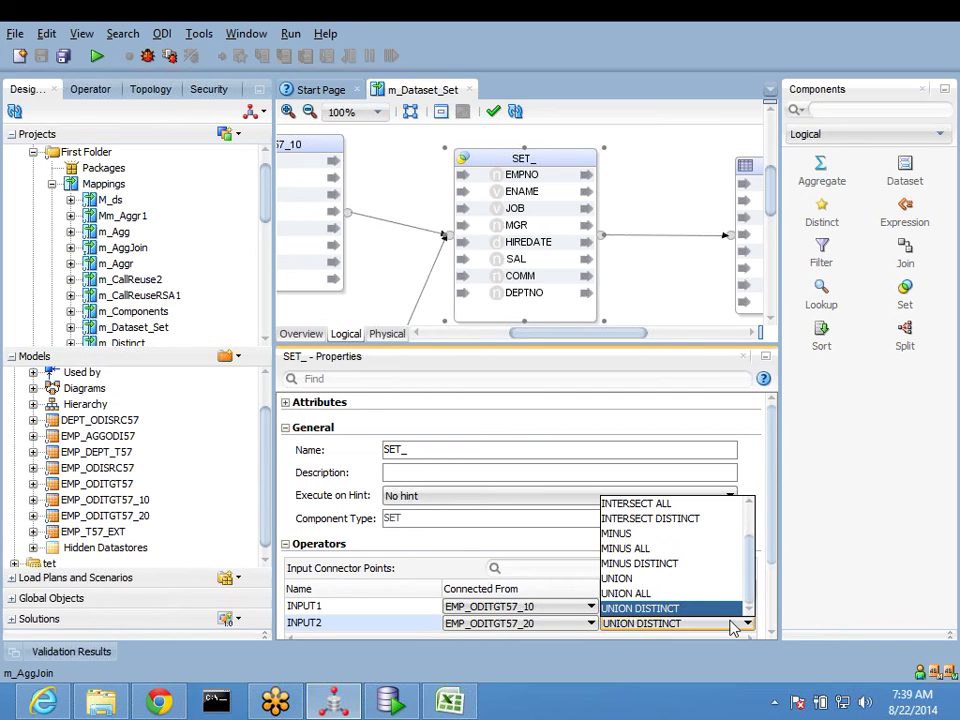
click(668, 579)
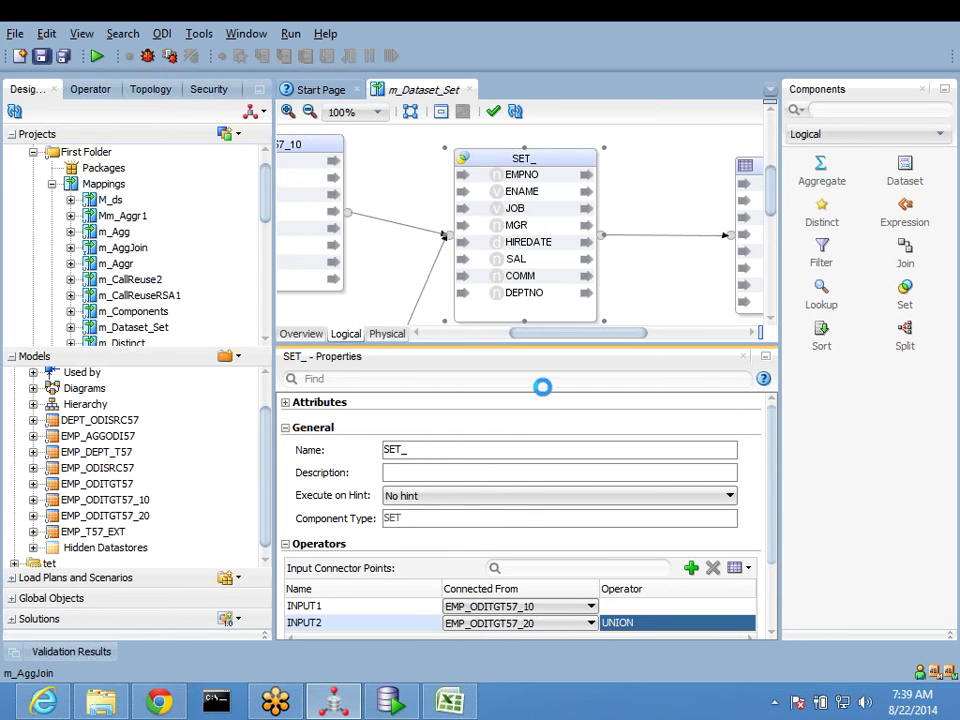
key(ctrl+s)
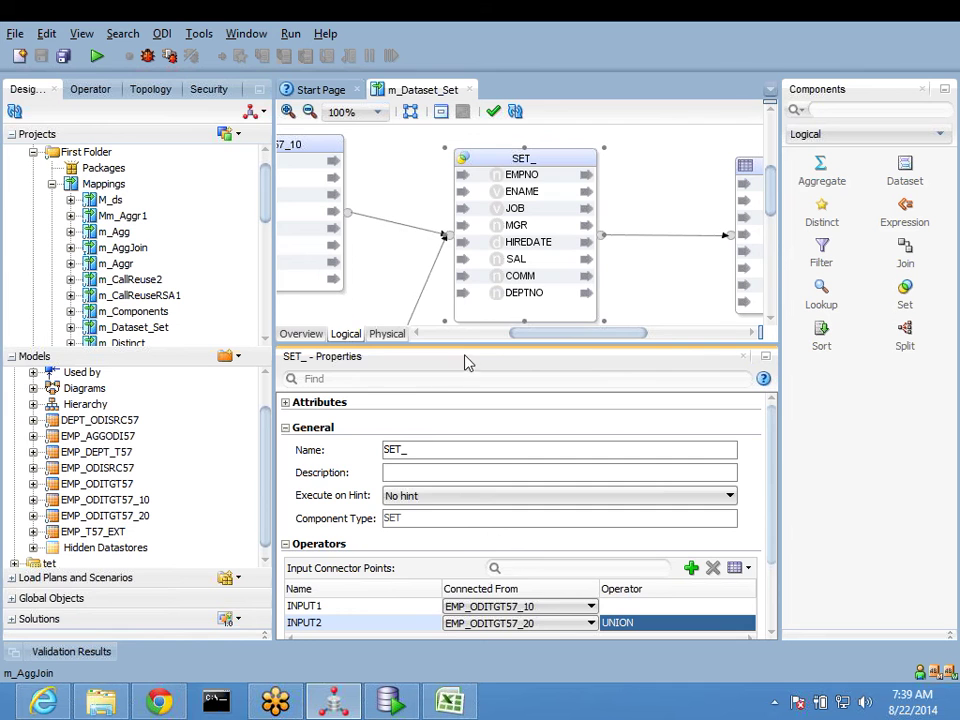
Step: Enlarge the mapping diagram area and move the EMP_ODITGT57_20 and EMP_ODITGT57_10 tables farther from SET_, aligned one above the other
drag(466, 344, 470, 446)
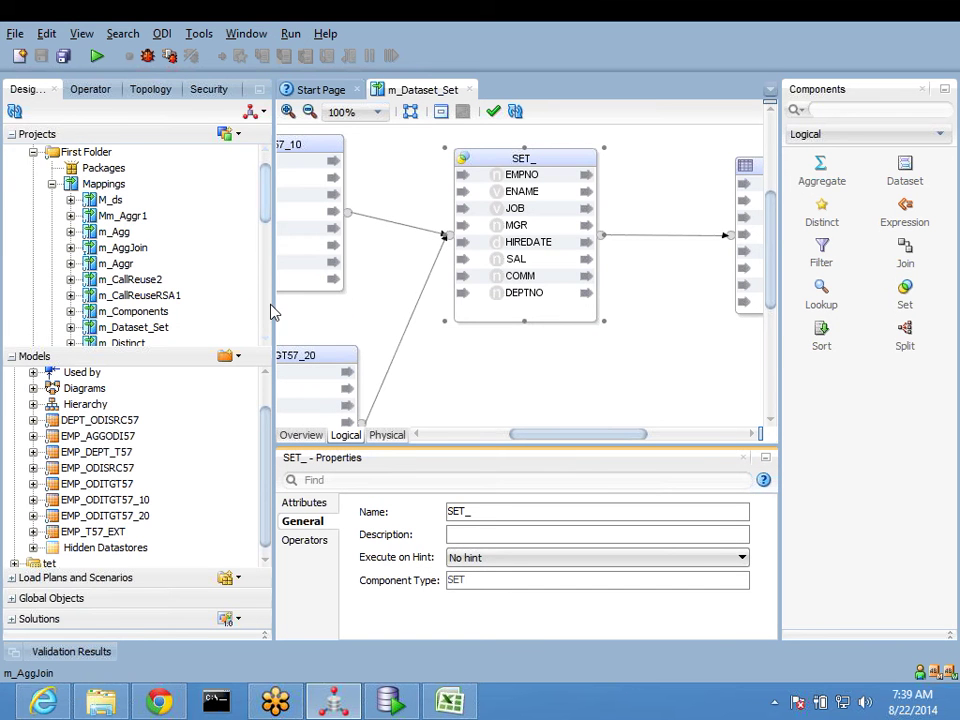
drag(273, 305, 190, 305)
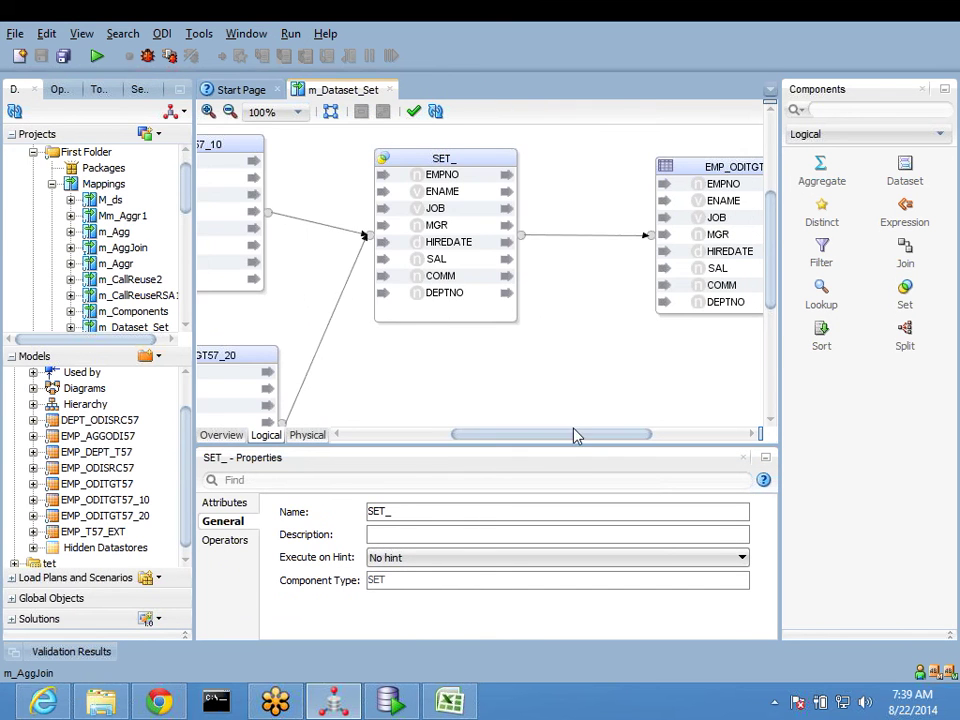
click(513, 449)
drag(512, 441, 489, 450)
drag(418, 353, 344, 345)
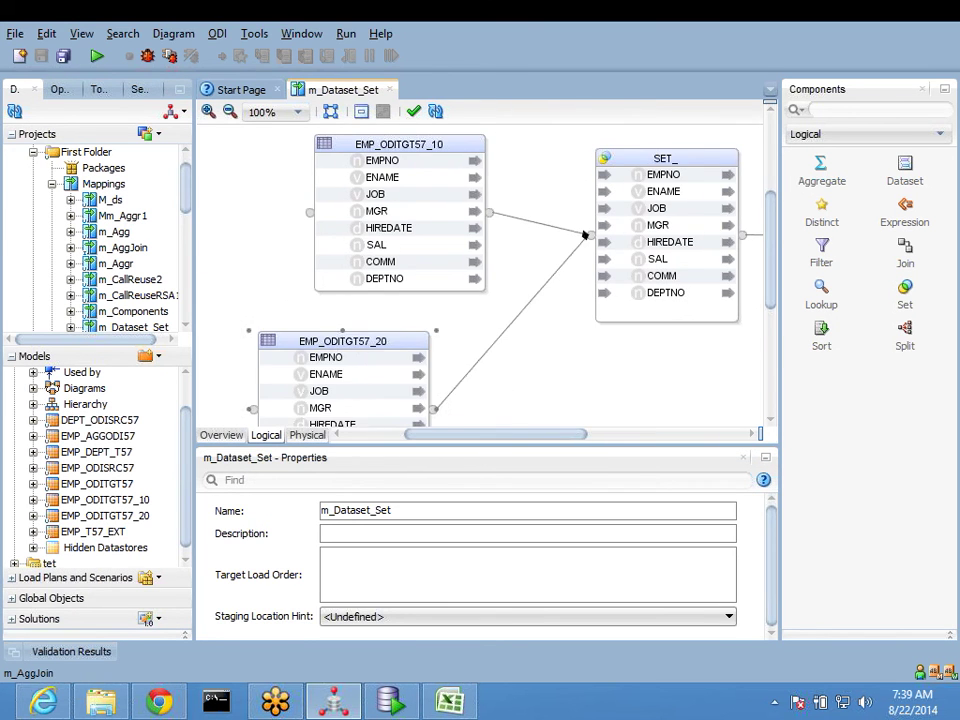
click(540, 362)
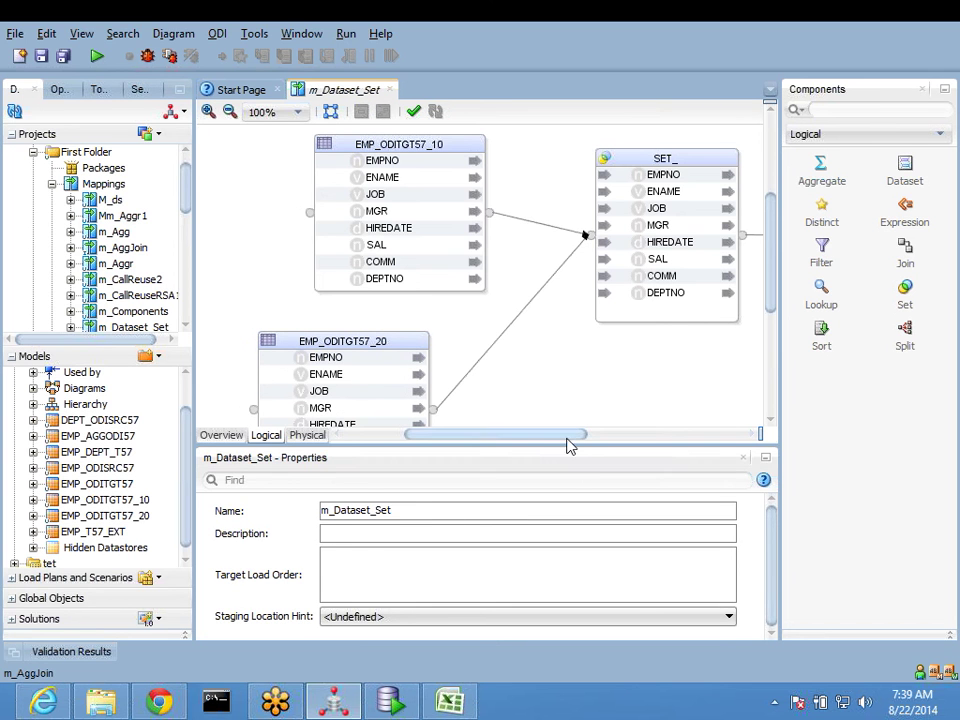
drag(573, 446, 580, 495)
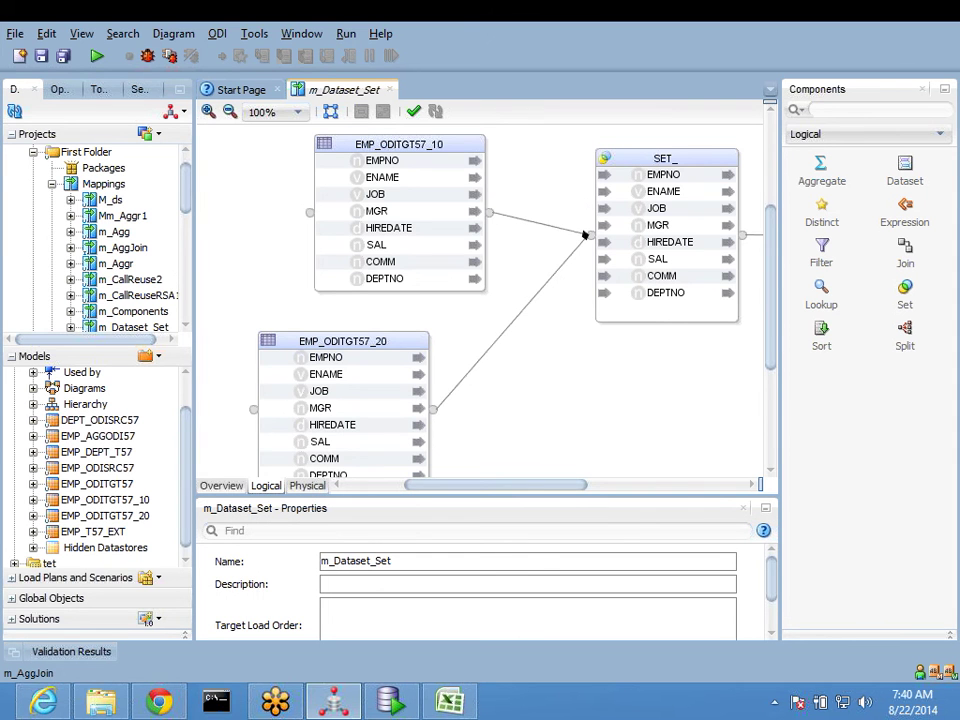
drag(369, 182, 313, 158)
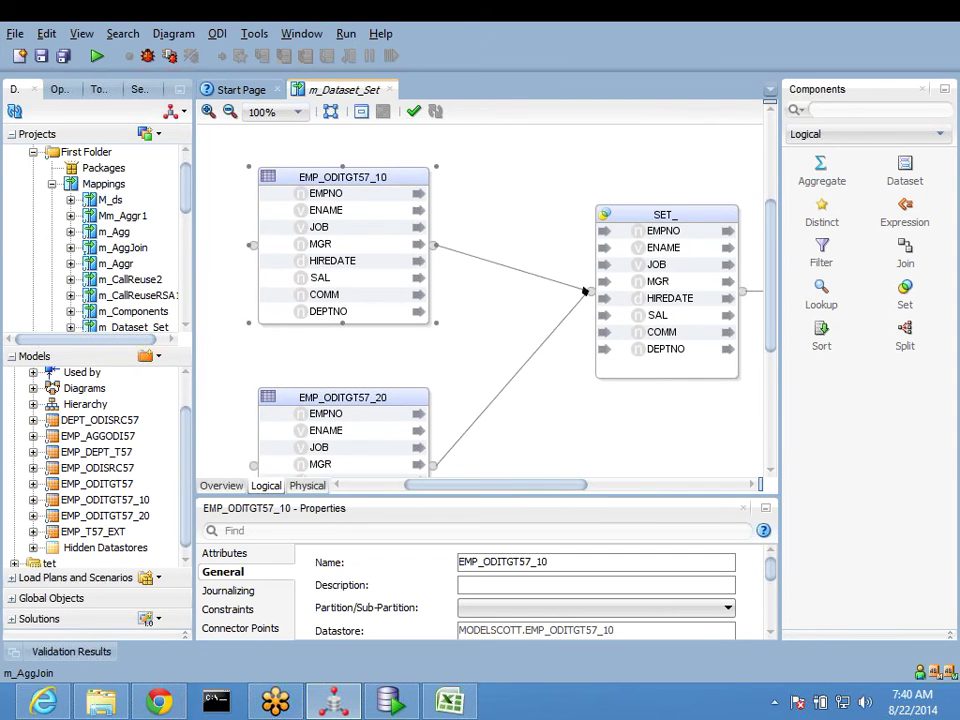
Step: Delete the SET_ component without preserving downstream expressions, and place a new Set component in its position
scroll(505, 393, down, 1)
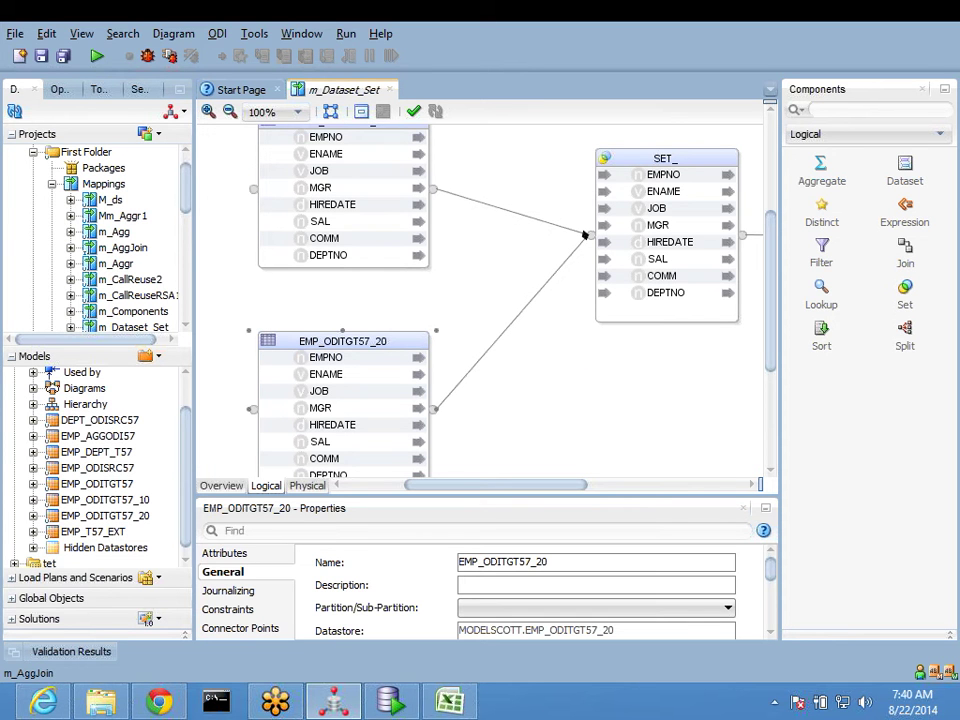
scroll(555, 198, up, 2)
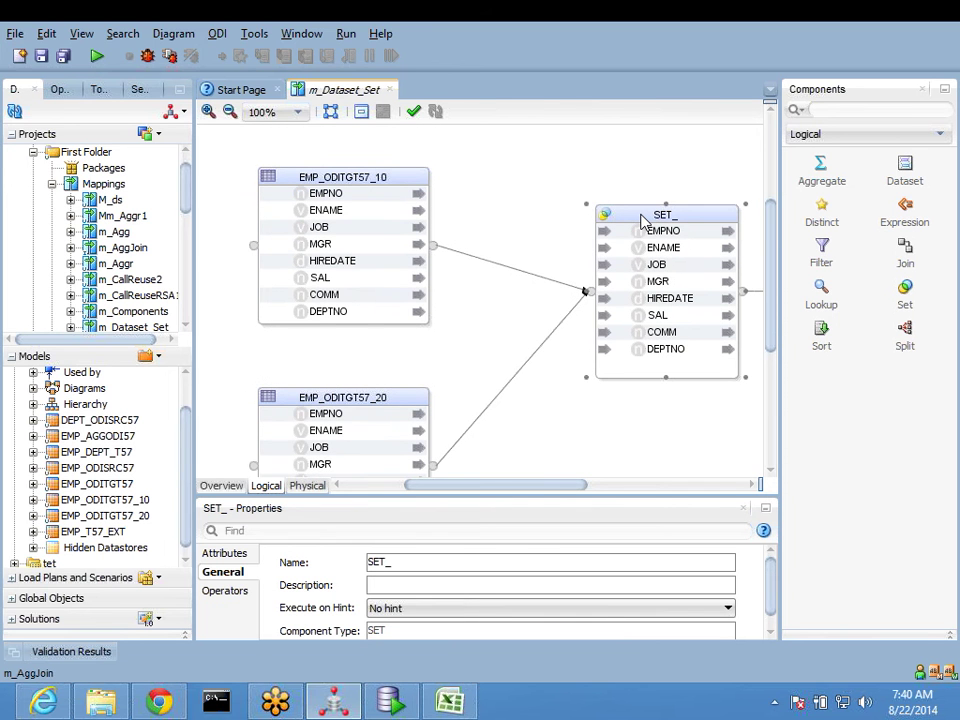
key(Delete)
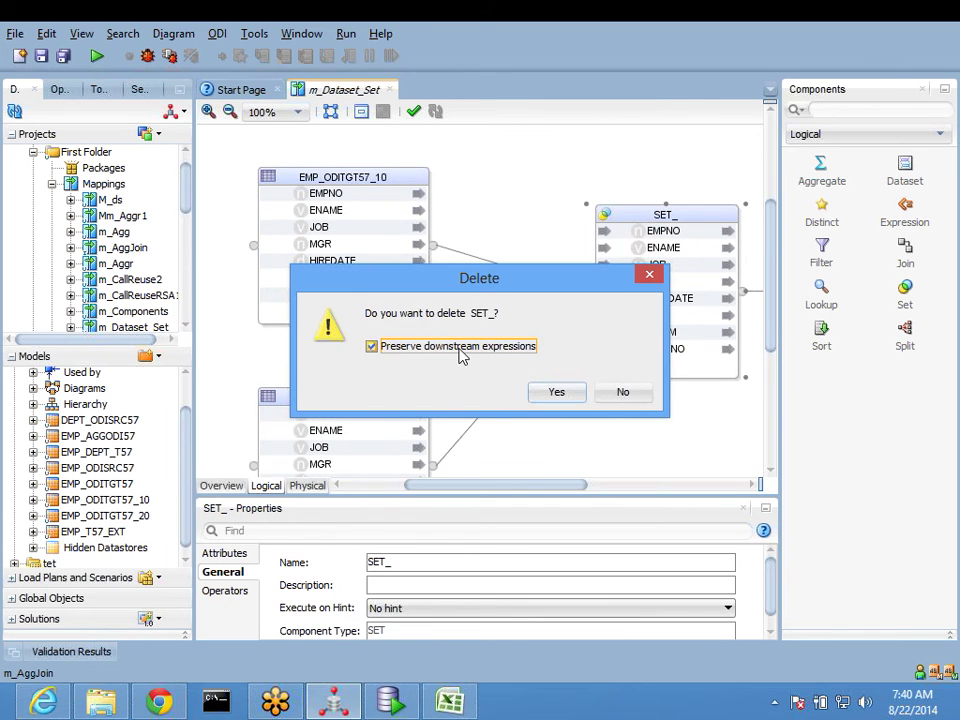
key(space)
click(560, 394)
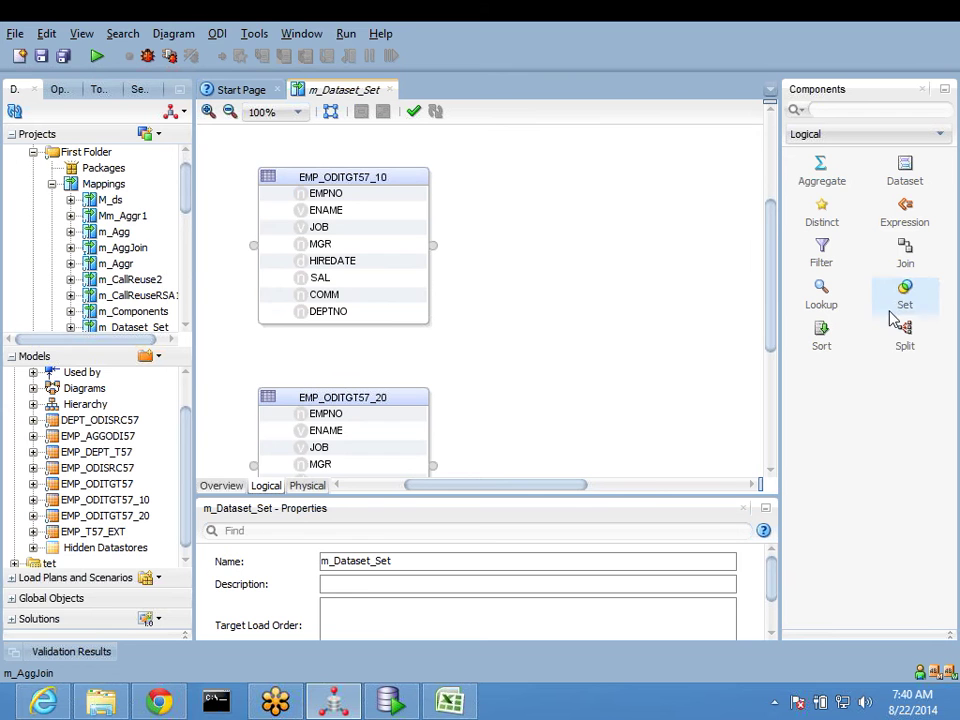
drag(904, 296, 619, 262)
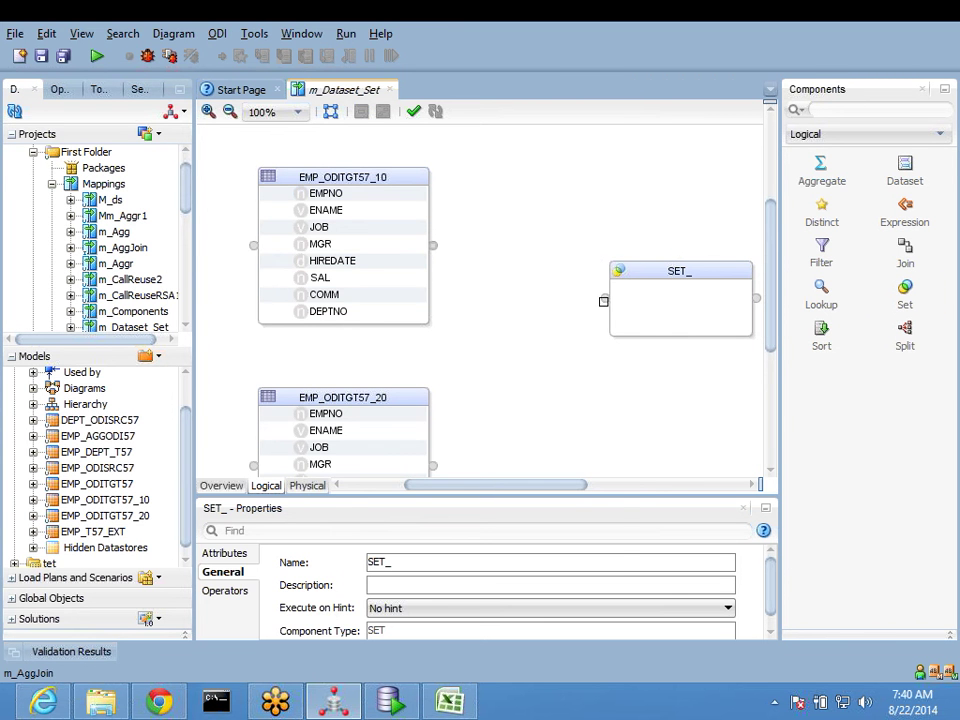
Step: Connect EMP_ODITGT57_10 to SET_ with attribute matching, and map only EMPNO and ENAME from EMP_ODITGT57_20 onto the same SET_ attributes
drag(603, 301, 605, 305)
click(497, 546)
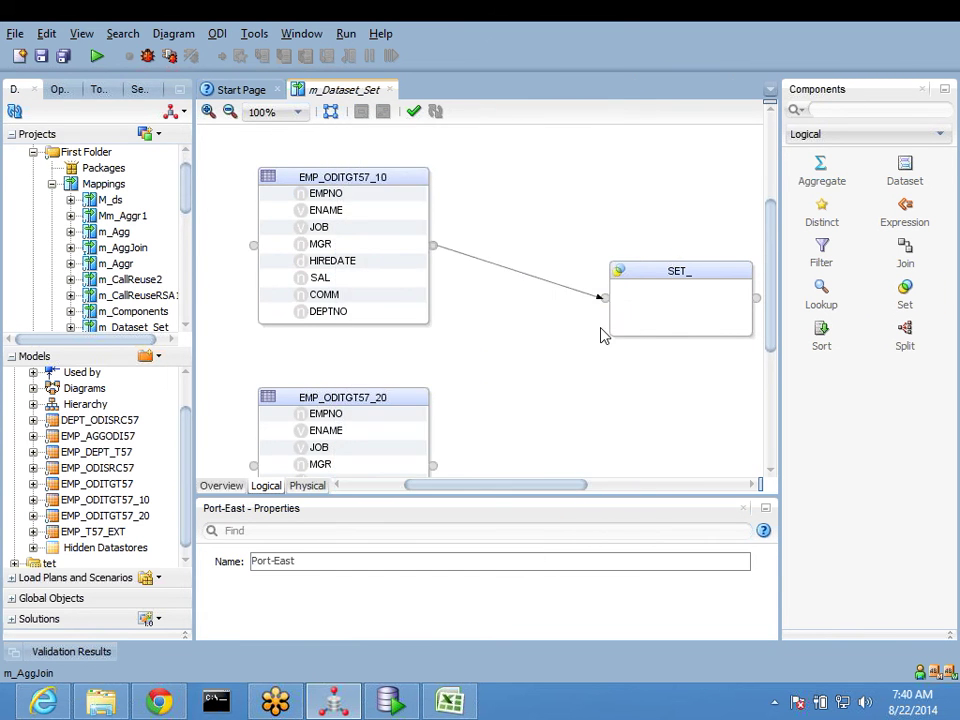
scroll(490, 310, down, 1)
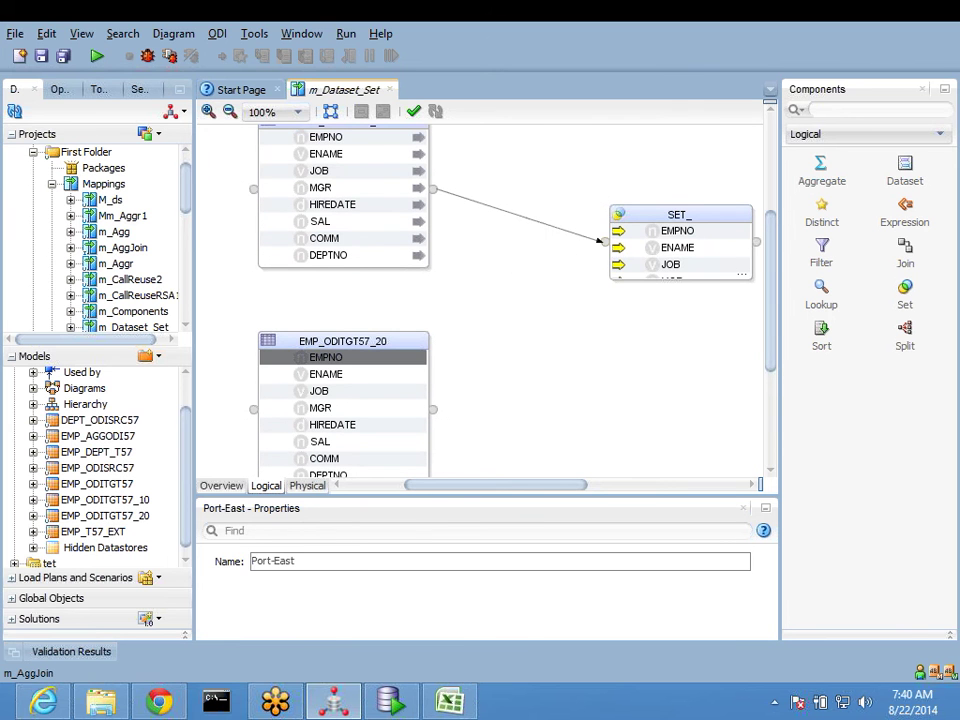
drag(598, 241, 628, 230)
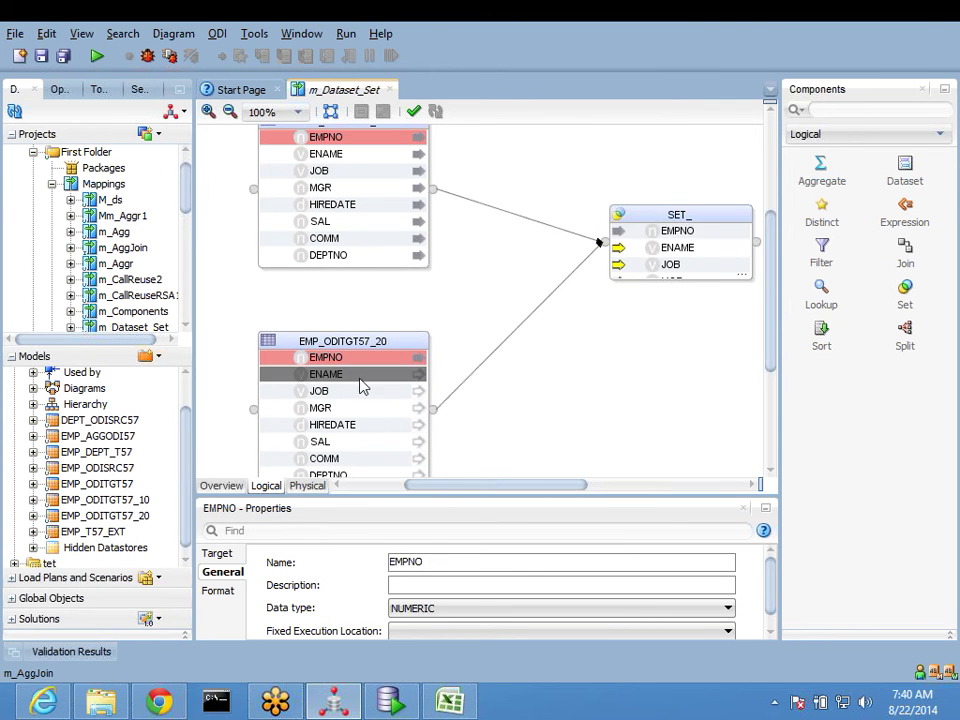
drag(364, 374, 602, 250)
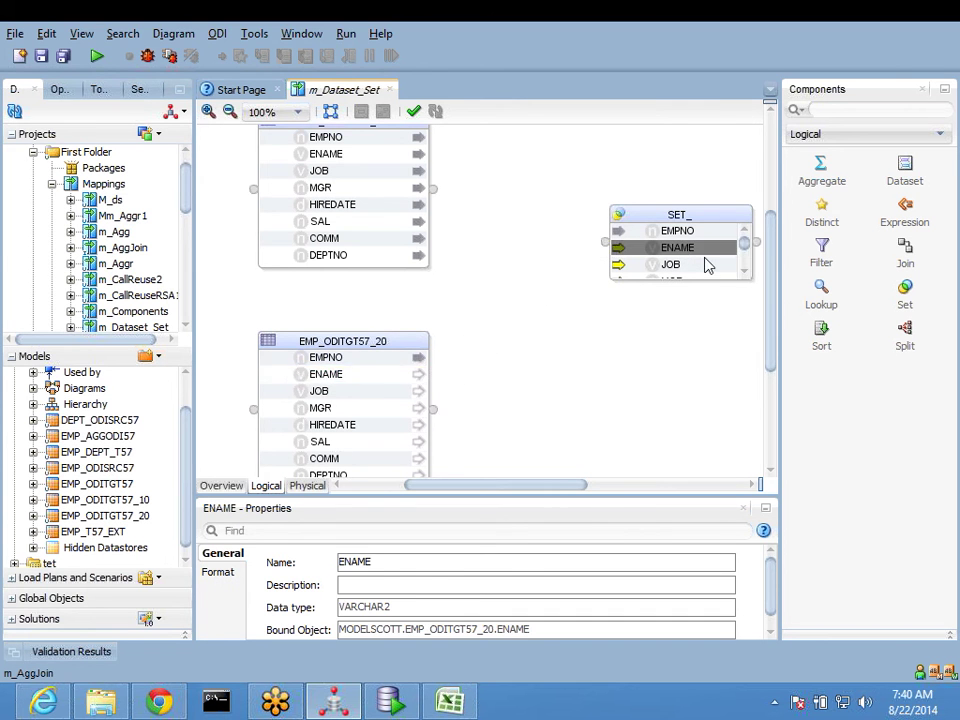
click(615, 400)
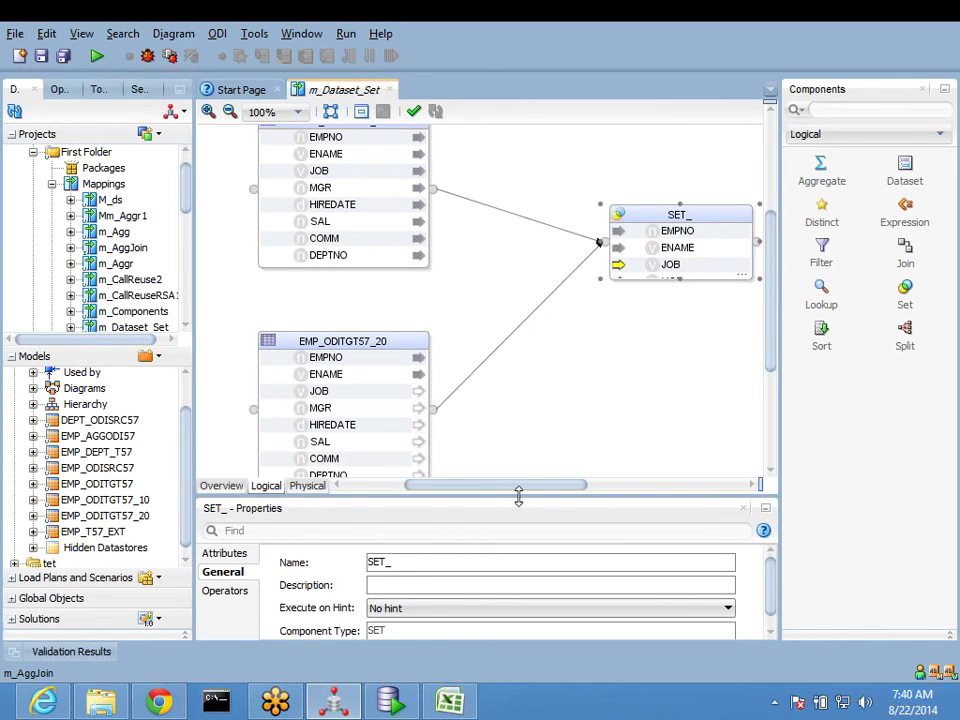
Step: Review the attribute expressions of the SET_ component for INPUT1 and INPUT2
drag(516, 497, 585, 302)
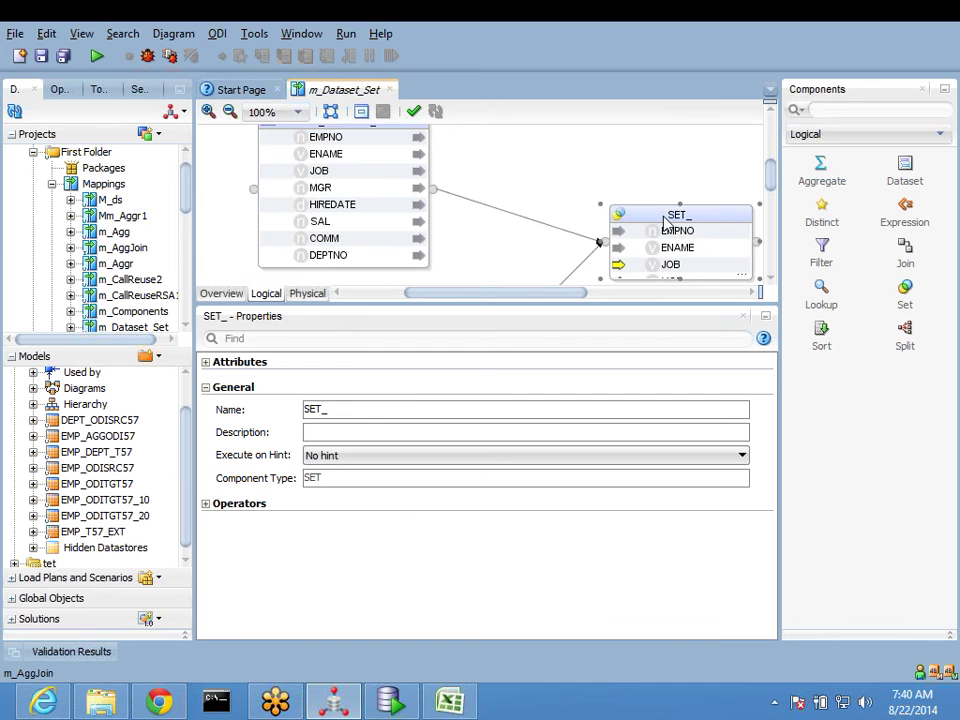
click(207, 362)
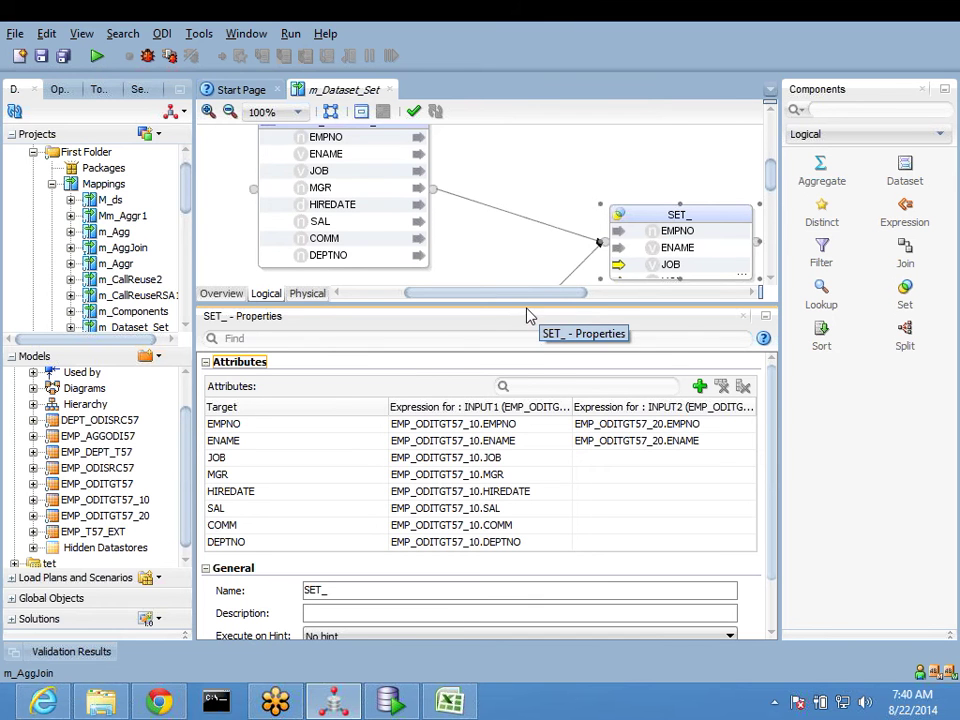
drag(530, 316, 530, 465)
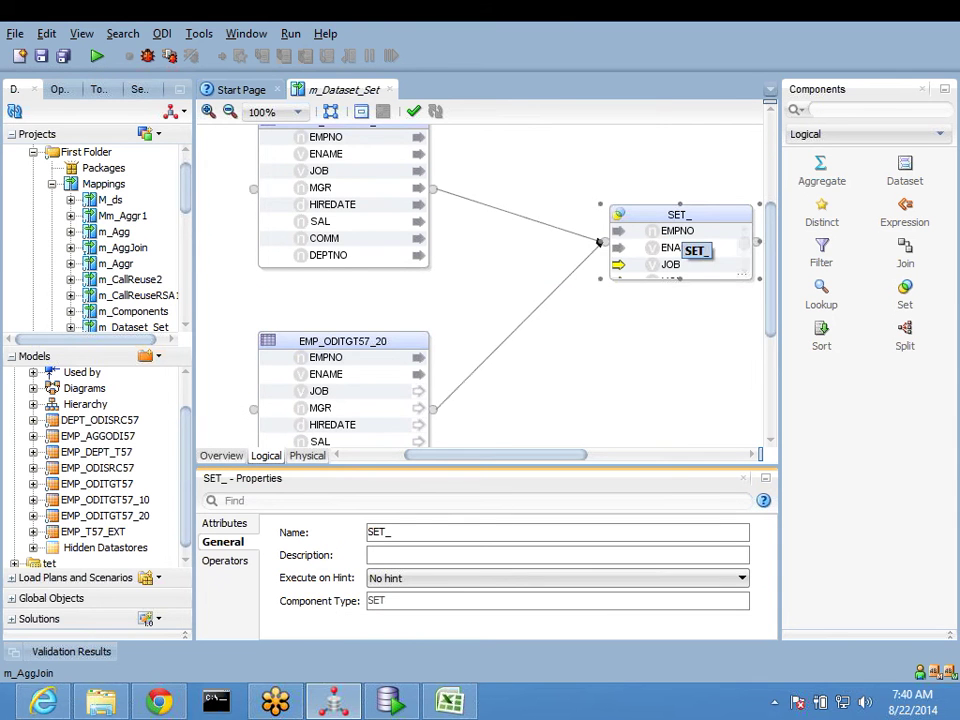
Step: Enlarge the SET_ component to show its full attribute list, and check its attributes from EMPNO through MGR
drag(680, 279, 680, 430)
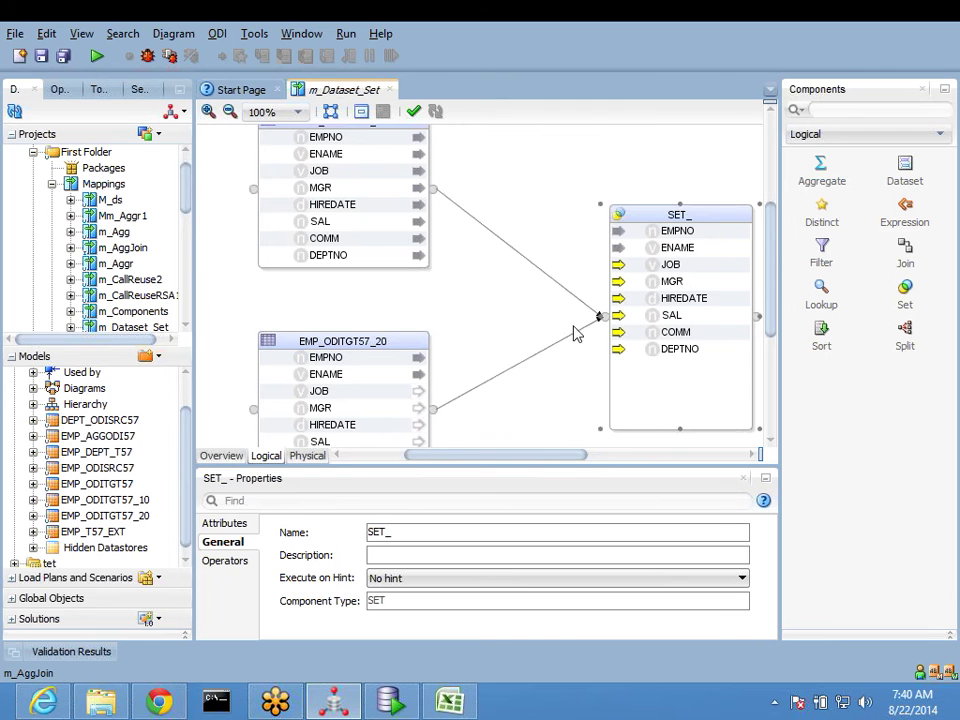
drag(579, 456, 630, 456)
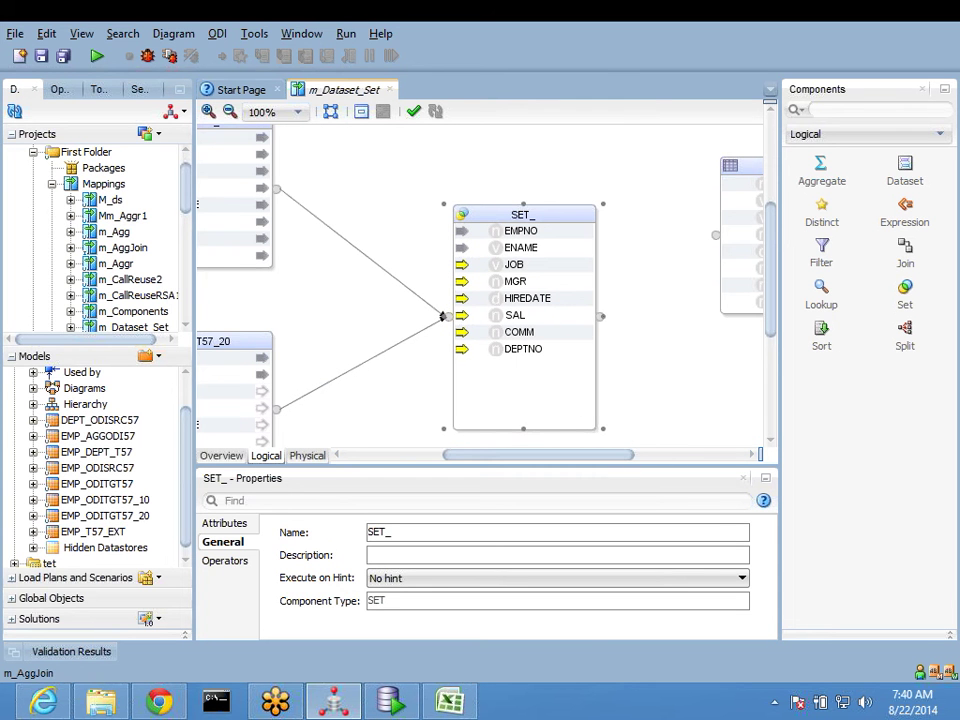
click(516, 232)
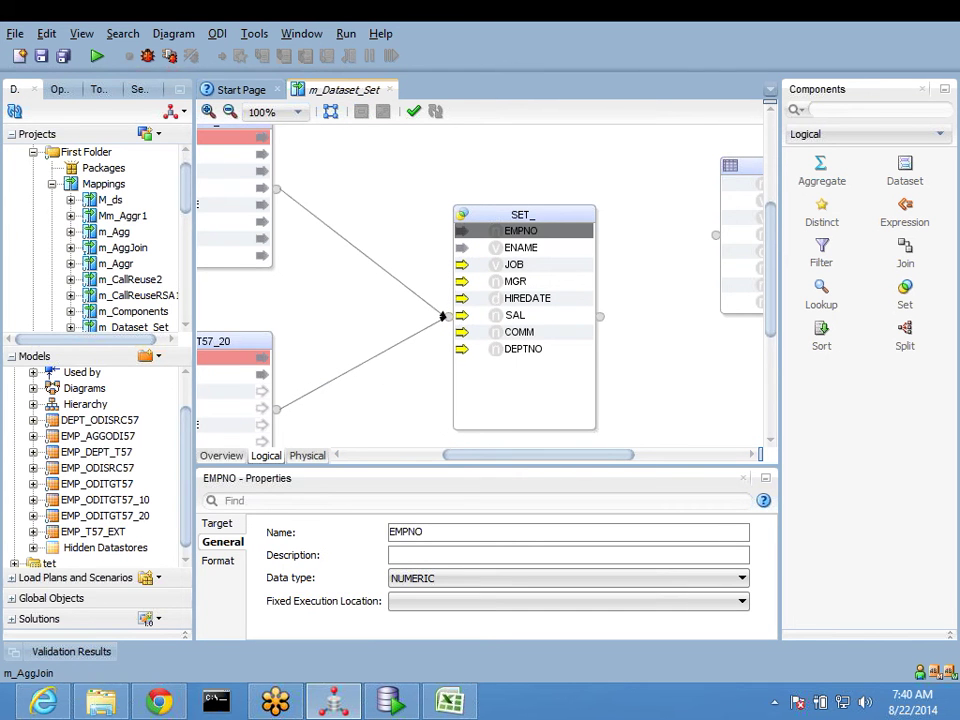
key(Down)
key(Down)
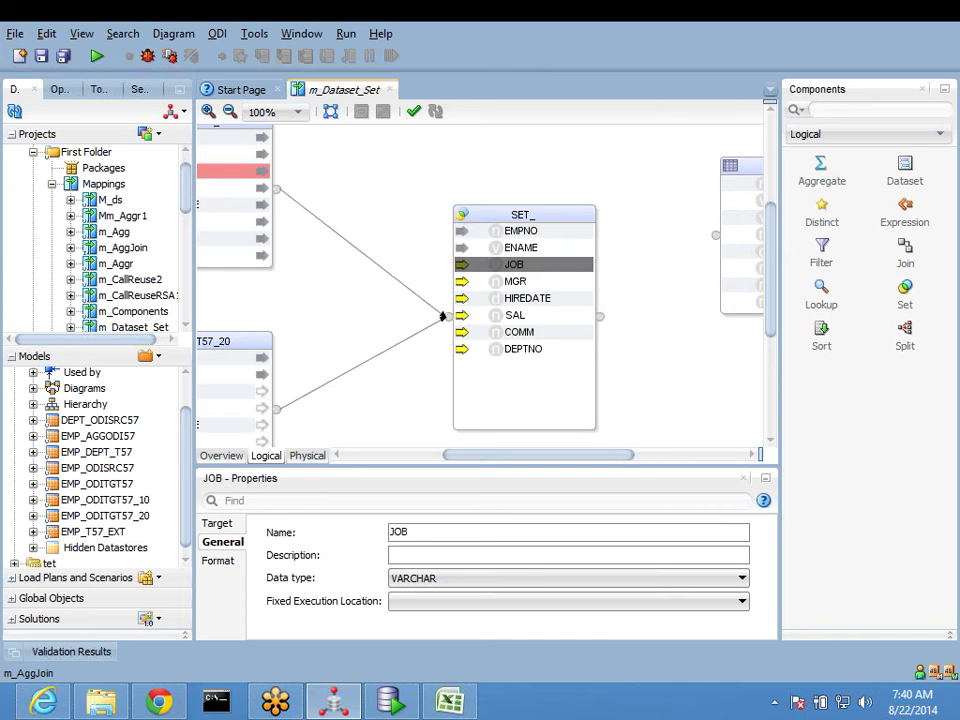
key(Down)
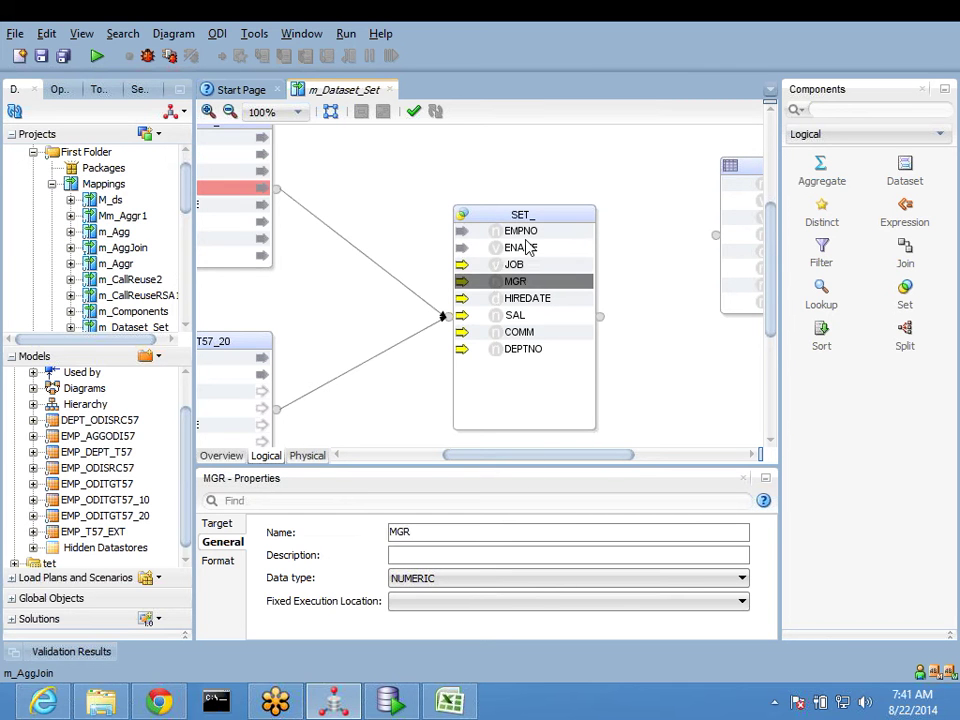
Step: Connect SET_ to the EMP_ODITGT57 target with attributes auto-mapped by name, and save the mapping
drag(601, 320, 714, 240)
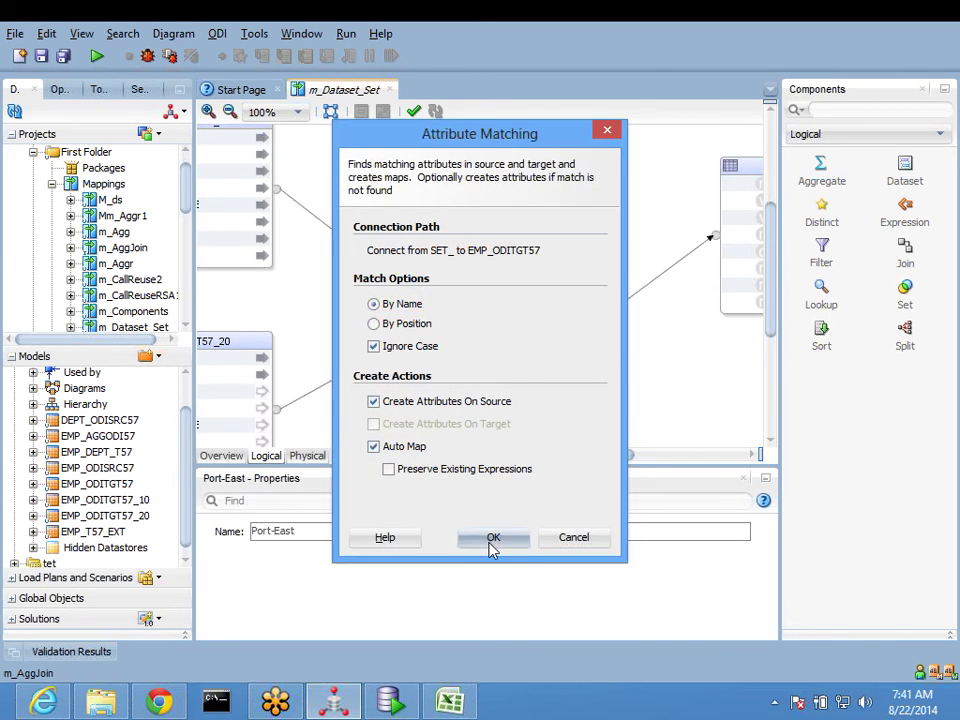
click(492, 540)
click(41, 56)
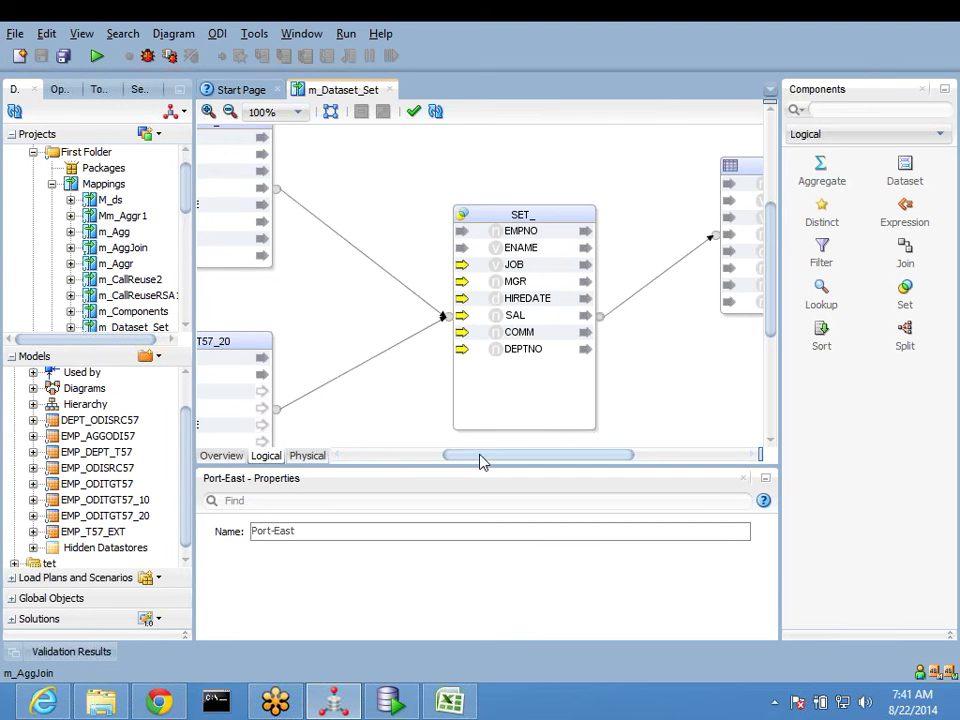
Step: Enlarge the properties area and show the attribute expressions of the SET_ component, with its General section collapsed
drag(482, 456, 446, 456)
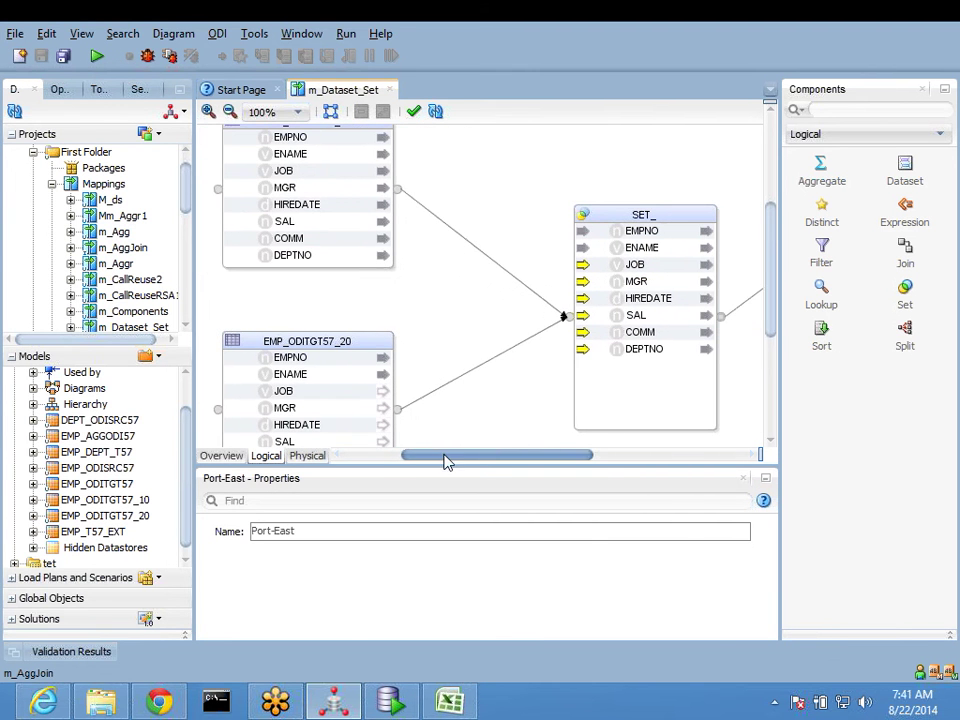
click(285, 341)
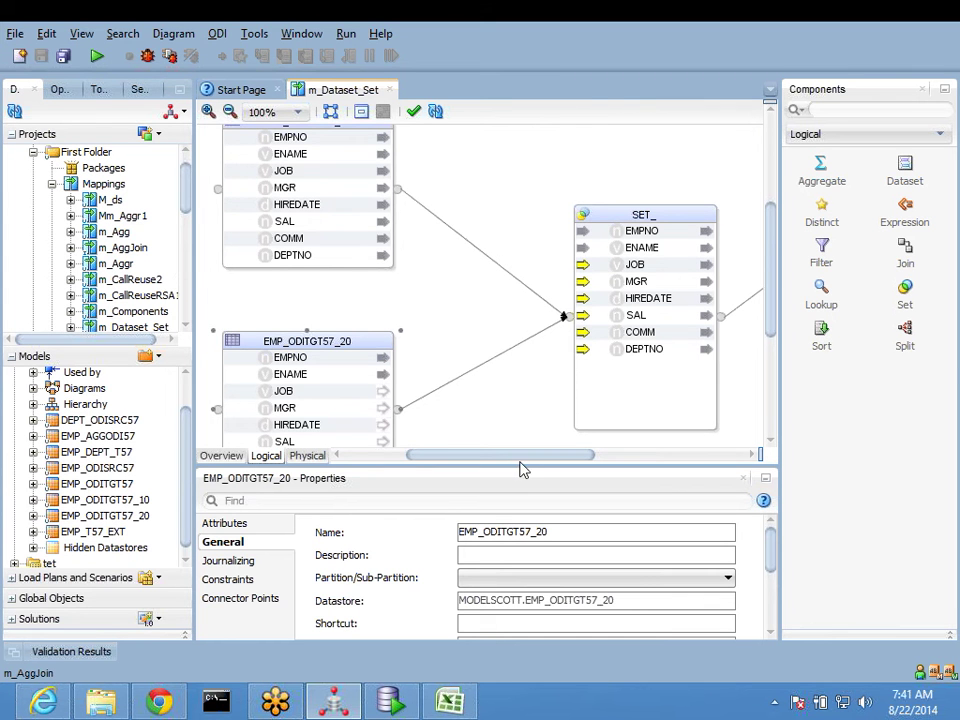
drag(514, 463, 514, 292)
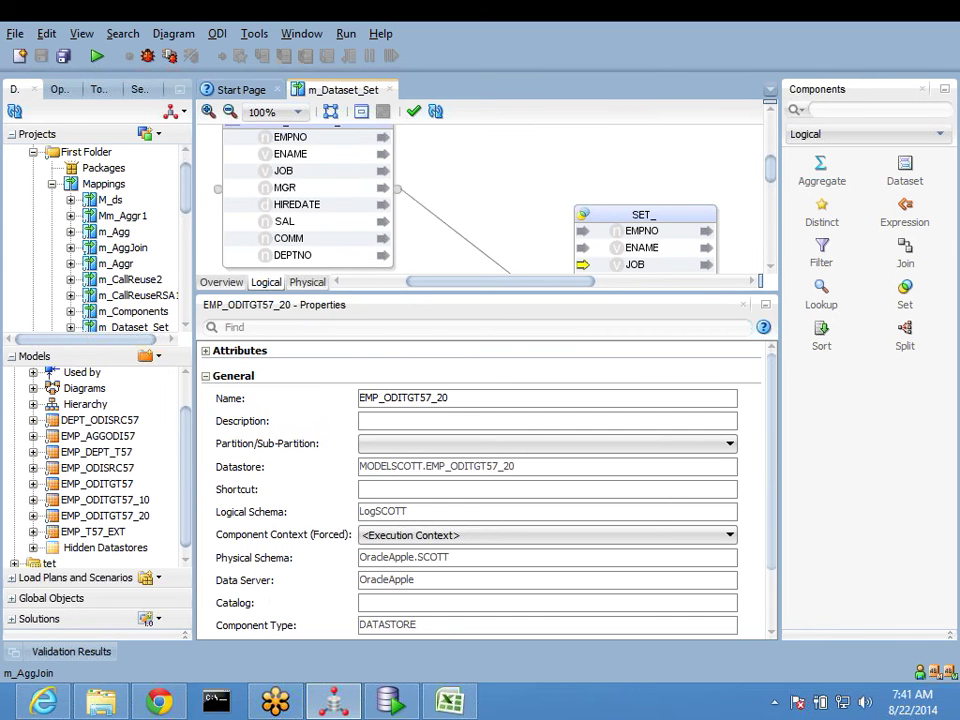
click(645, 214)
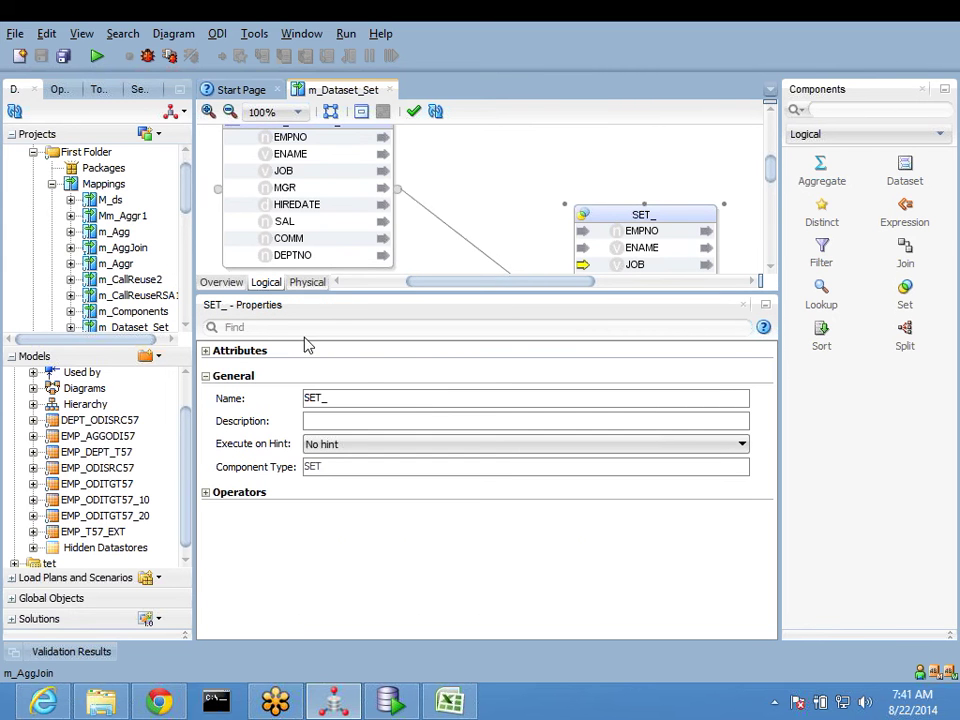
click(207, 383)
click(206, 355)
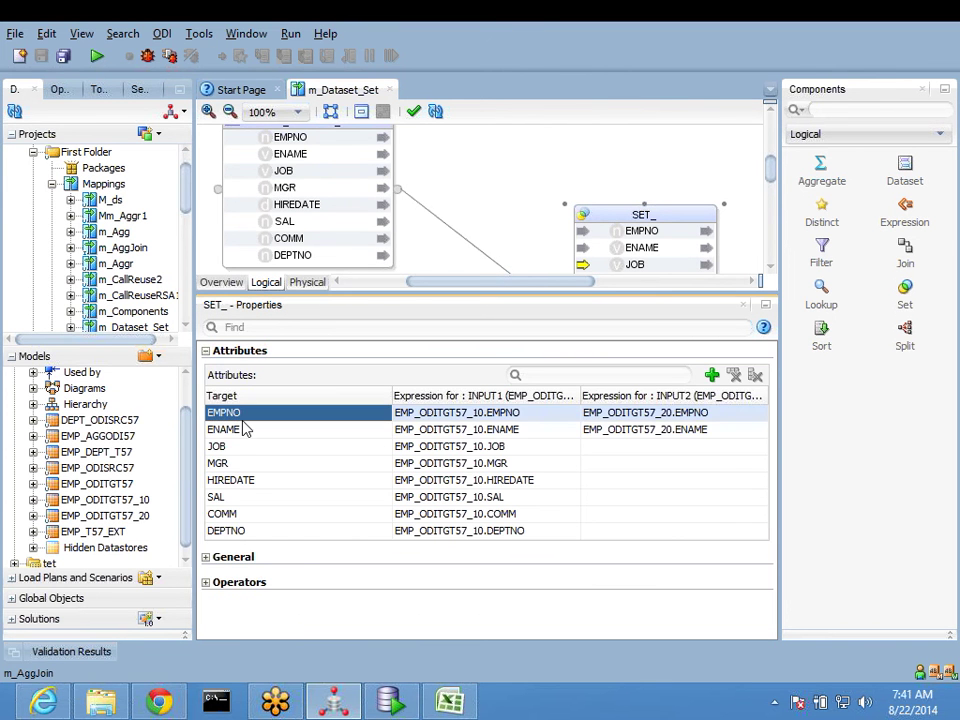
Step: Check which SET_ attributes, from EMPNO through SAL, have an expression for INPUT2
key(Down)
key(Down)
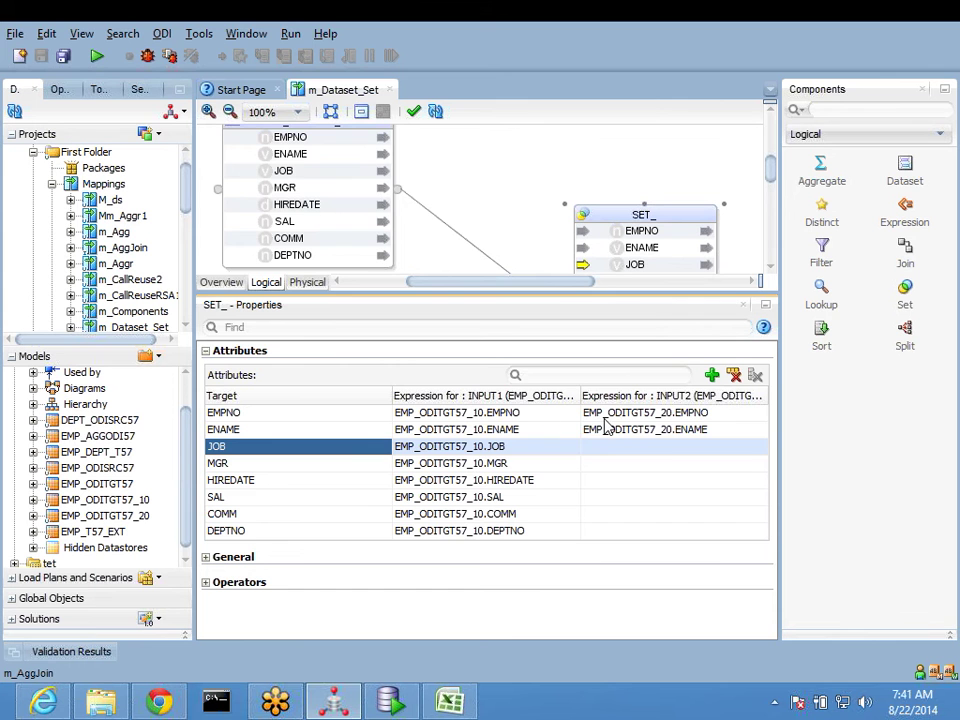
click(649, 447)
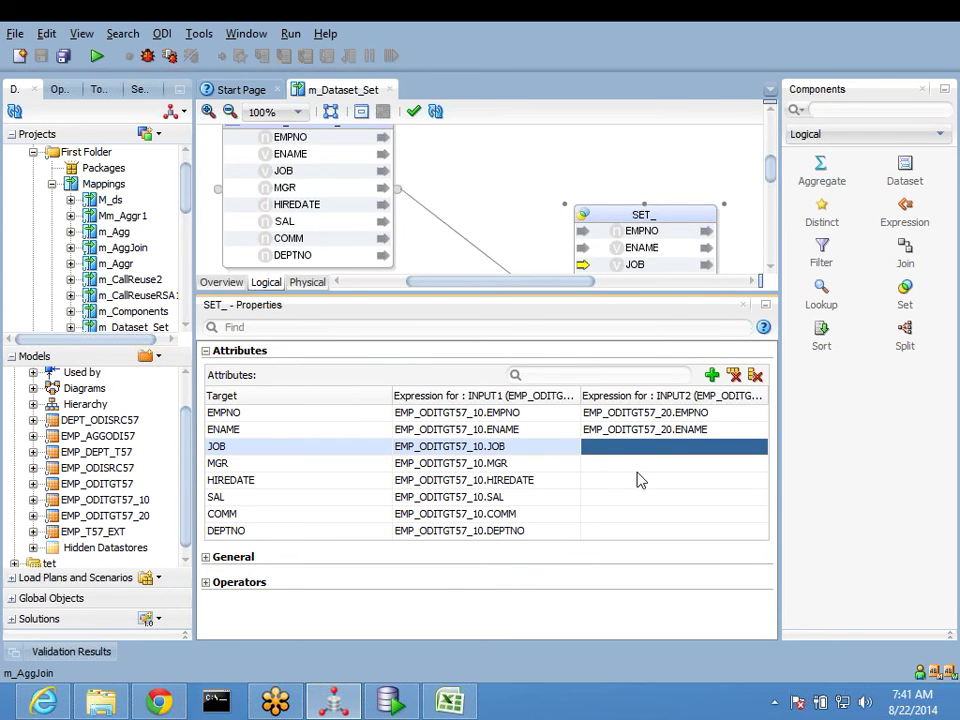
key(Down)
key(Down)
key(Down)
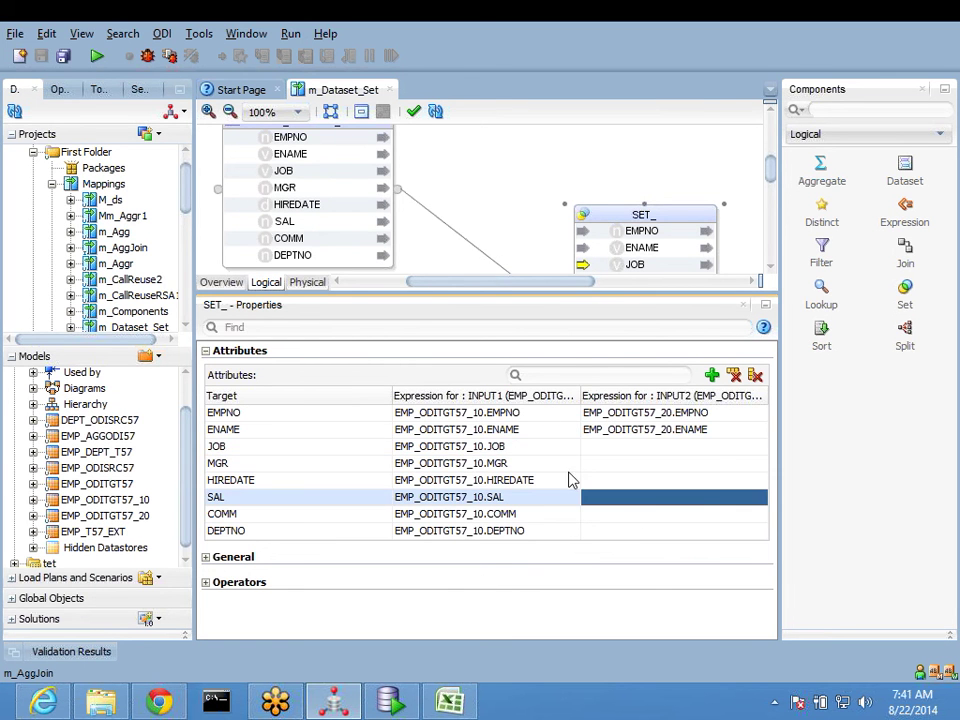
key(Up)
key(Up)
key(Up)
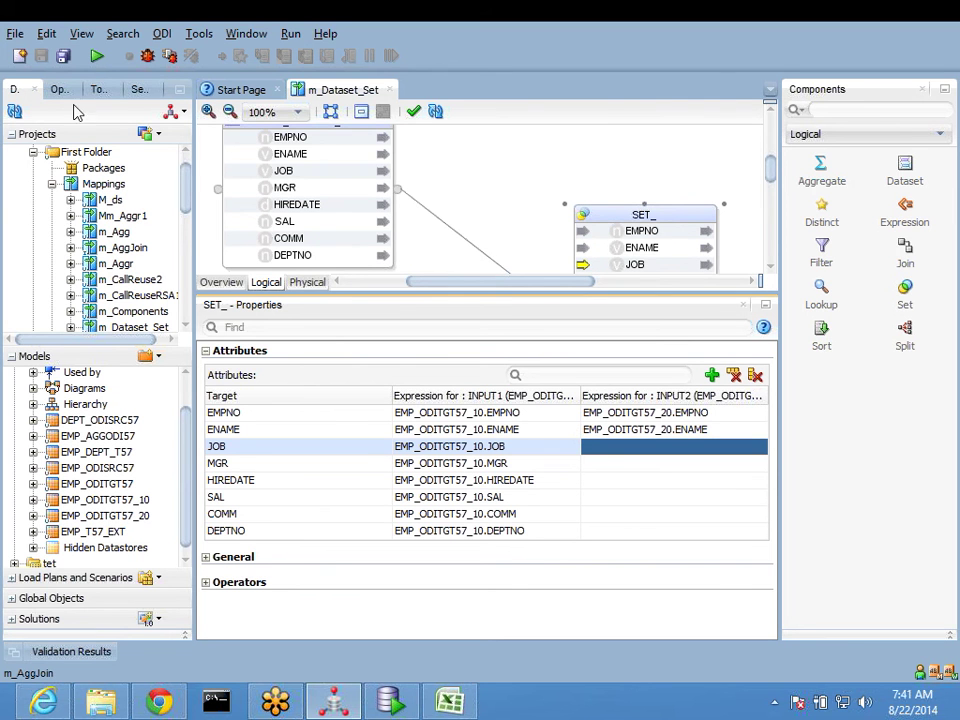
Step: Save everything, try to run m_Dataset_Set in the Global context with log level 5, and dismiss the error and validation results
click(63, 56)
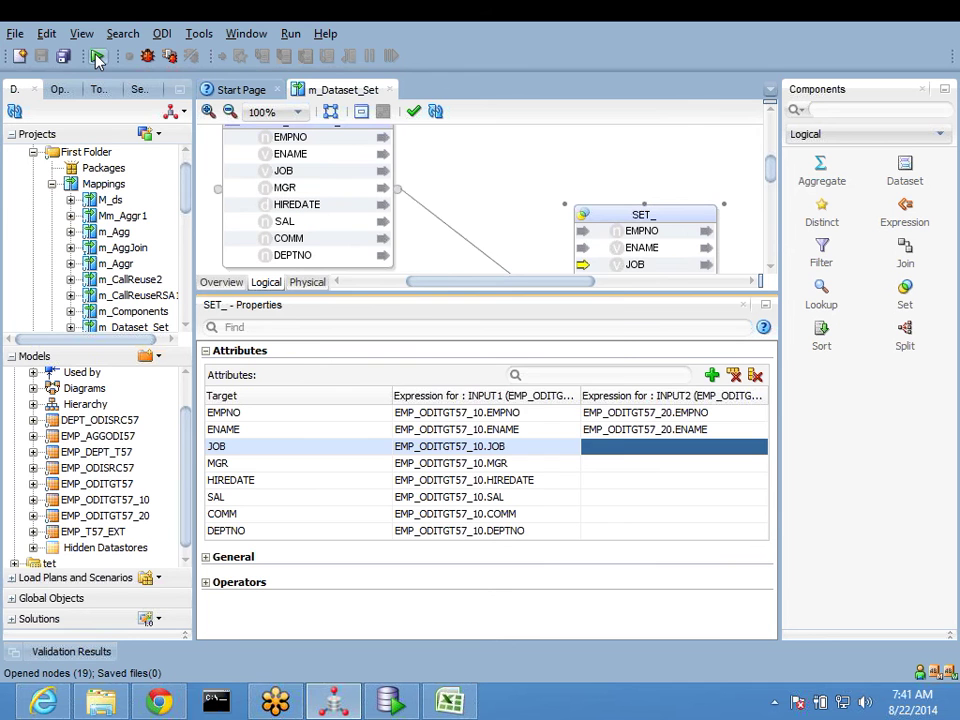
click(97, 57)
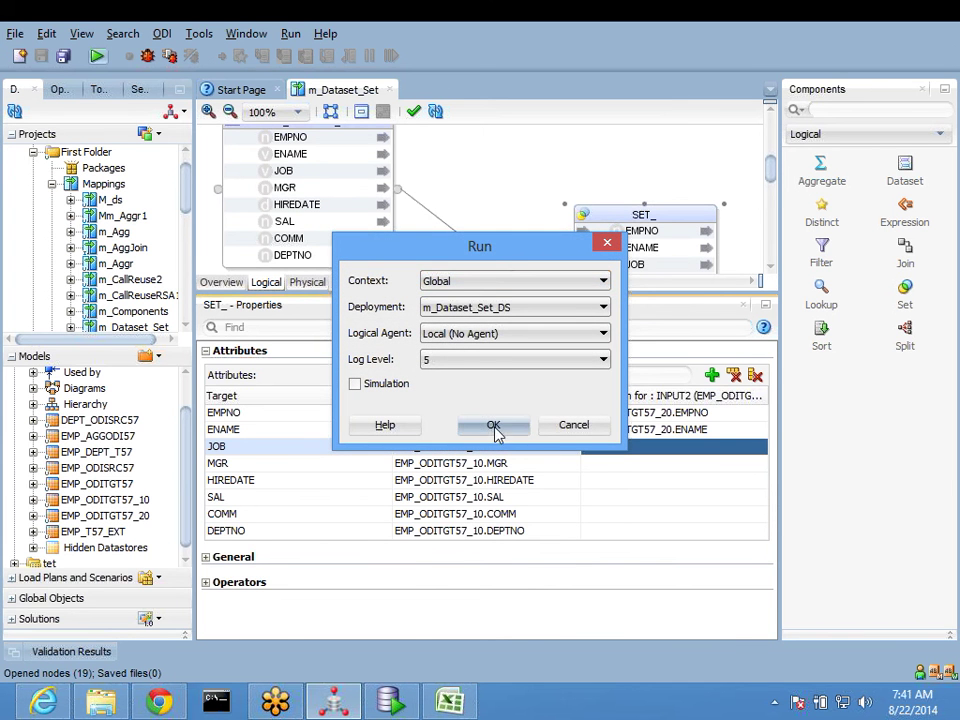
click(490, 424)
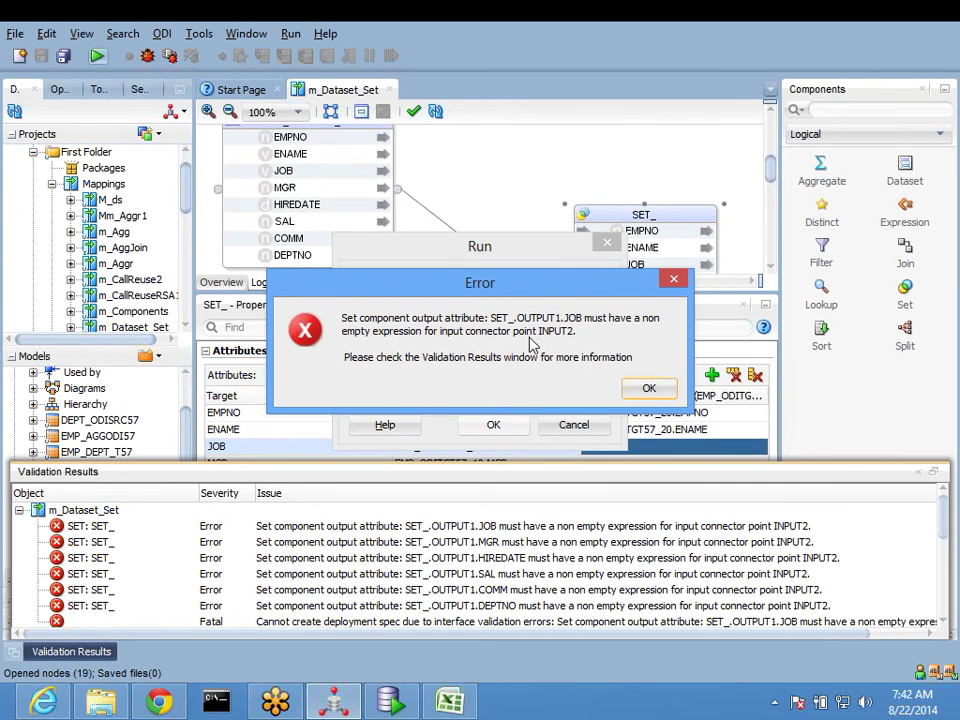
click(647, 389)
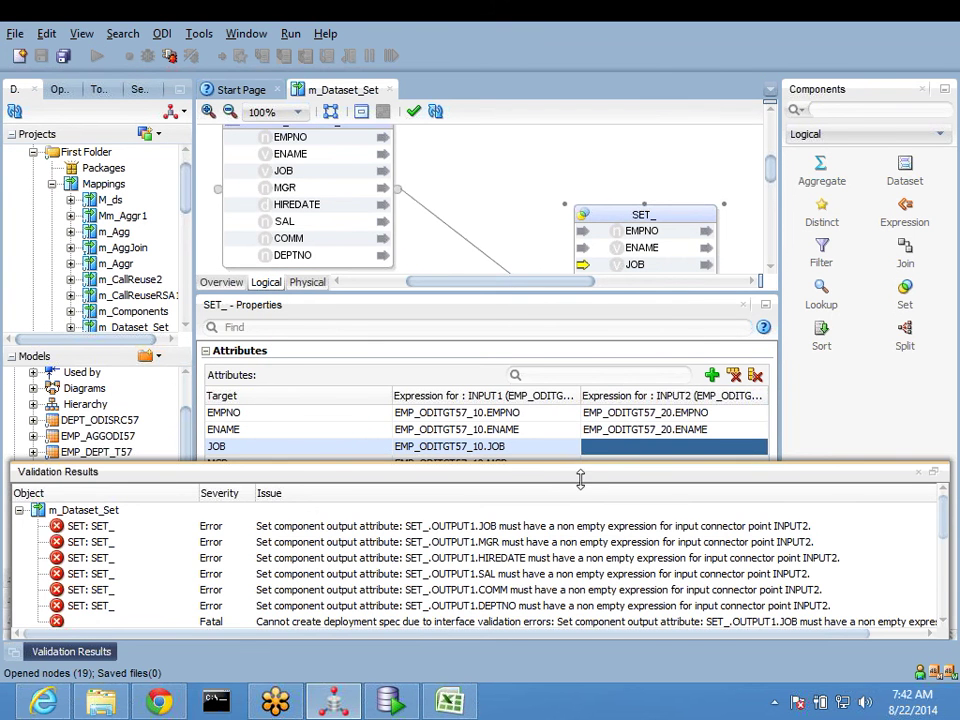
click(918, 473)
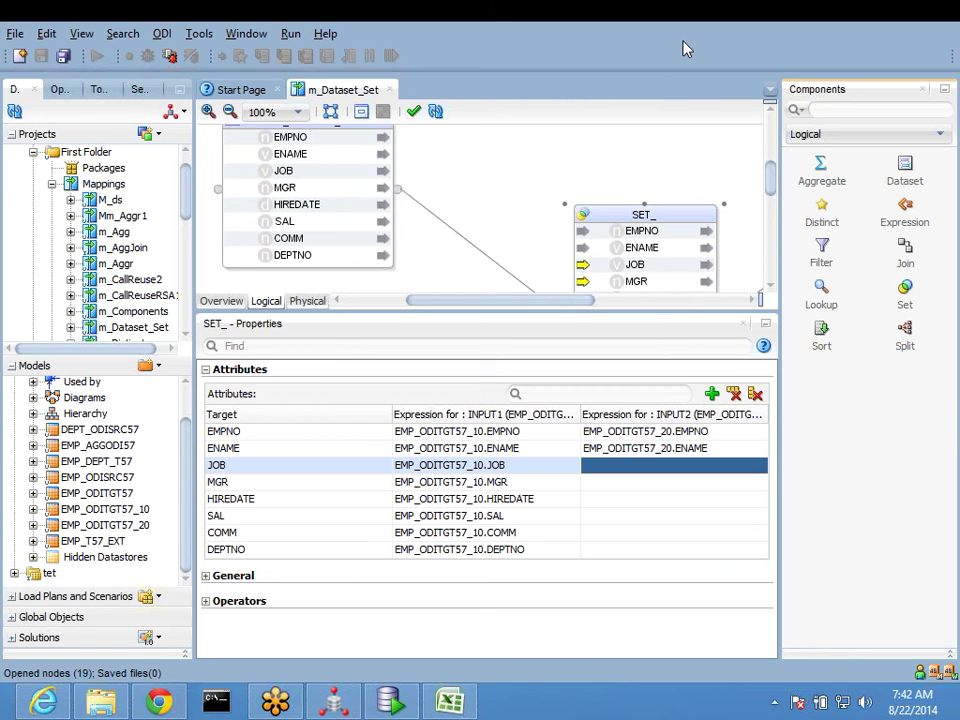
Step: Enlarge the mapping diagram area and examine the connections from both source tables to SET_
drag(536, 311, 561, 391)
click(548, 260)
scroll(548, 260, down, 2)
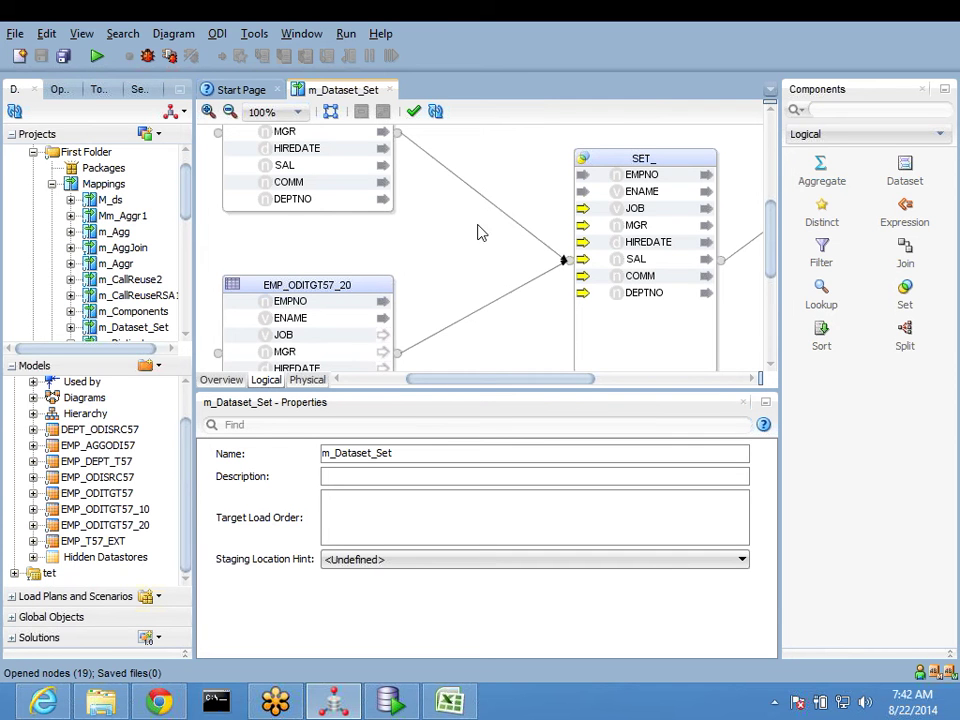
Step: Check the target expressions of the SET_ component's JOB attribute for INPUT1 and INPUT2, including its row in the SET_ attributes
click(636, 208)
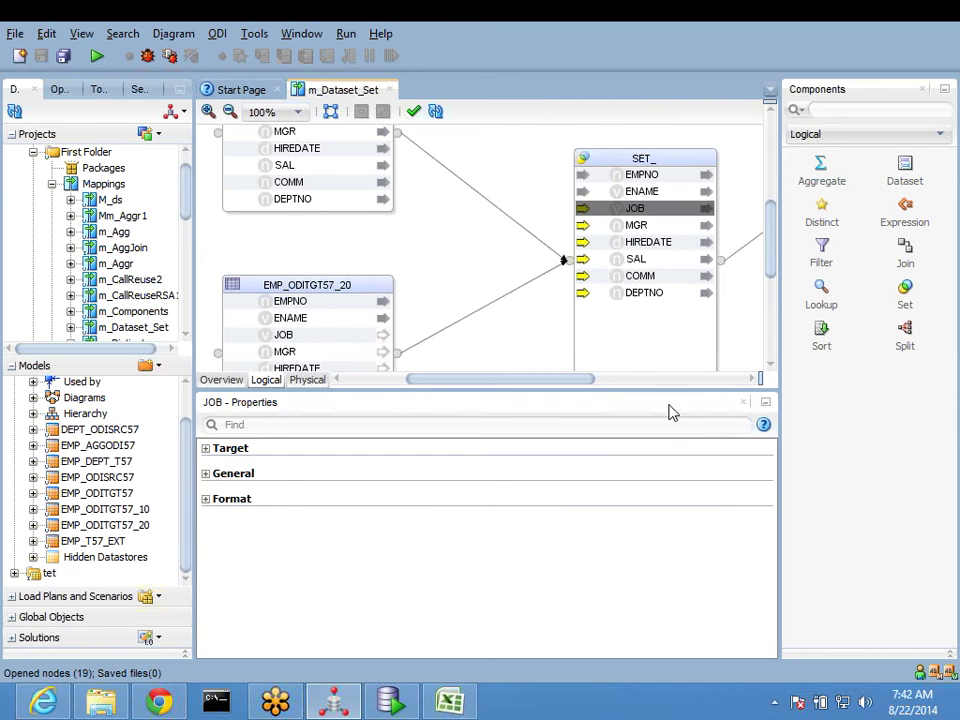
click(226, 449)
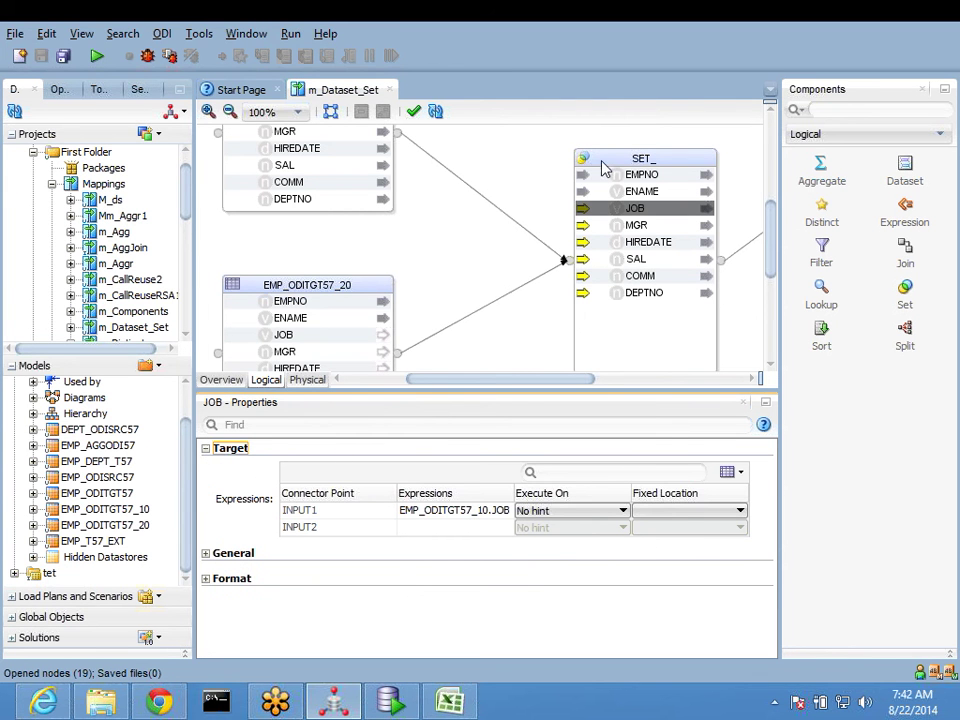
click(566, 263)
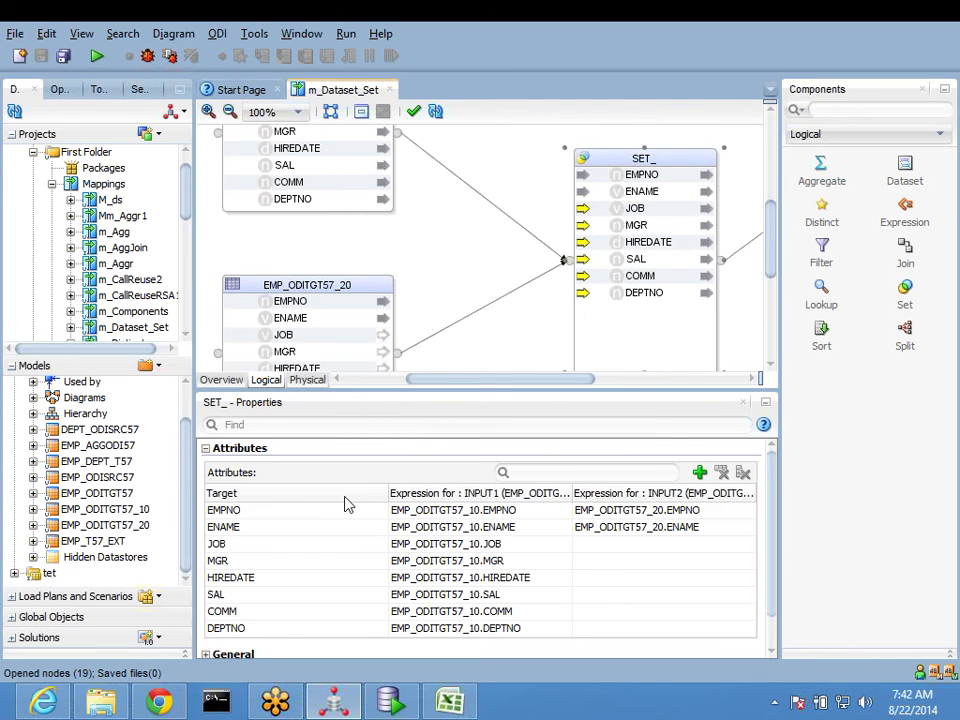
click(617, 545)
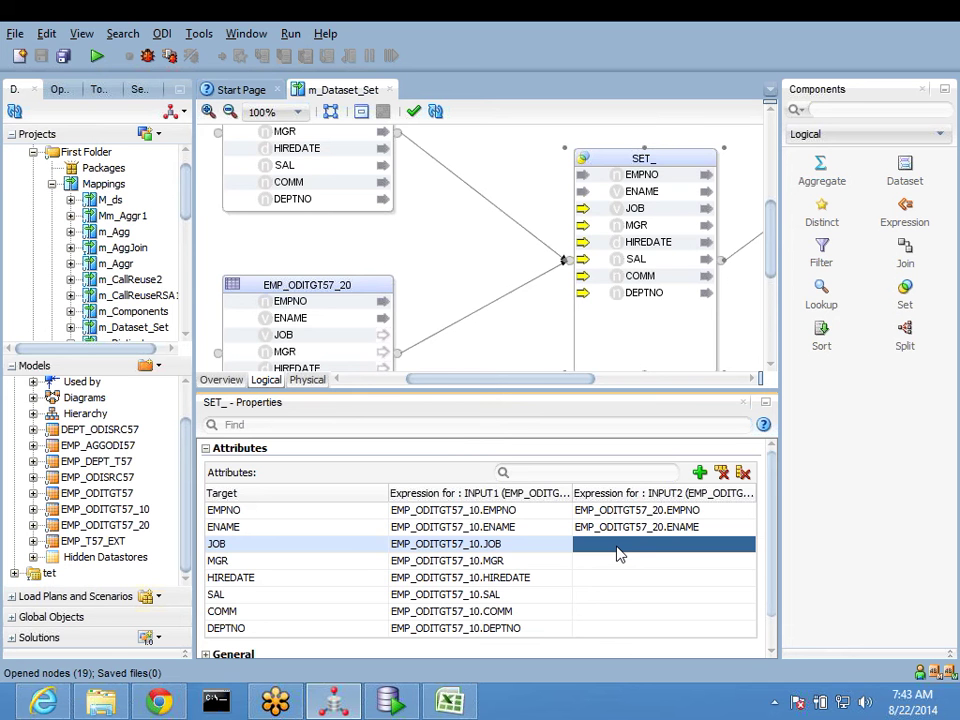
Step: Switch to SQL Developer and begin a query below COMMIT in the scott worksheet with SELECT EMPNO,ENAME FROM
click(388, 700)
drag(520, 313, 520, 449)
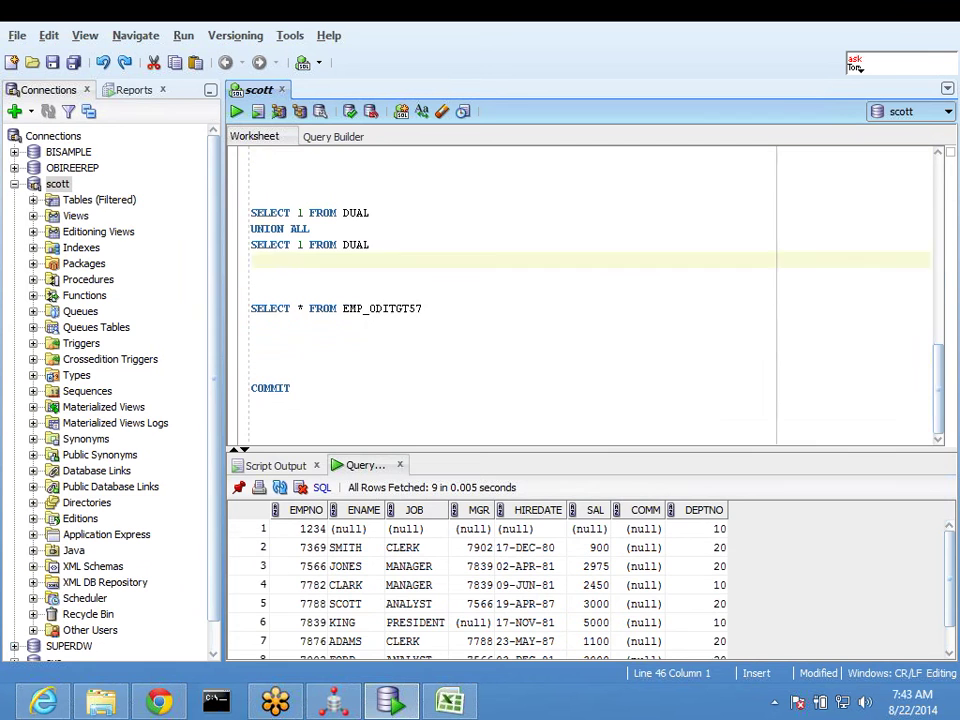
click(252, 355)
key(Down)
key(Down)
key(Down)
key(Down)
key(Down)
key(Down)
key(Down)
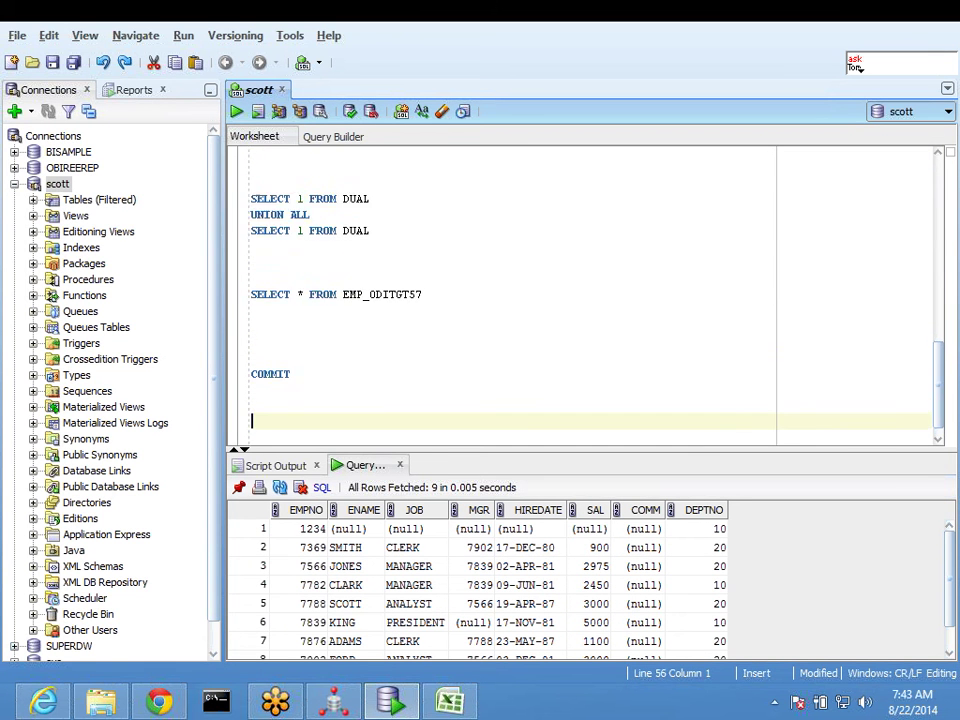
key(Up)
text(SELECT )
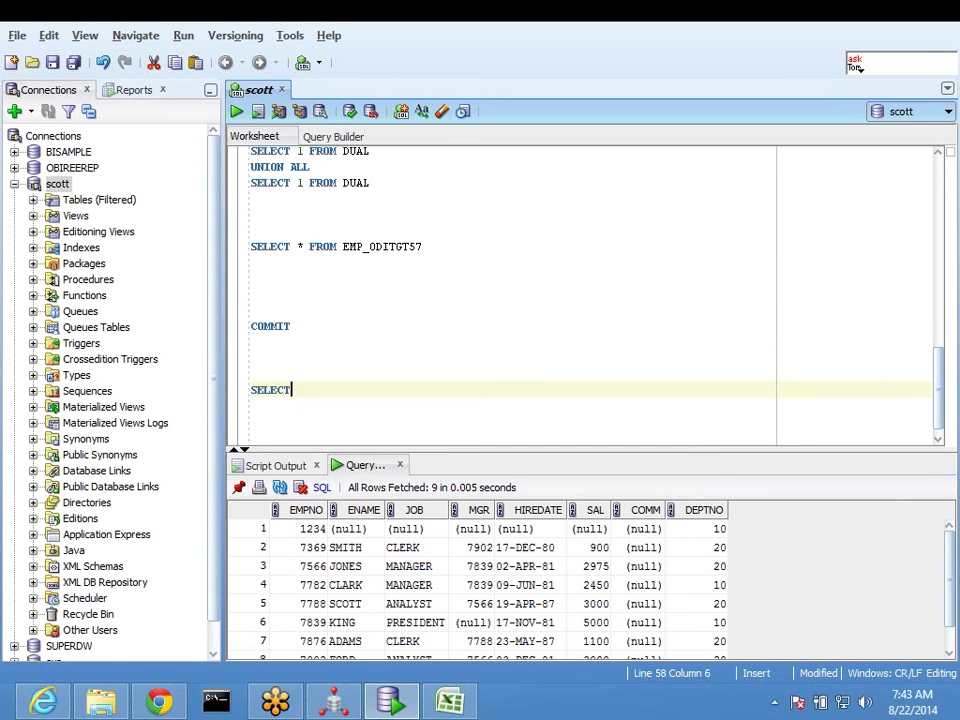
text(EMPNO,ENAME FROM)
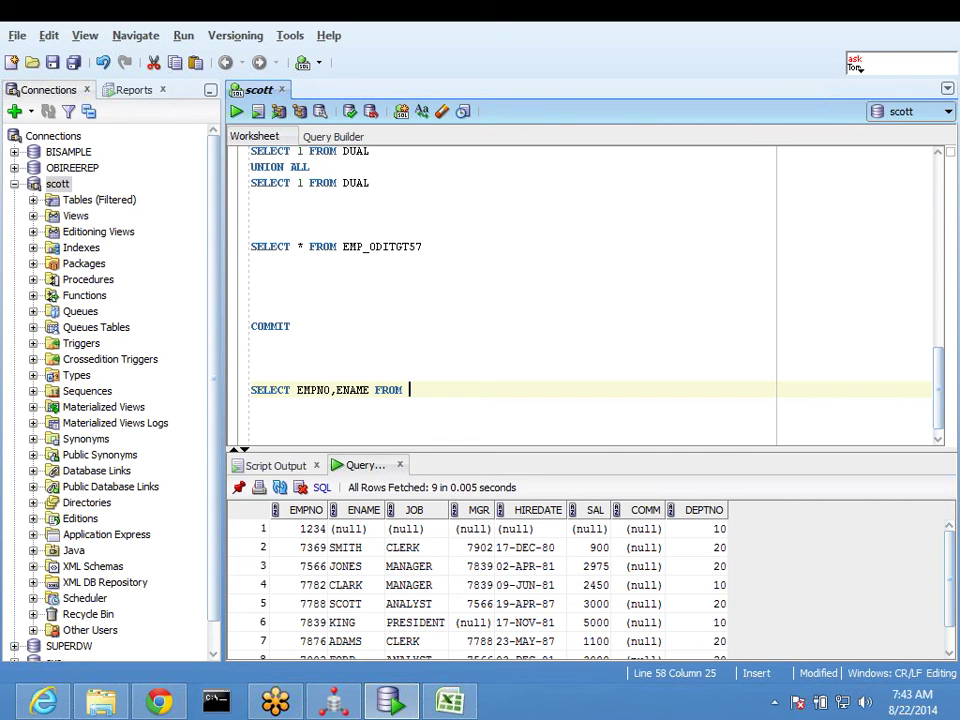
Step: Complete the new query with the table name EMP_ODITGT57_10, copied from an earlier statement in the worksheet
scroll(590, 295, up, 5)
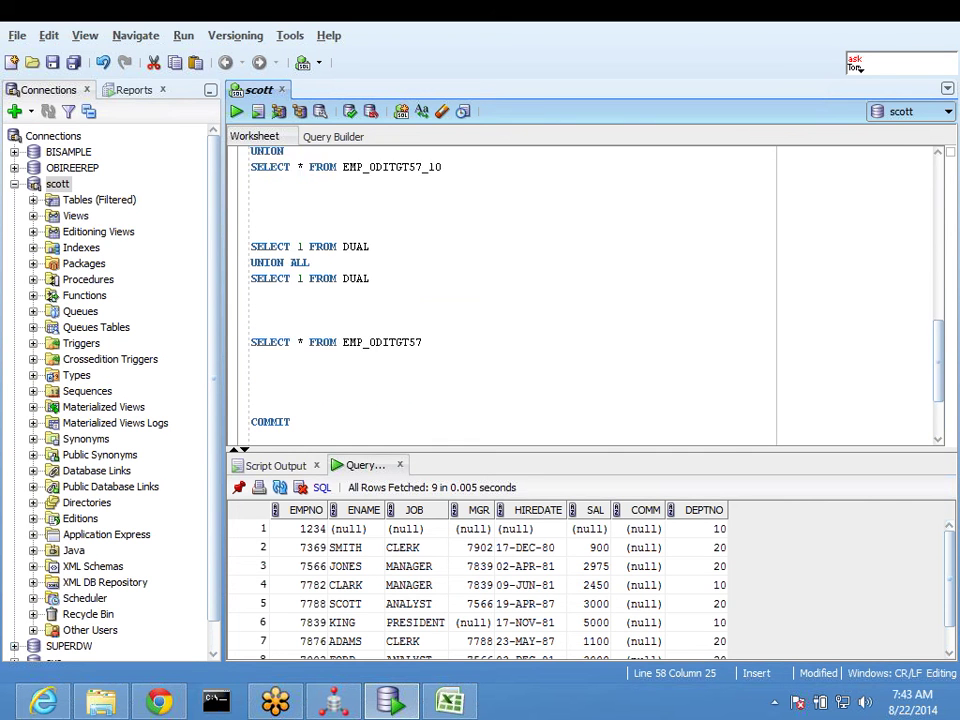
double_click(392, 214)
key(ctrl+c)
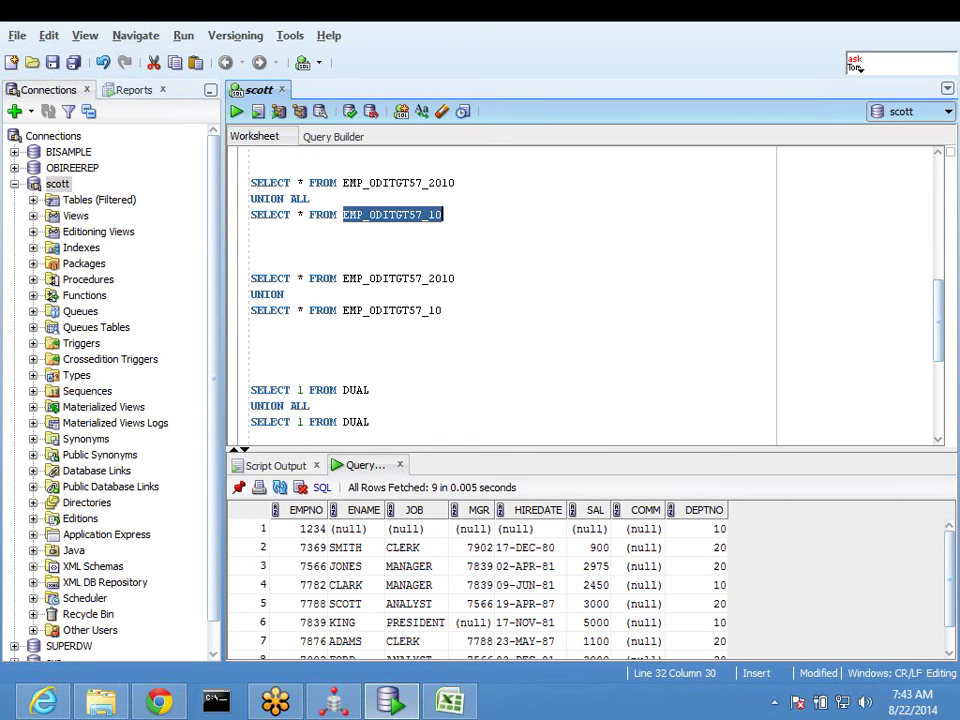
scroll(500, 295, down, 3)
scroll(590, 295, down, 2)
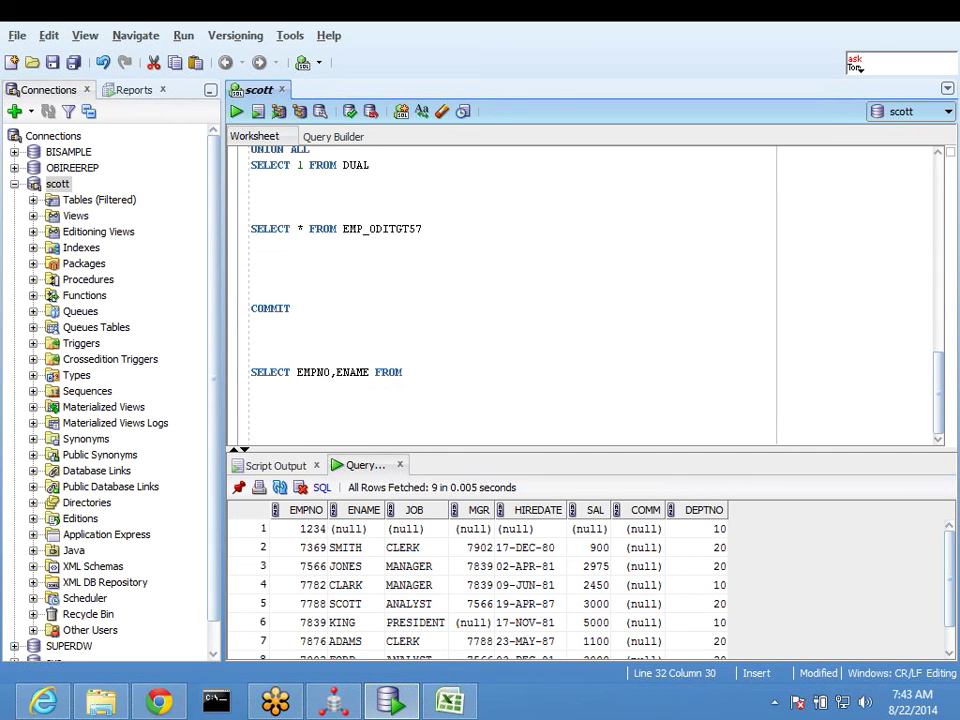
click(300, 388)
click(410, 372)
key(ctrl+v)
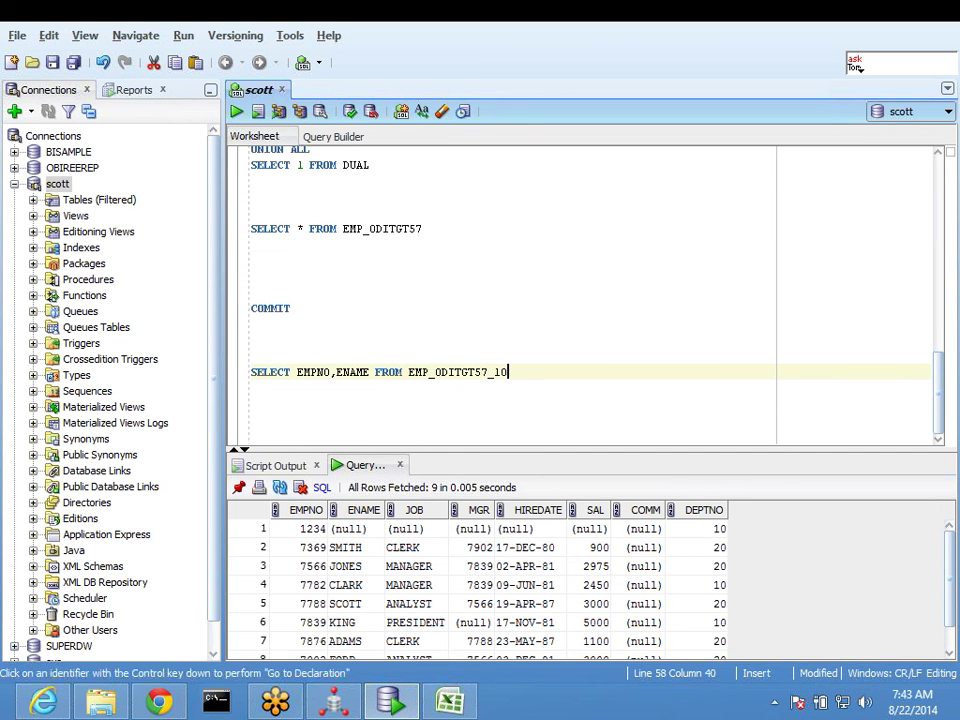
Step: Add a second query on the line below: SELECT EMPNO FROM EMP_ODITGT57_20
key(Return)
text(SELECT EMPNO)
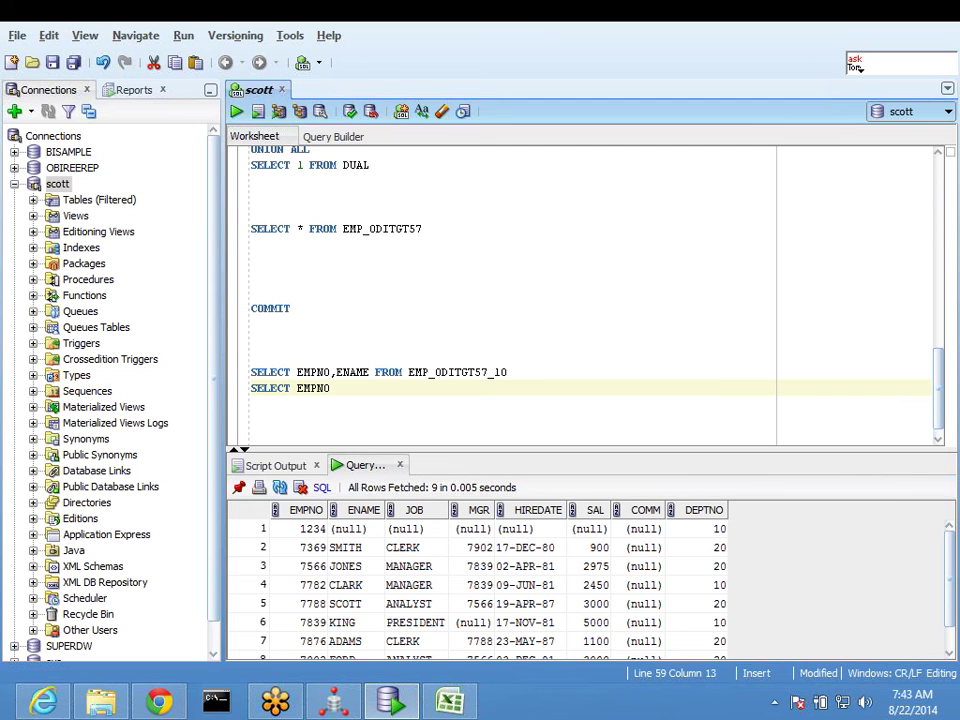
text( FROM EMP_ODITGT57_10)
key(BackSpace)
key(BackSpace)
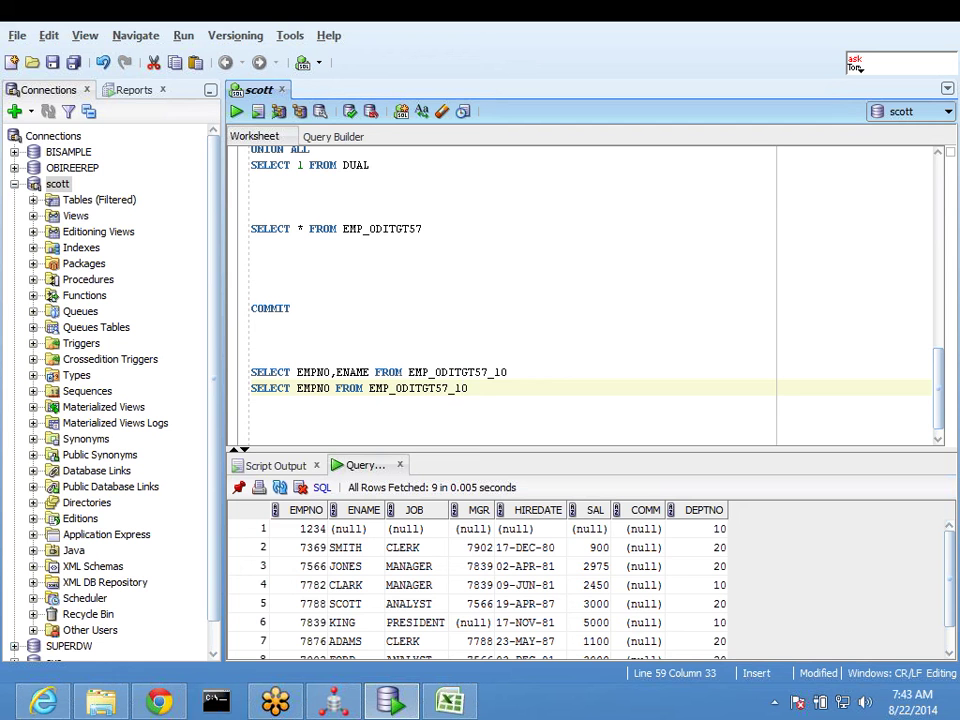
text(20)
Step: Insert UNION between the two EMPNO queries and run the combined statement
key(Return)
key(Up)
key(Up)
key(End)
key(Return)
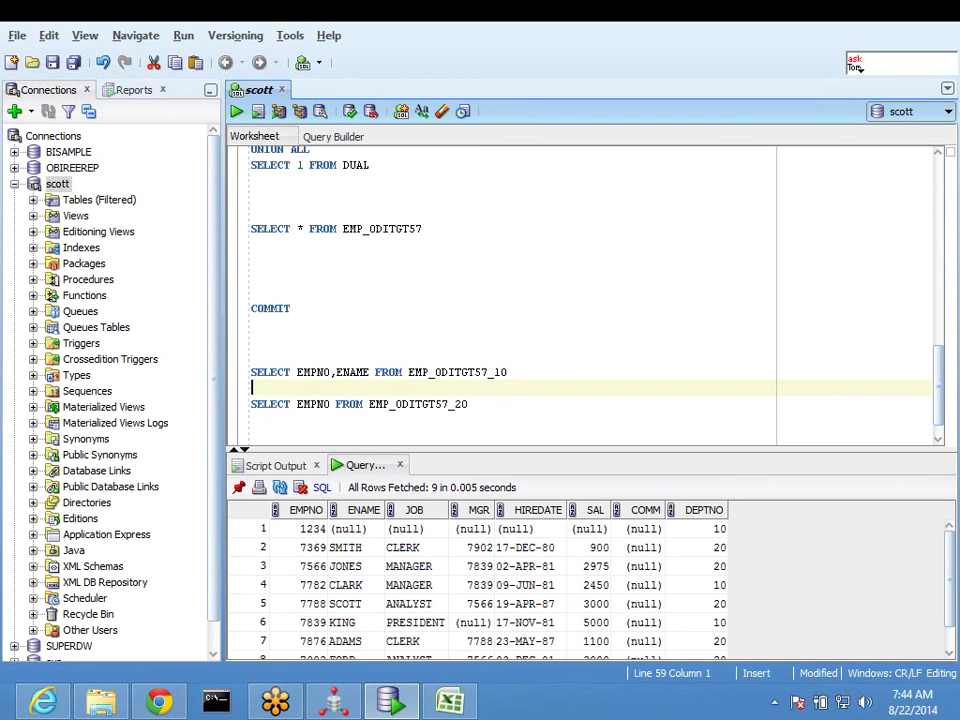
text(UNION)
drag(251, 372, 468, 404)
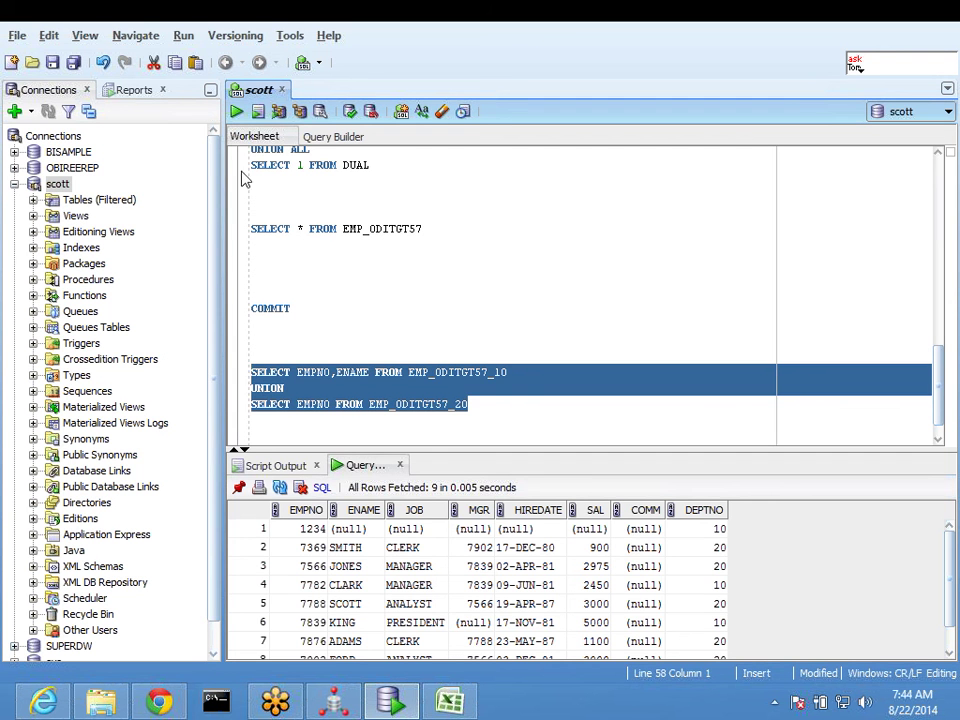
key(ctrl+Return)
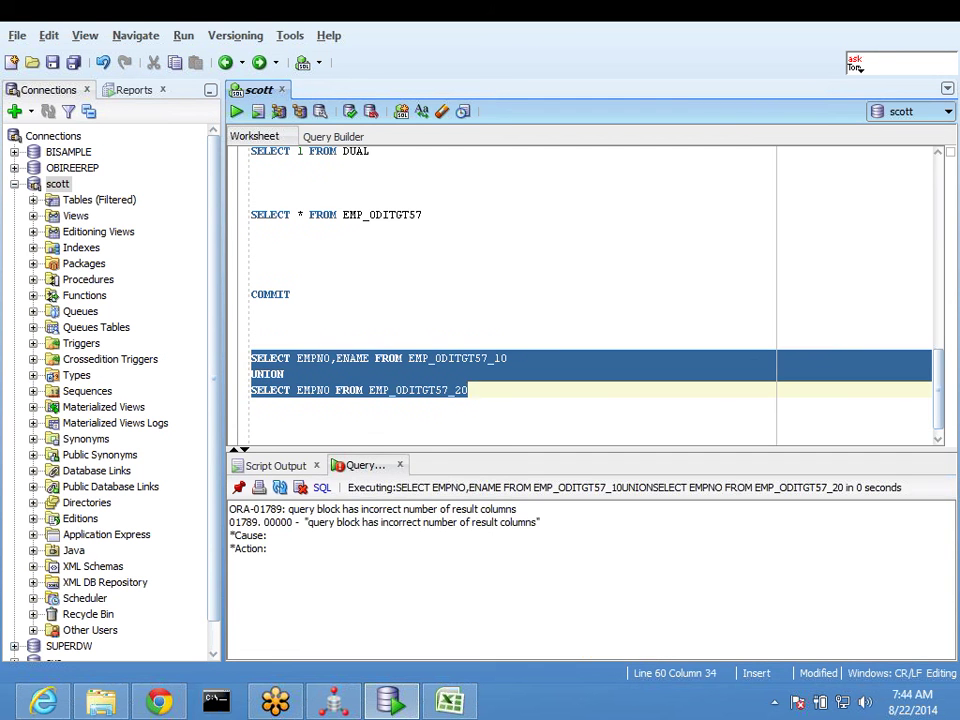
Step: Highlight the EMPNO,ENAME column list of the first query to compare it with the second query's columns
key(Up)
key(Up)
key(Up)
key(Up)
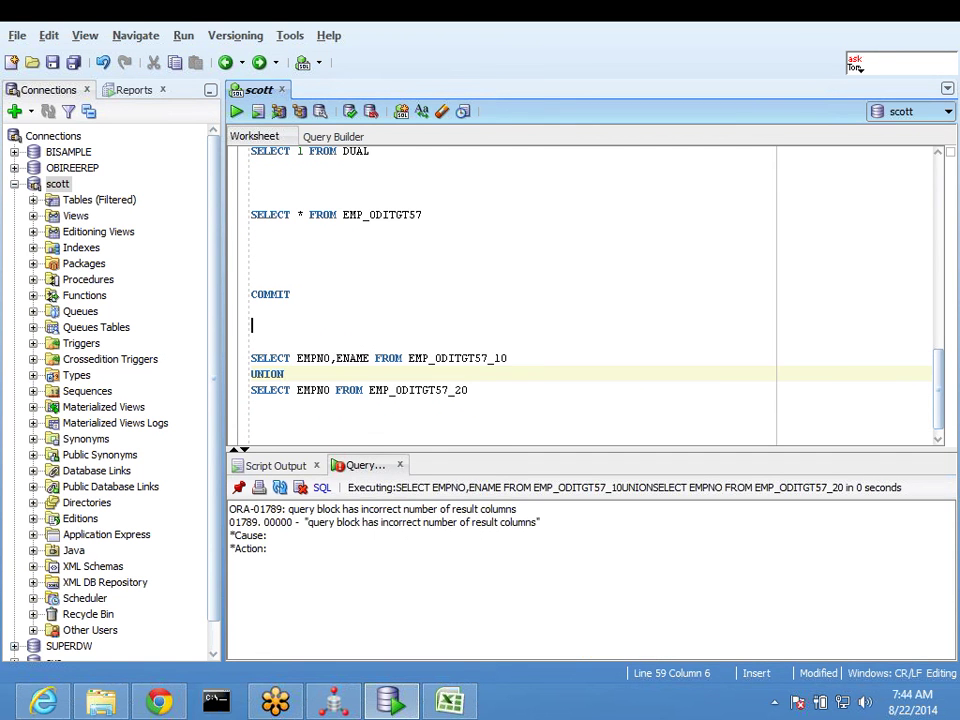
key(Down)
key(Down)
key(Down)
key(Up)
key(Right)
key(Right)
key(shift+Right)
key(shift+Right)
key(shift+Right)
key(shift+Right)
key(shift+Right)
key(shift+Right)
key(shift+Right)
key(shift+Right)
key(shift+Right)
key(shift+Right)
key(shift+Right)
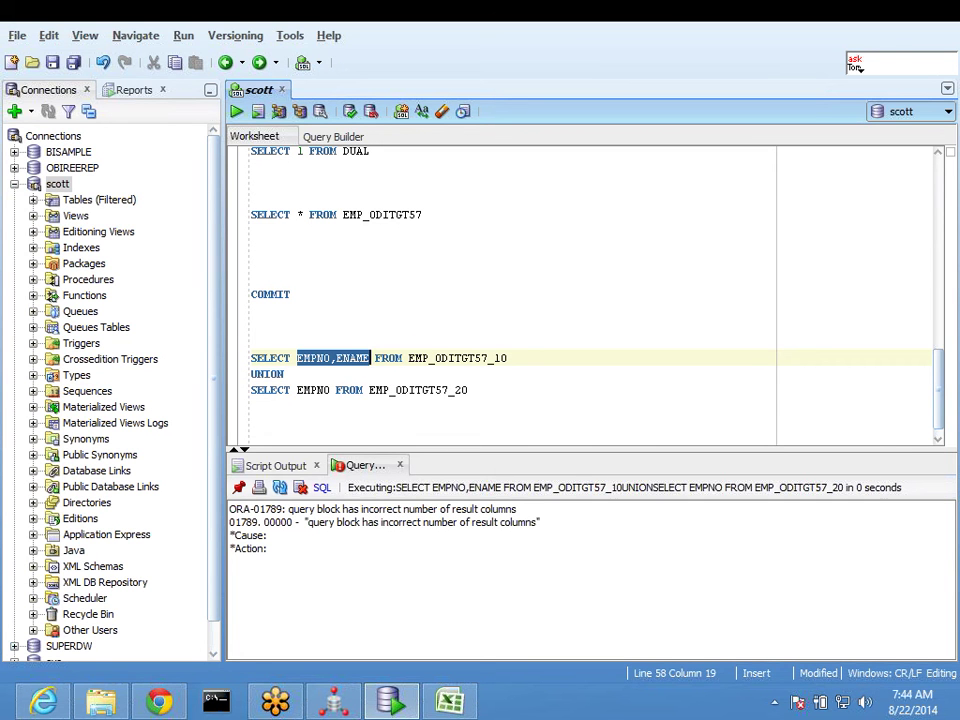
Step: Add NULL as the second column of the EMP_ODITGT57_20 query and run the UNION statement again
click(329, 390)
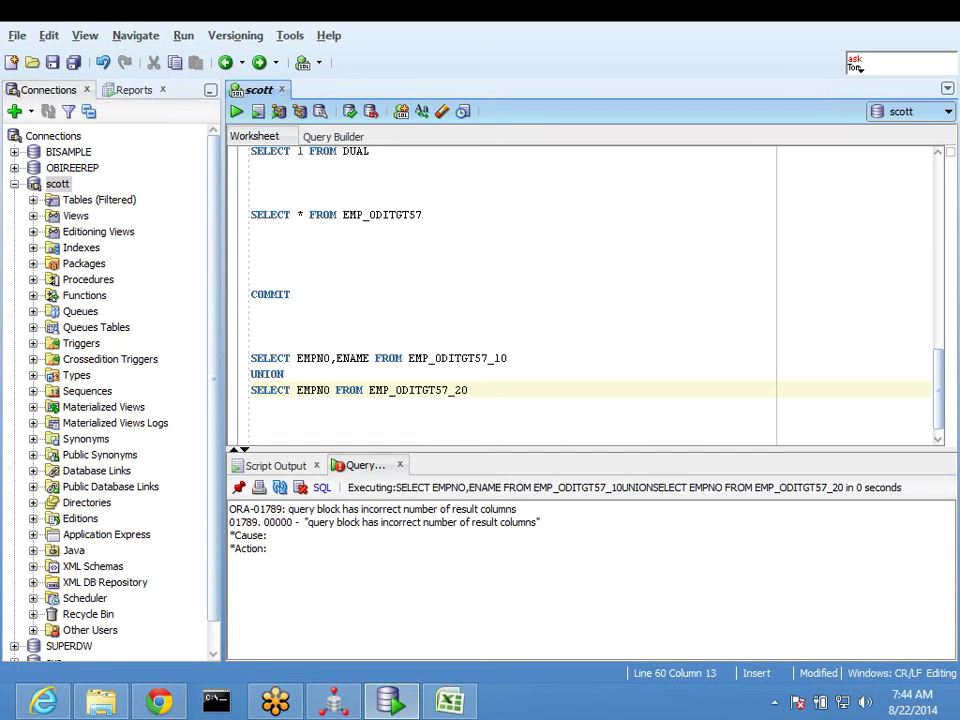
text(,NULL)
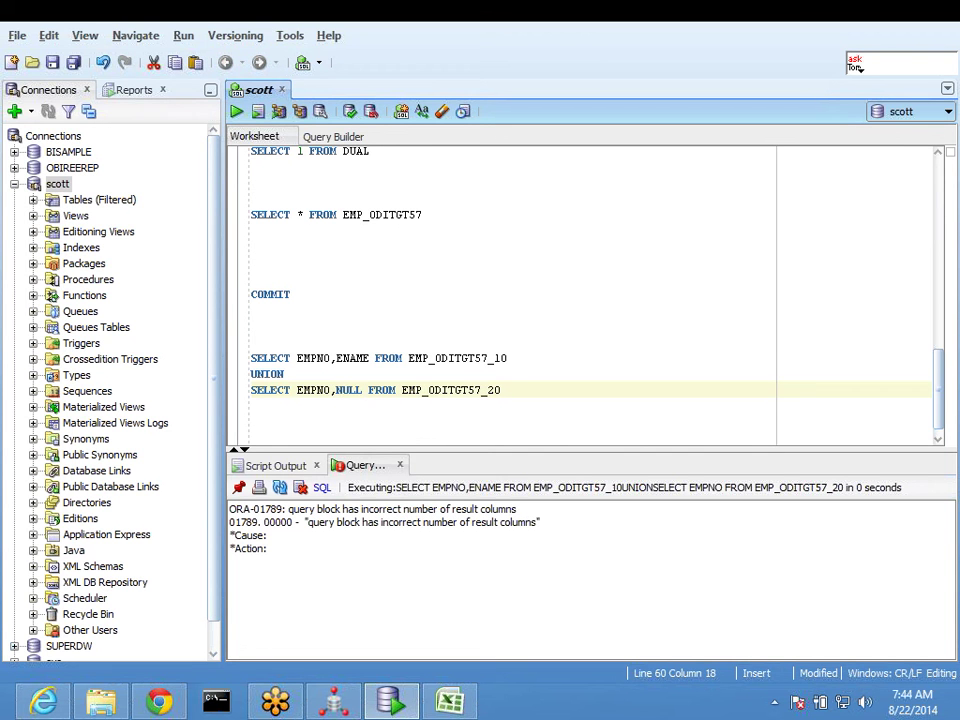
drag(505, 405, 224, 322)
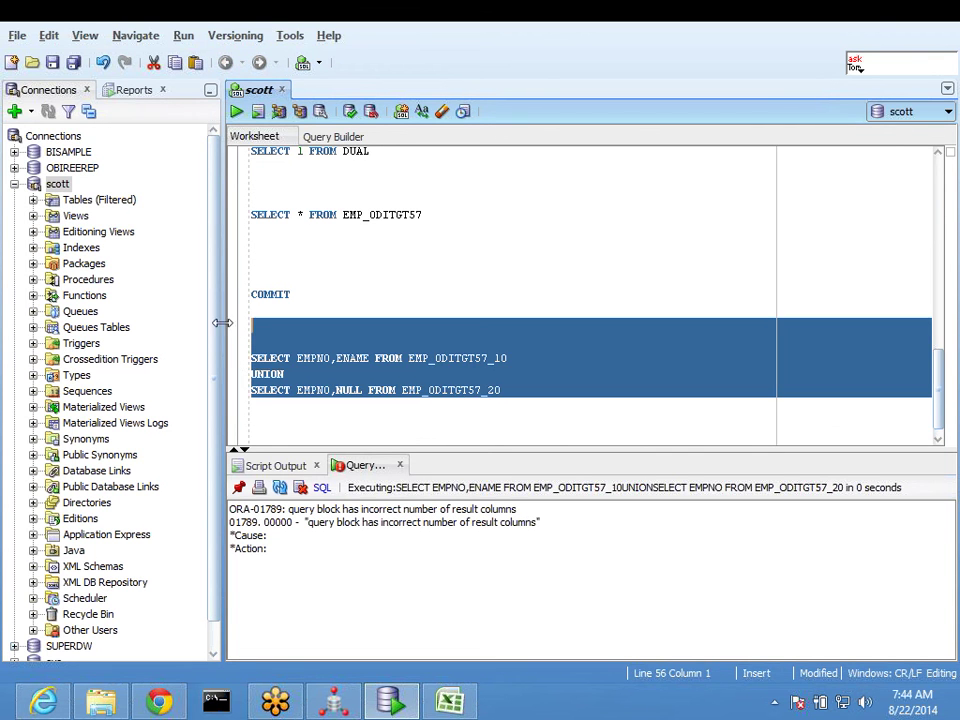
click(237, 112)
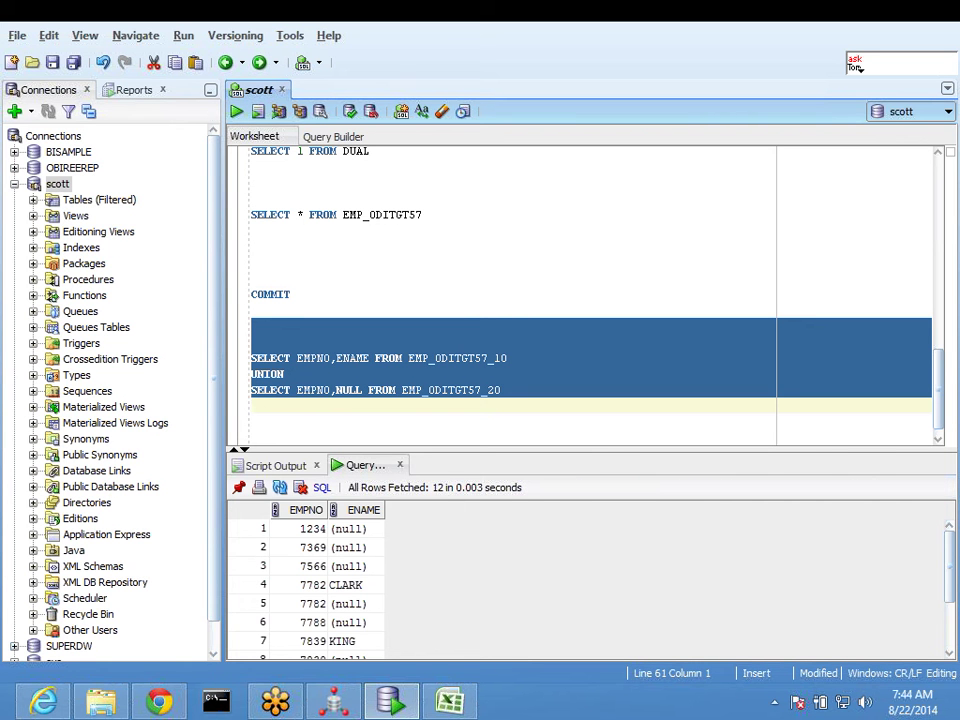
Step: Switch back to ODI and review the SET_ JOB expressions and both source tables in an enlarged mapping diagram
key(alt+Tab)
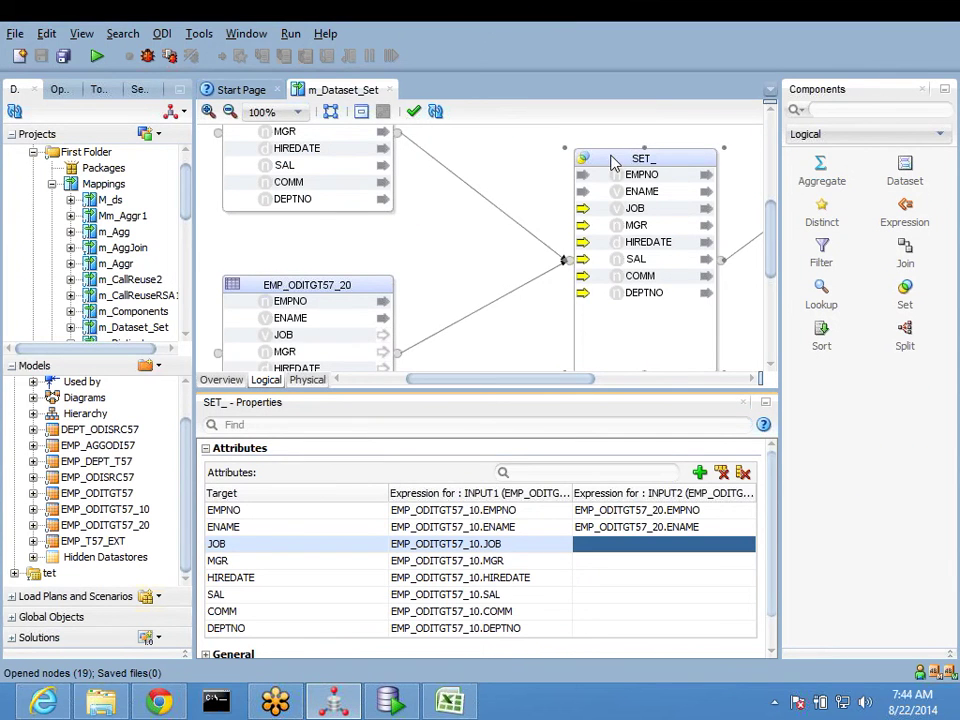
click(635, 208)
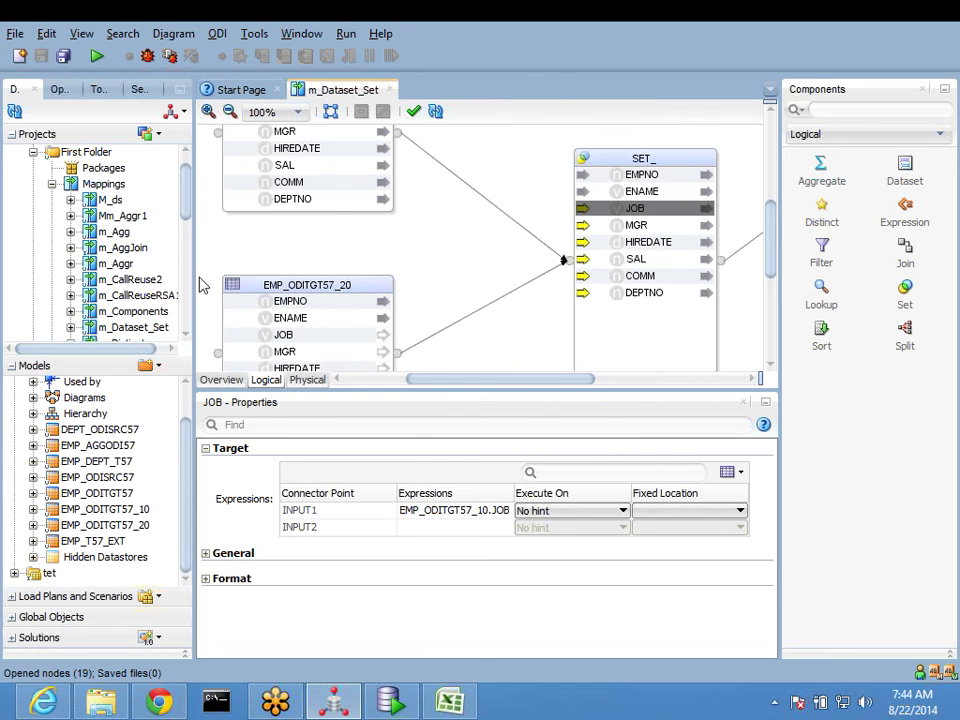
drag(447, 389, 461, 510)
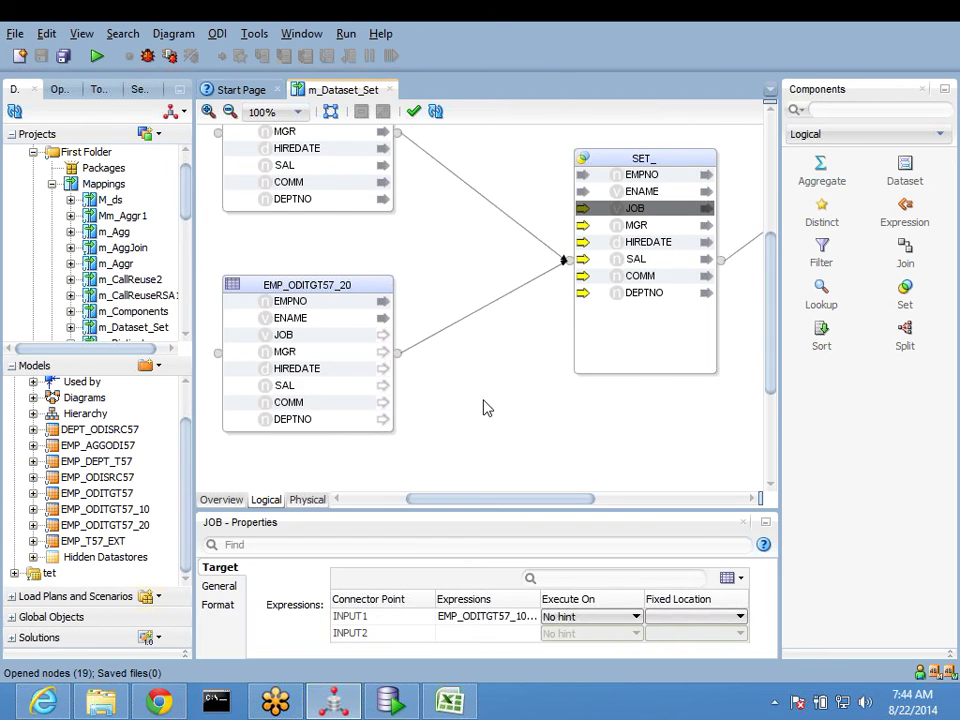
scroll(484, 401, up, 2)
click(484, 401)
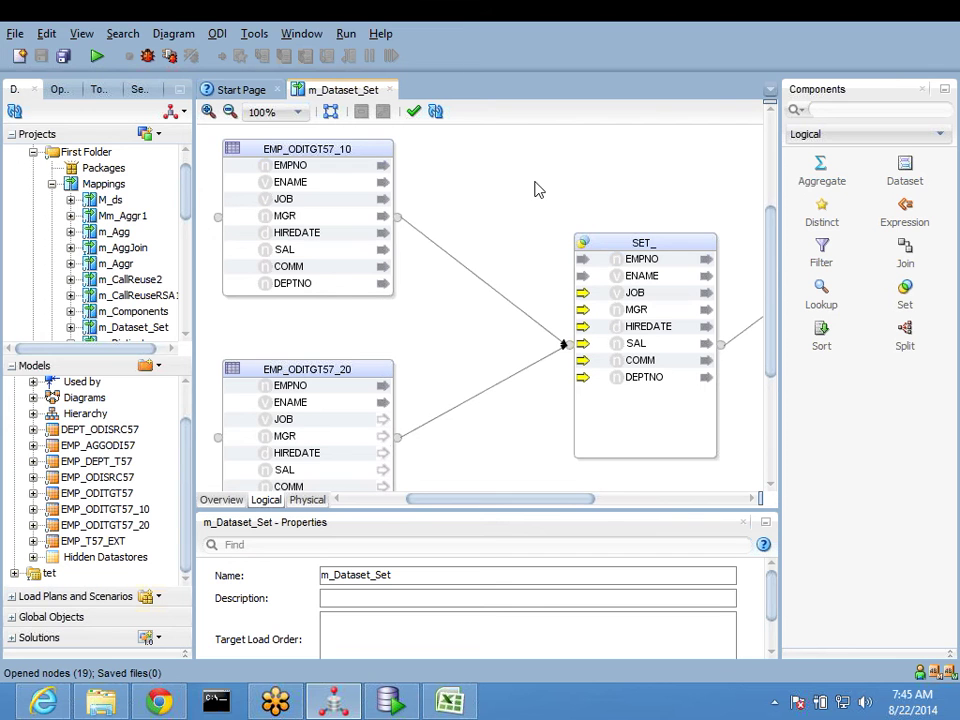
Step: Delete the EMP_ODITGT57 target and the SET_ component from the m_Dataset_Set mapping
drag(561, 499, 677, 499)
click(583, 195)
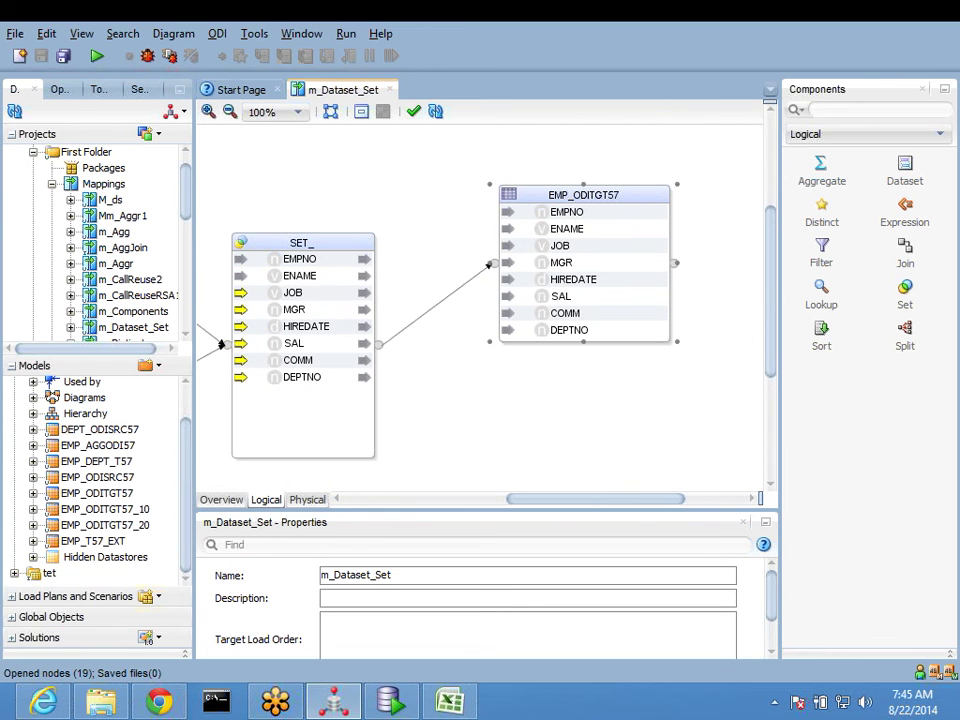
key(Delete)
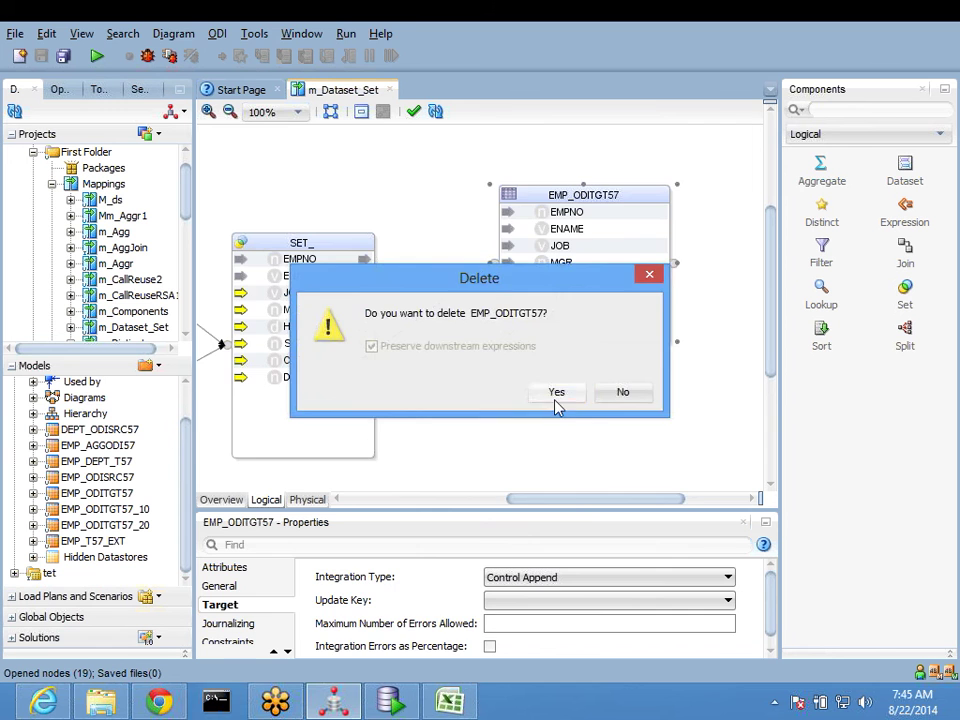
click(555, 392)
drag(561, 499, 340, 499)
click(572, 430)
key(Delete)
click(556, 394)
Step: Delete the source tables EMP_ODITGT57_10 and EMP_ODITGT57_20 from the mapping
key(Delete)
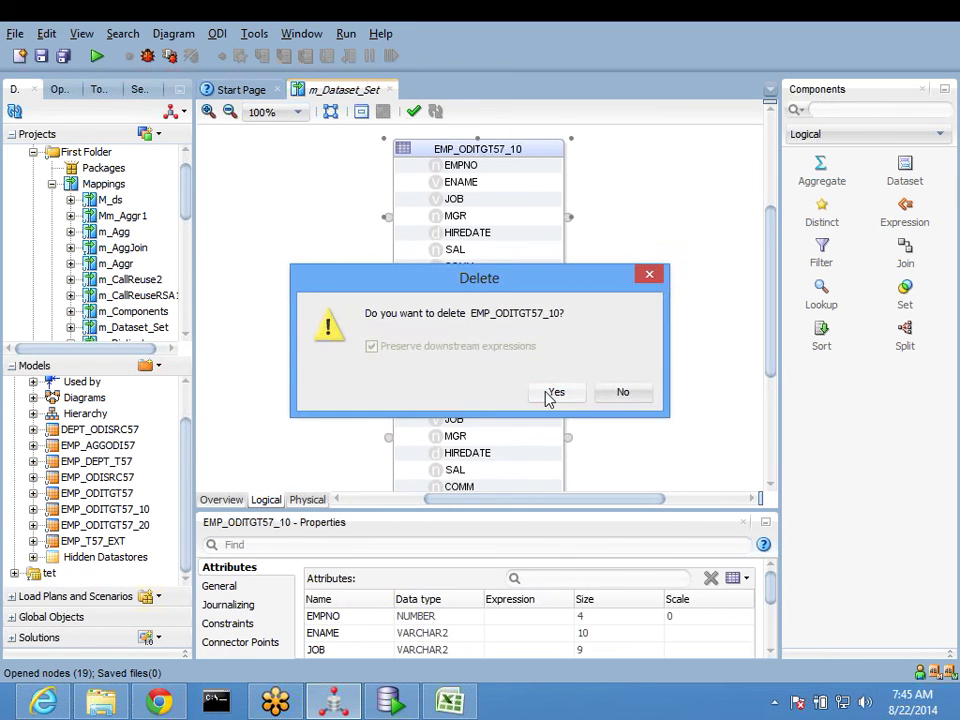
click(553, 392)
click(477, 370)
key(Delete)
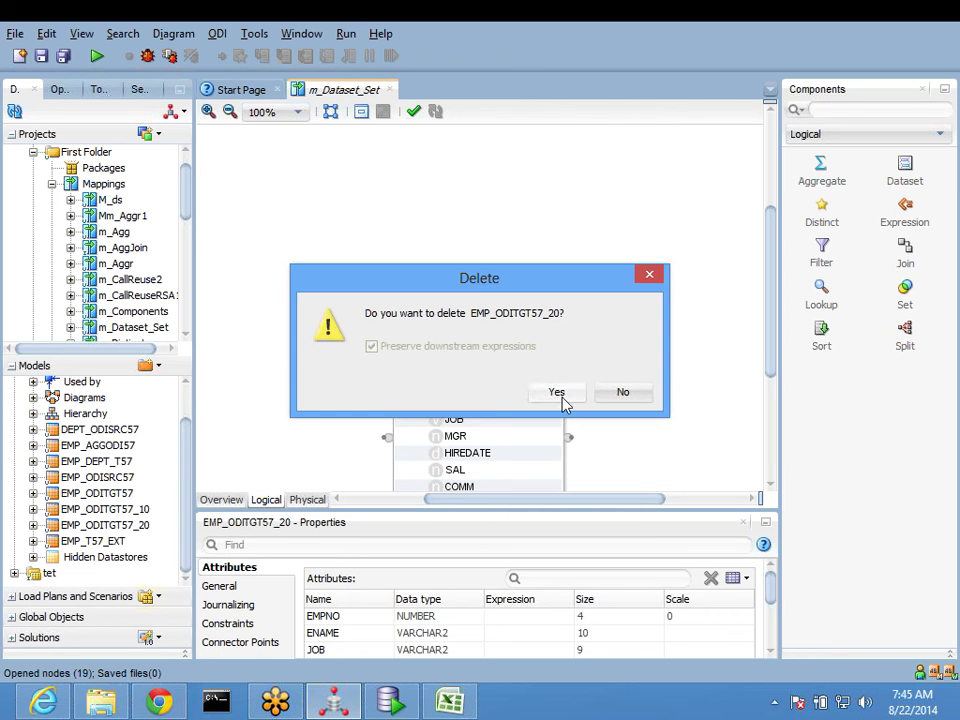
triple_click(428, 318)
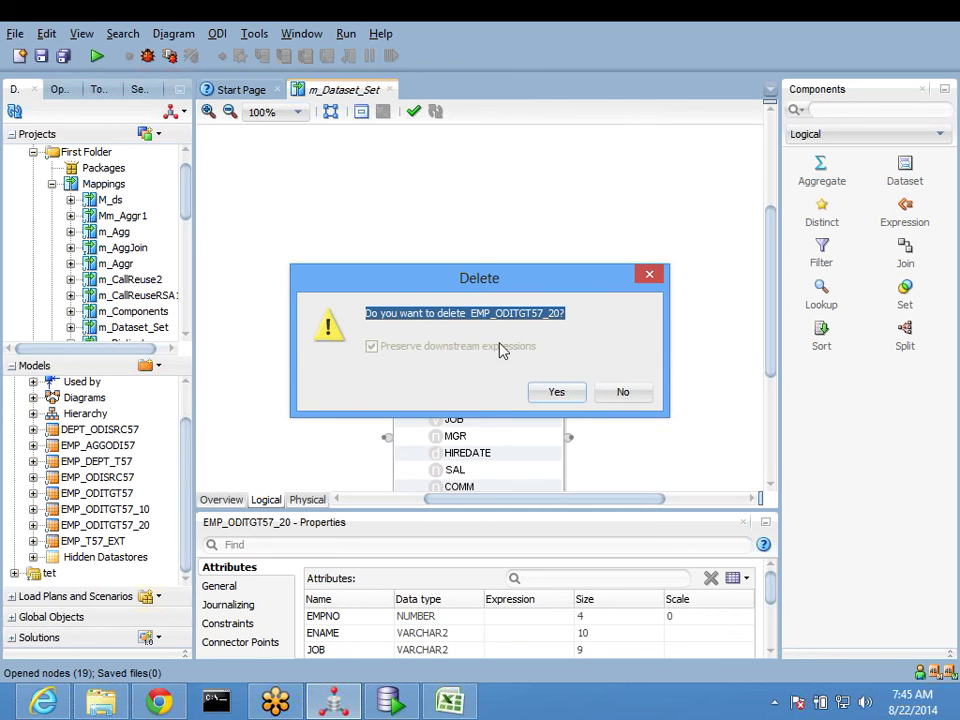
click(545, 395)
Step: Widen the navigator area, add a Dataset component to the empty mapping and move it toward the diagram's upper left
drag(193, 317, 277, 321)
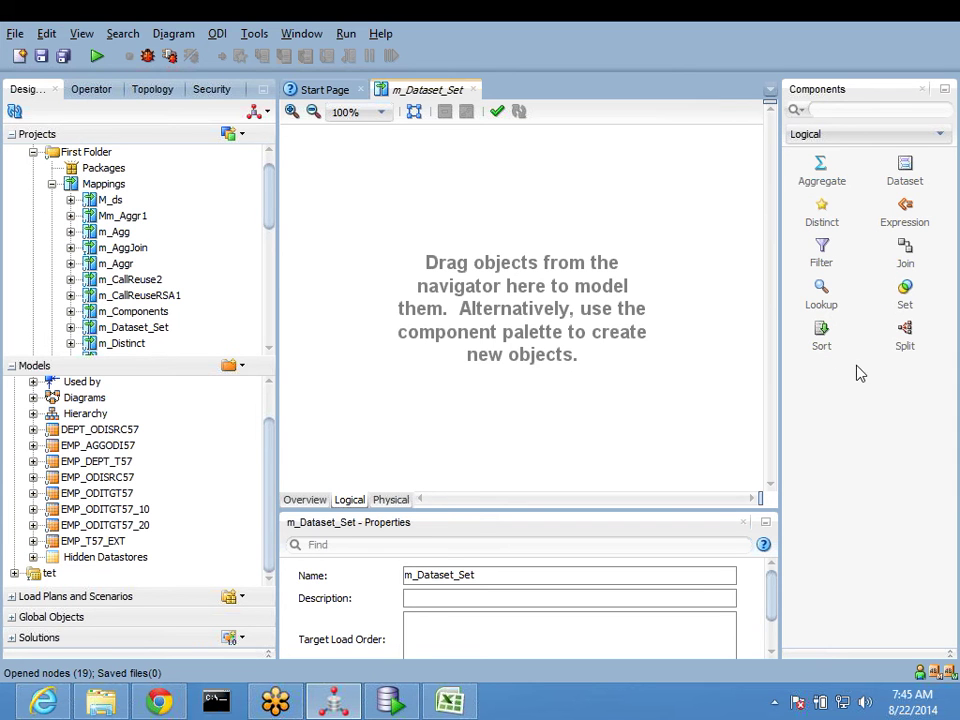
click(905, 170)
click(377, 245)
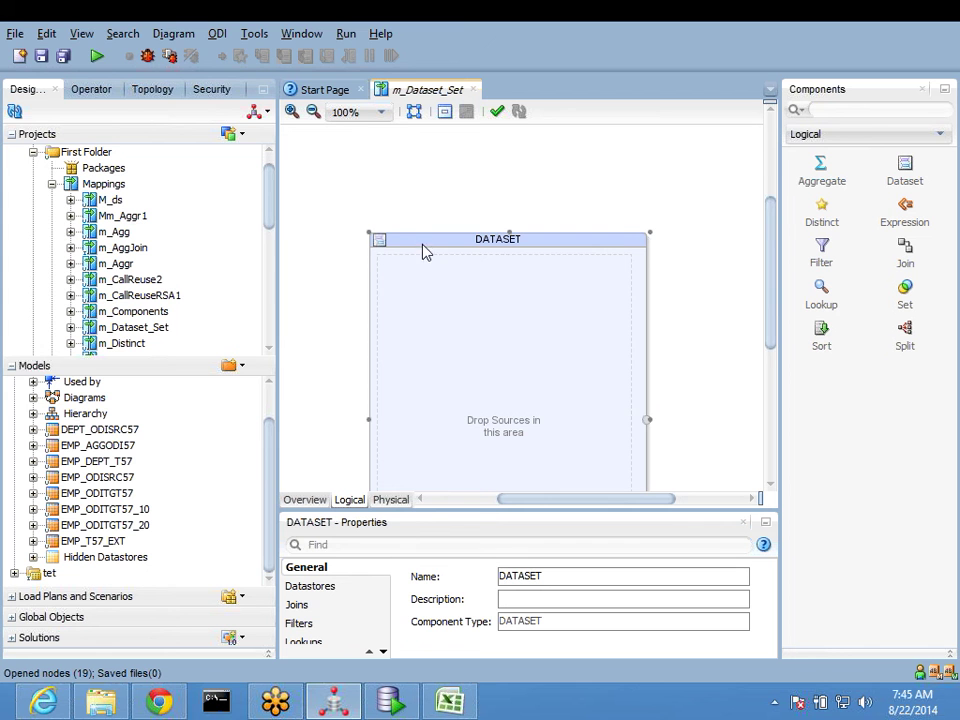
drag(422, 251, 386, 176)
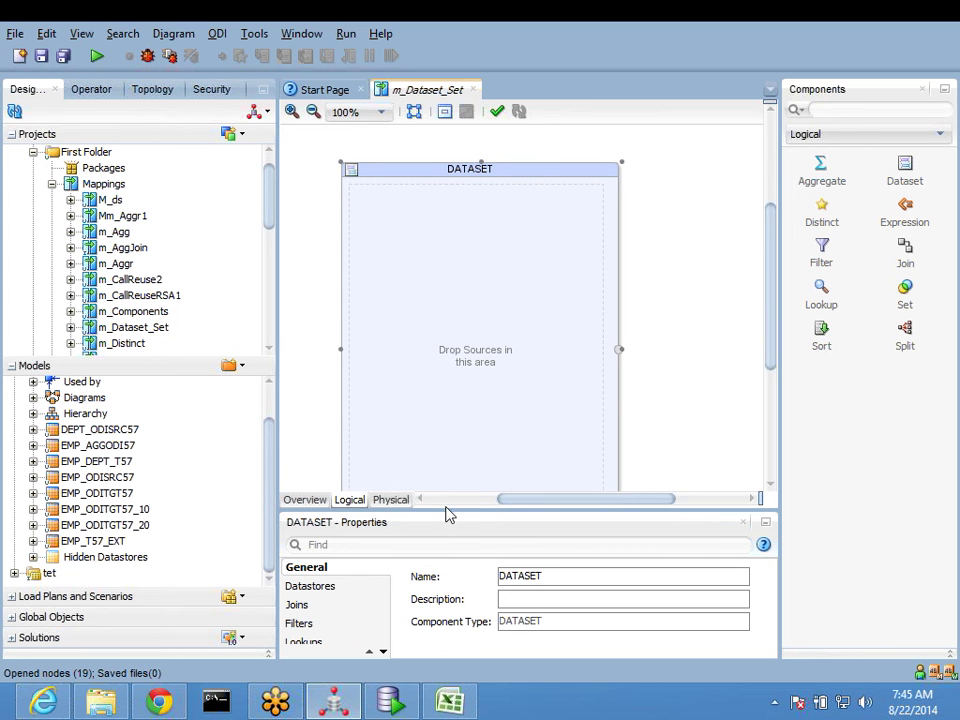
Step: Add the EMP_ODISRC57 datastore inside the DATASET component and move it toward the component's upper-left corner
drag(444, 508, 448, 338)
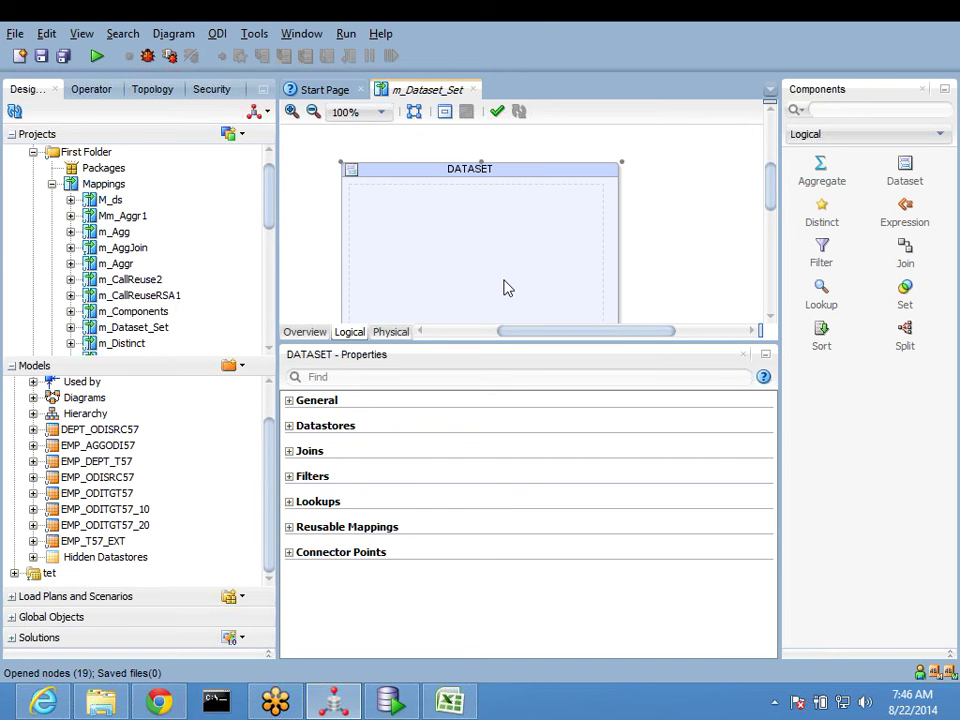
click(92, 461)
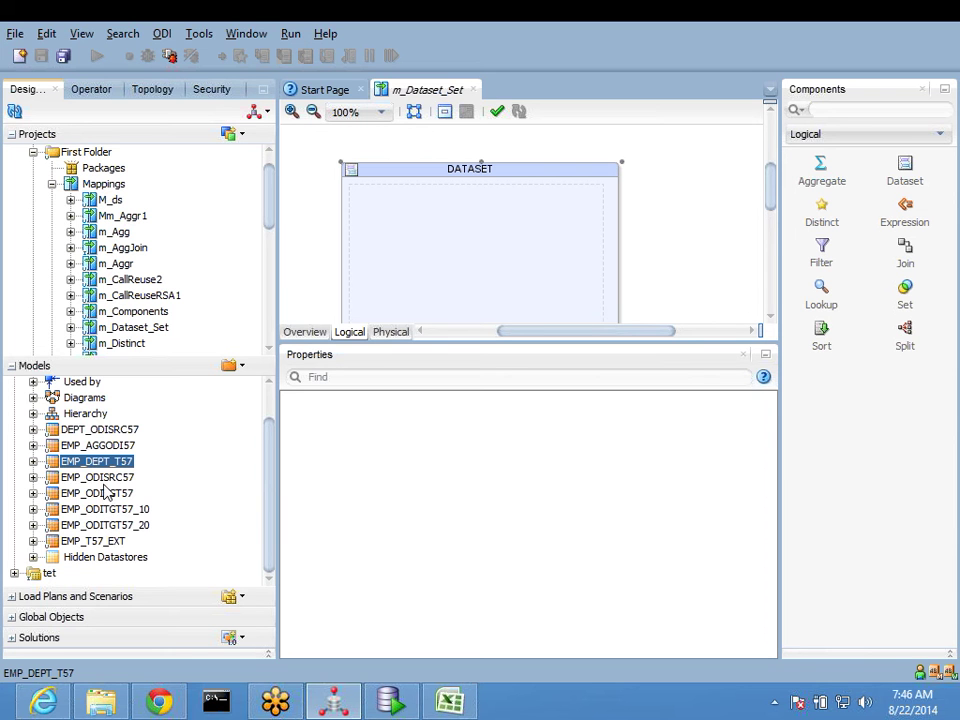
click(100, 479)
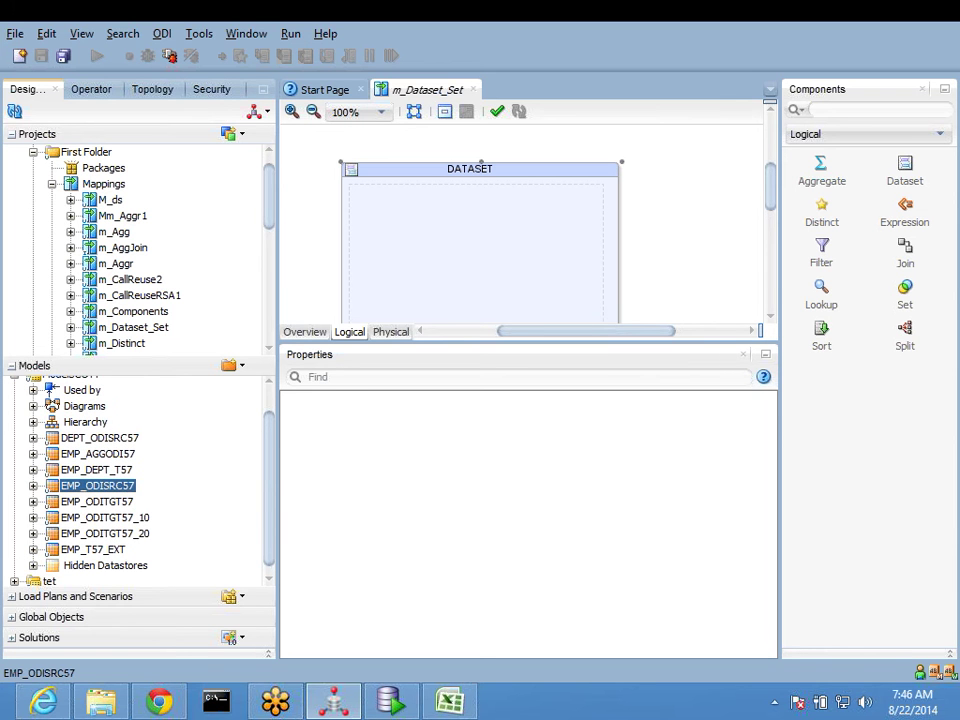
drag(97, 485, 388, 238)
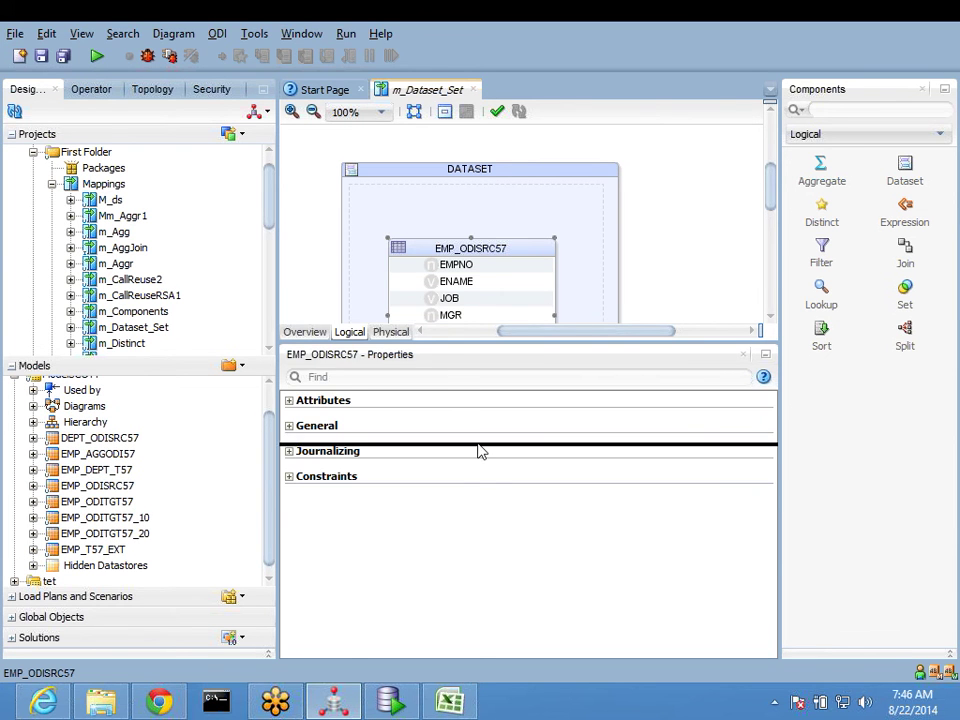
drag(478, 451, 478, 446)
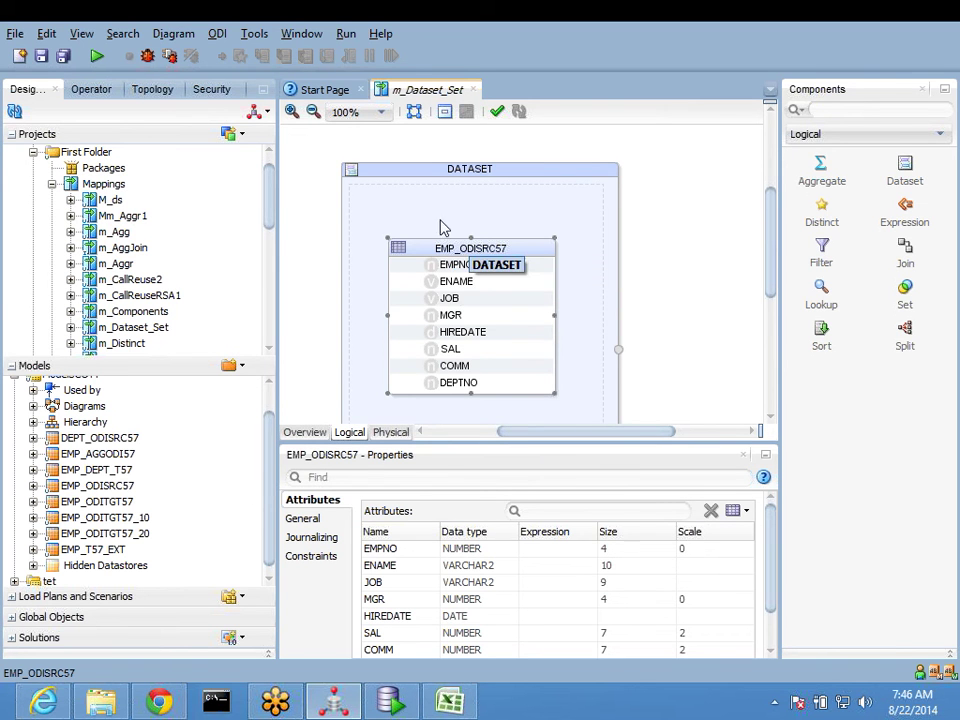
drag(429, 251, 405, 220)
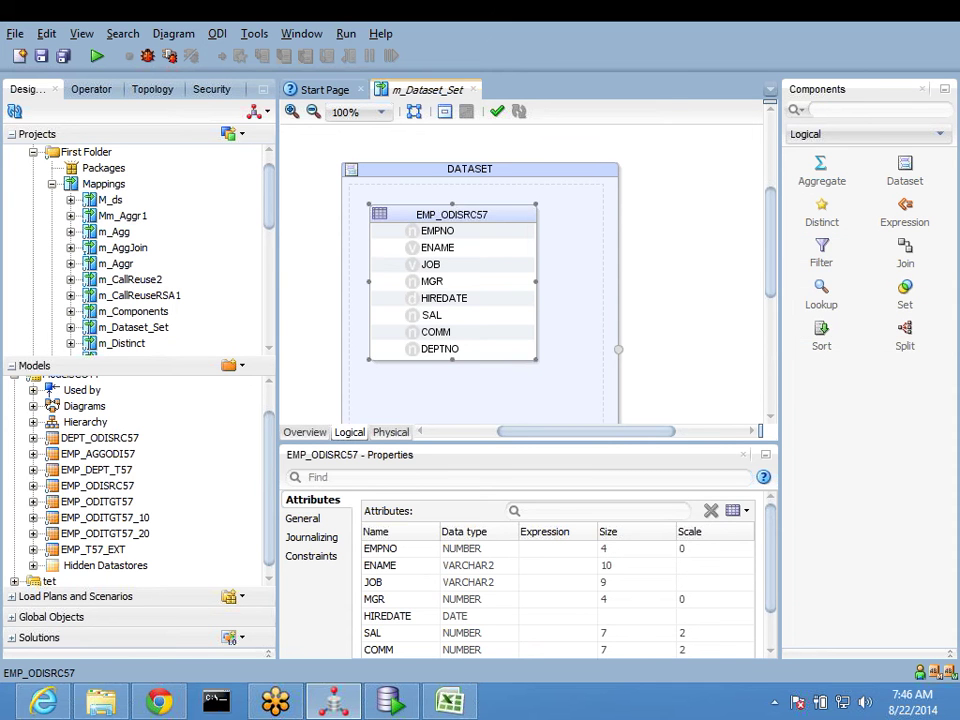
Step: Try a filter on the SAL column outside the DATASET component, and delete that filter
click(431, 315)
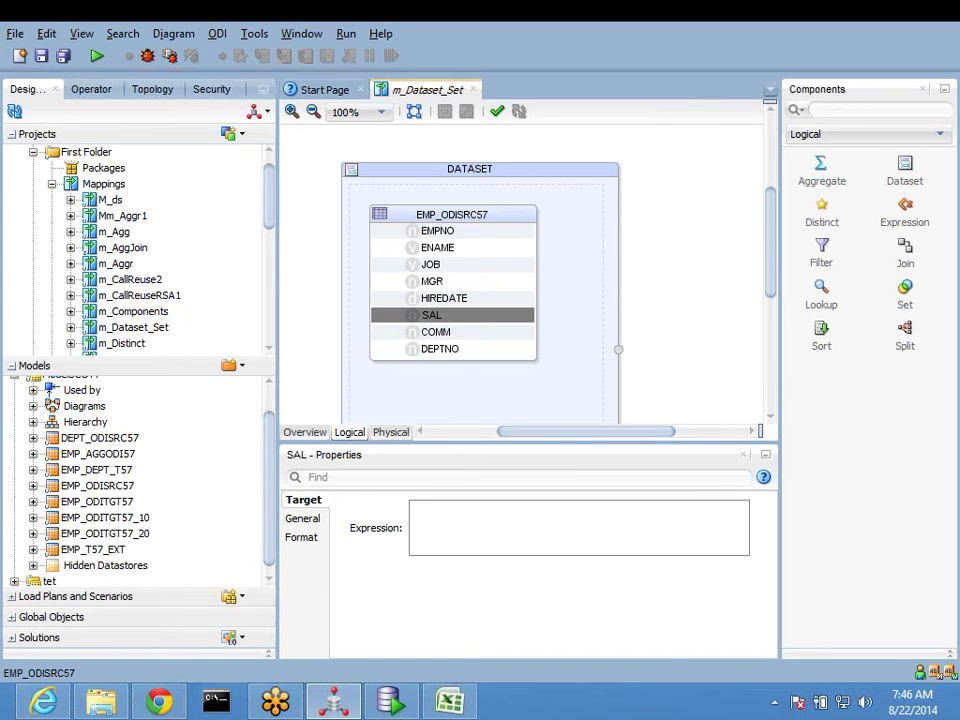
drag(431, 315, 718, 281)
click(553, 182)
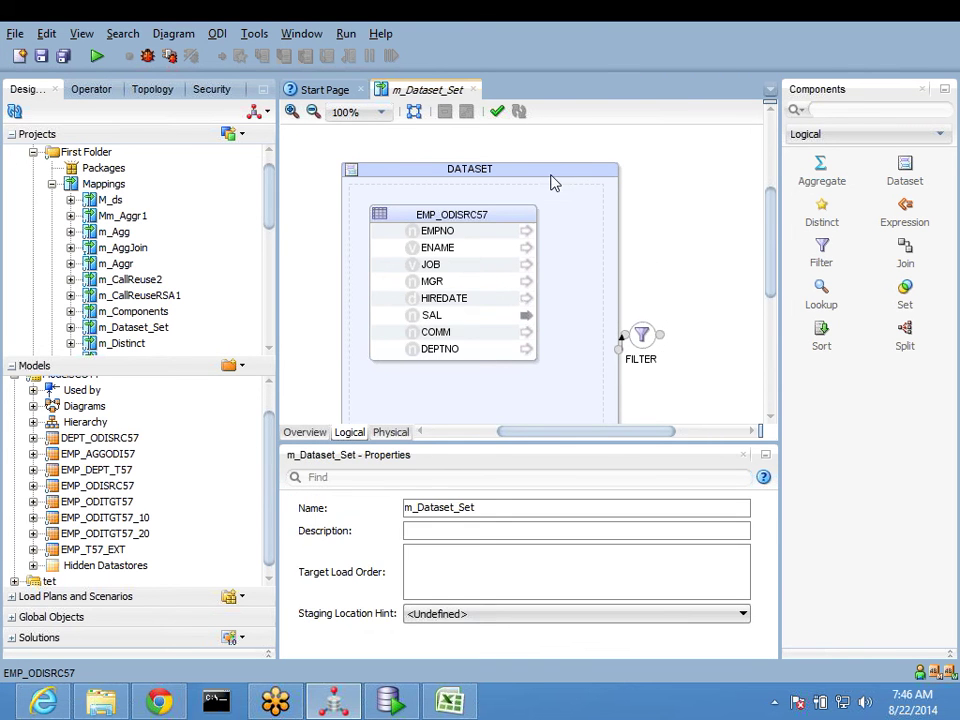
drag(553, 182, 458, 168)
click(656, 259)
click(641, 345)
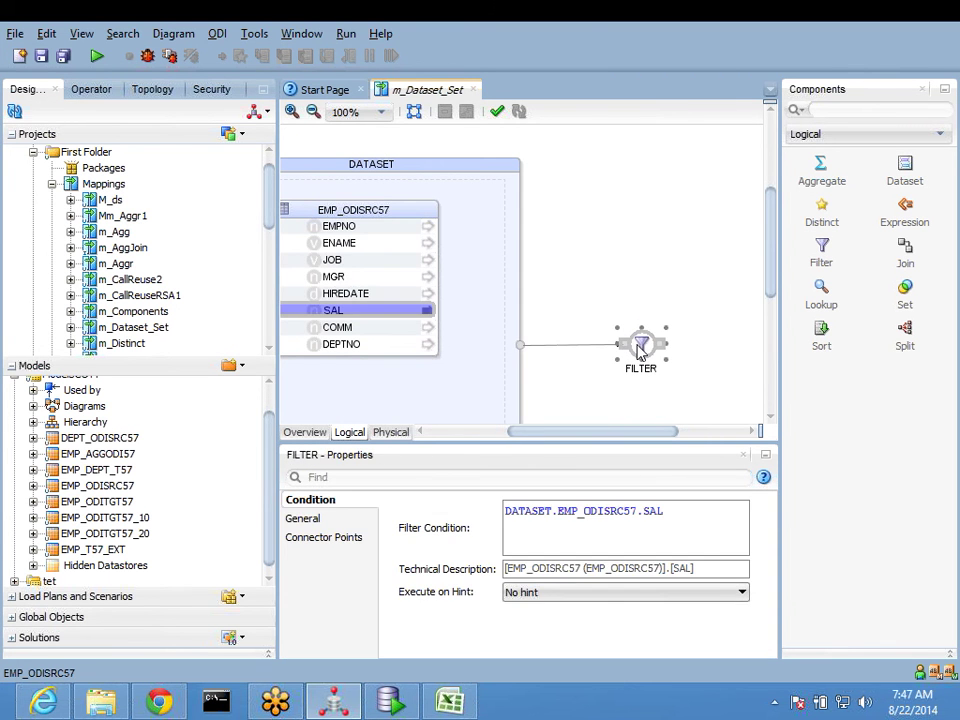
key(Delete)
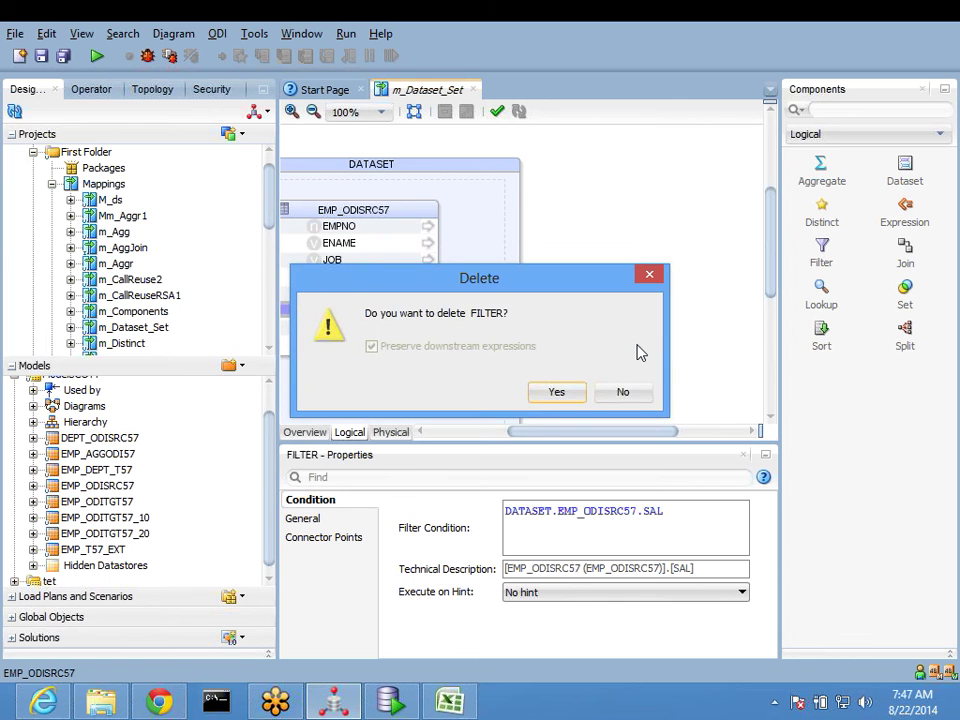
click(556, 392)
Step: Add a filter on EMP_ODISRC57's SAL column inside the DATASET with the condition DATASET.EMP_ODISRC57.SAL>0
click(345, 310)
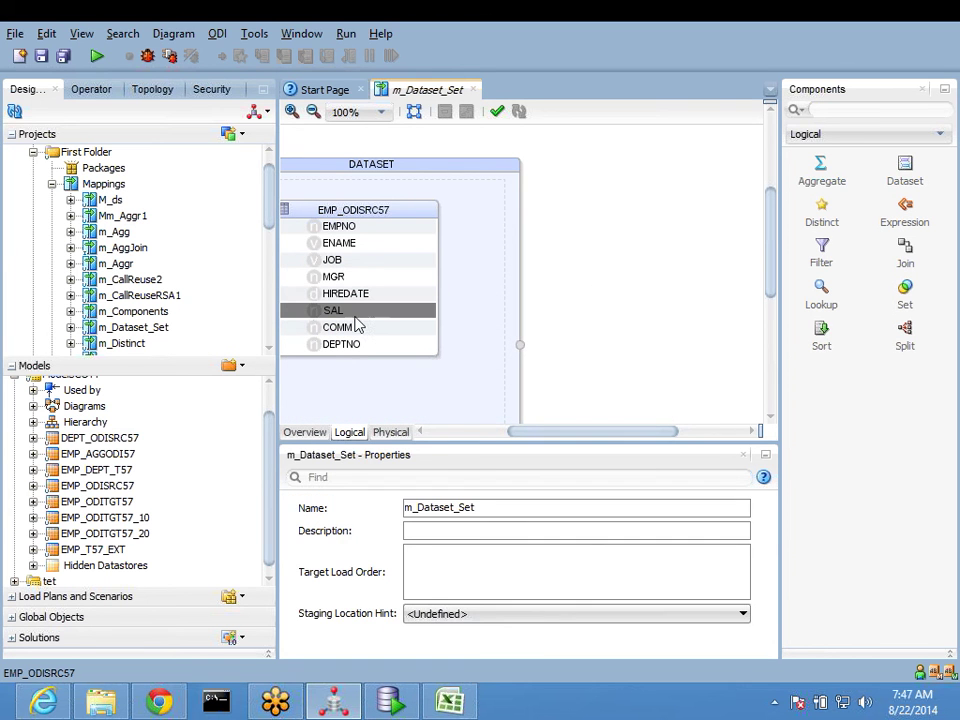
key(ctrl+z)
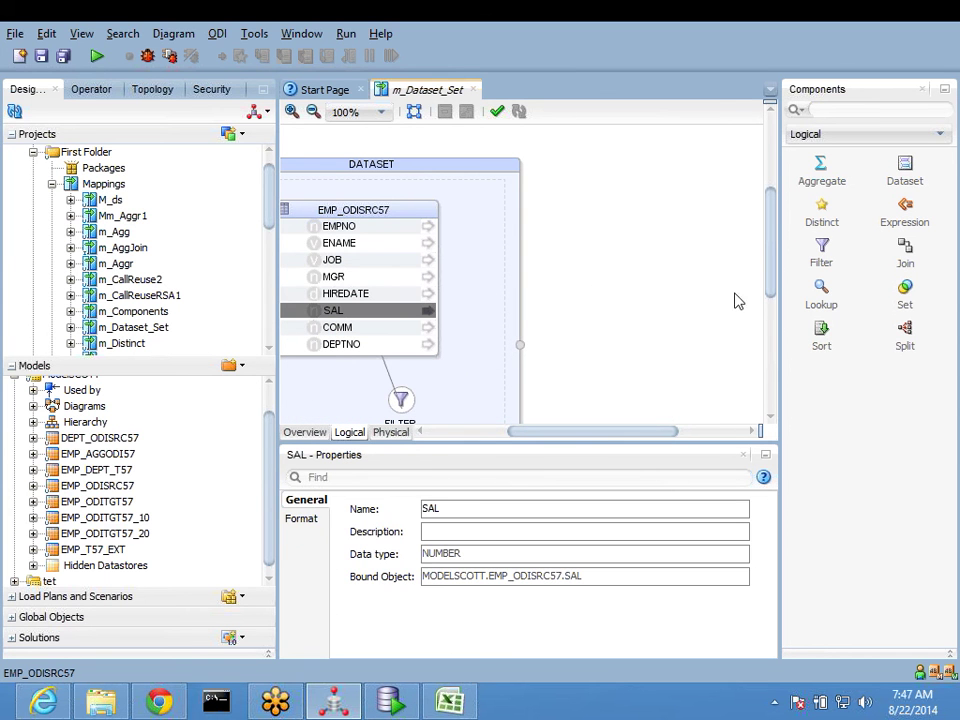
drag(274, 307, 244, 307)
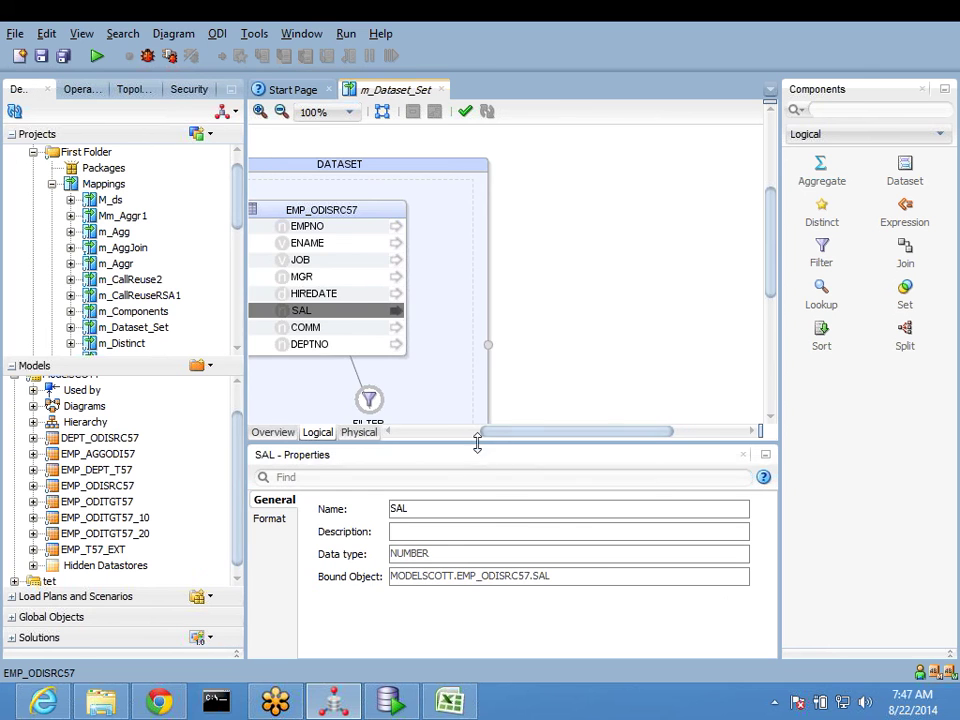
drag(497, 433, 470, 442)
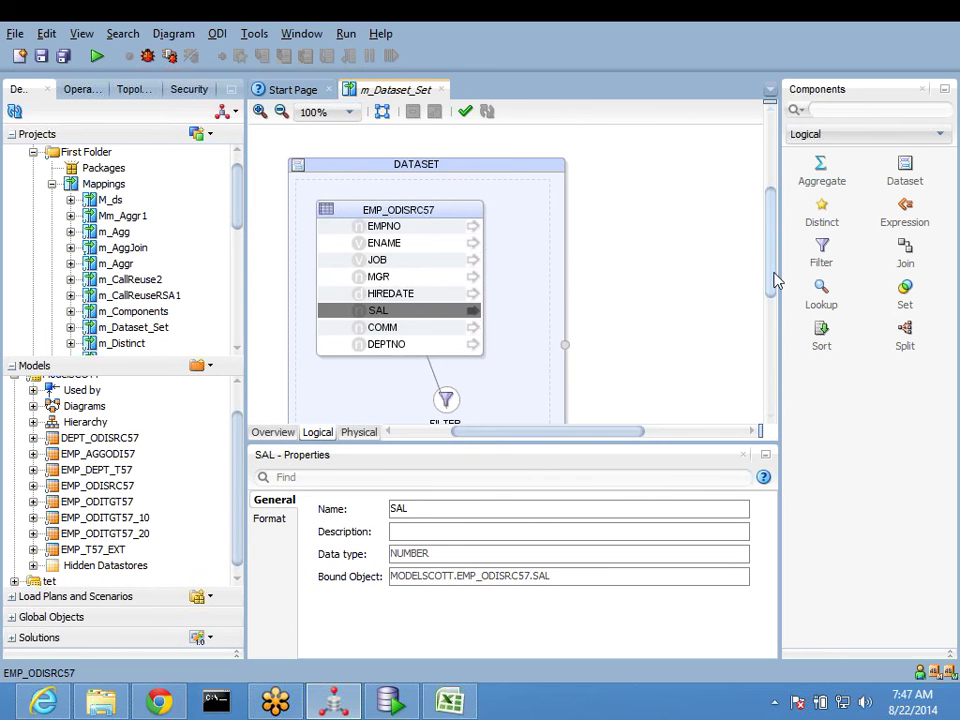
drag(772, 279, 767, 302)
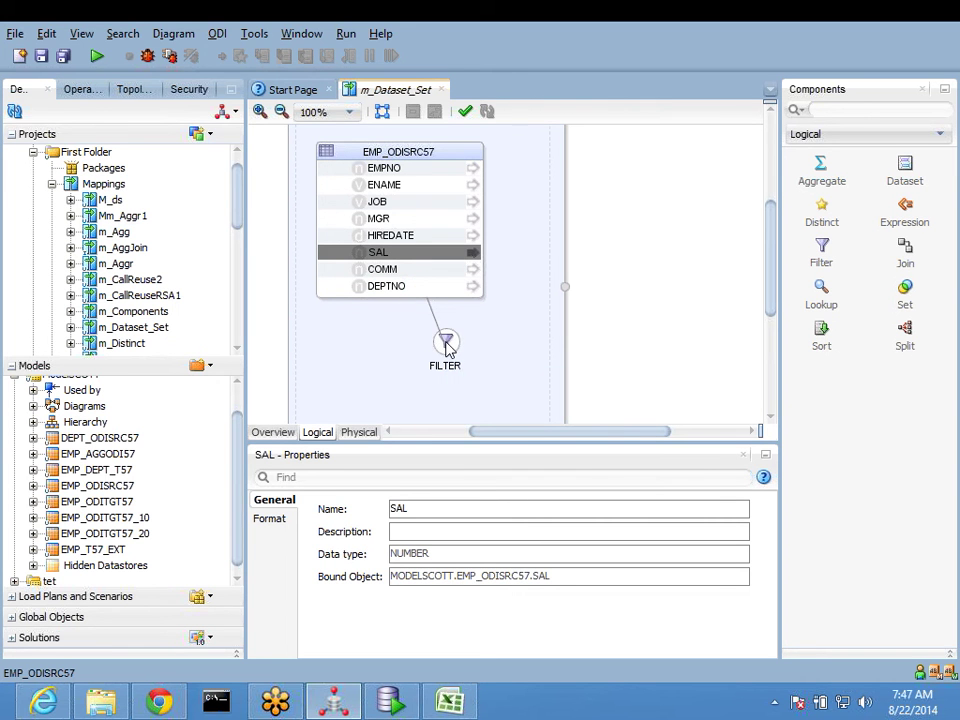
click(447, 345)
click(447, 345)
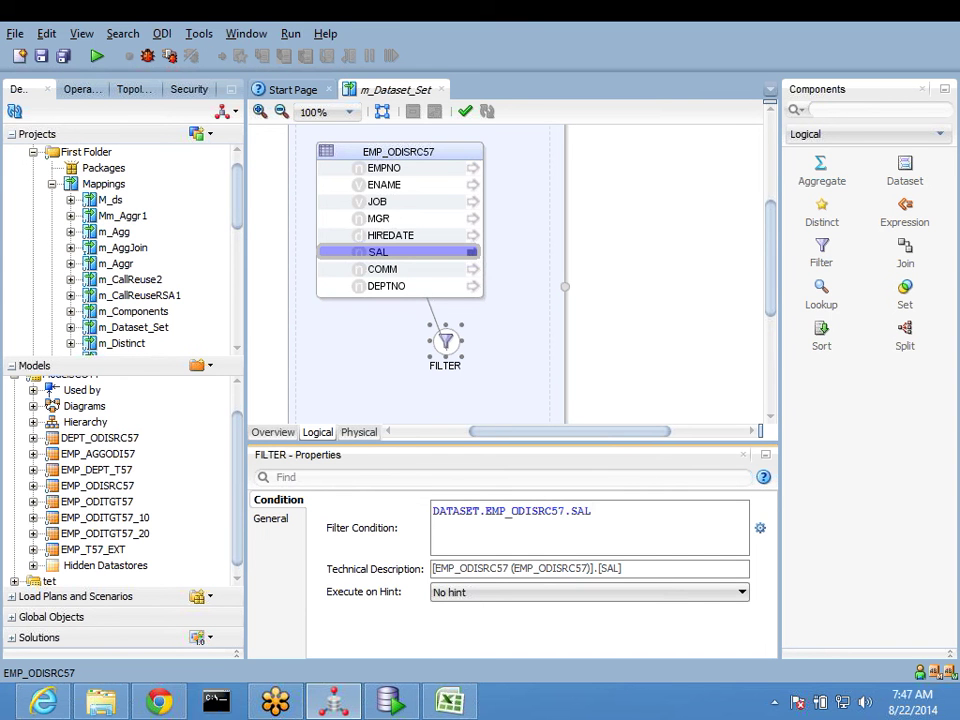
text(>0)
click(660, 311)
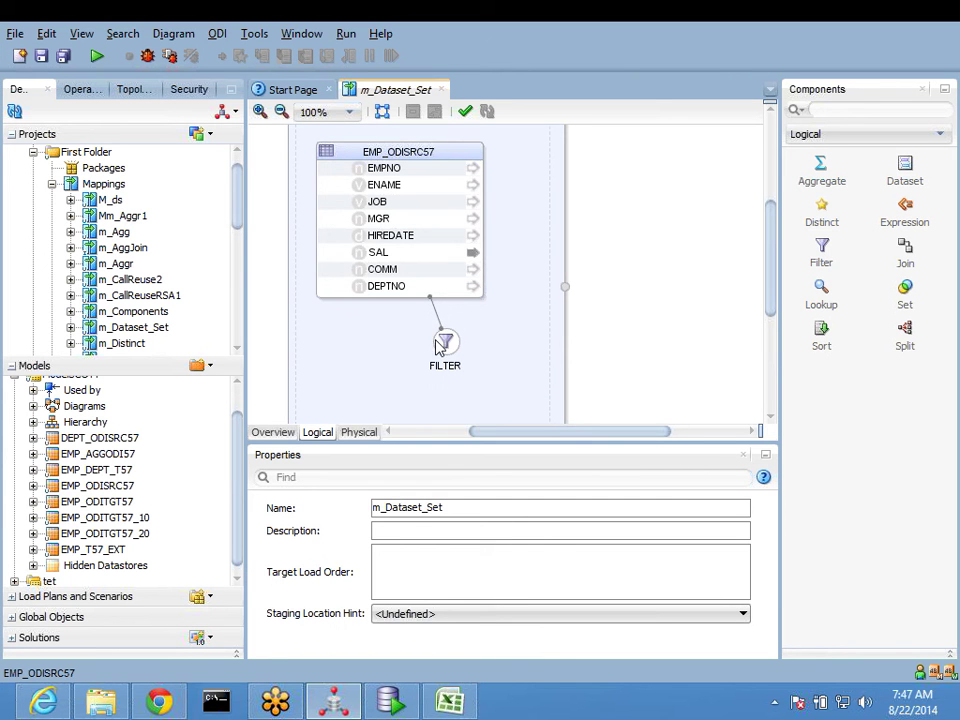
Step: Move the filter to the right of EMP_ODISRC57 and widen the DATASET component
drag(445, 341, 547, 237)
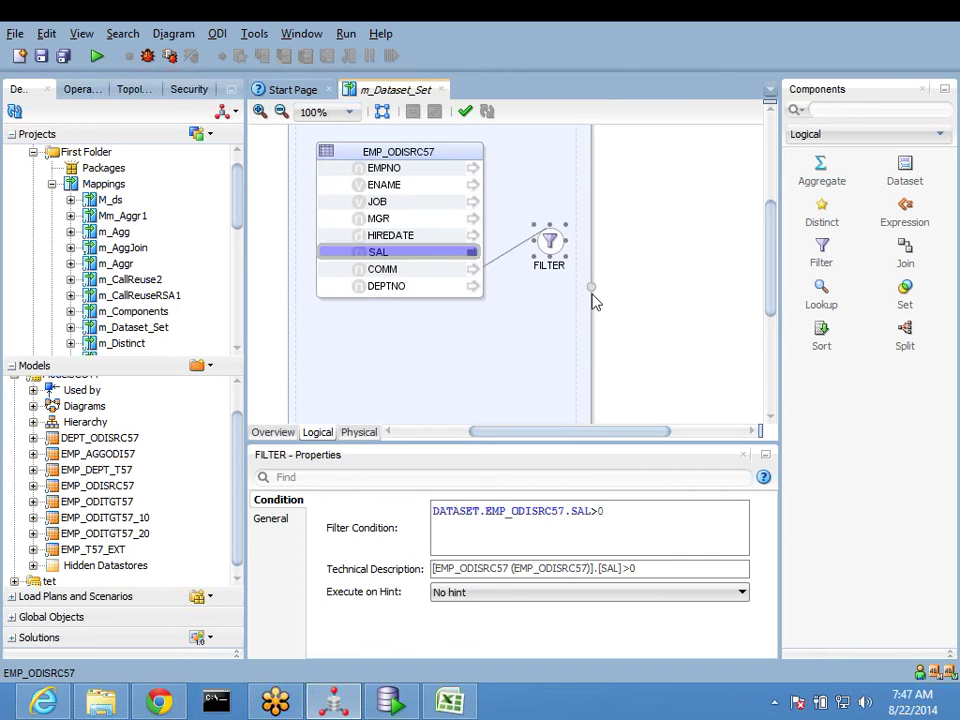
click(591, 290)
scroll(621, 306, up, 2)
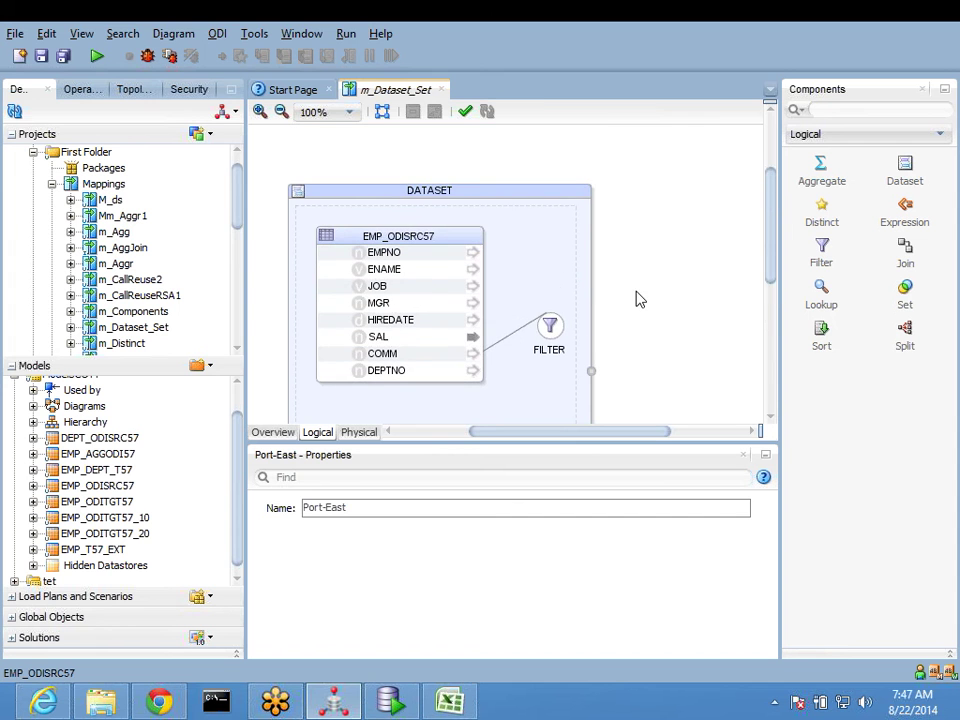
click(588, 195)
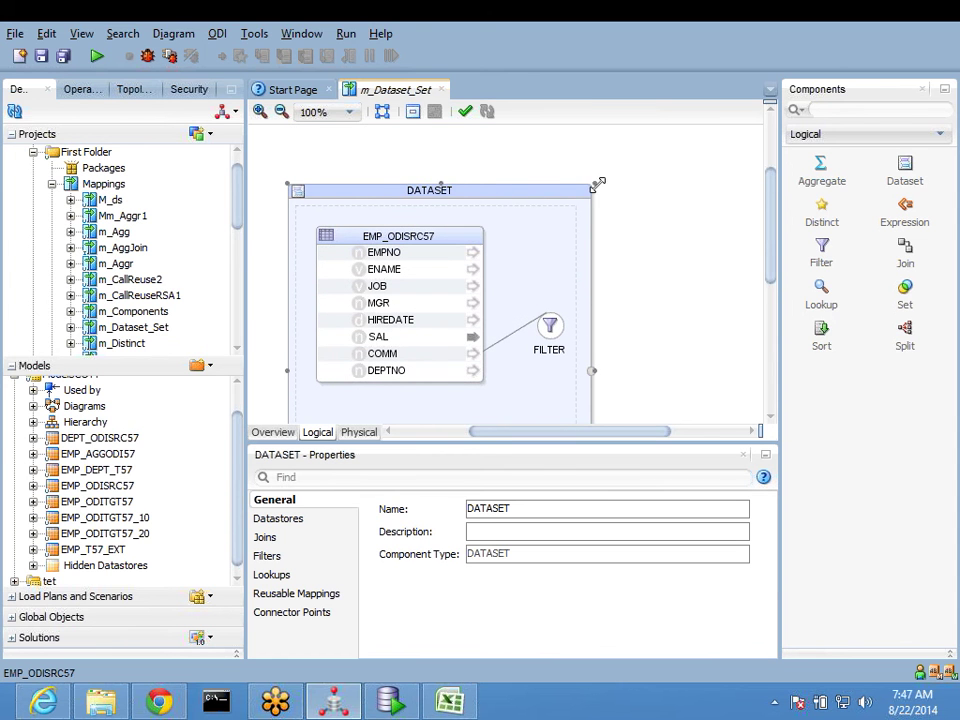
drag(588, 195, 661, 209)
Step: Add the DEPT_ODISRC57 datastore inside the DATASET, below EMP_ODISRC57
drag(775, 257, 776, 308)
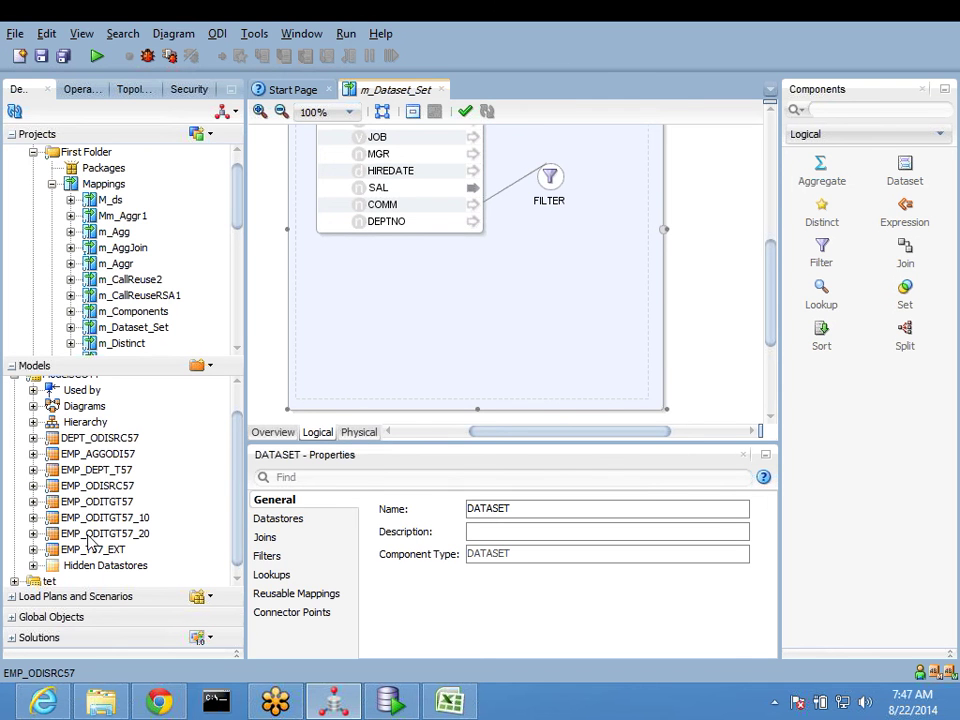
click(112, 439)
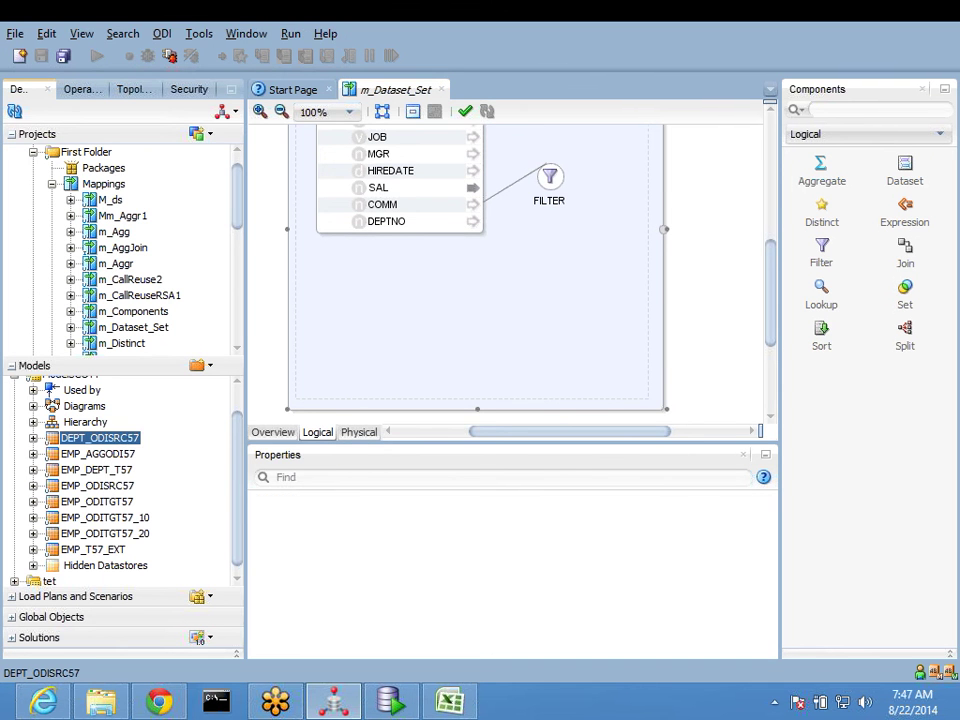
drag(100, 438, 405, 335)
Step: Create a join between EMP_ODISRC57 and DEPT_ODISRC57 on their DEPTNO columns inside the DATASET
scroll(369, 326, up, 2)
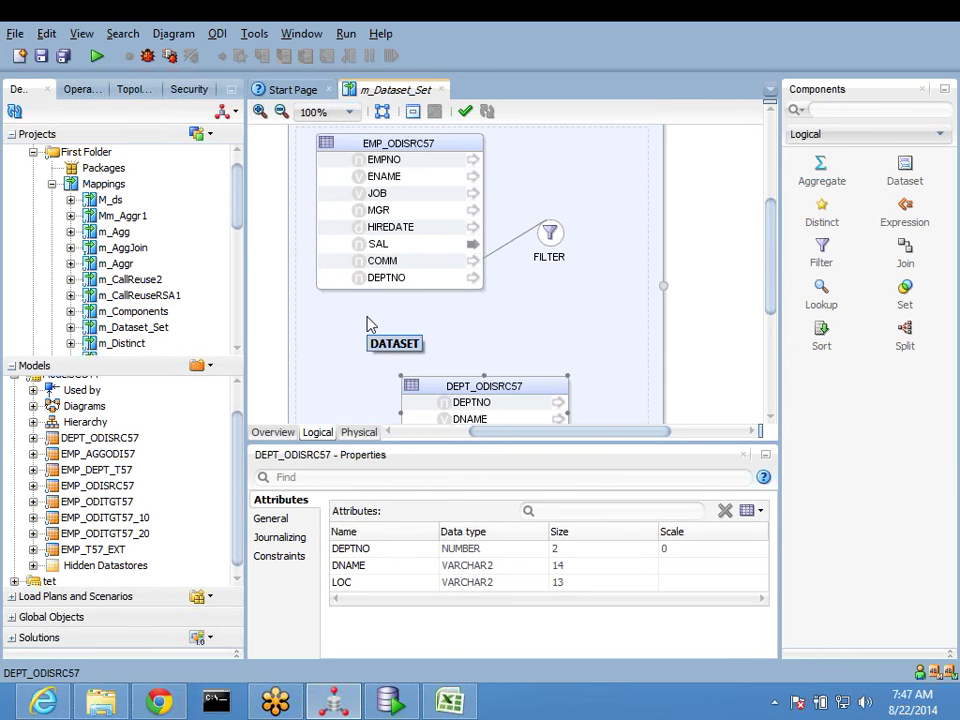
click(471, 402)
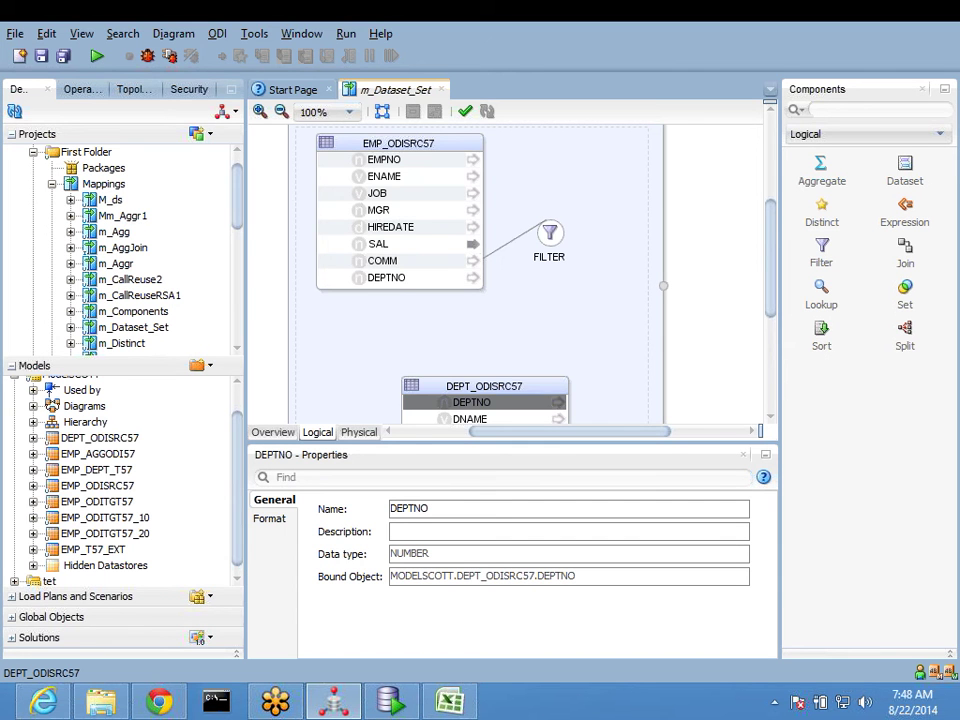
click(392, 277)
drag(392, 277, 478, 320)
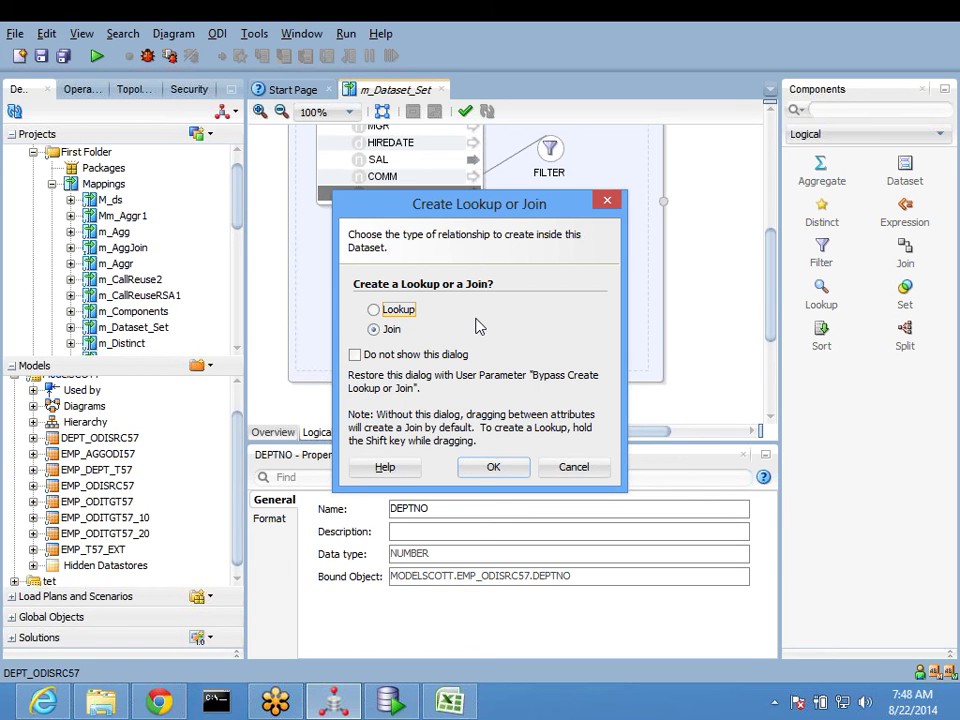
click(500, 472)
Step: Enlarge the join's properties area and examine its join condition and join type
click(452, 248)
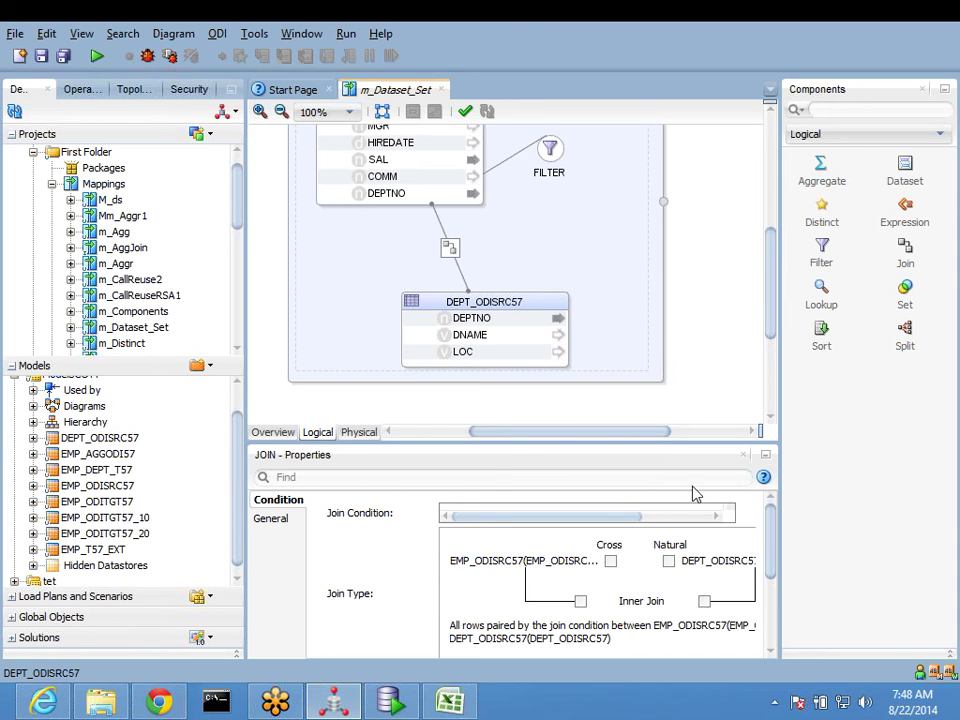
drag(443, 444, 454, 345)
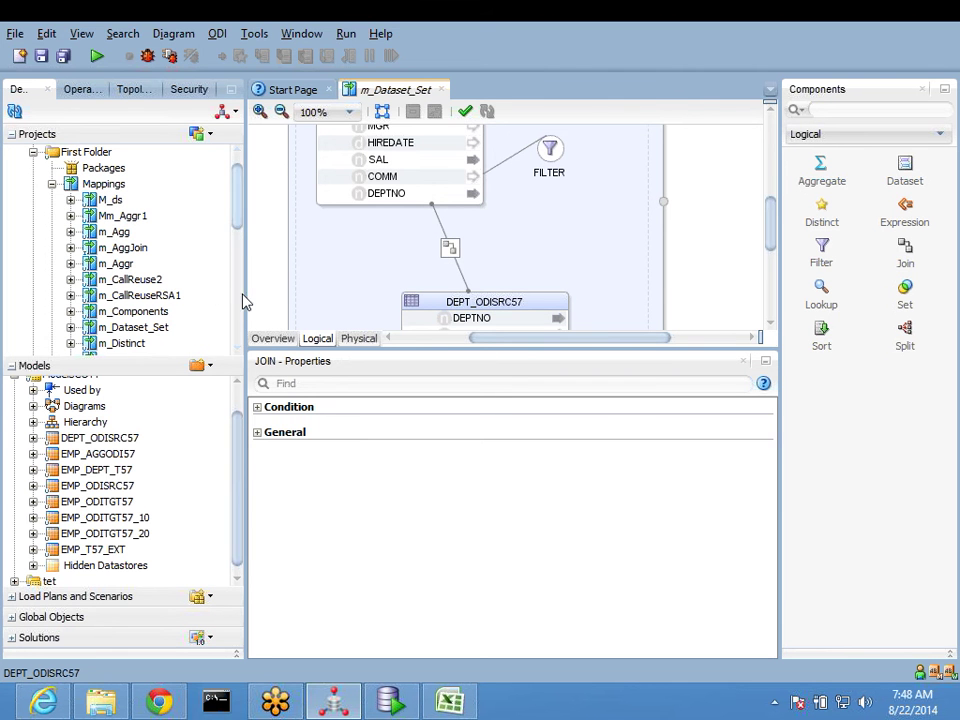
drag(243, 296, 208, 296)
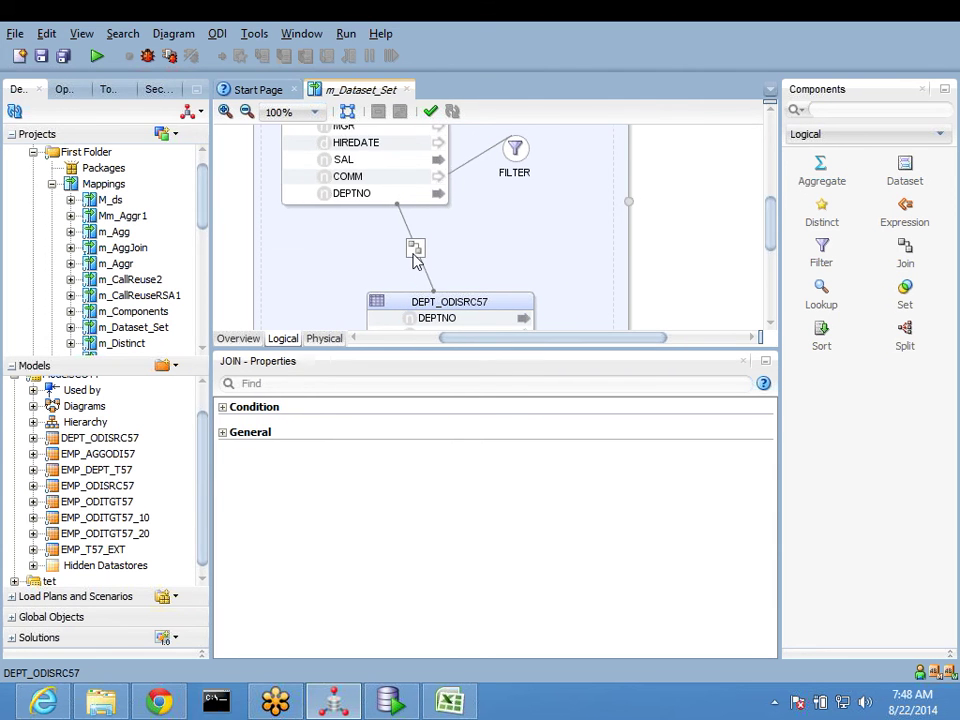
click(703, 252)
scroll(703, 252, up, 2)
scroll(703, 252, down, 2)
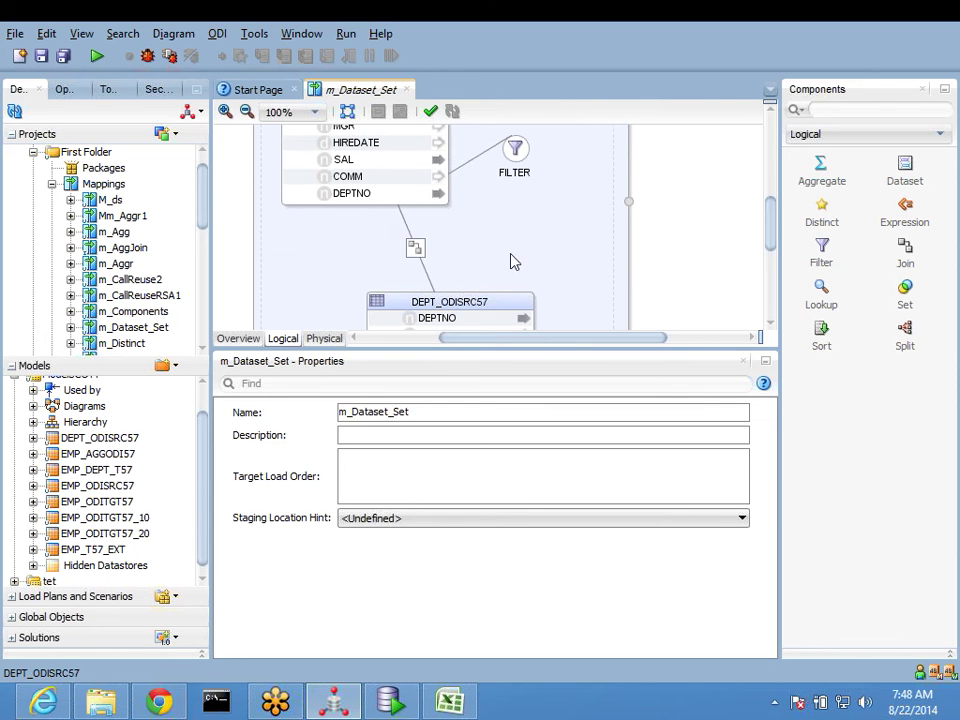
click(416, 248)
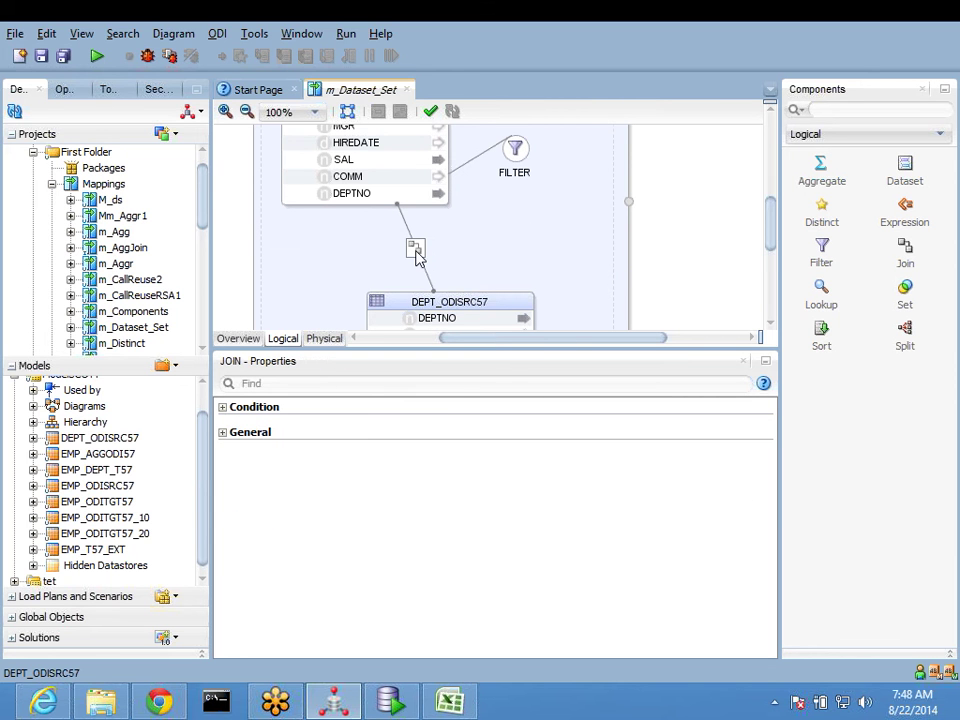
click(254, 407)
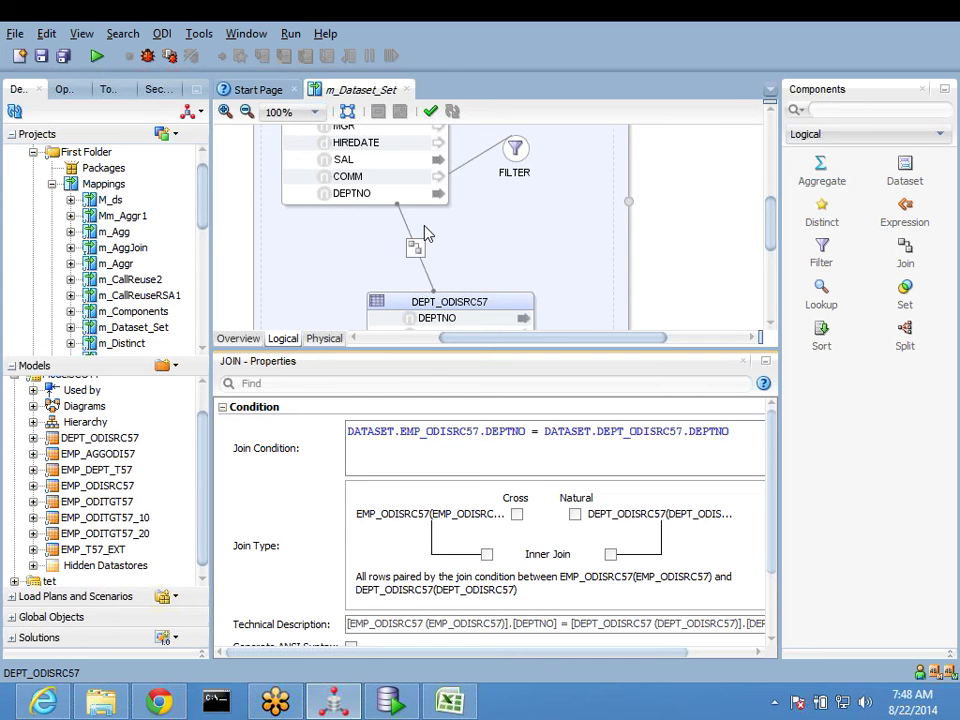
Step: Examine the list of datastores in the DATASET component's properties
scroll(424, 232, up, 5)
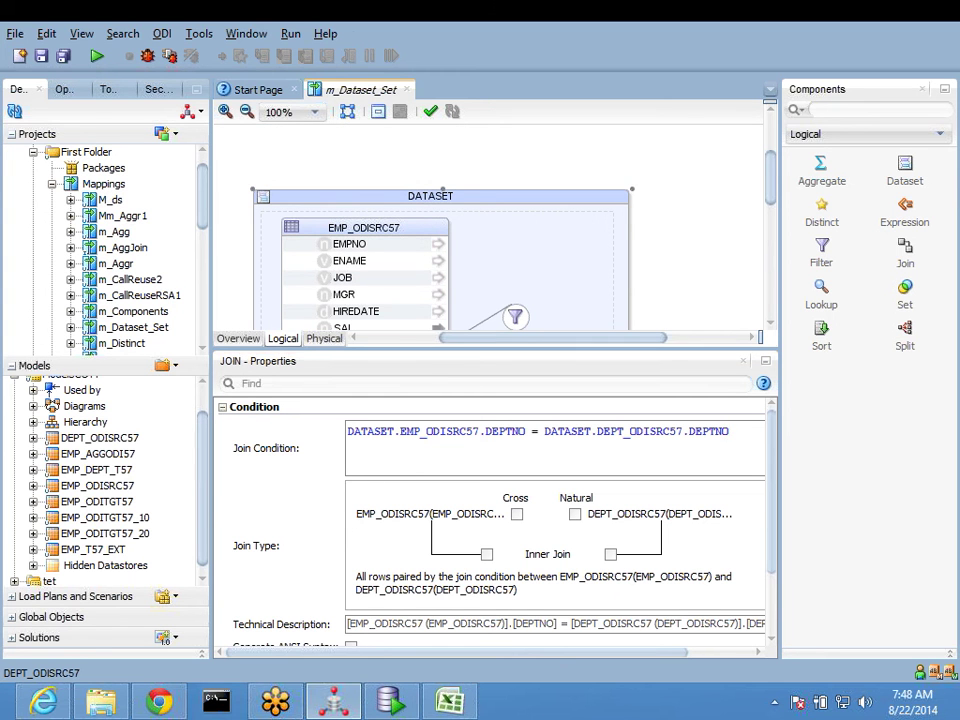
click(430, 196)
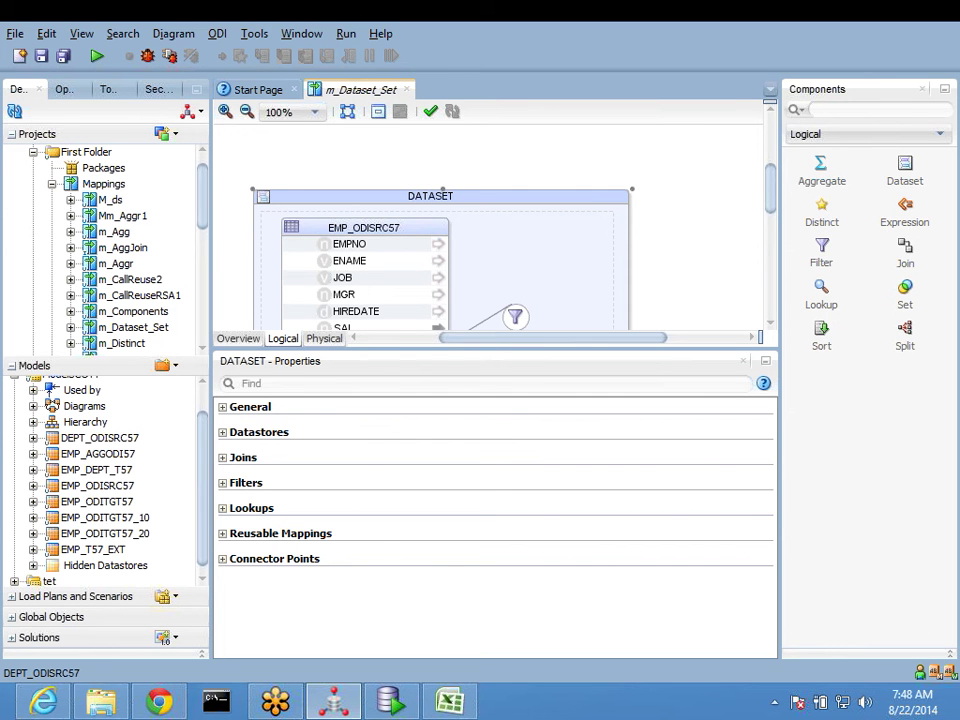
click(223, 433)
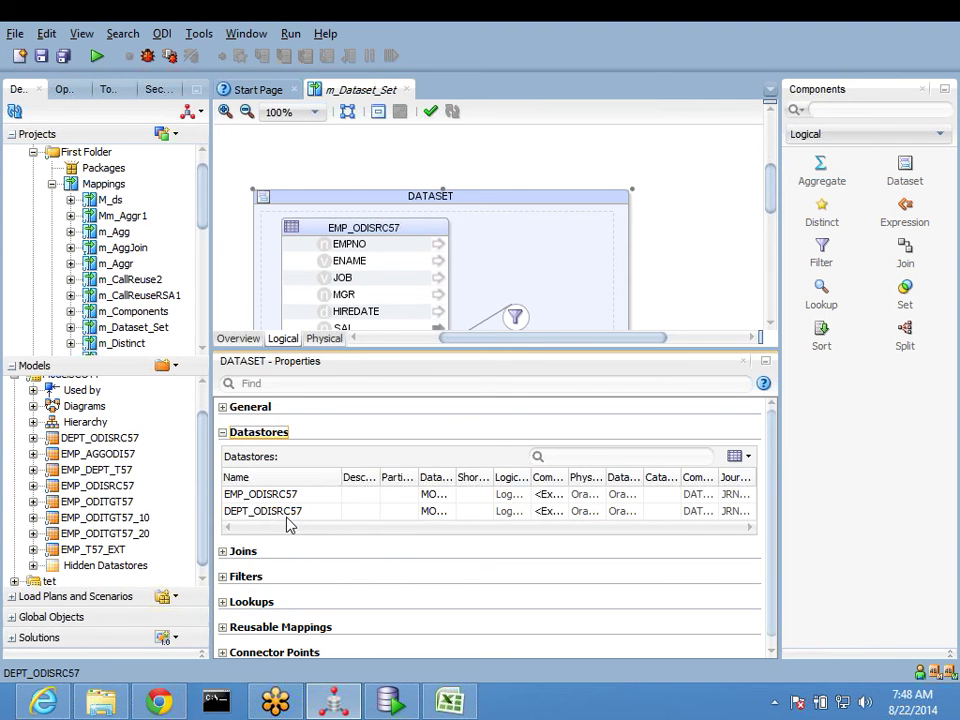
click(258, 437)
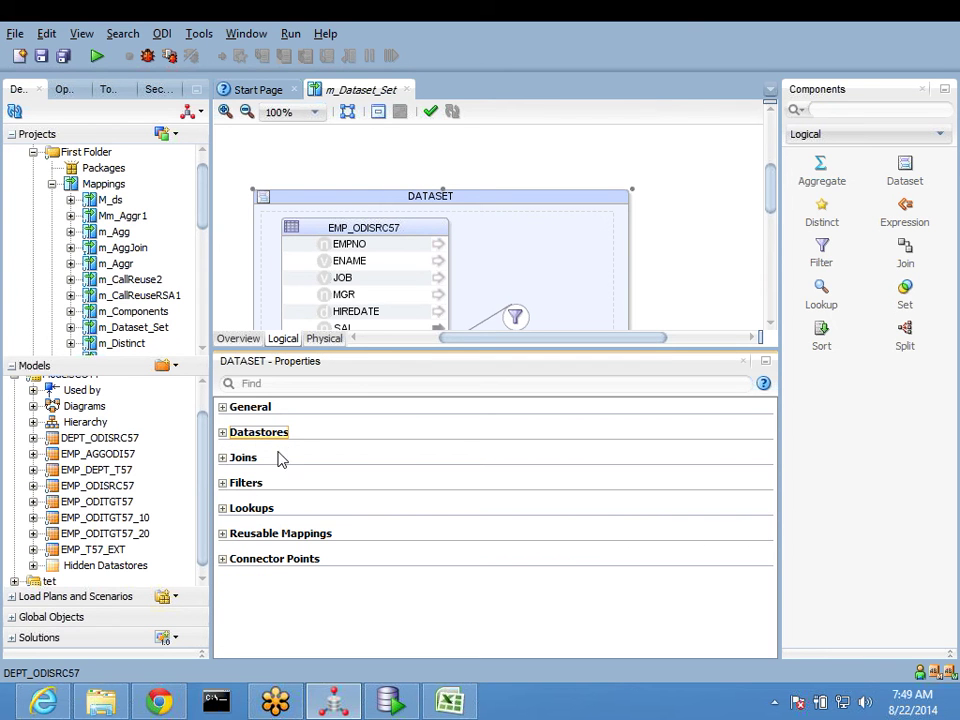
Step: Examine the DATASET component's joins, lookups and filters in its properties
click(222, 459)
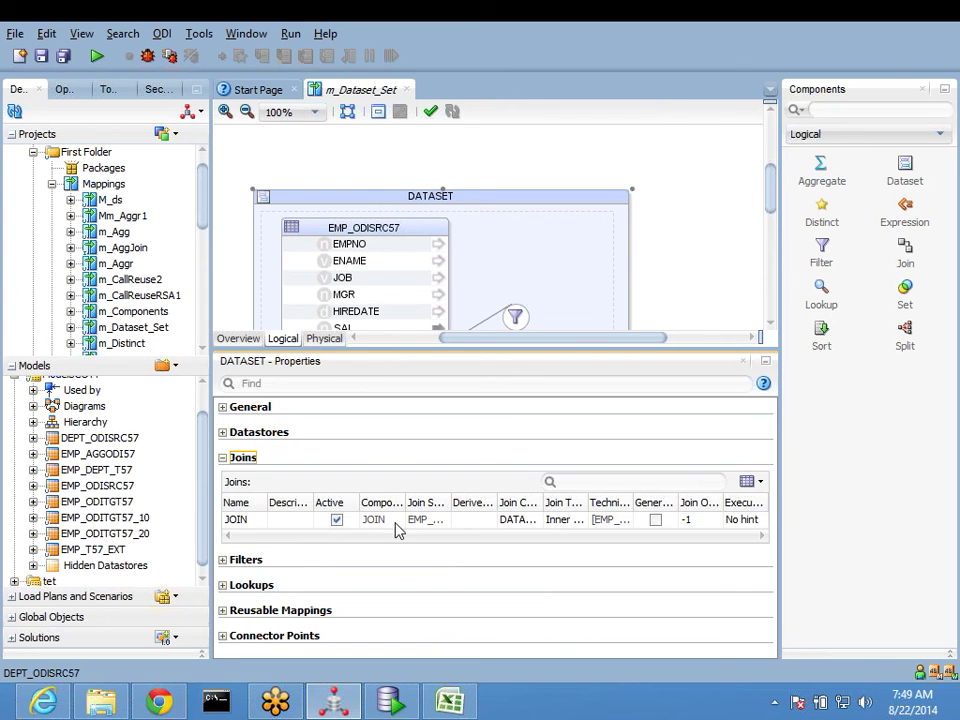
click(222, 459)
click(222, 509)
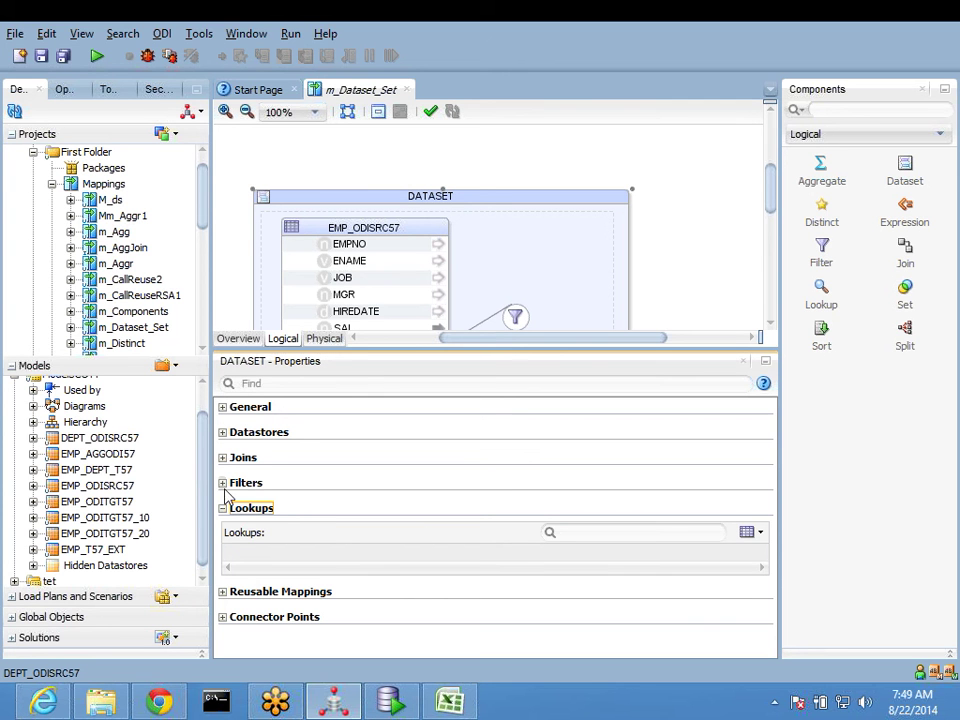
click(223, 484)
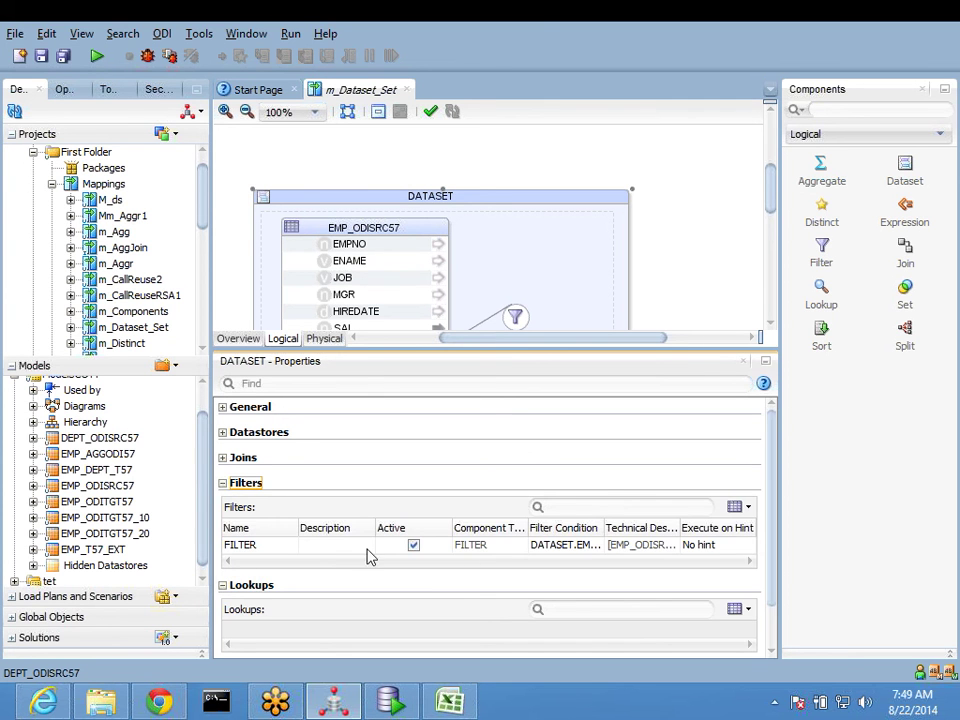
click(223, 484)
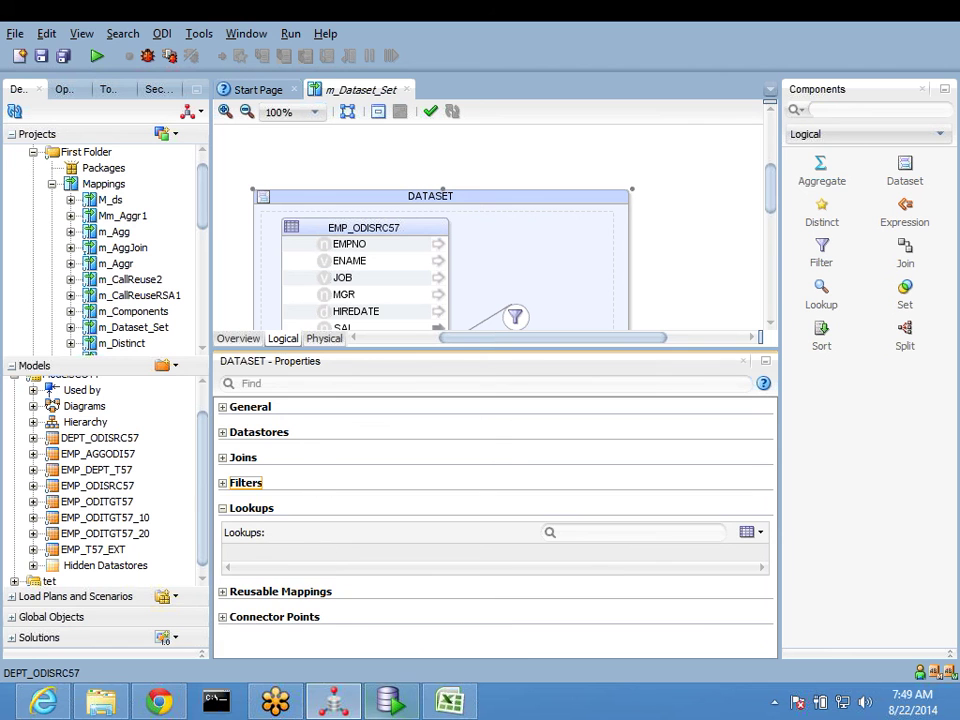
Step: Add an Expression component beside the DATASET and connect the DATASET to it, matching attributes by name and creating them on the target
drag(494, 348, 500, 505)
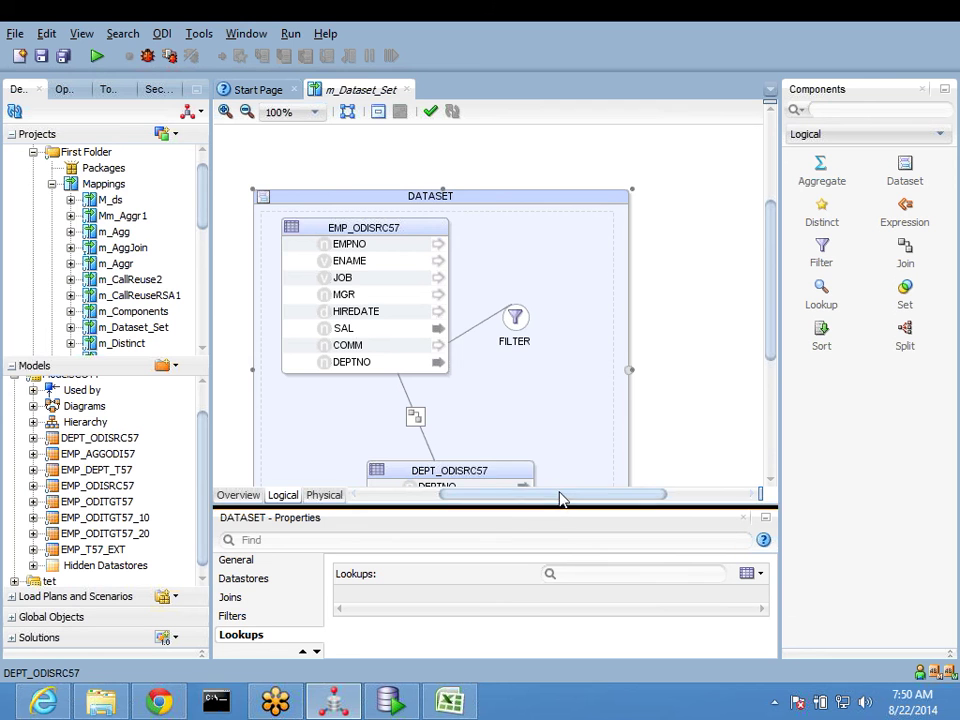
drag(561, 499, 615, 500)
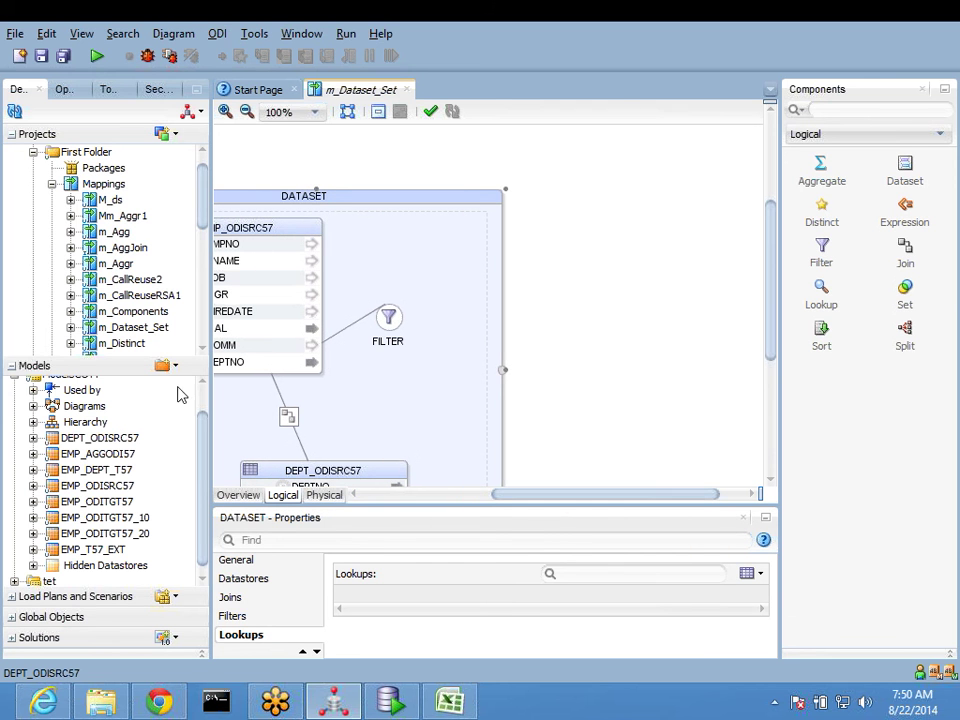
click(900, 215)
click(632, 284)
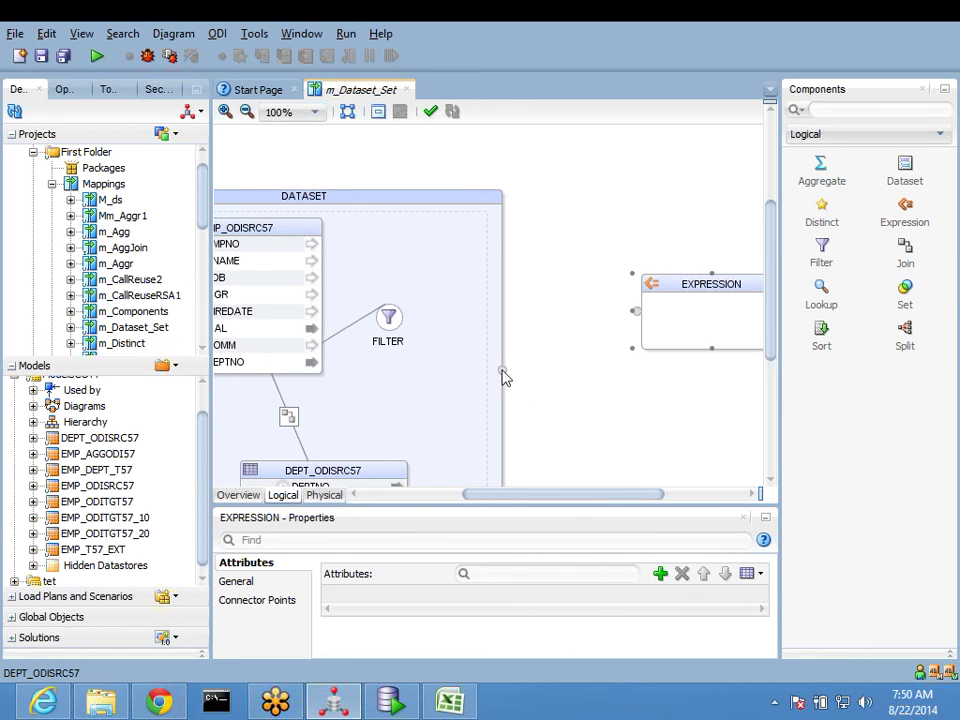
drag(502, 372, 634, 312)
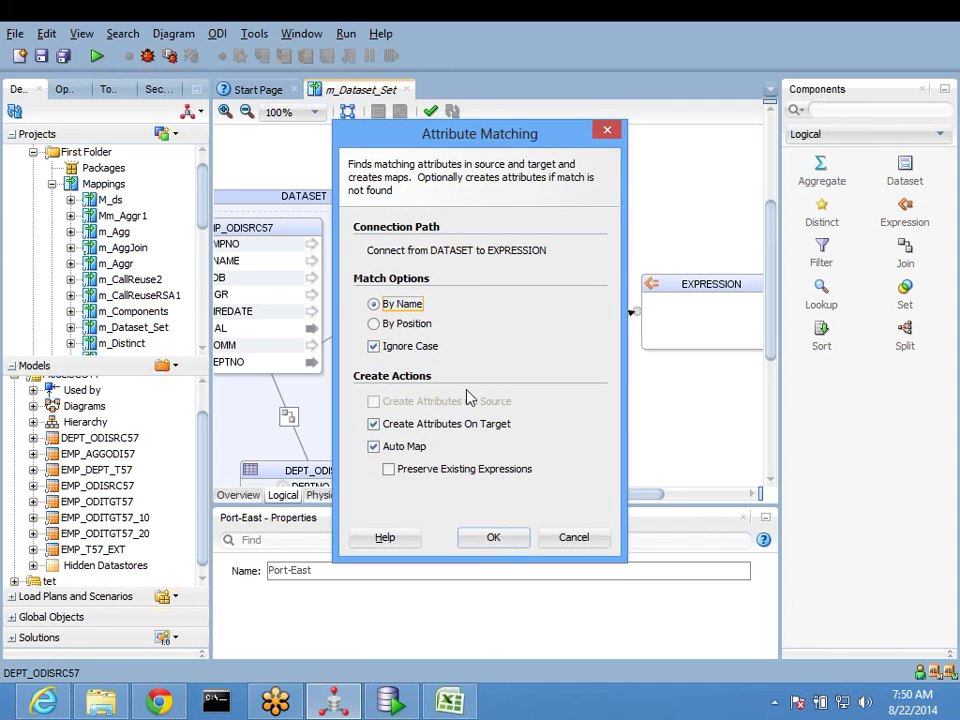
click(493, 537)
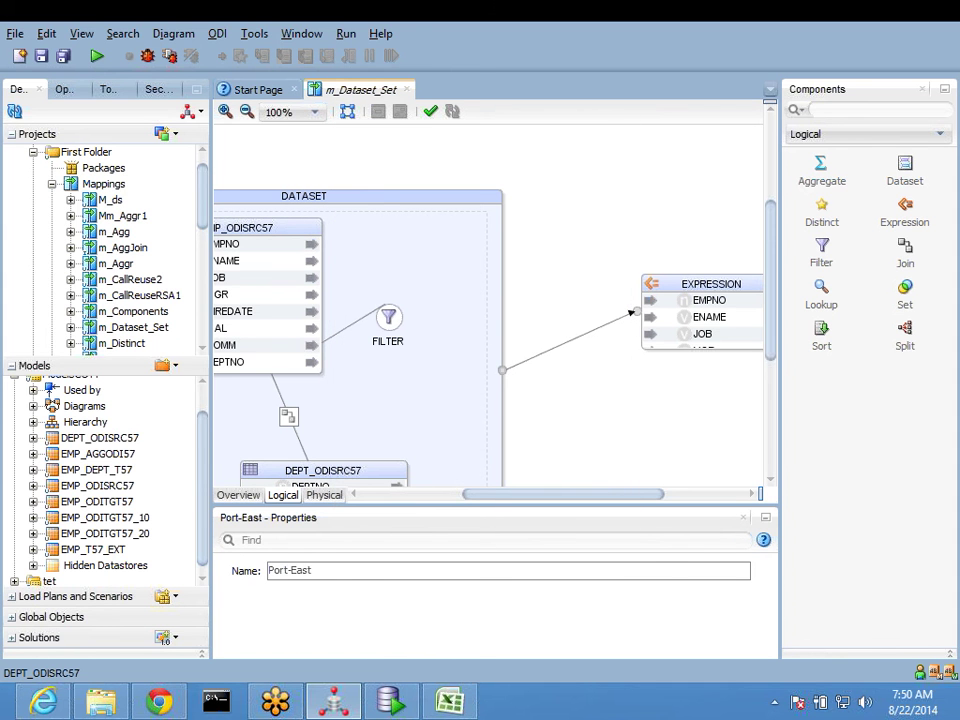
Step: Enlarge the EXPRESSION component upward and downward to show all its attributes through LOC
click(704, 283)
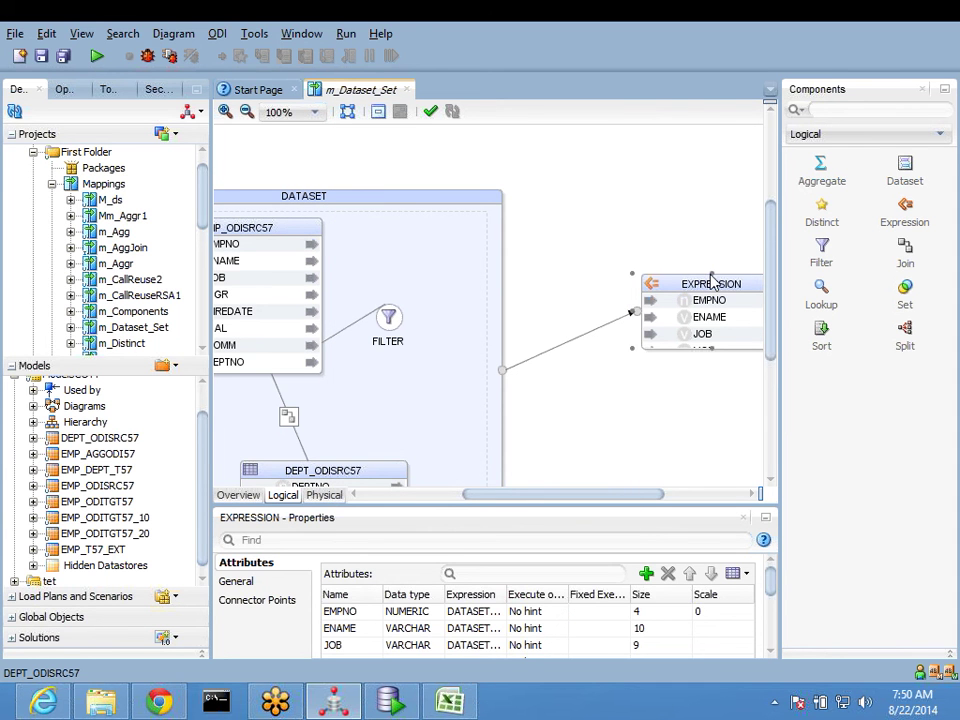
drag(711, 274, 711, 176)
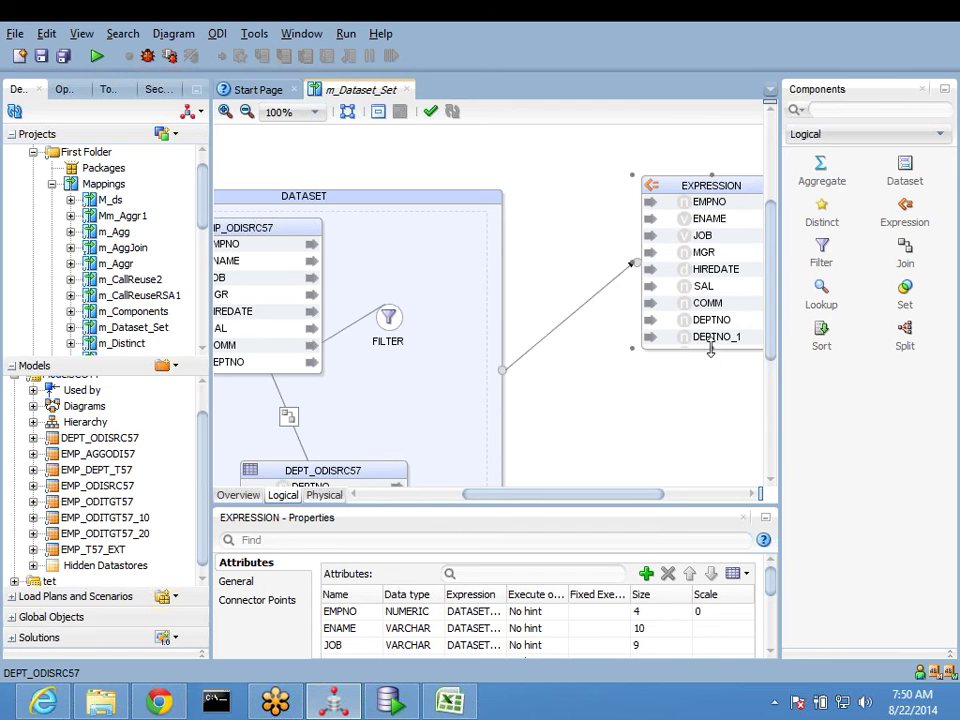
drag(711, 350, 705, 433)
drag(634, 494, 688, 494)
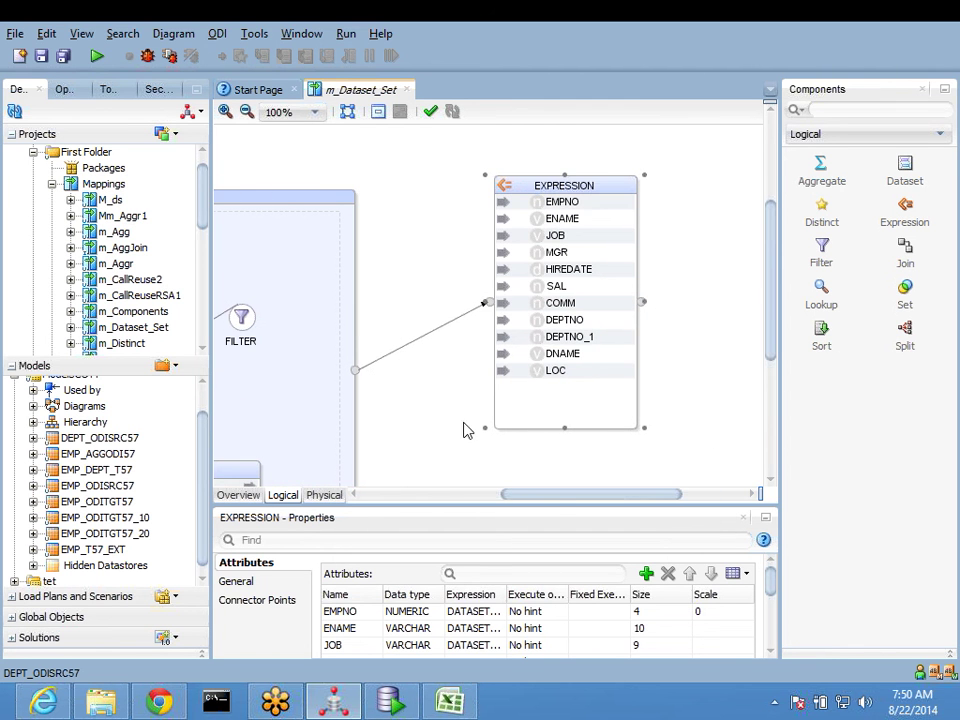
Step: Shift DEPT_ODISRC57 slightly left inside the DATASET and compare the source columns with the EXPRESSION attributes
drag(551, 497, 450, 508)
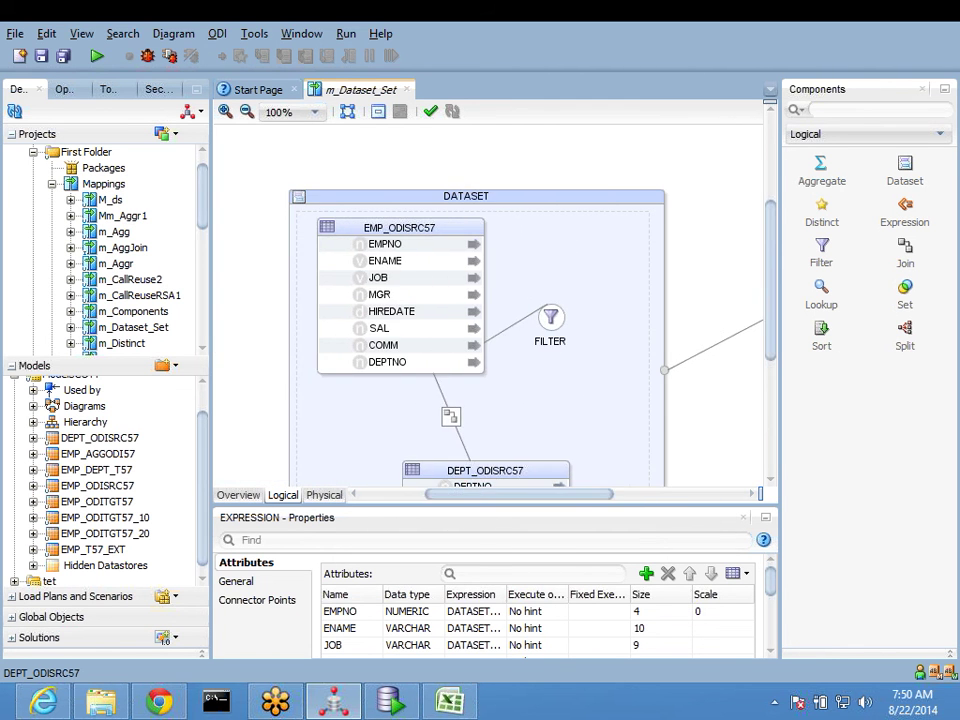
scroll(538, 319, down, 2)
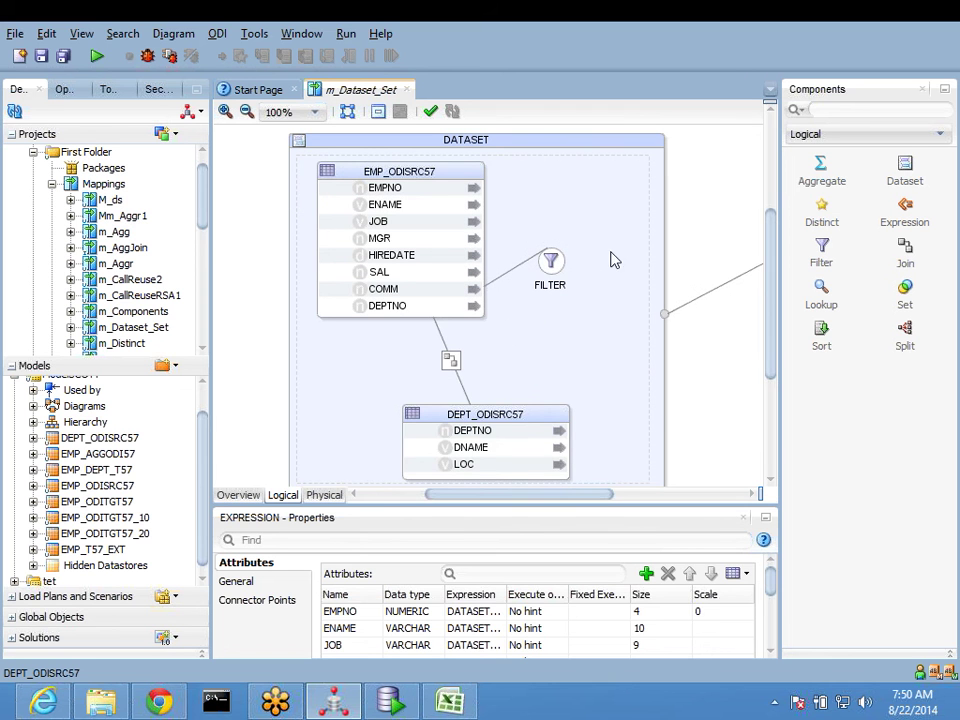
drag(441, 419, 397, 415)
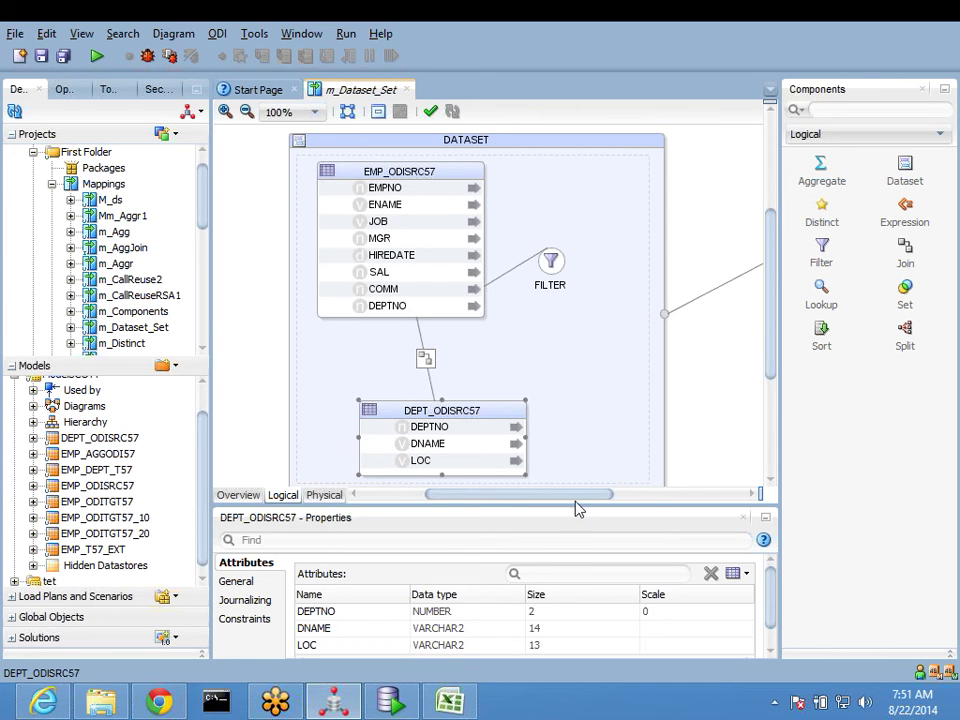
drag(574, 494, 720, 497)
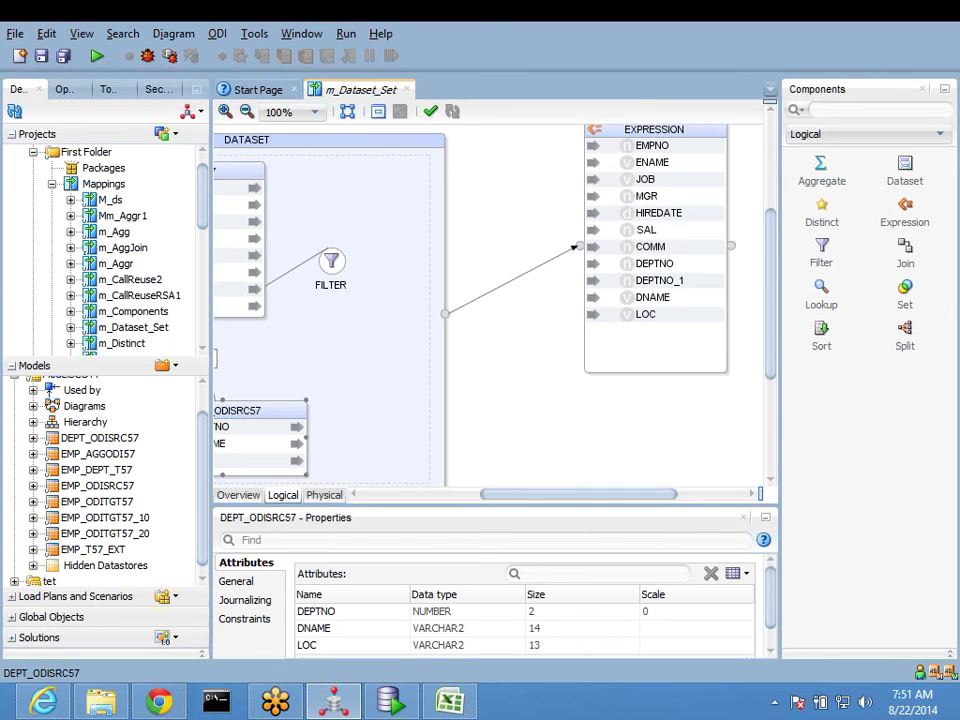
drag(645, 314, 617, 343)
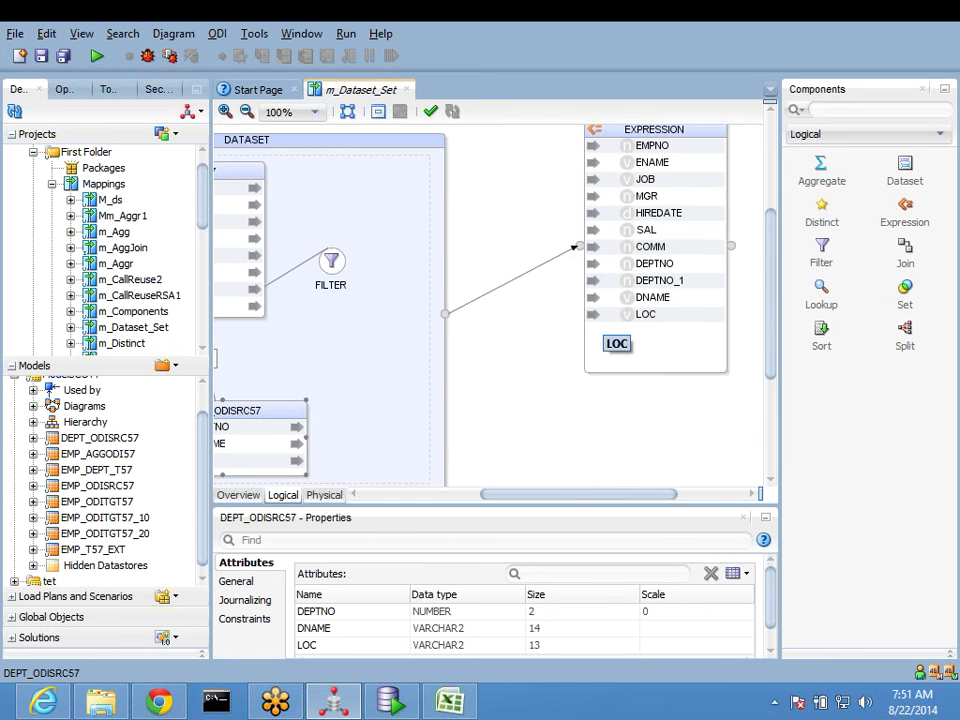
drag(617, 343, 617, 343)
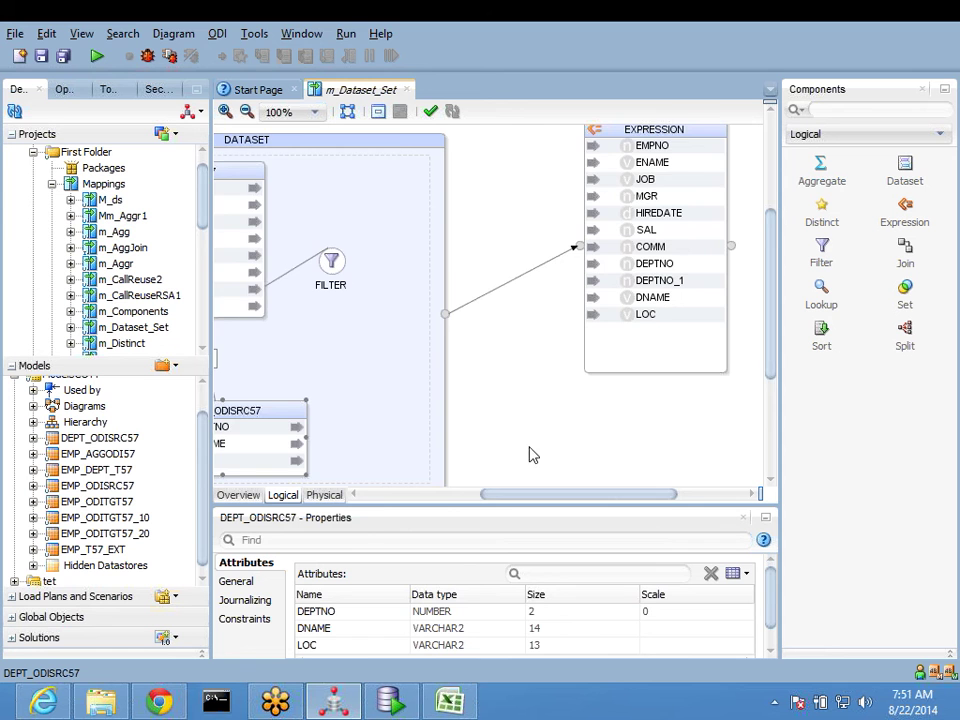
Step: Add DEPT_ODISRC57 as a target datastore after EXPRESSION and connect EXPRESSION to it, auto-mapping attributes by name
click(376, 494)
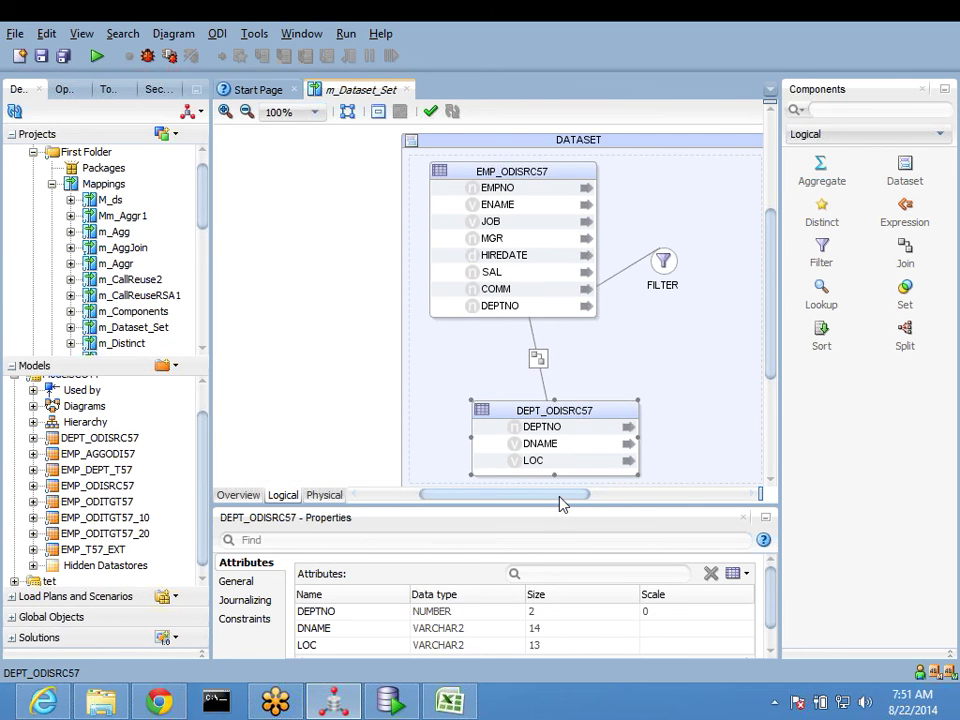
drag(560, 503, 677, 444)
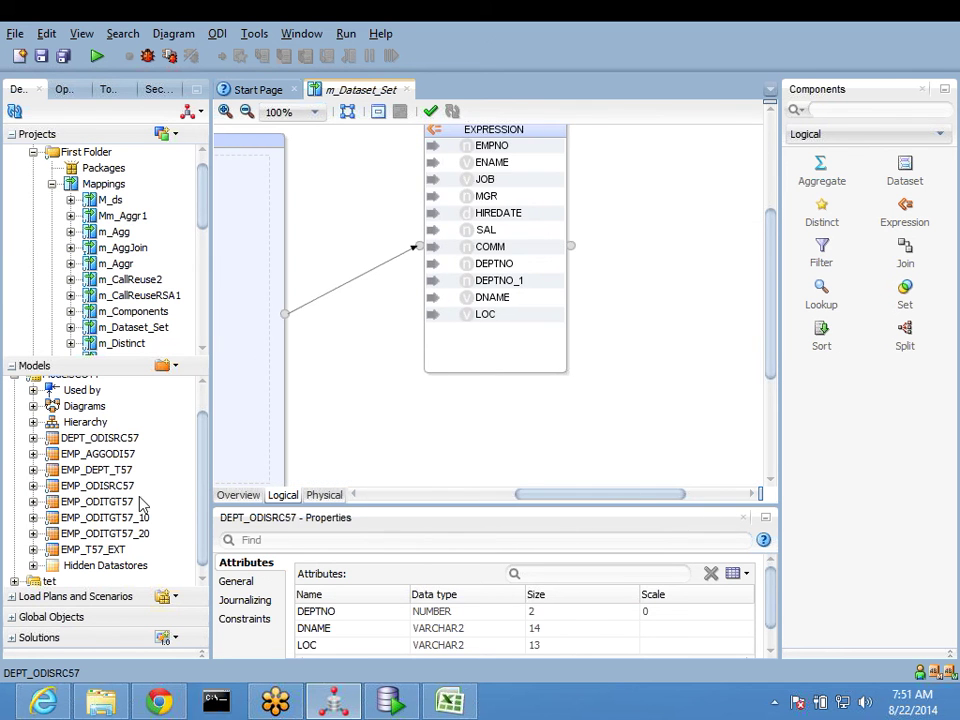
click(97, 440)
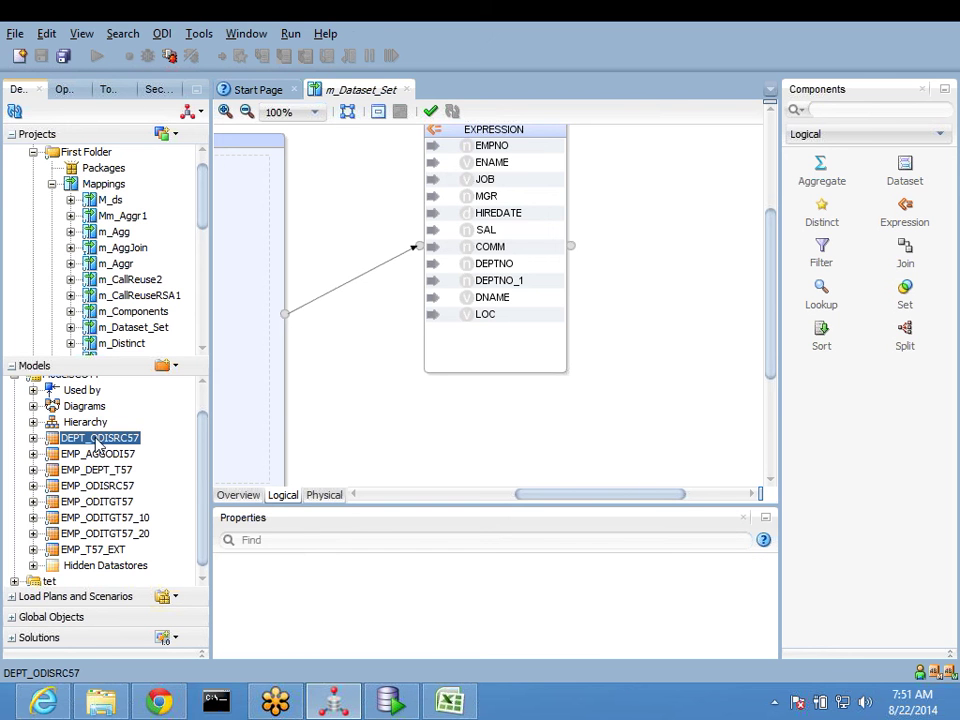
drag(688, 230, 690, 232)
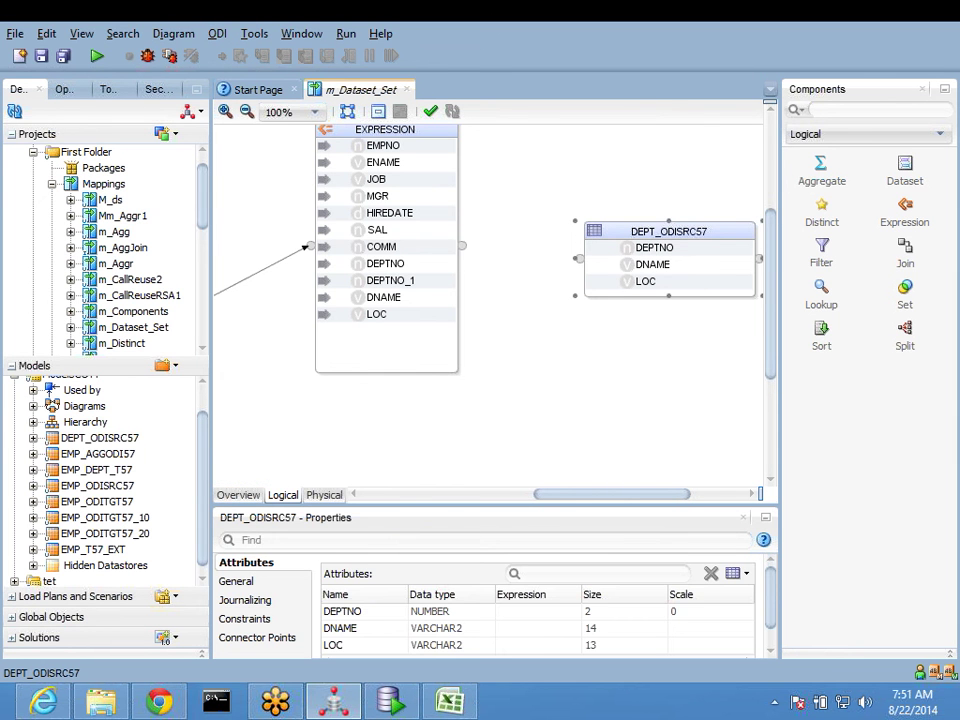
drag(568, 261, 579, 261)
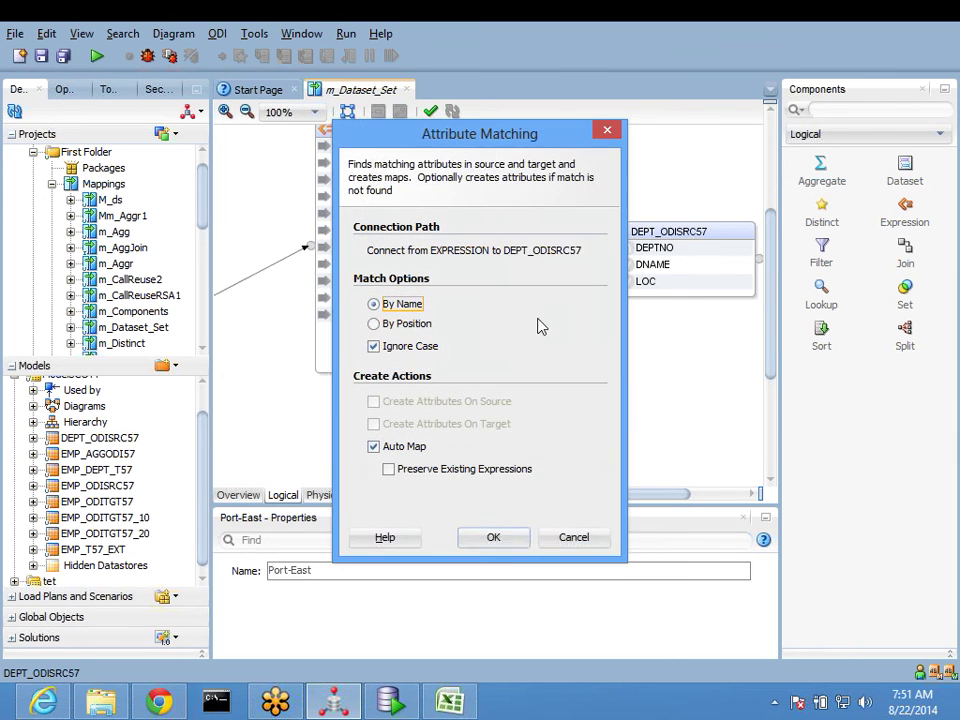
click(495, 542)
Step: Try to open the physical design of m_Dataset_Set and save its changes, then close the mapping
click(326, 497)
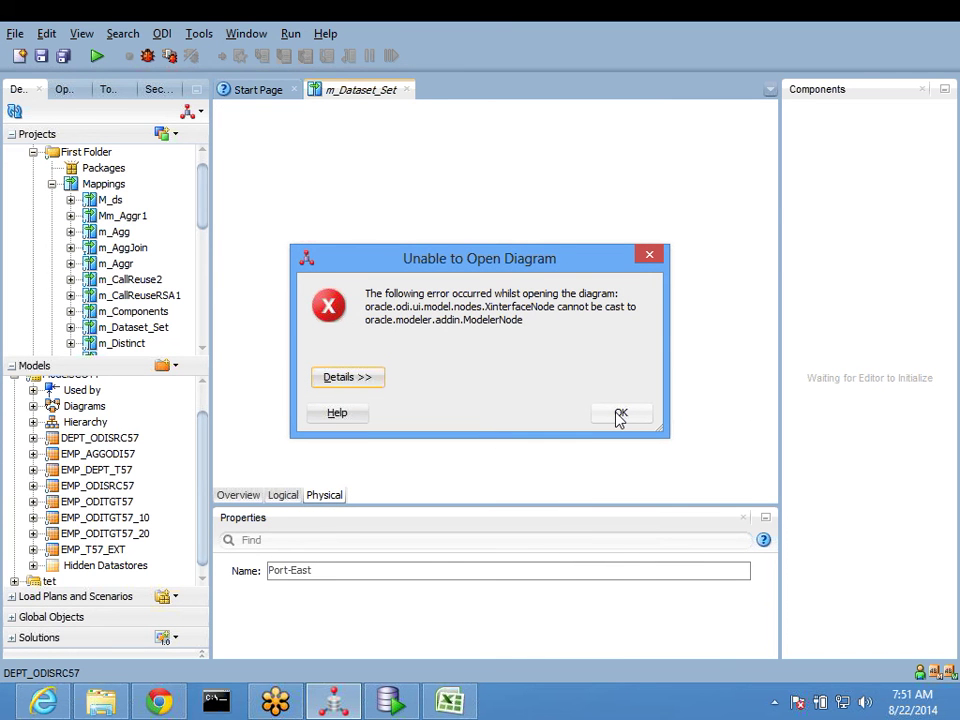
click(619, 415)
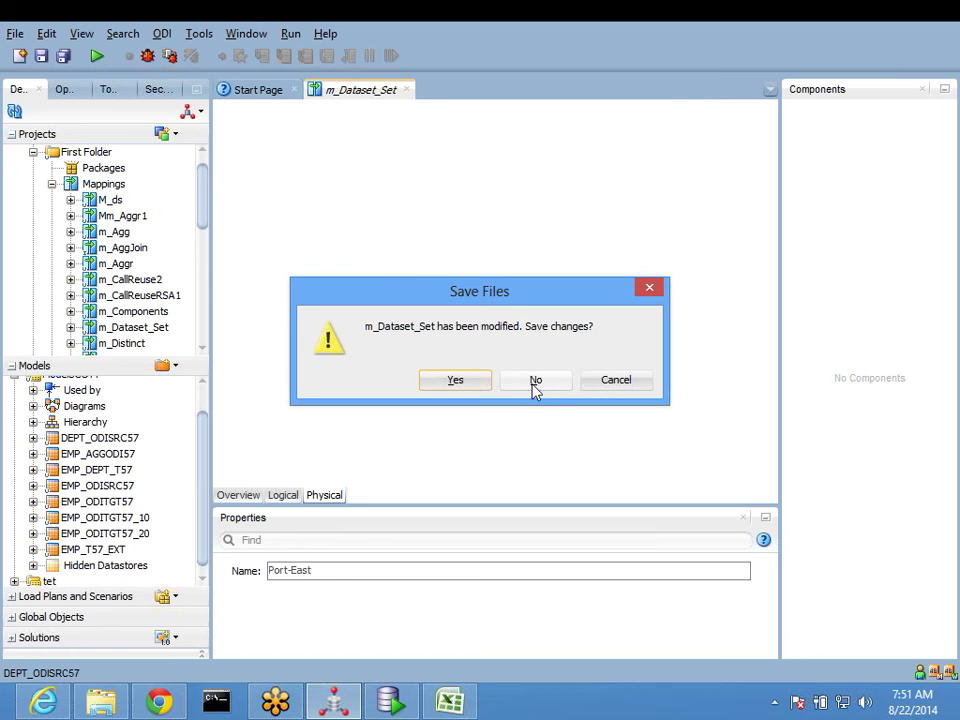
click(456, 381)
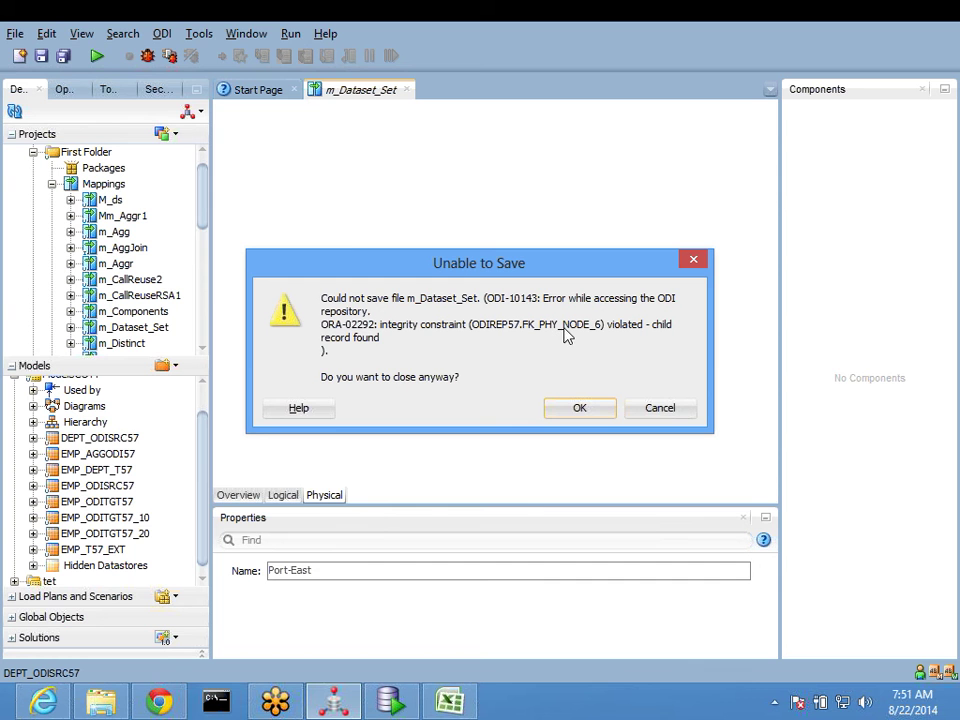
click(582, 410)
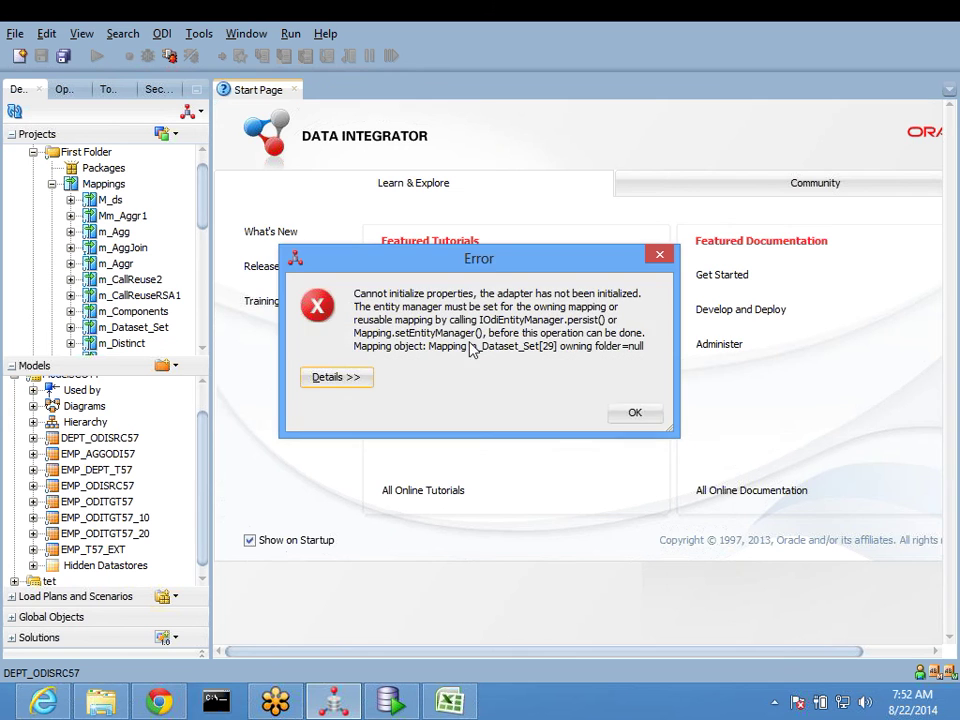
click(636, 414)
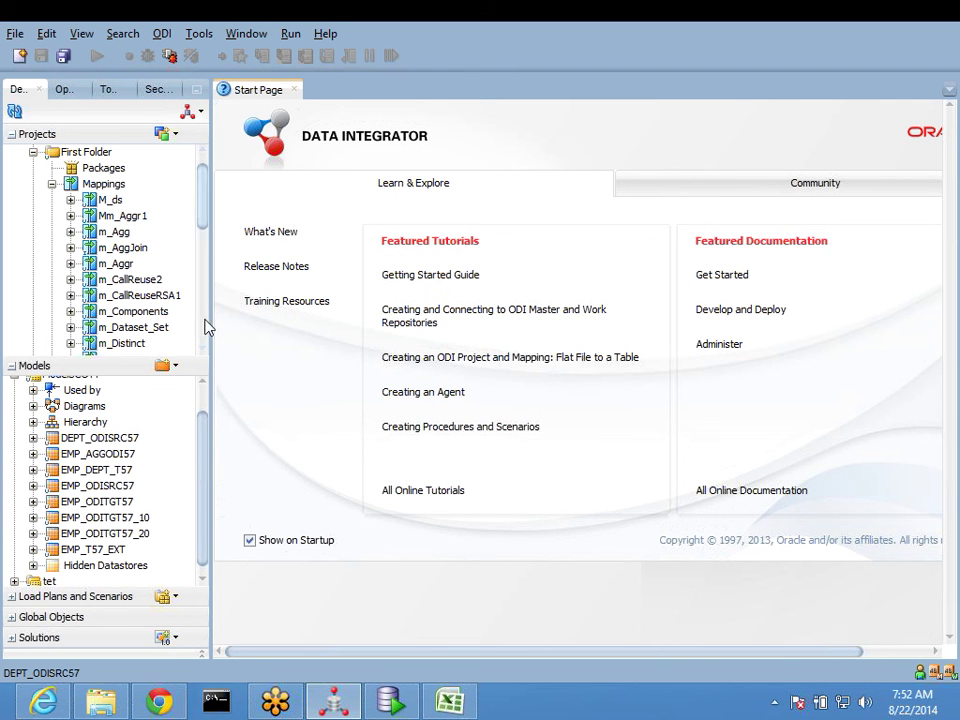
Step: Widen the project navigator and reopen m_Dataset_Set to check the stored logical diagram
drag(210, 319, 289, 336)
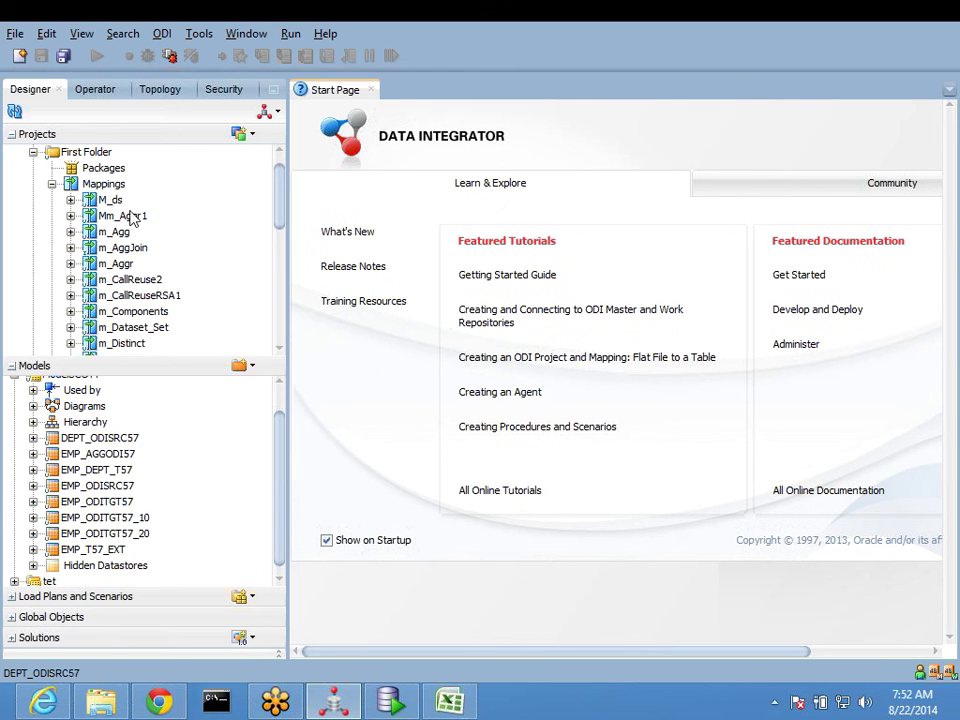
click(122, 215)
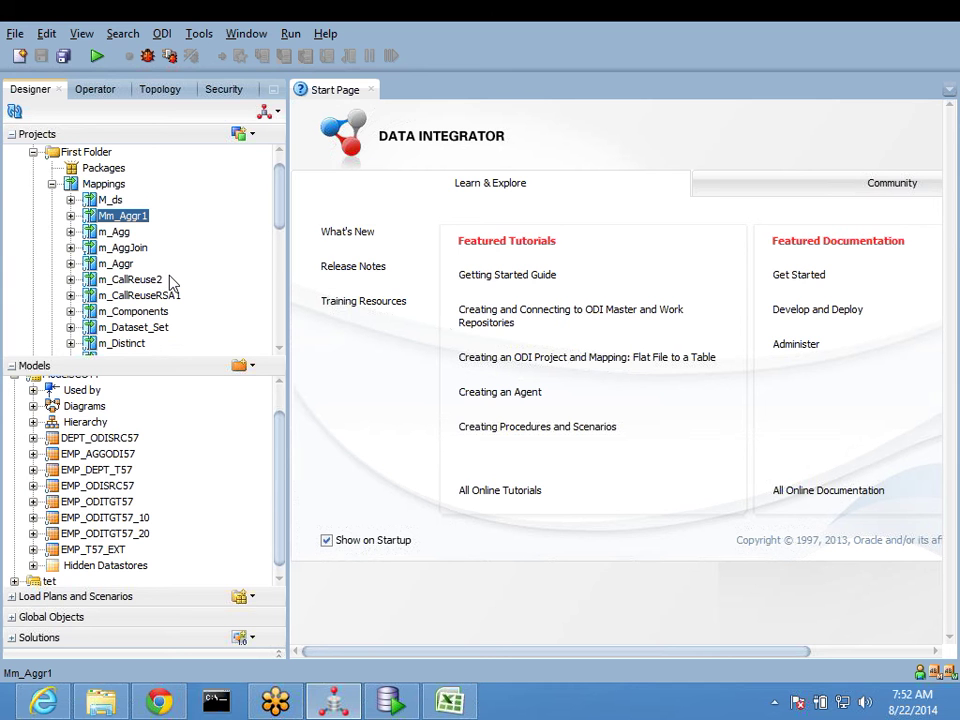
scroll(169, 282, down, 1)
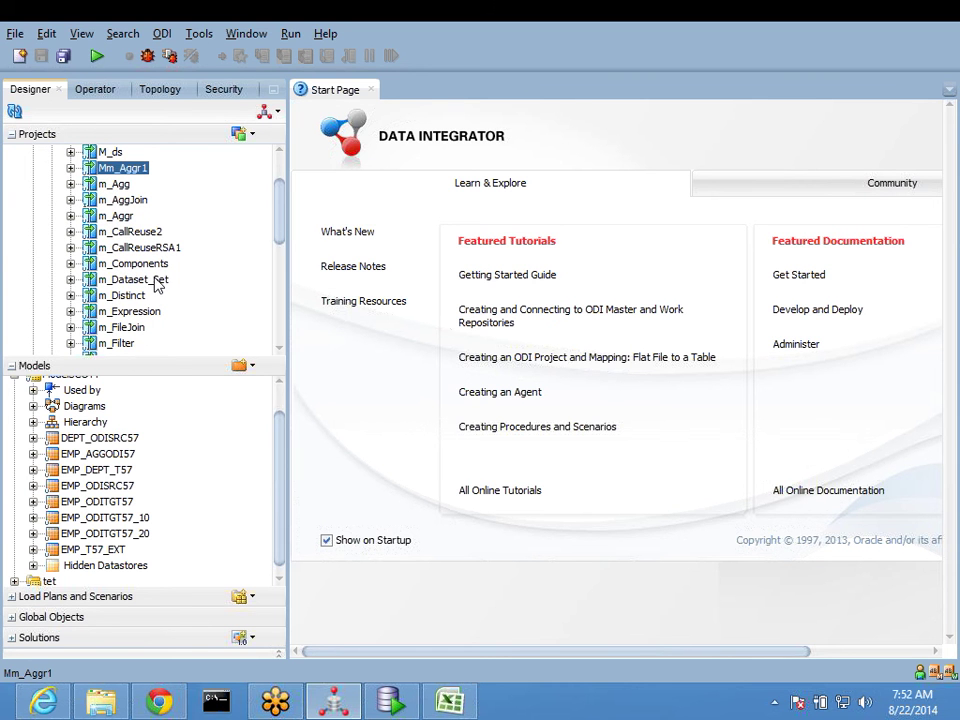
click(150, 280)
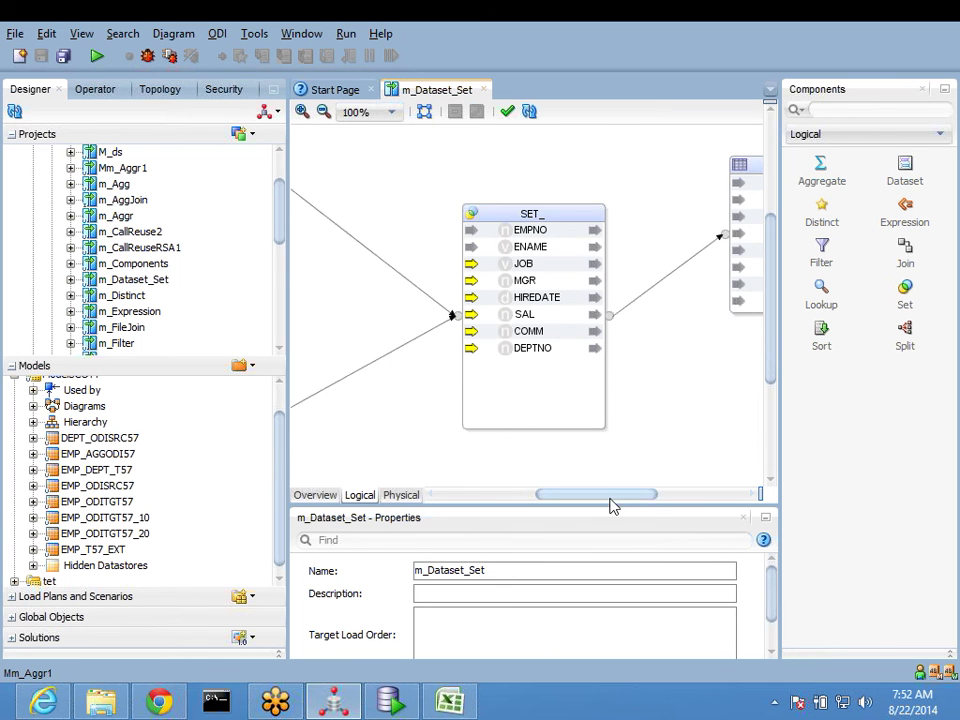
drag(613, 497, 578, 500)
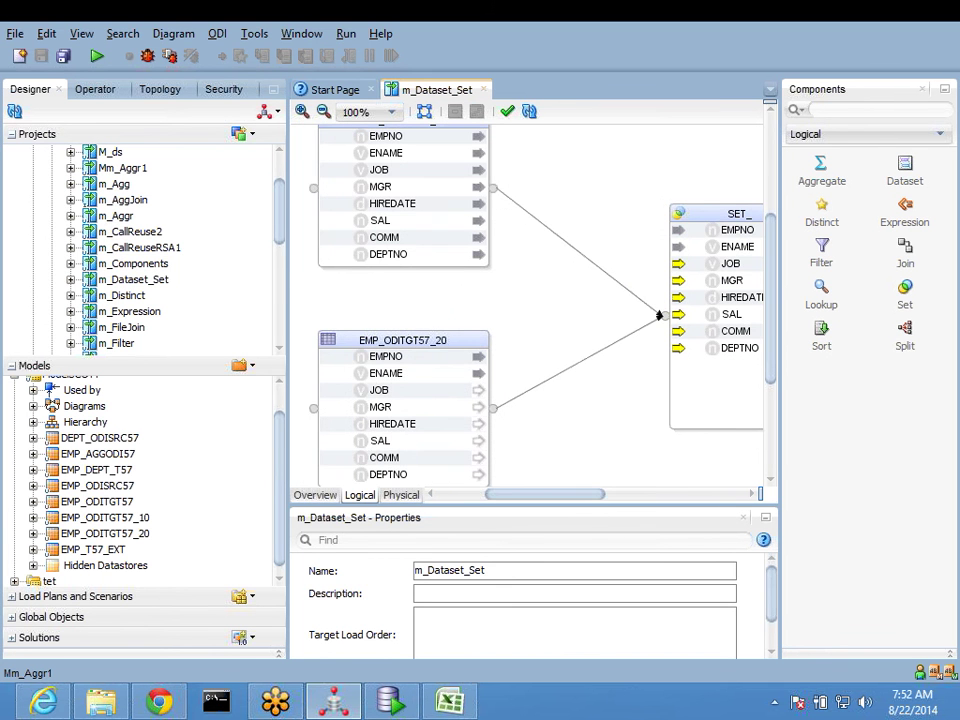
Step: Try to create a new mapping named M_ds in the First Folder of HRDev
scroll(150, 193, up, 2)
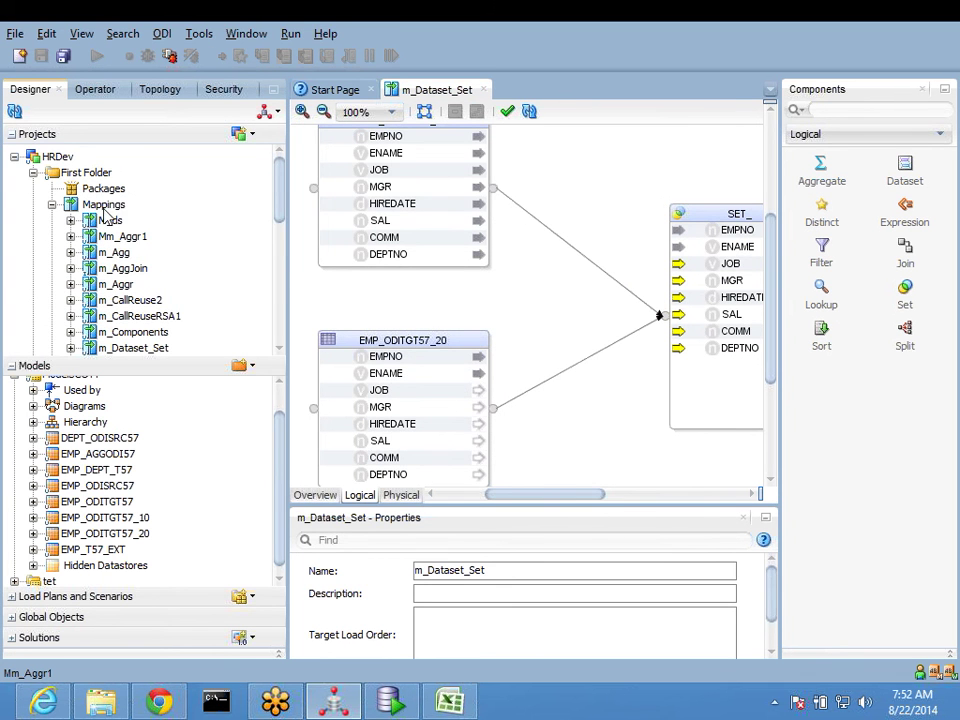
right_click(106, 206)
click(164, 219)
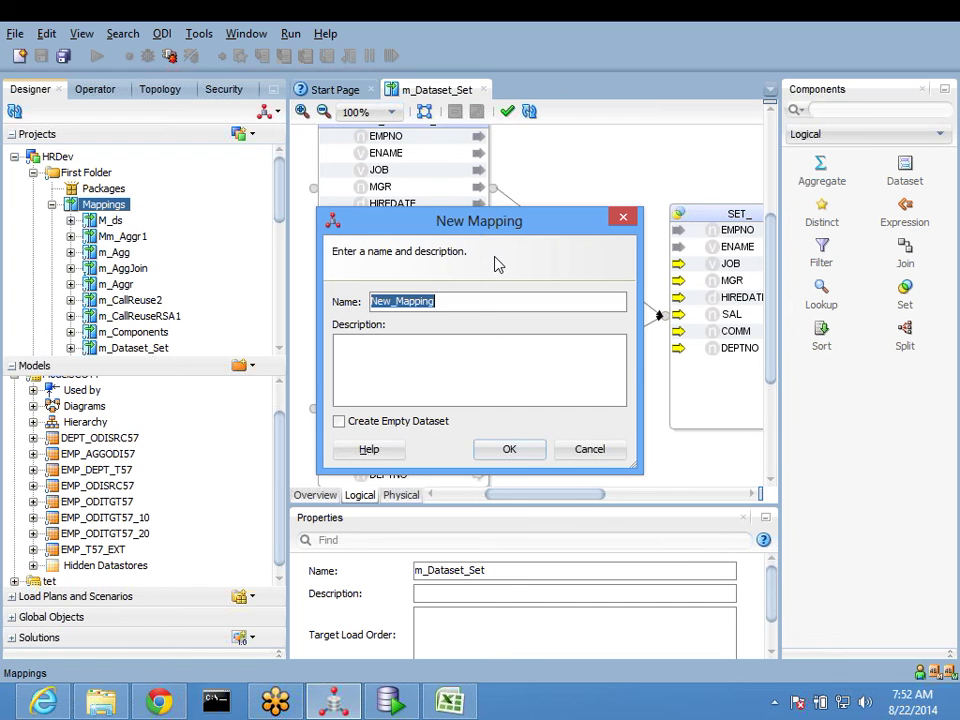
text(M_ds)
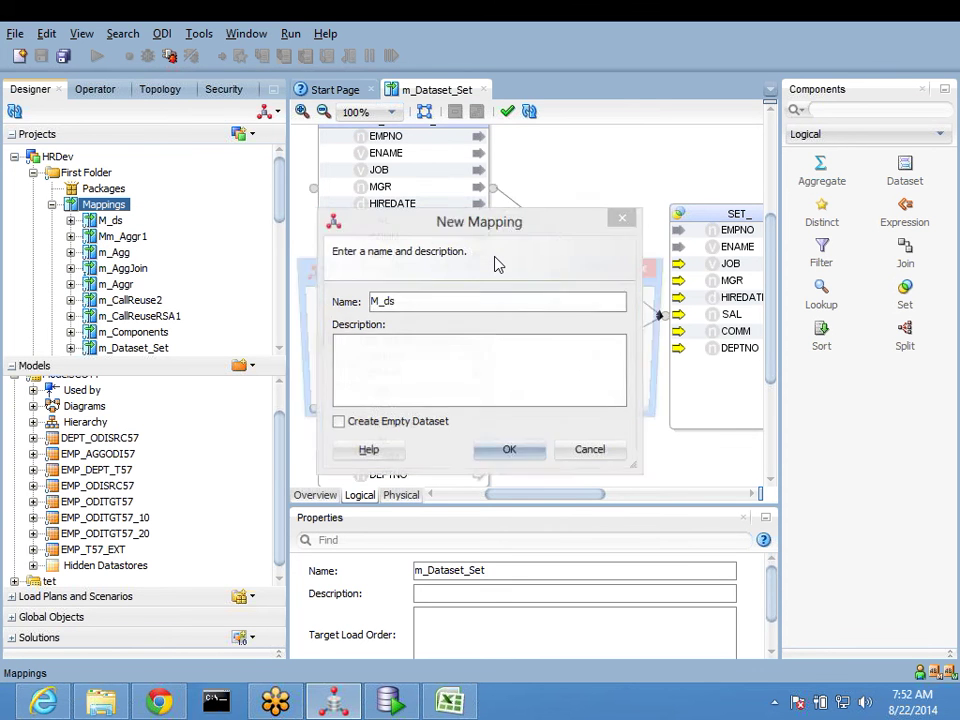
key(Return)
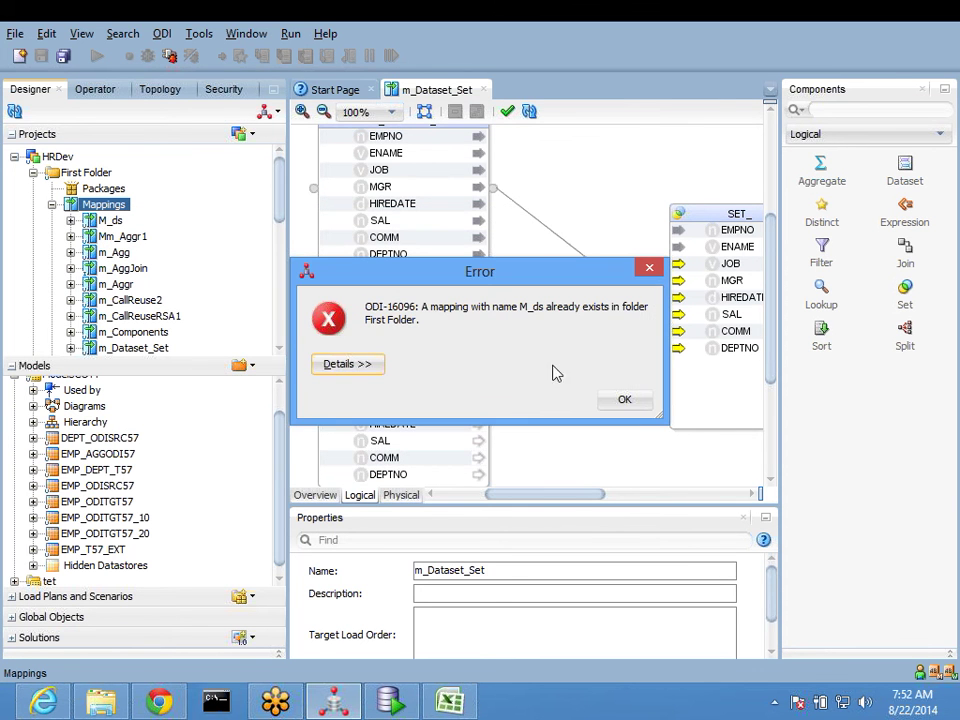
click(624, 400)
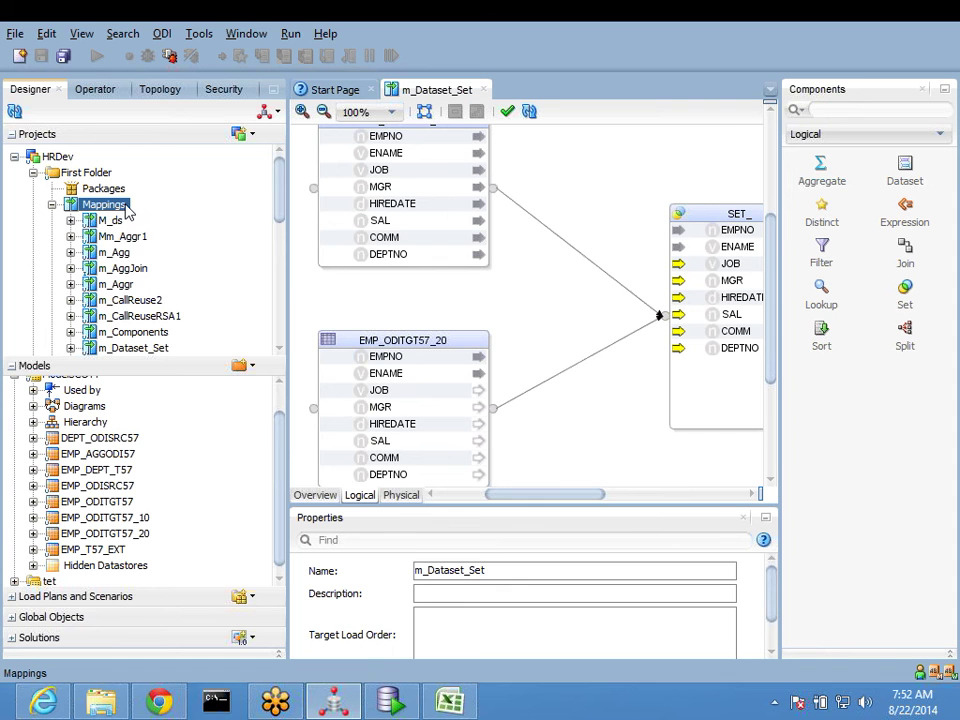
Step: Create a new mapping named m_DataSet in First Folder, without an empty dataset
right_click(120, 206)
click(180, 217)
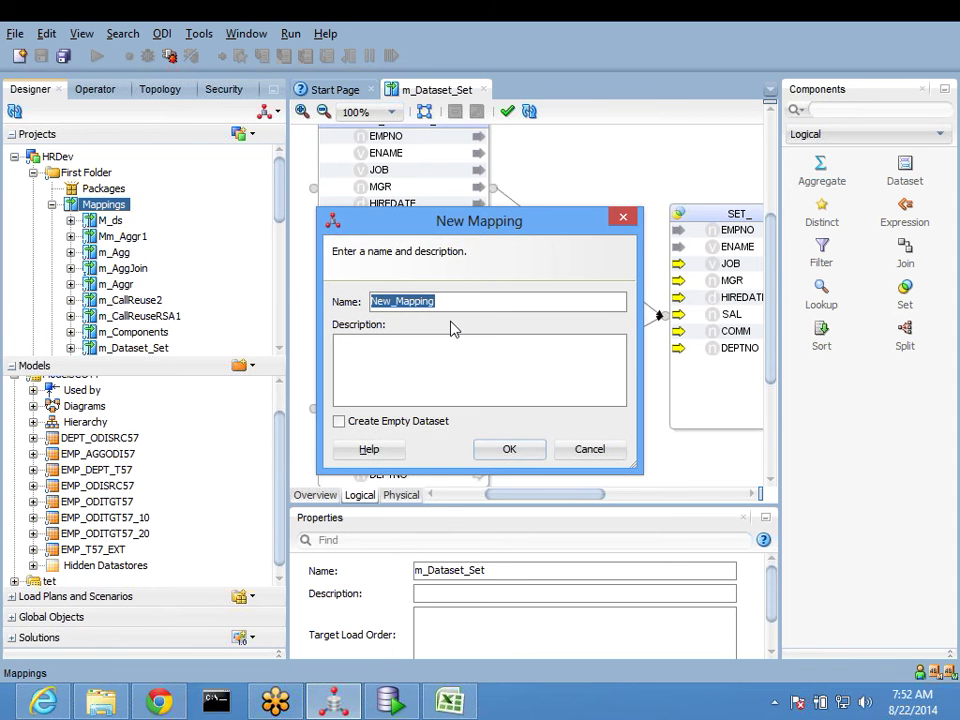
text(M_dAAT)
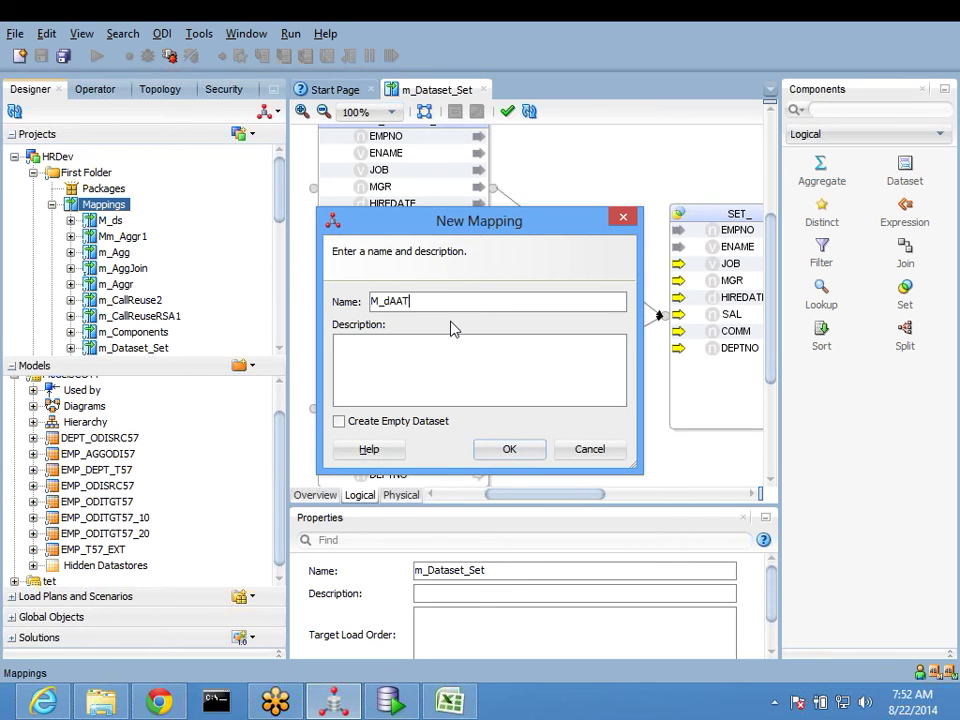
key(BackSpace)
key(BackSpace)
key(BackSpace)
key(BackSpace)
text(m_DataSet)
key(Return)
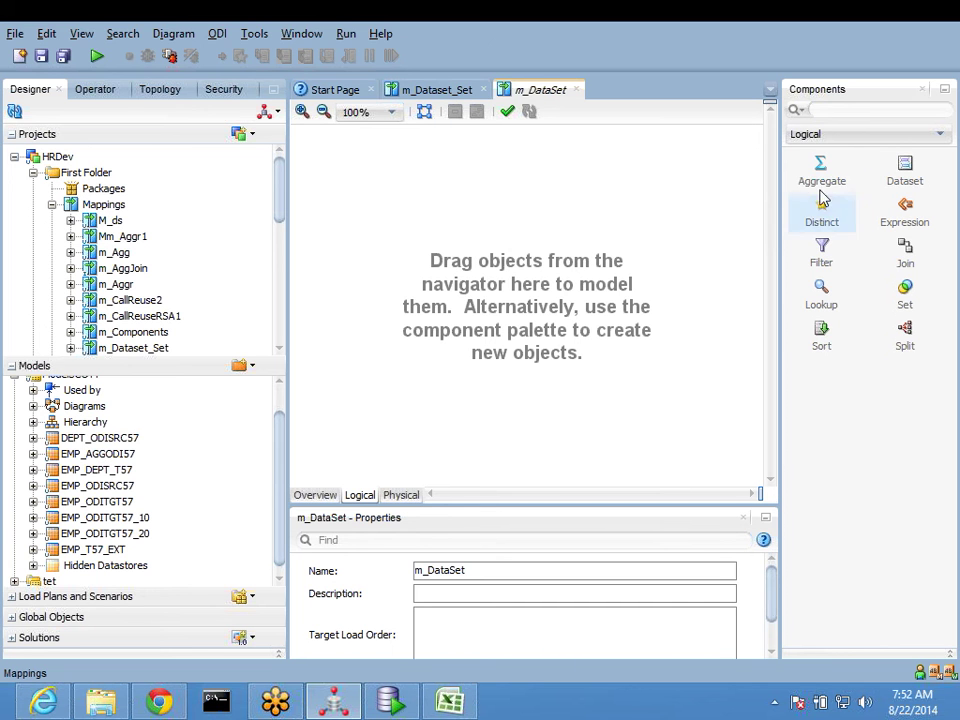
Step: Place a Dataset component in the empty logical diagram and add the EMP_ODISRC57 datastore inside it as a source
click(905, 172)
click(349, 253)
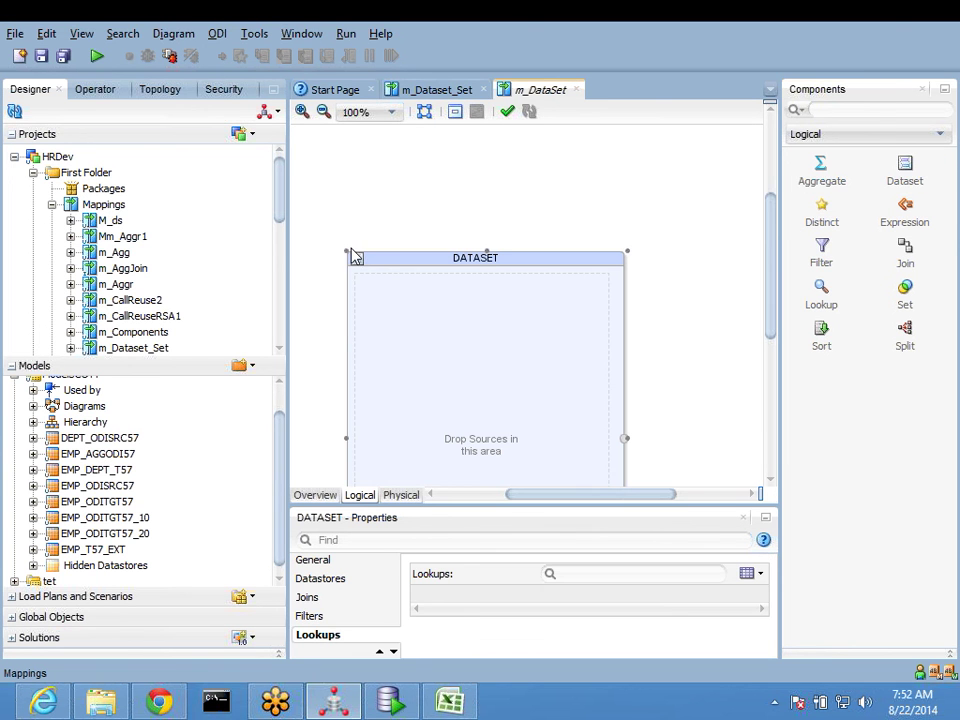
click(97, 454)
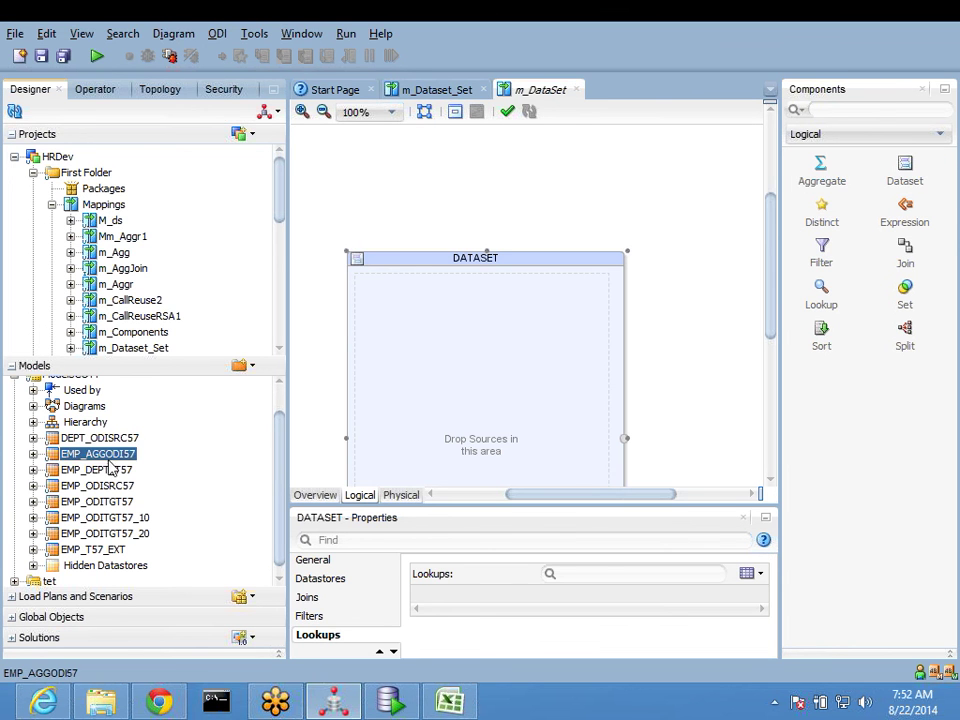
click(100, 472)
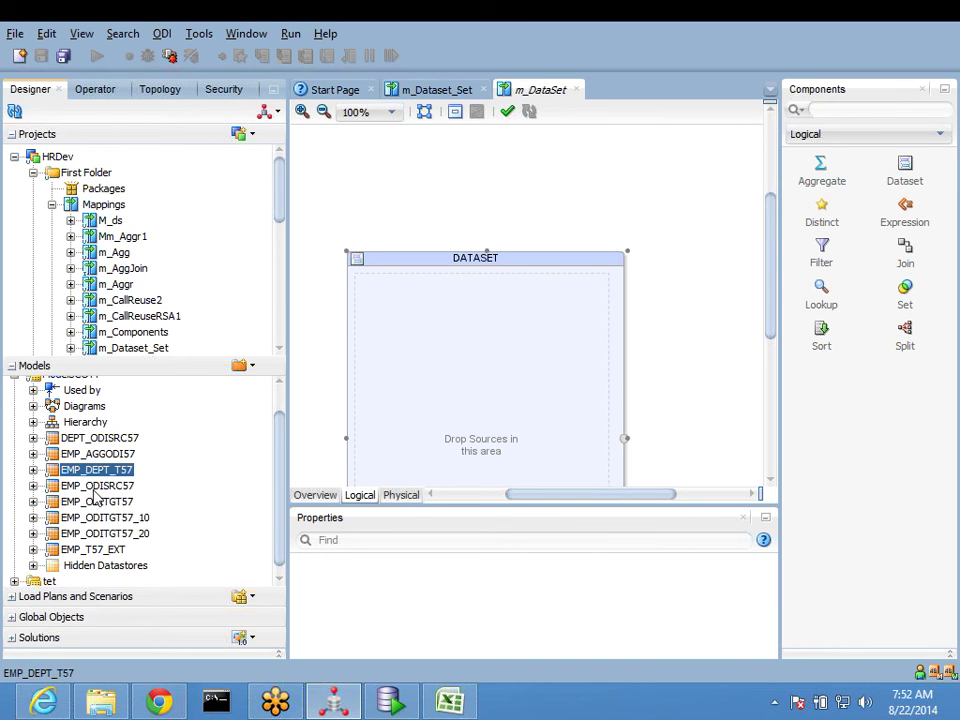
click(99, 486)
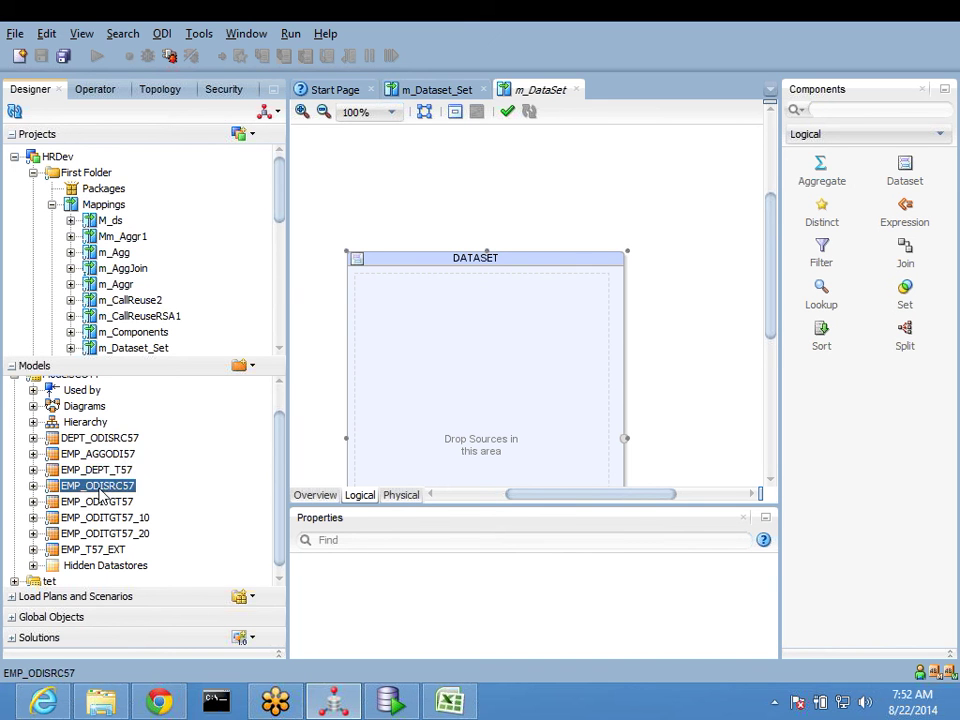
drag(97, 486, 400, 330)
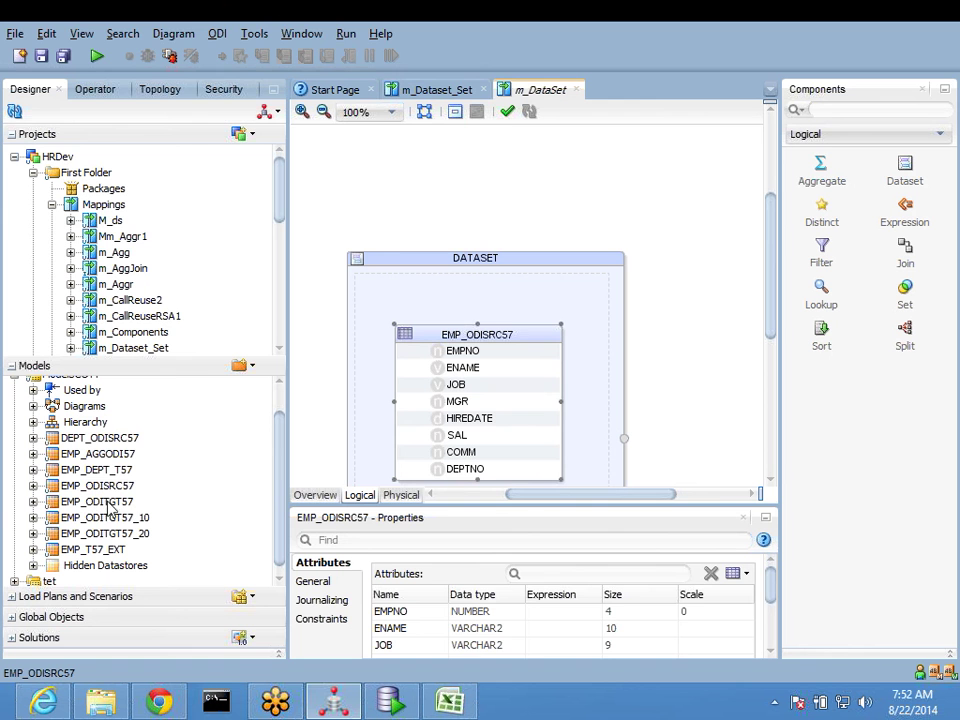
Step: Add the DEPT_ODISRC57 datastore to the DATASET and position it above EMP_ODISRC57
click(97, 438)
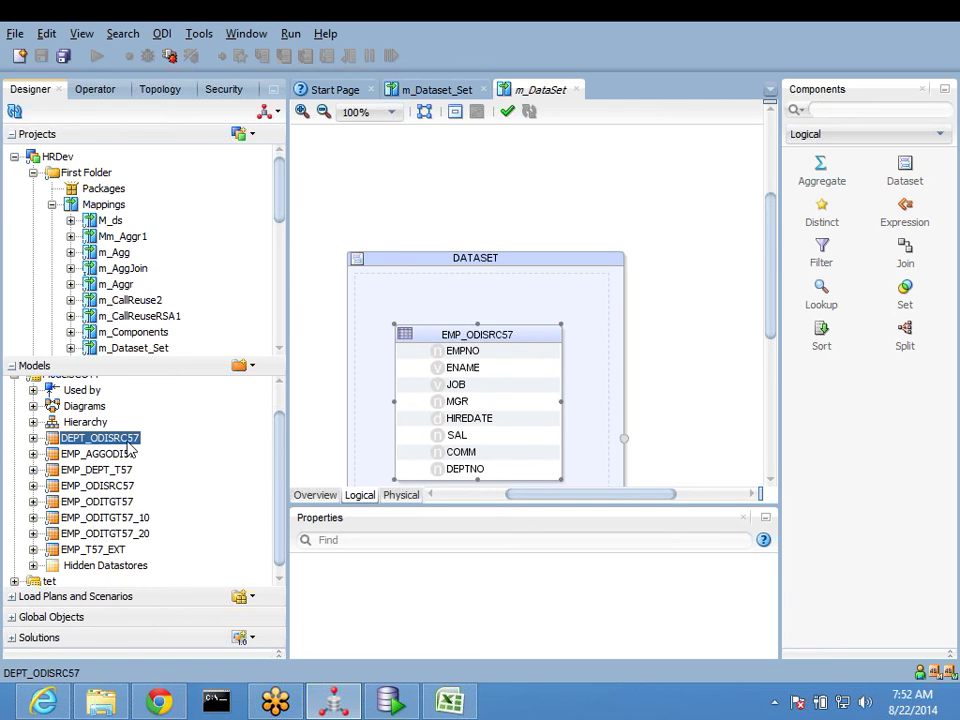
drag(443, 293, 486, 153)
click(486, 232)
drag(481, 253, 466, 197)
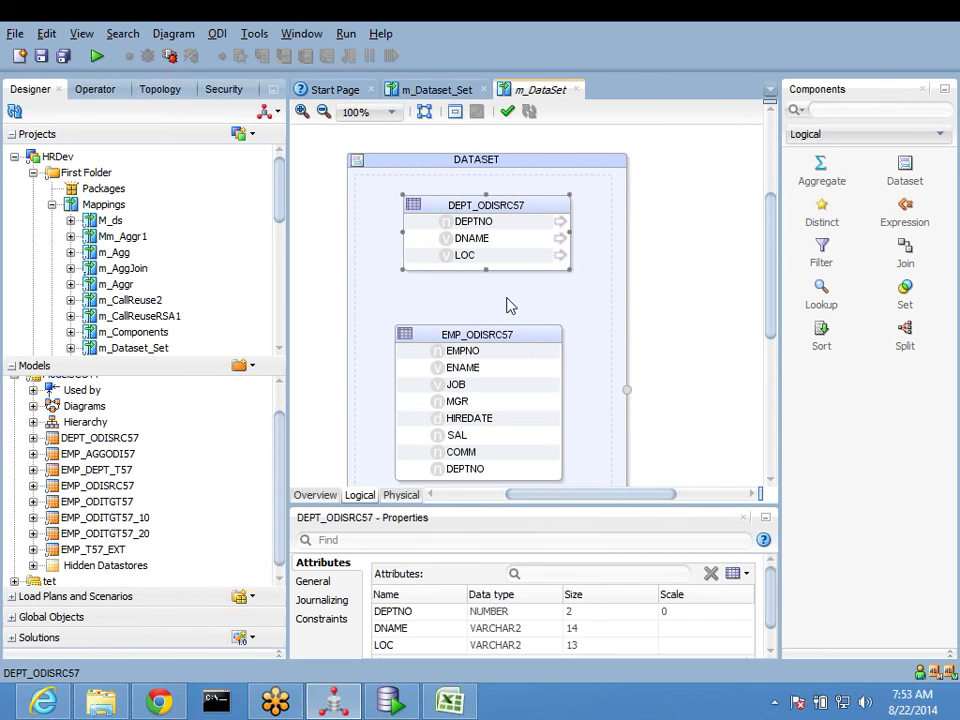
Step: Create a join inside the DATASET from DEPTNO of DEPT_ODISRC57 to DEPTNO of EMP_ODISRC57
click(474, 221)
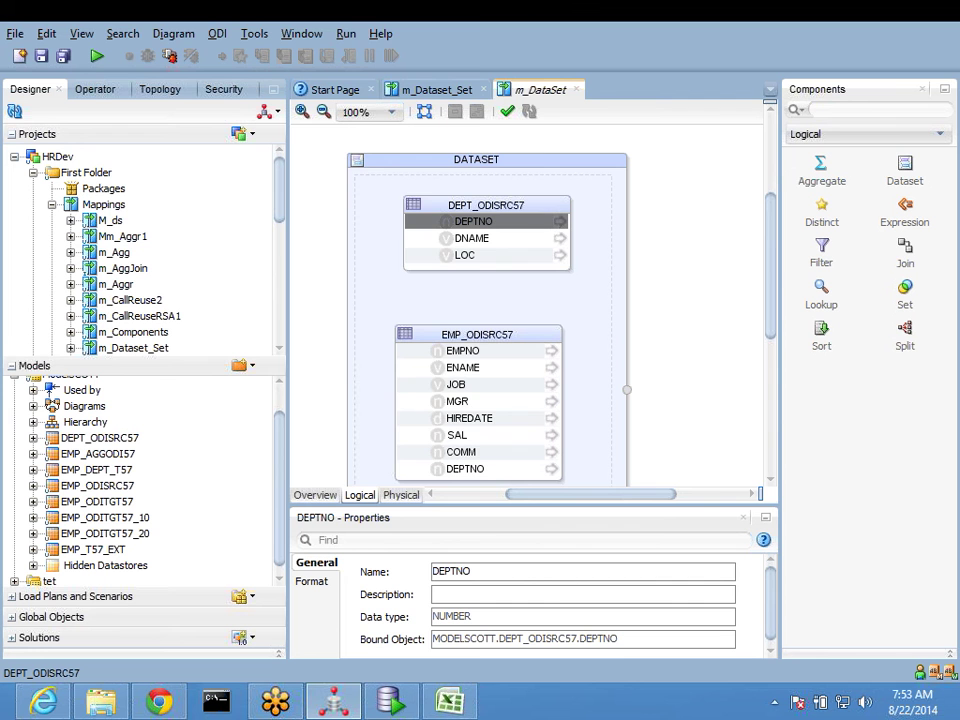
drag(474, 221, 480, 393)
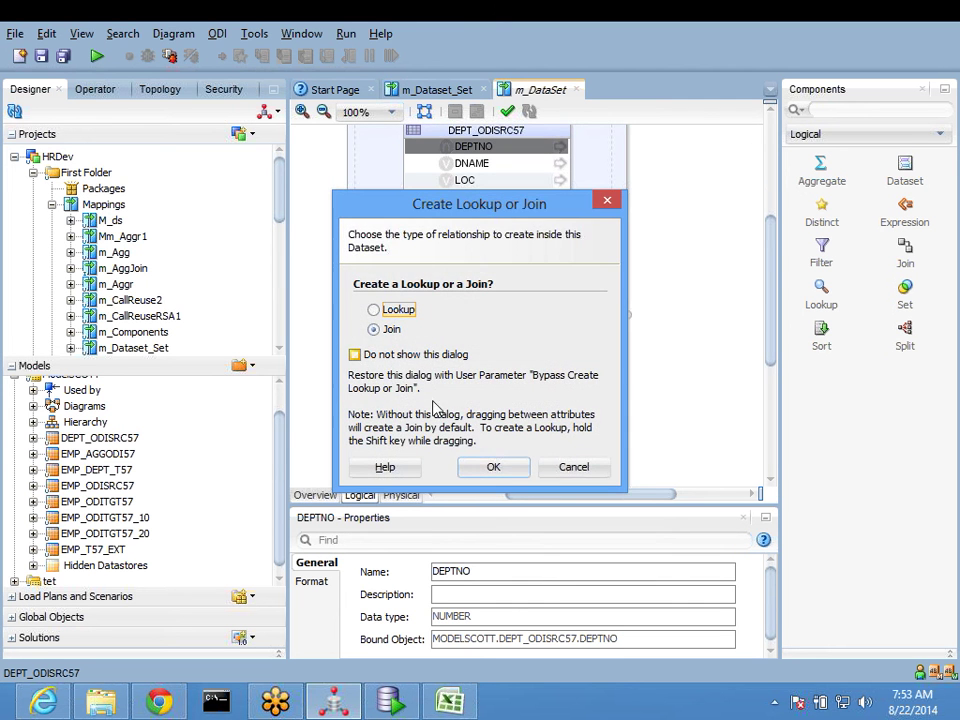
click(493, 467)
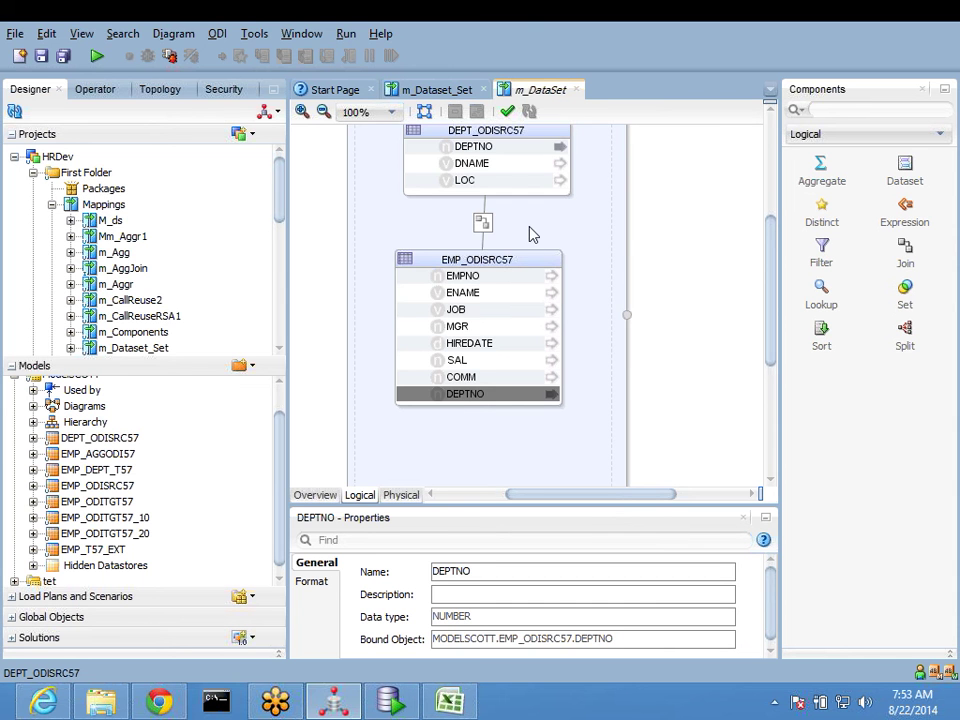
scroll(532, 238, up, 2)
click(470, 416)
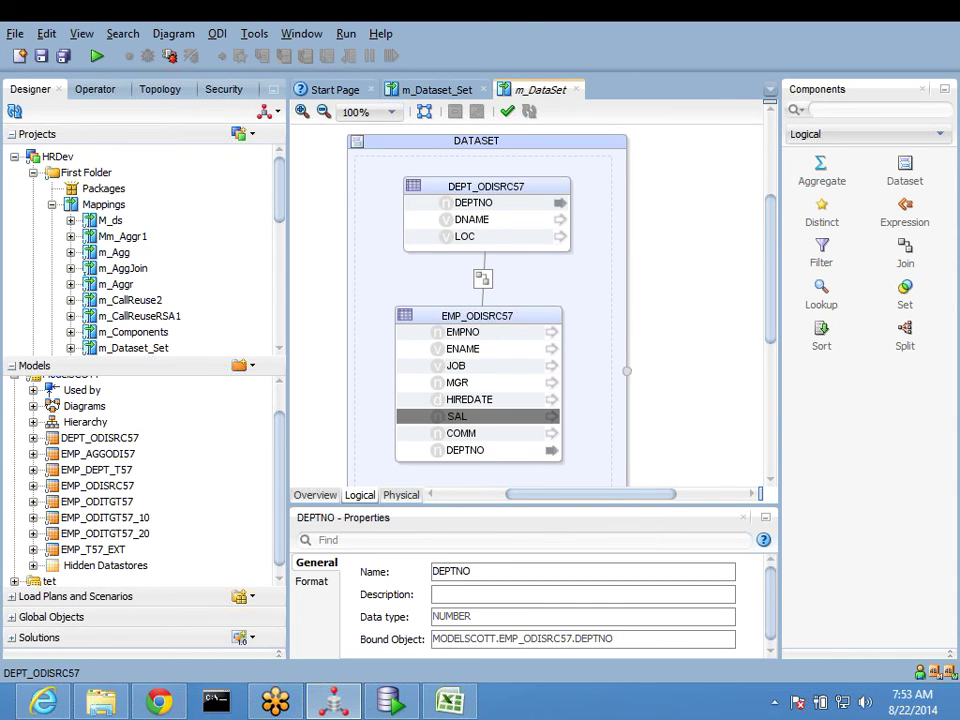
drag(470, 416, 546, 465)
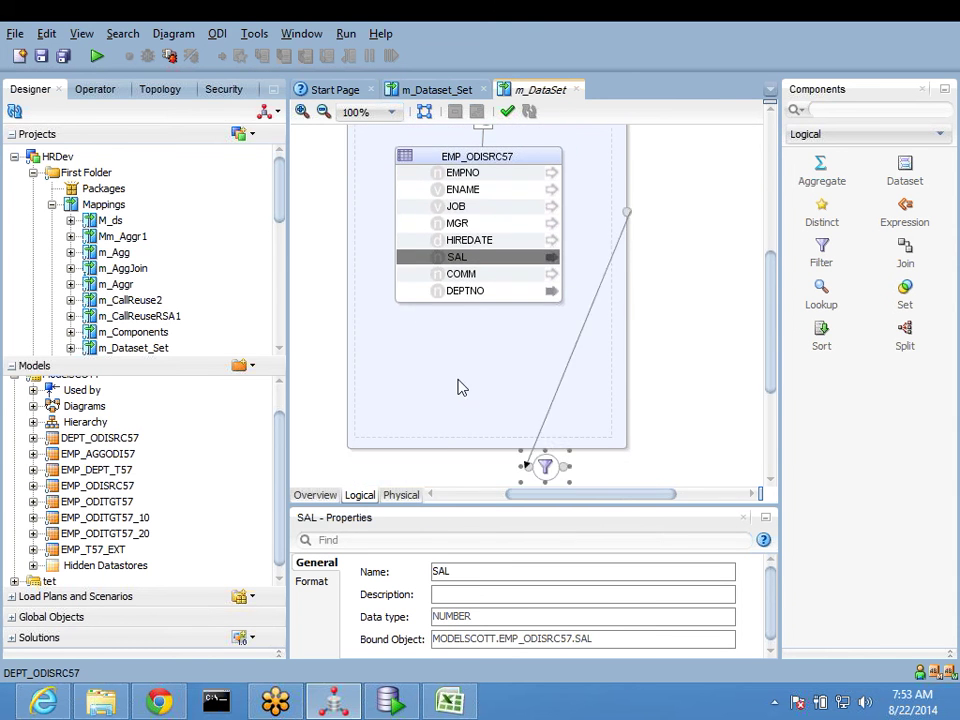
click(546, 465)
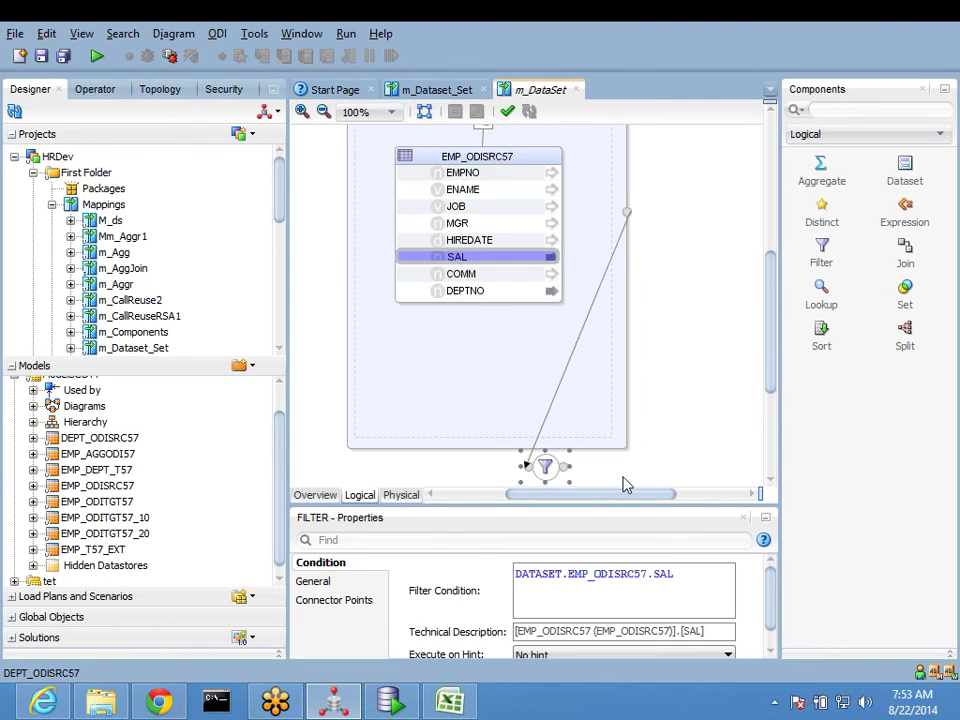
key(Delete)
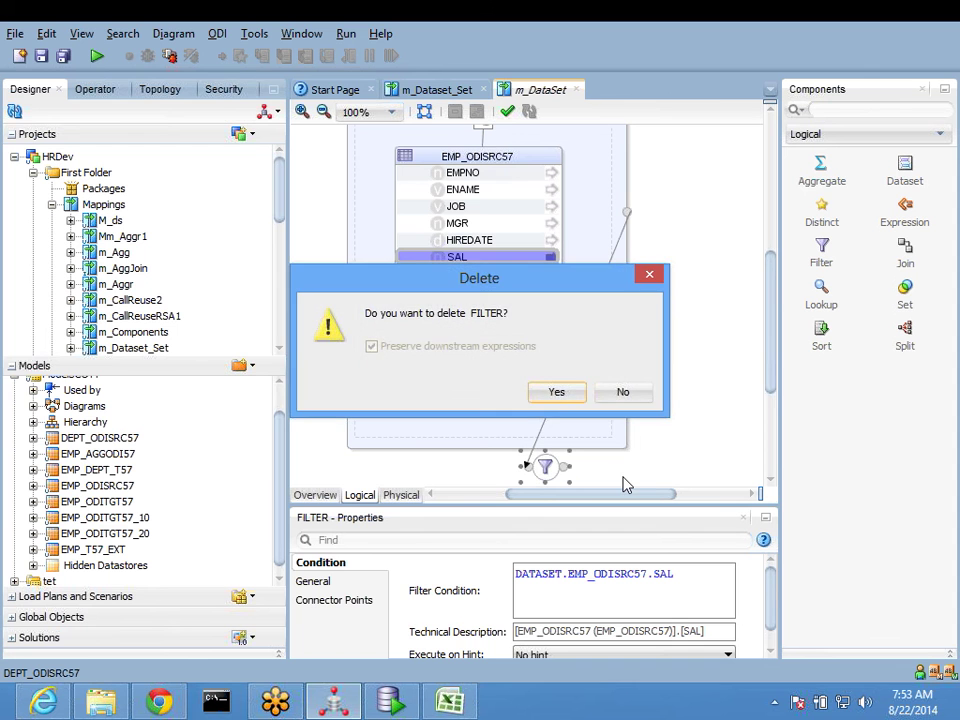
click(556, 393)
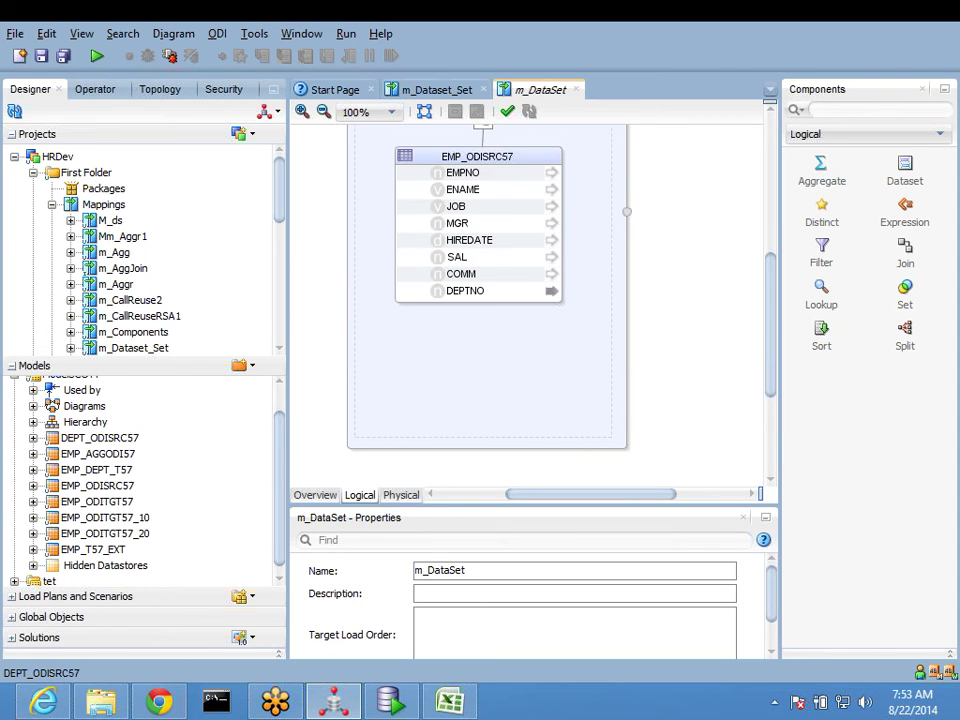
Step: Add a filter inside the dataset, below EMP_ODISRC57, and link it to the table's SAL column
click(456, 257)
drag(821, 250, 460, 377)
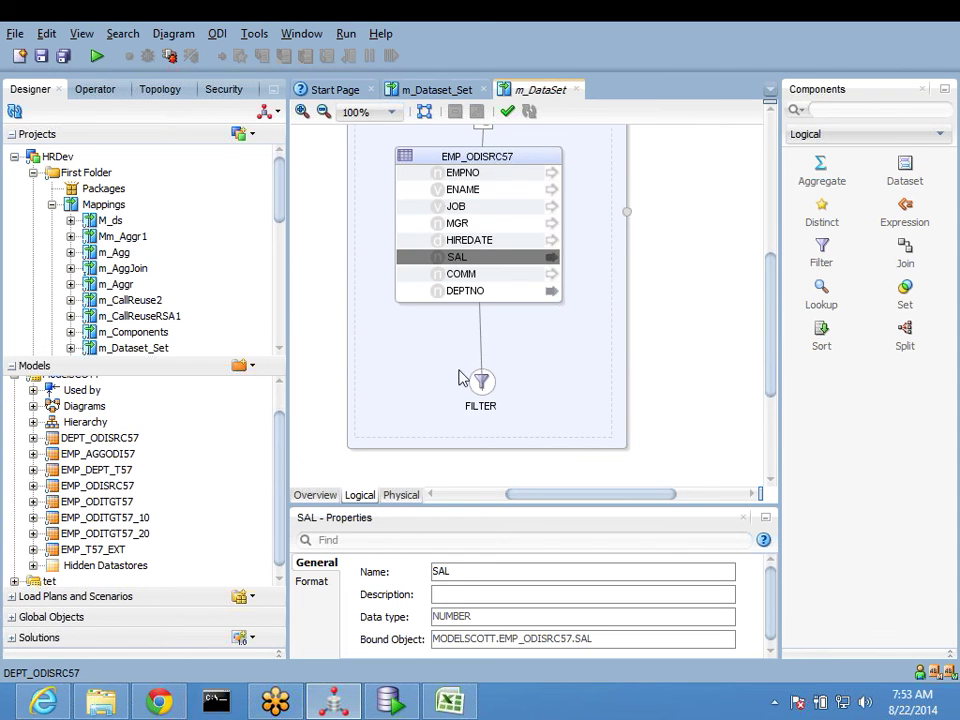
click(495, 442)
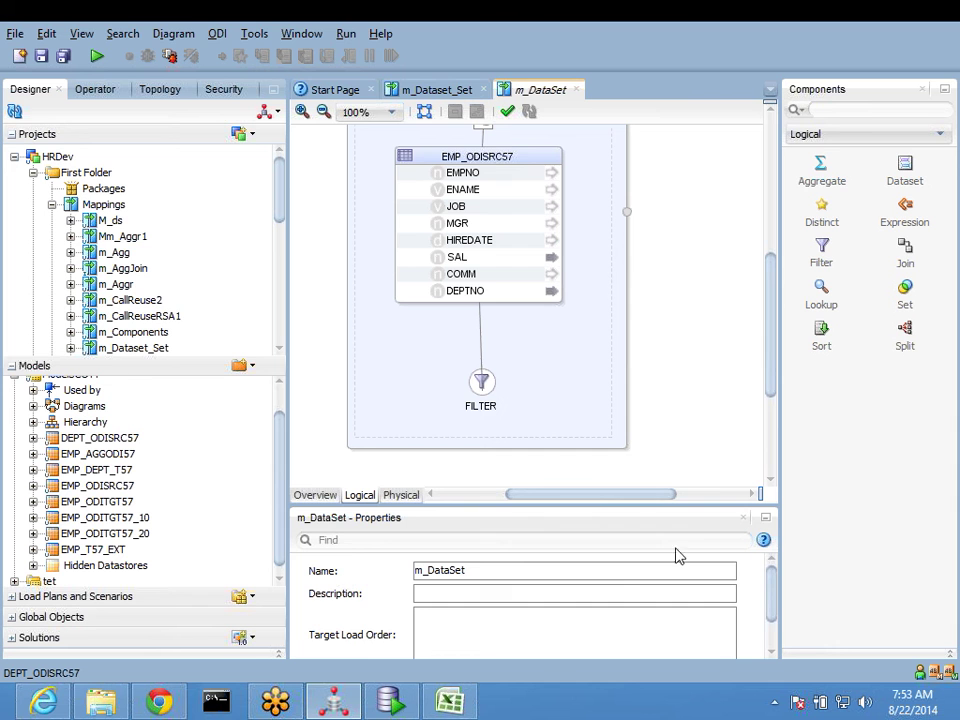
Step: Set the filter condition to DATASET.EMP_ODISRC57.SAL>0 and save the mapping
mouse_move(771, 604)
mouse_down()
mouse_move(772, 634)
mouse_move(774, 594)
mouse_up()
click(481, 382)
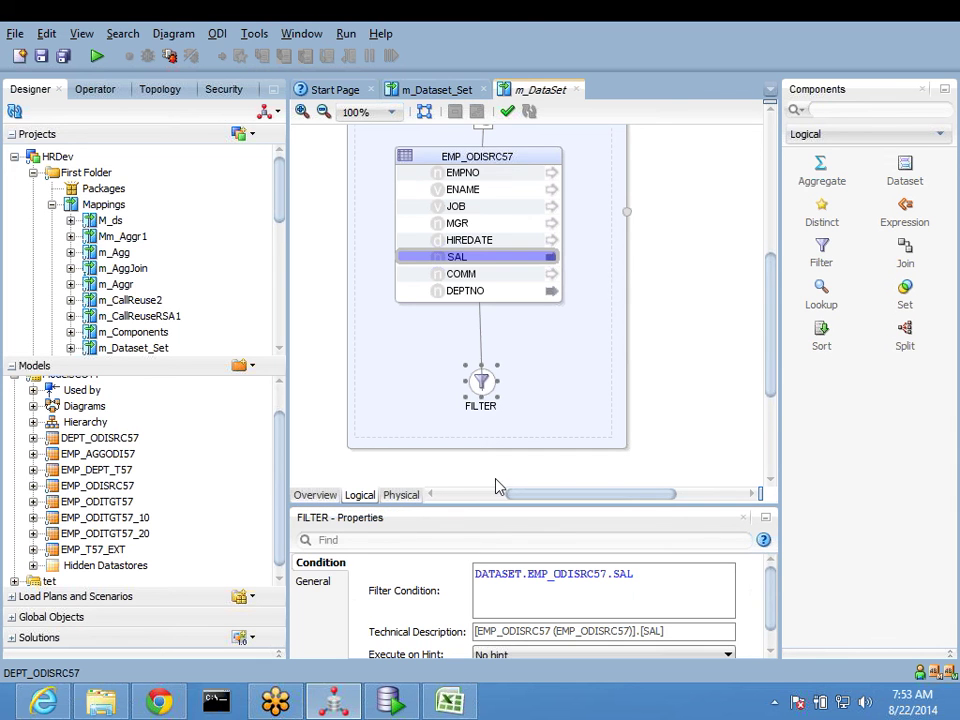
click(636, 574)
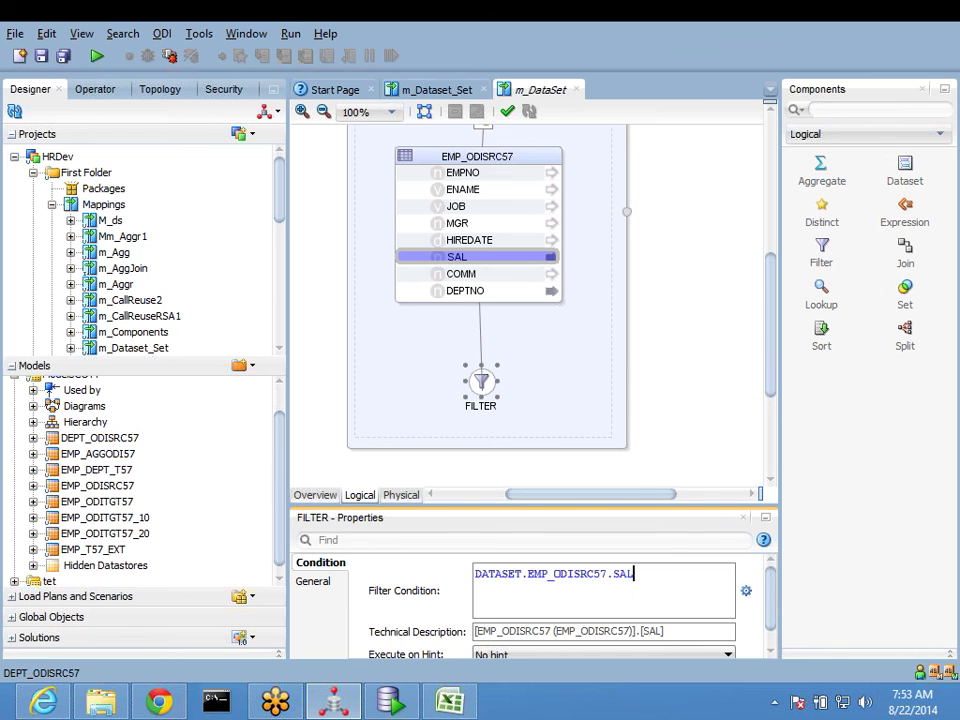
click(41, 55)
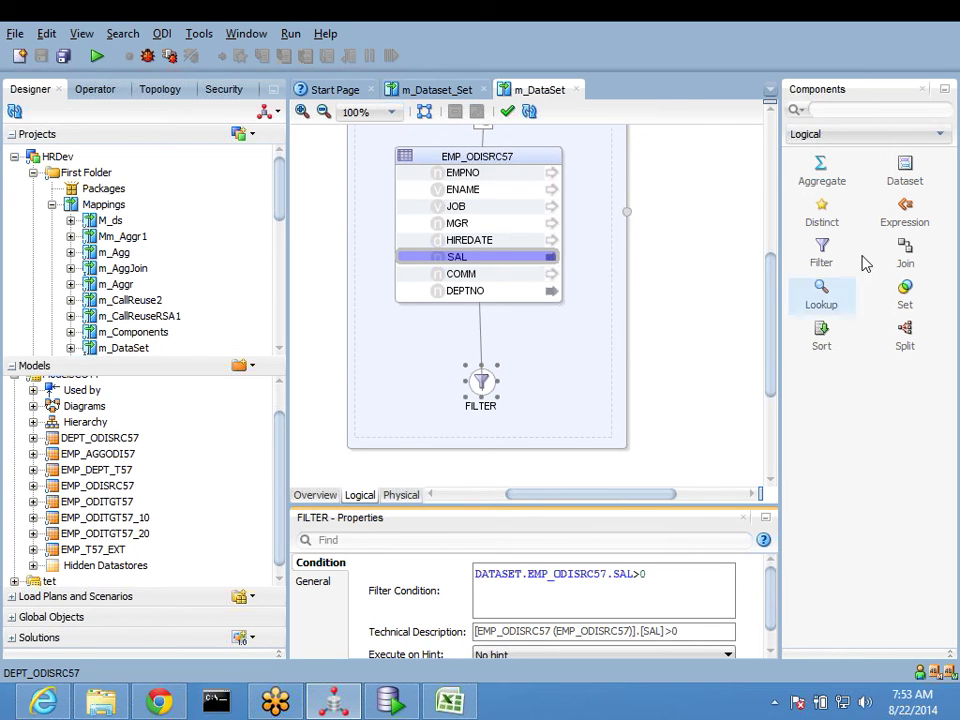
Step: Add an Expression component beside the dataset and connect the dataset's output to it, bringing in all source attributes
drag(898, 220, 720, 261)
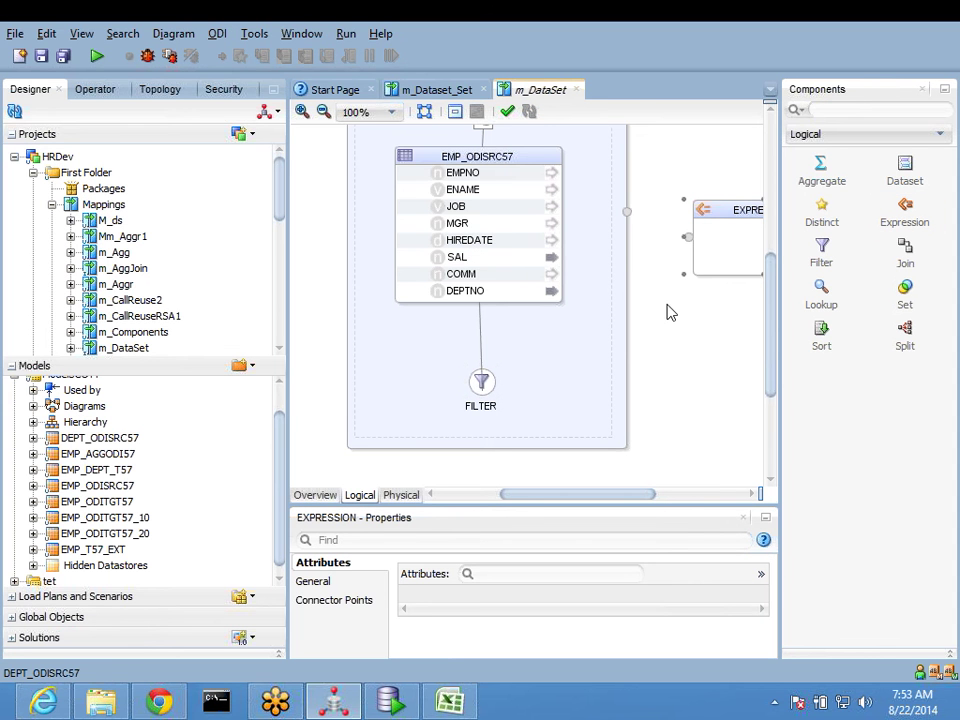
drag(627, 213, 689, 238)
click(493, 537)
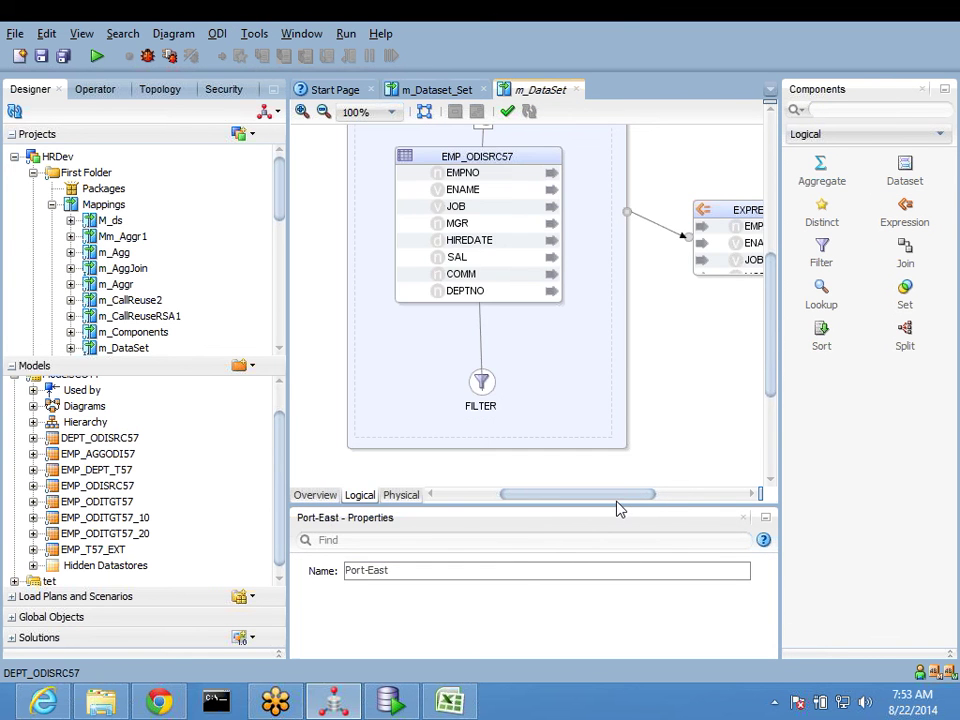
Step: Enlarge the Expression component downward so that all its attributes from EMPNO to LOC fit
drag(613, 498, 646, 496)
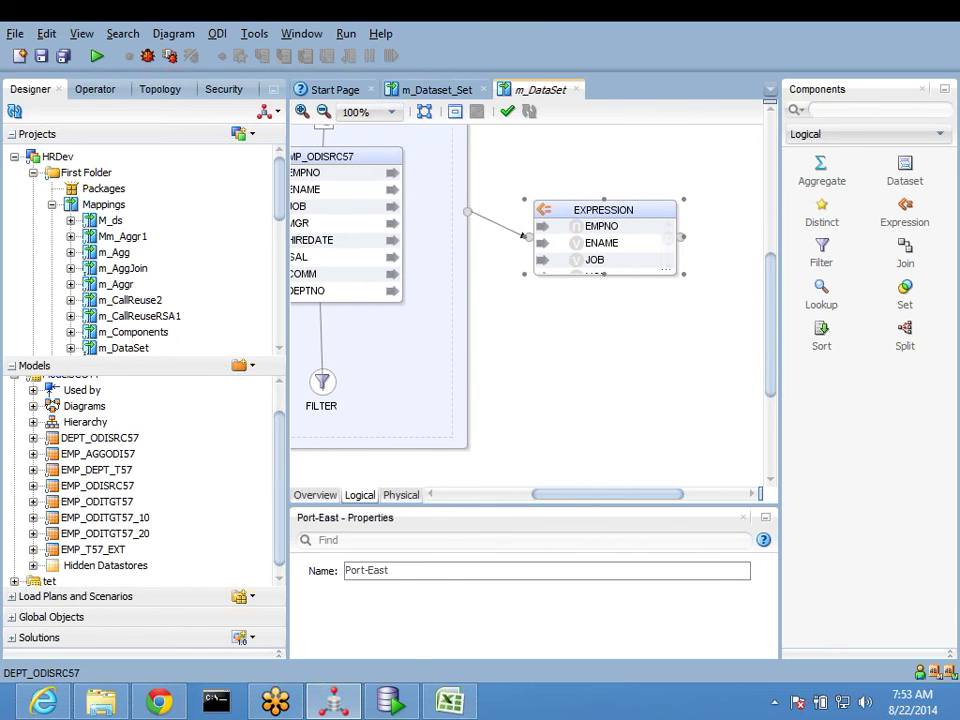
click(603, 283)
drag(604, 281, 624, 453)
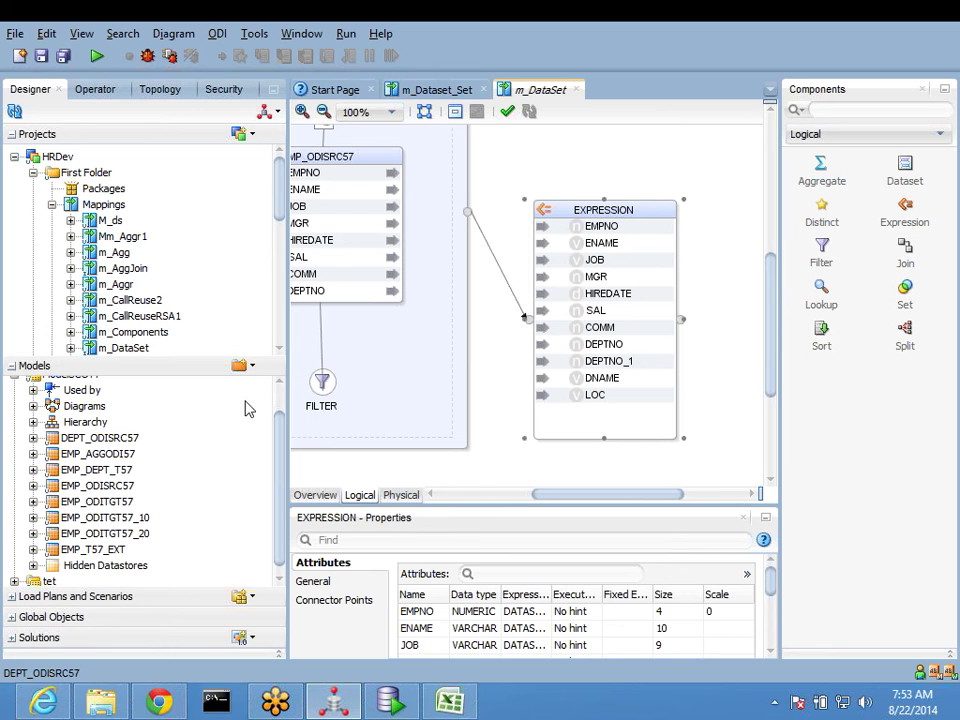
click(100, 439)
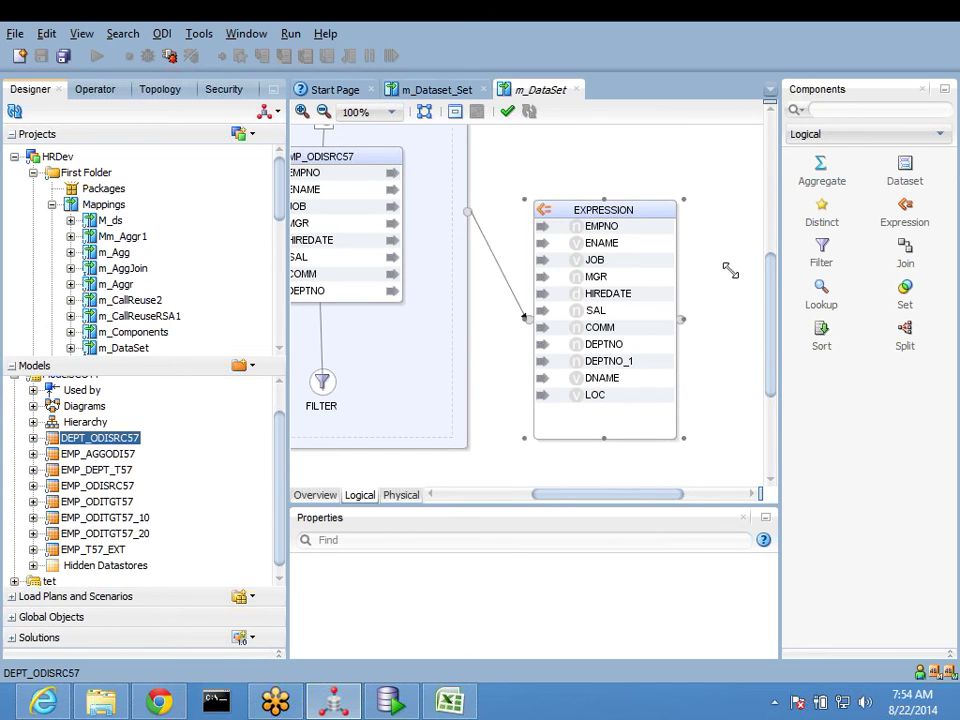
drag(730, 270, 732, 272)
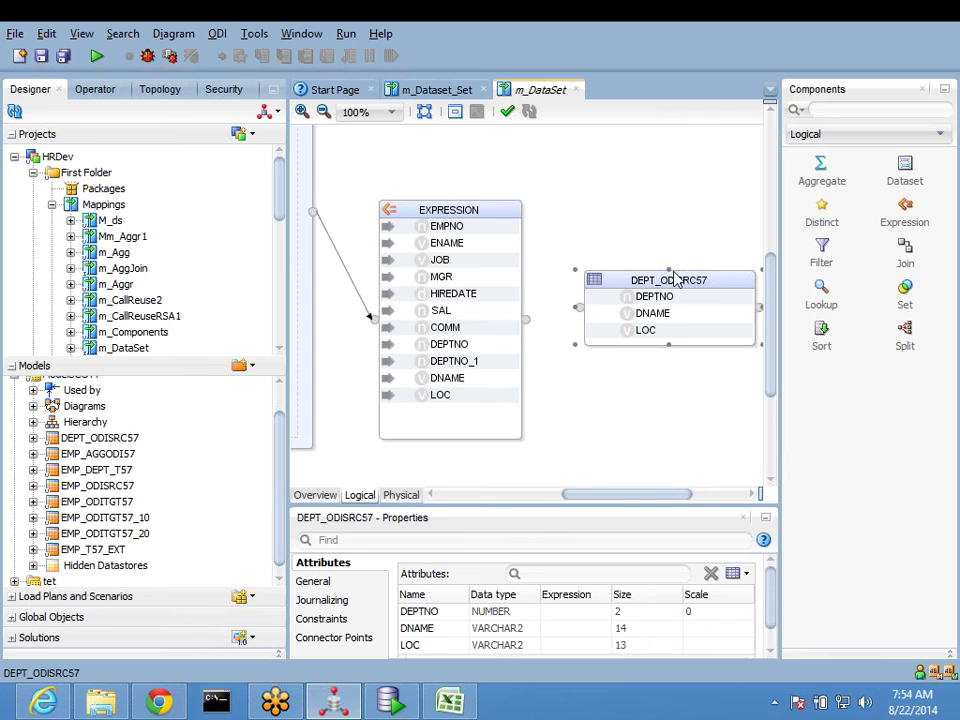
drag(674, 273, 670, 143)
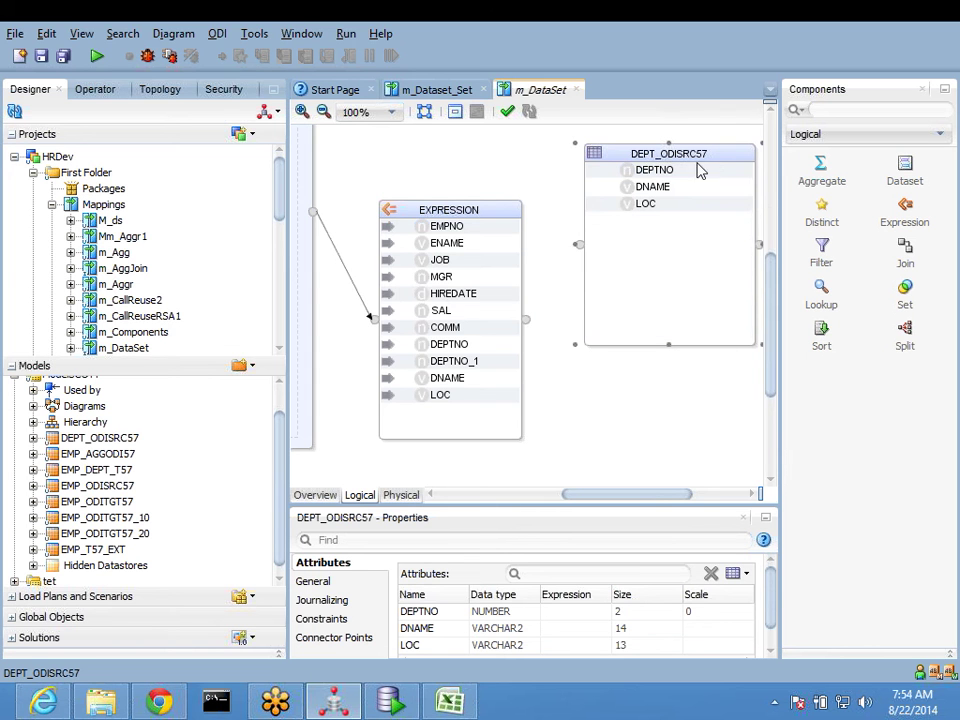
key(Delete)
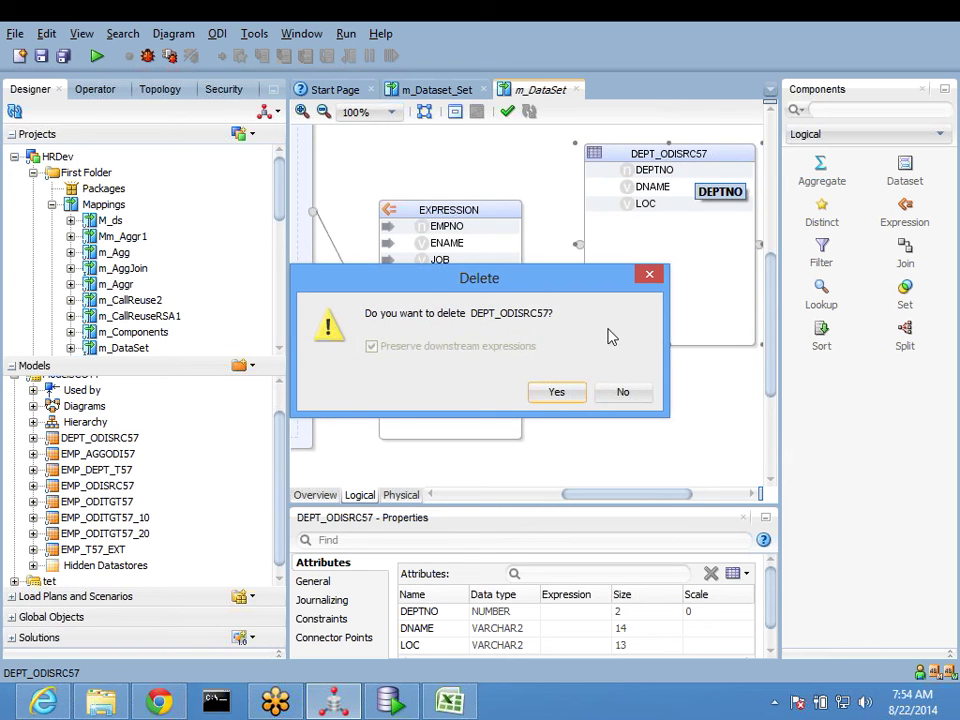
click(556, 392)
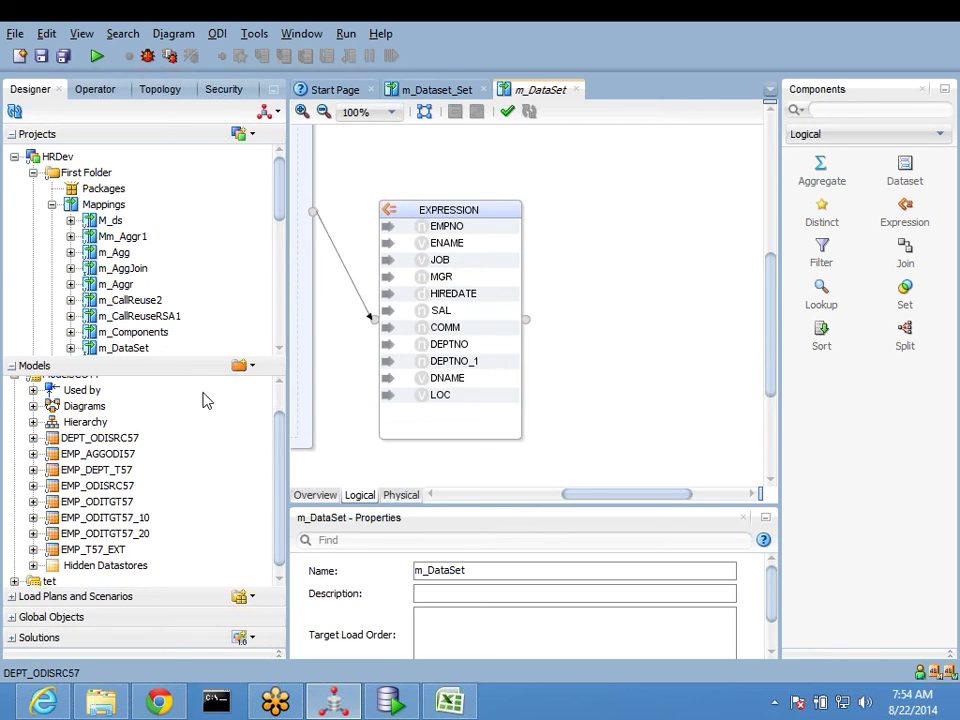
Step: Add the EMP_DEPT_T57 datastore as the target and connect the Expression's output to it, mapping the matching columns
click(110, 470)
drag(370, 316, 640, 280)
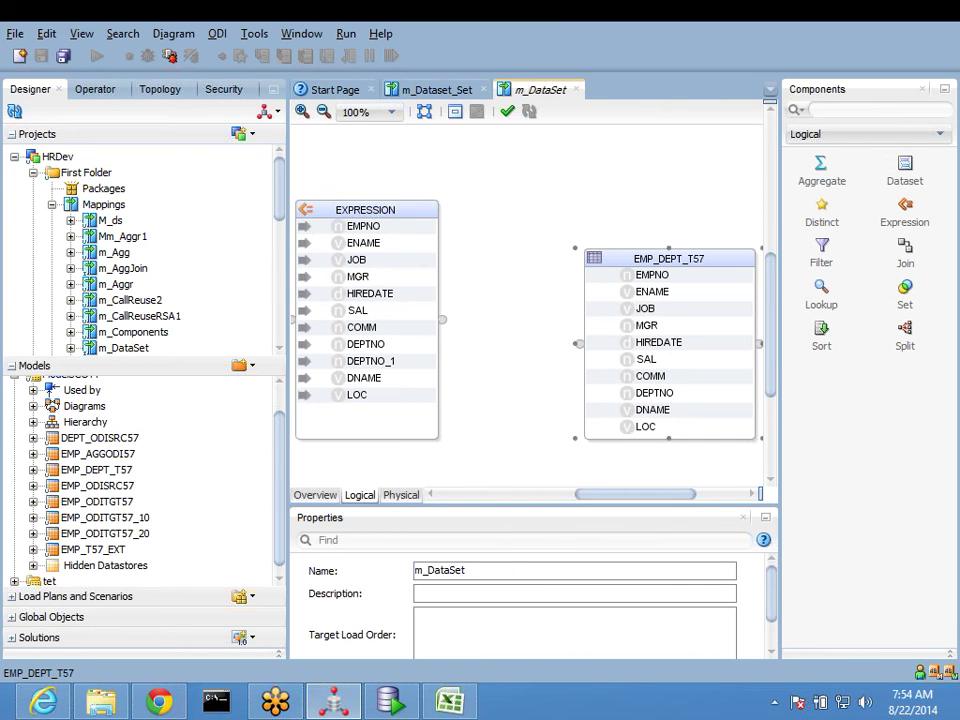
drag(564, 343, 579, 345)
click(494, 539)
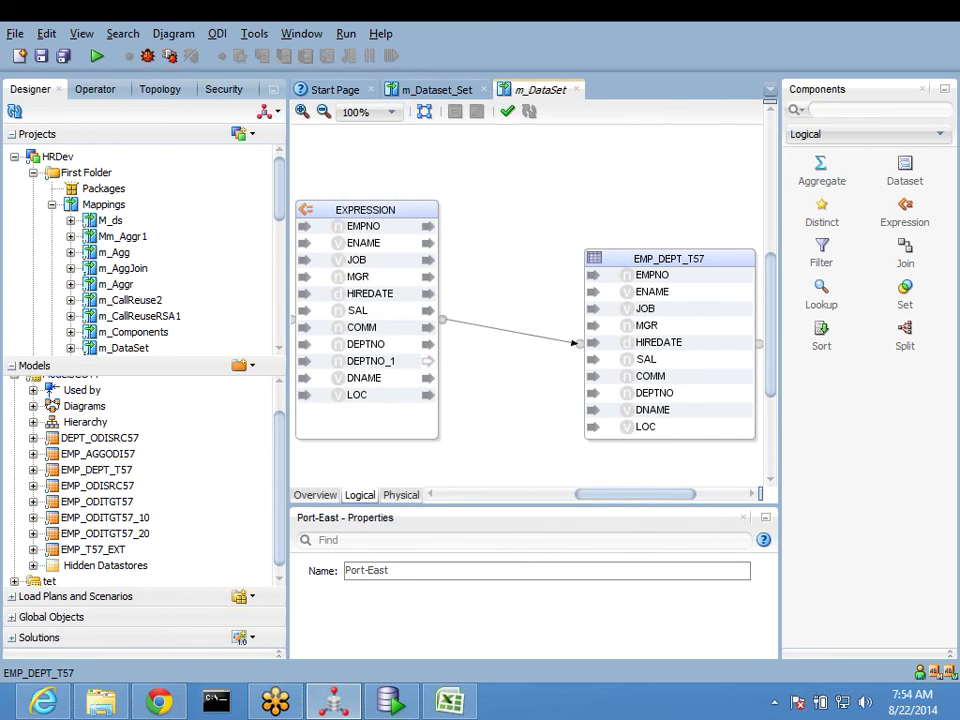
Step: Enlarge the EMP_DEPT_T57 target upward and inspect the mappings of its DEPTNO, DNAME, LOC and EMPNO columns
click(697, 258)
drag(697, 251, 697, 163)
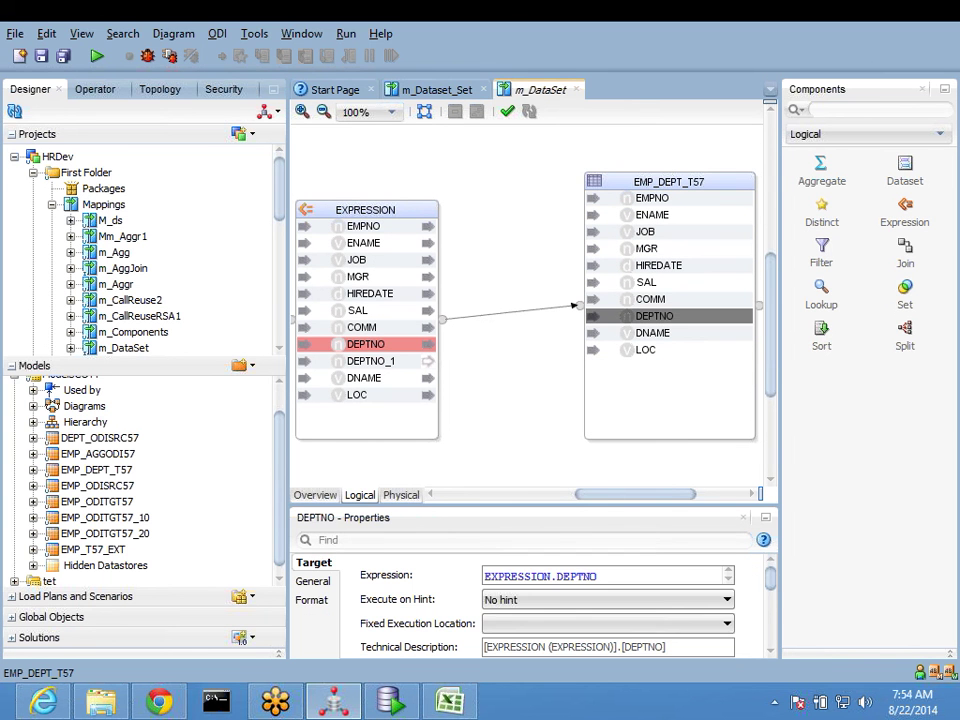
click(652, 332)
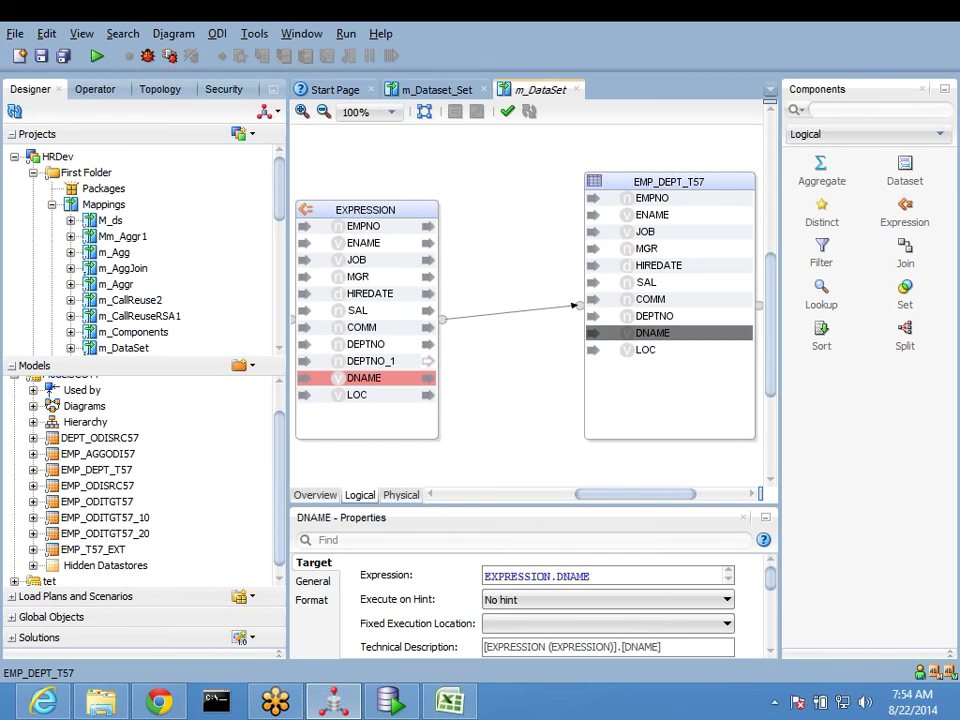
click(652, 349)
click(652, 198)
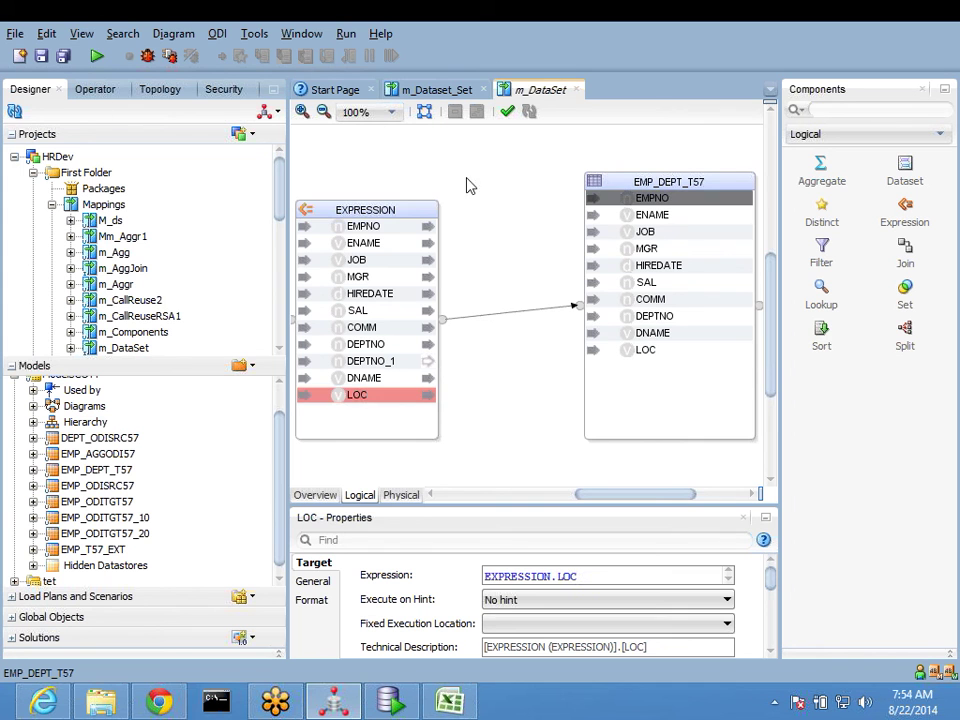
Step: Save the mapping and collapse the DATASET component to its icon form
click(46, 56)
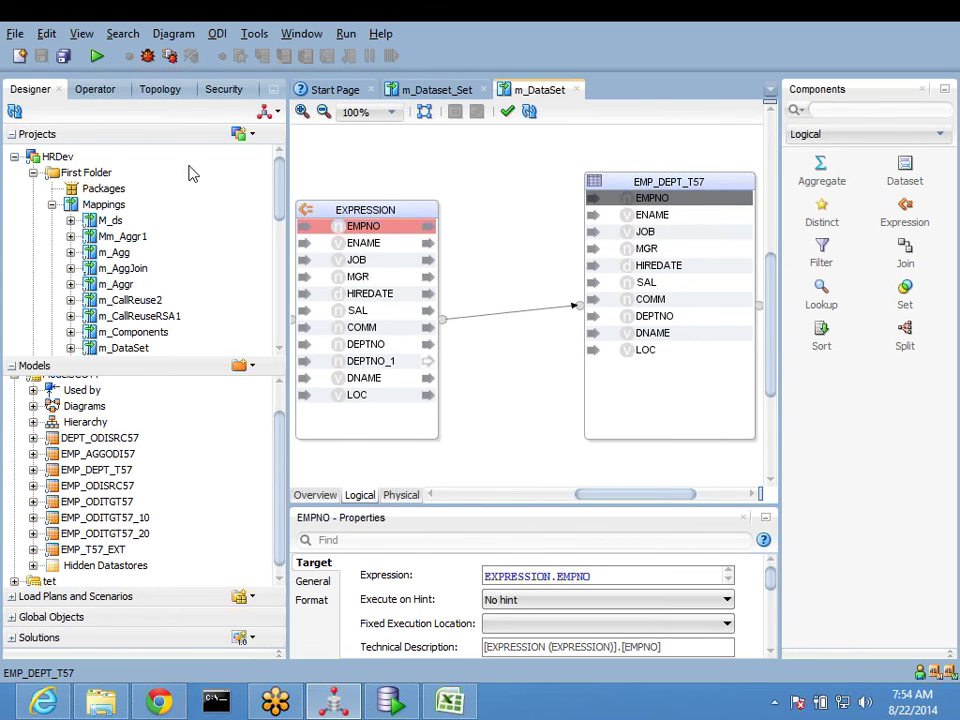
click(455, 495)
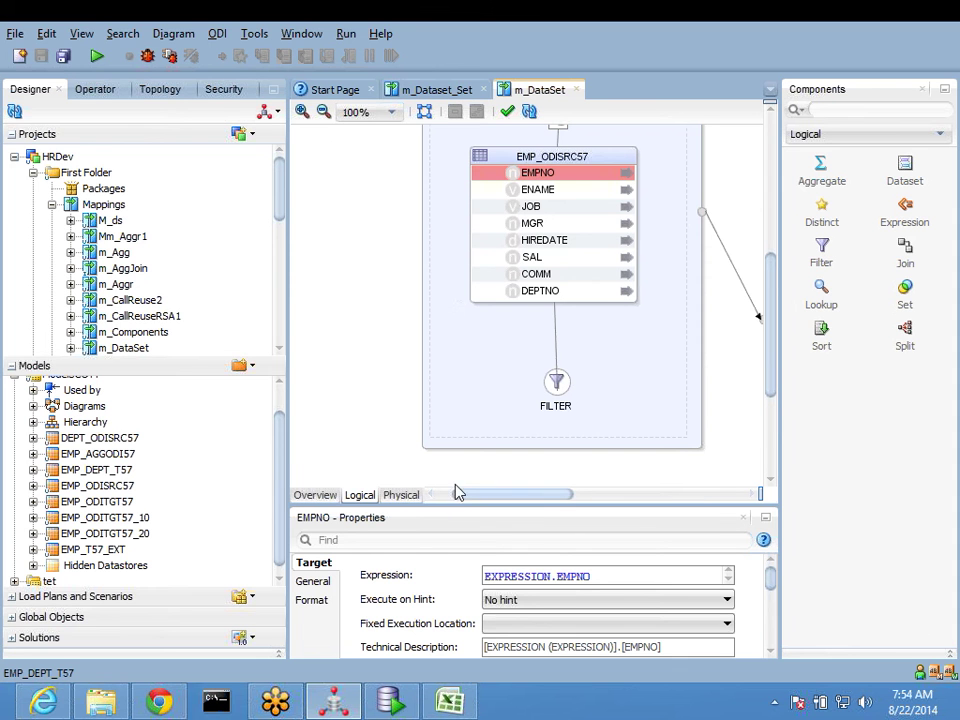
click(362, 270)
scroll(360, 270, up, 1)
scroll(360, 270, up, 6)
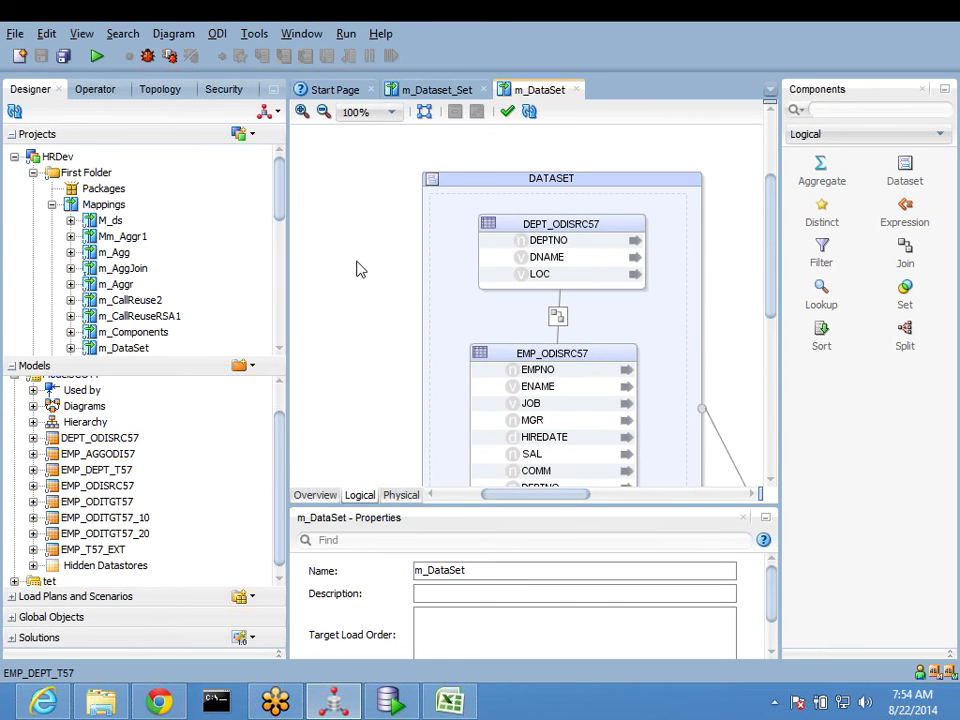
click(450, 186)
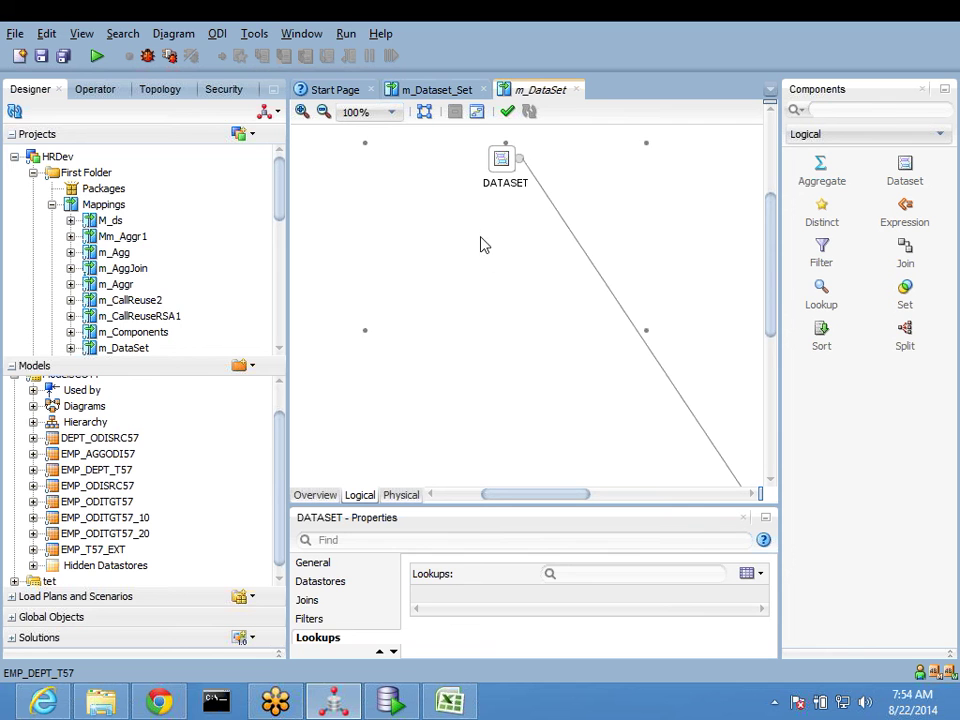
click(690, 300)
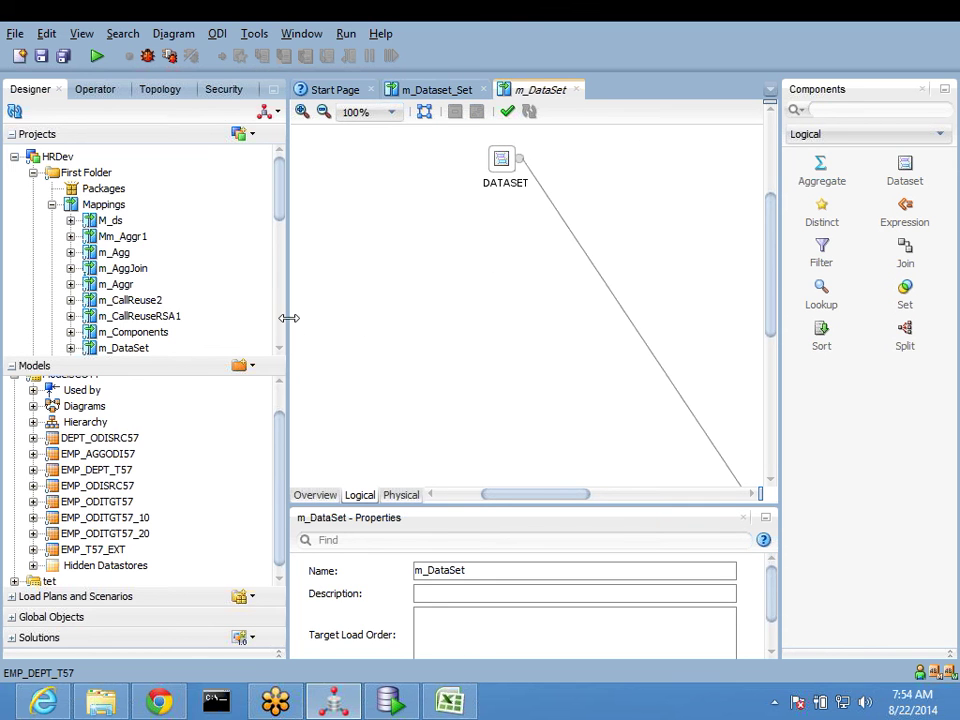
Step: Widen the diagram area and move the Expression component up towards the level of the collapsed dataset
drag(287, 318, 115, 345)
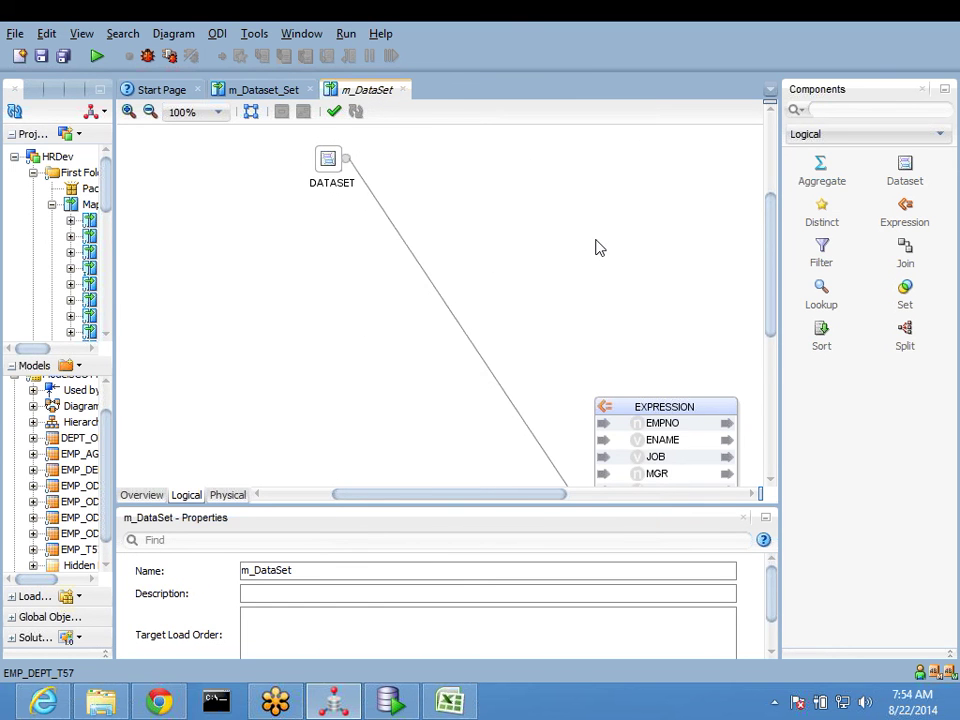
scroll(585, 259, down, 3)
scroll(585, 259, up, 2)
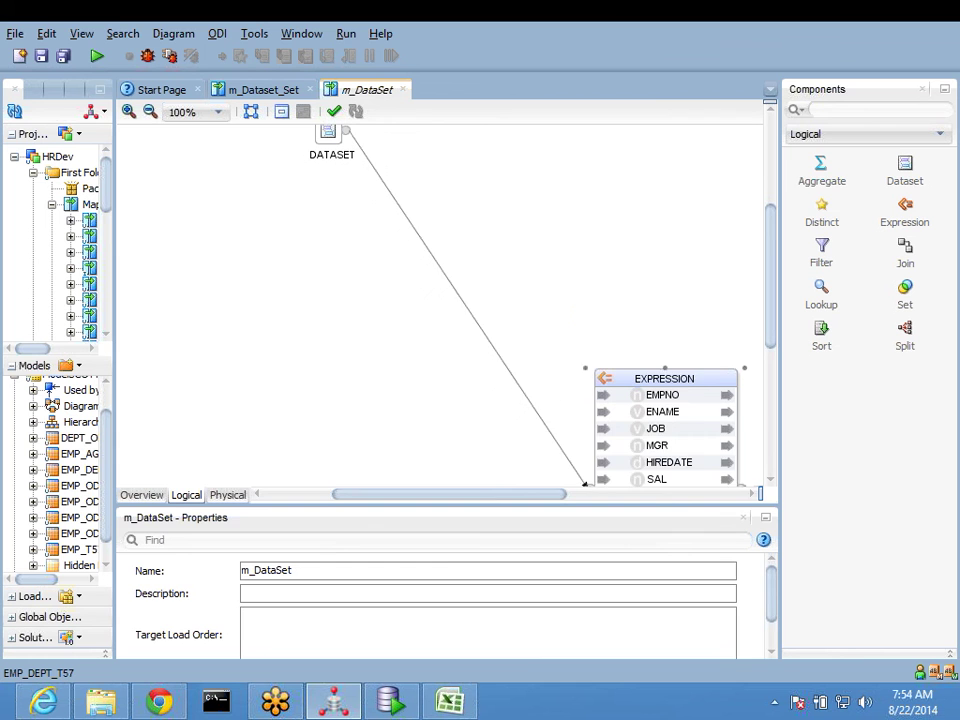
drag(660, 395, 646, 184)
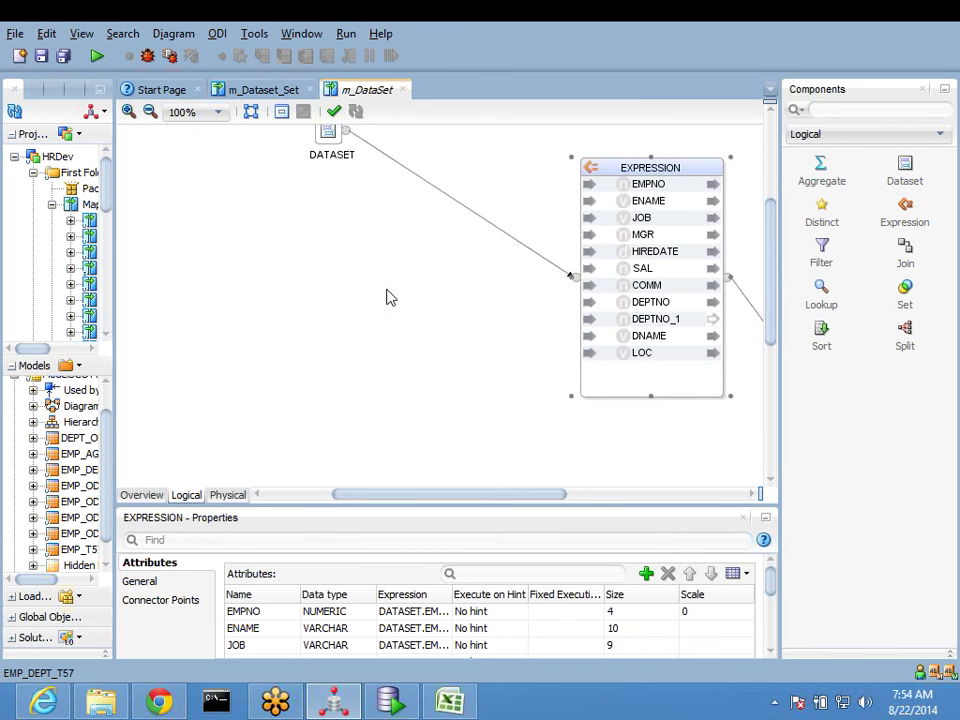
Step: Move the collapsed DATASET component farther away from the Expression and select it
scroll(388, 296, up, 5)
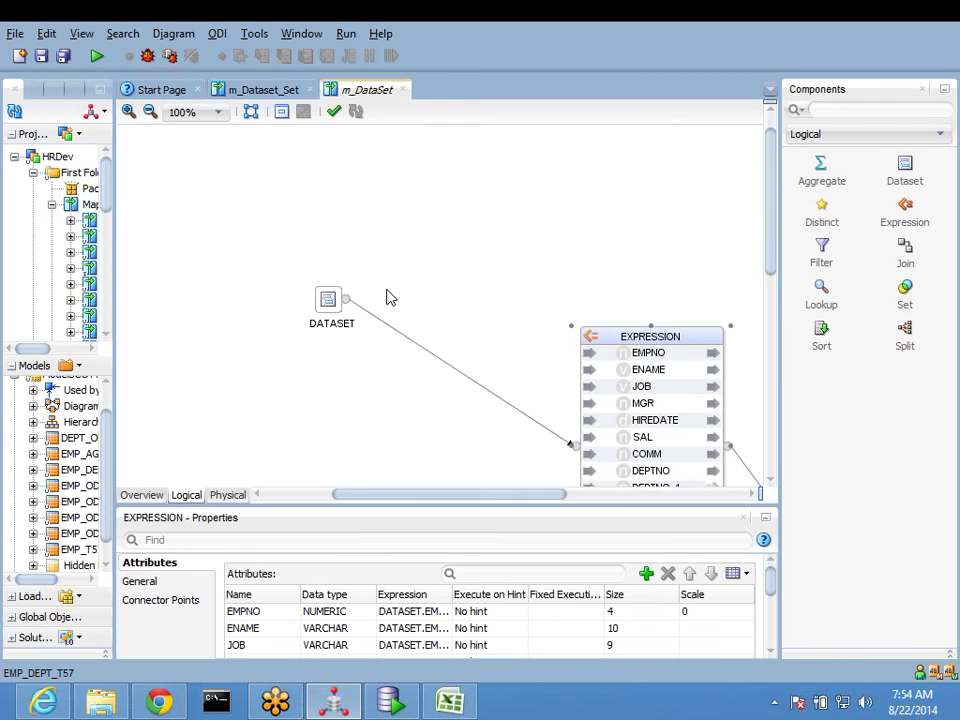
drag(333, 298, 220, 298)
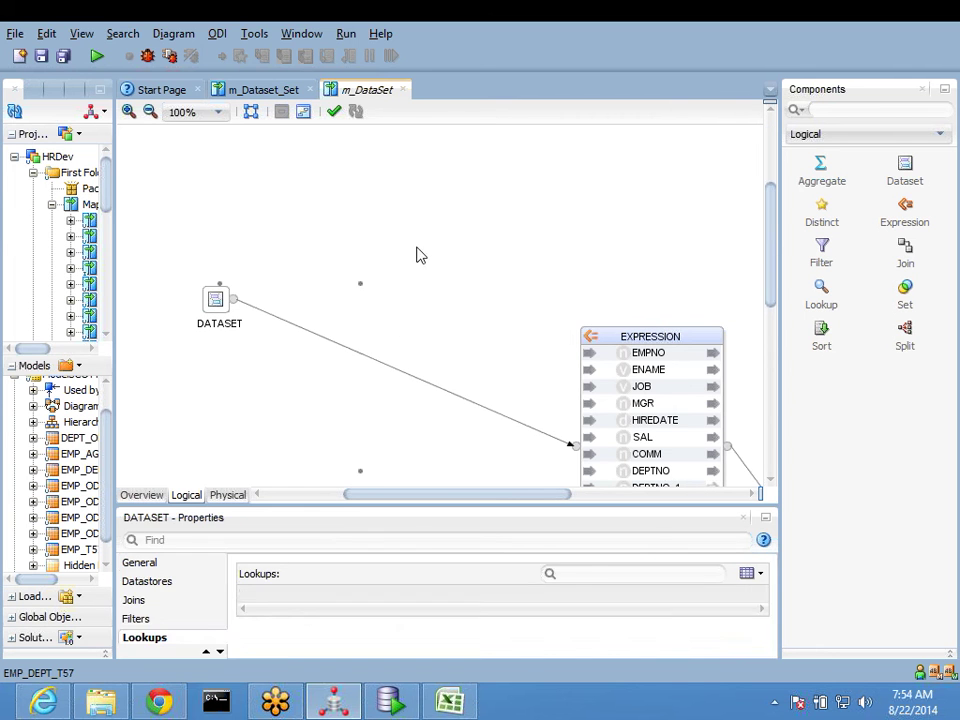
click(255, 299)
click(218, 302)
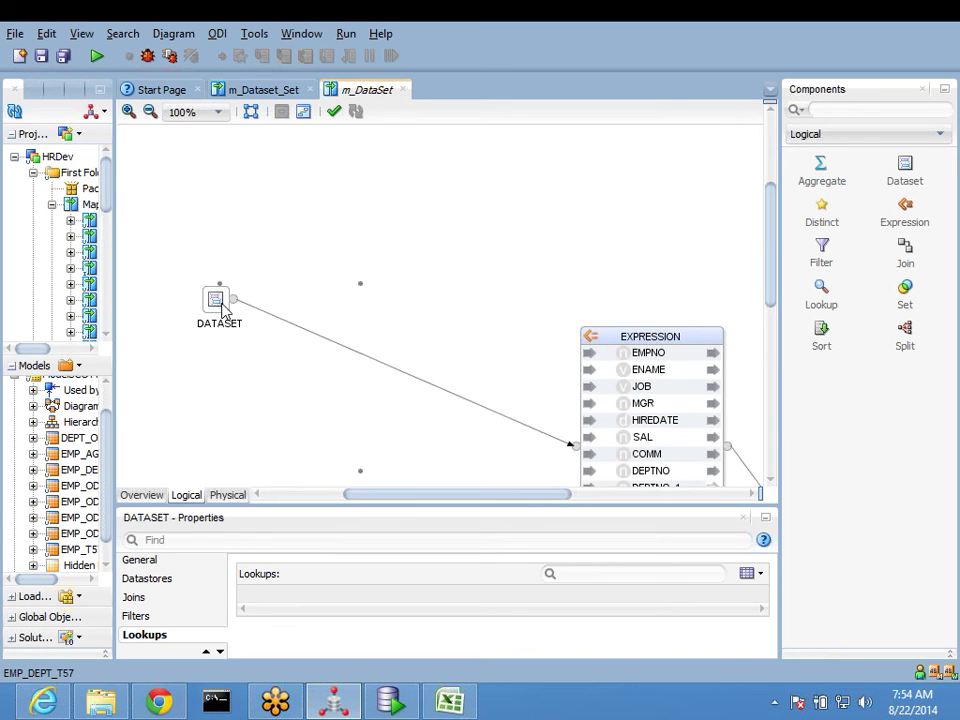
Step: Review the logical flow through to EMP_DEPT_T57 and open the mapping's physical design
drag(771, 274, 771, 348)
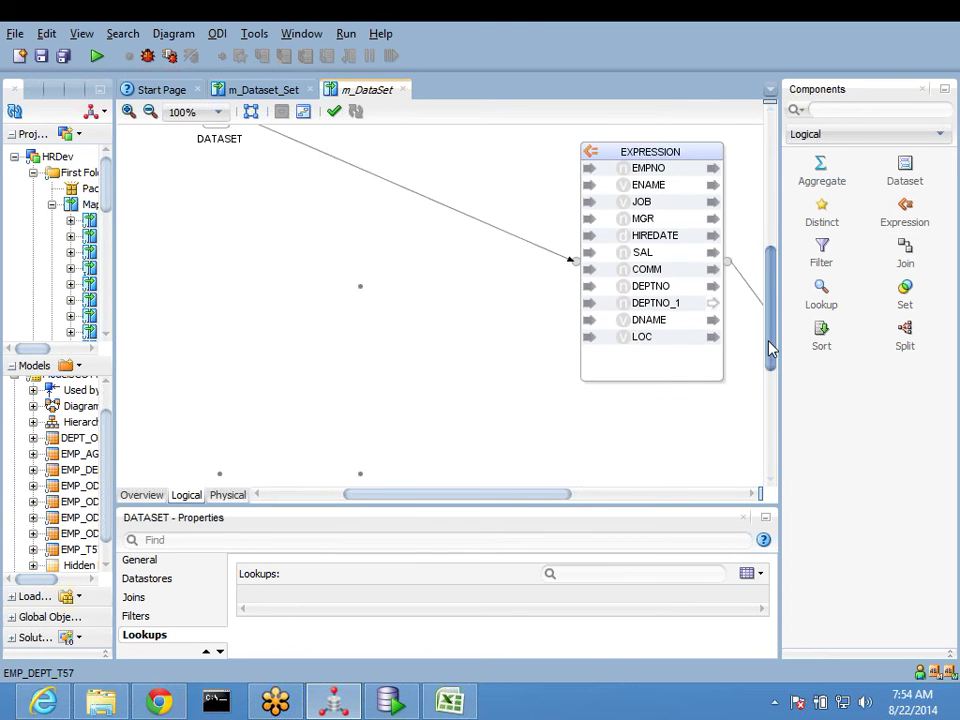
drag(568, 491, 678, 494)
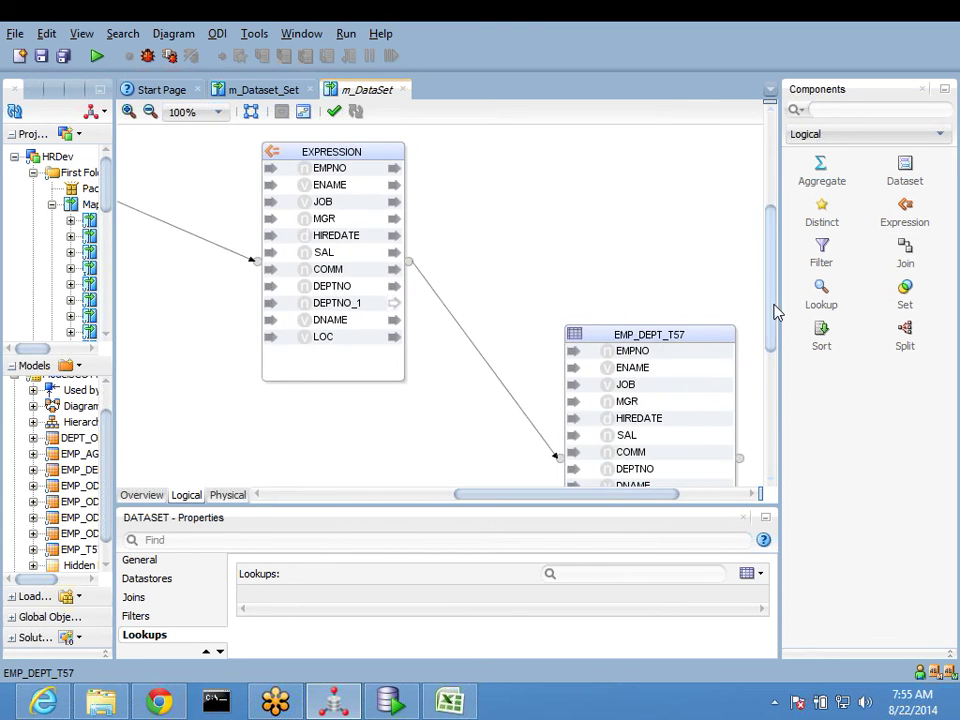
drag(773, 313, 392, 340)
click(265, 466)
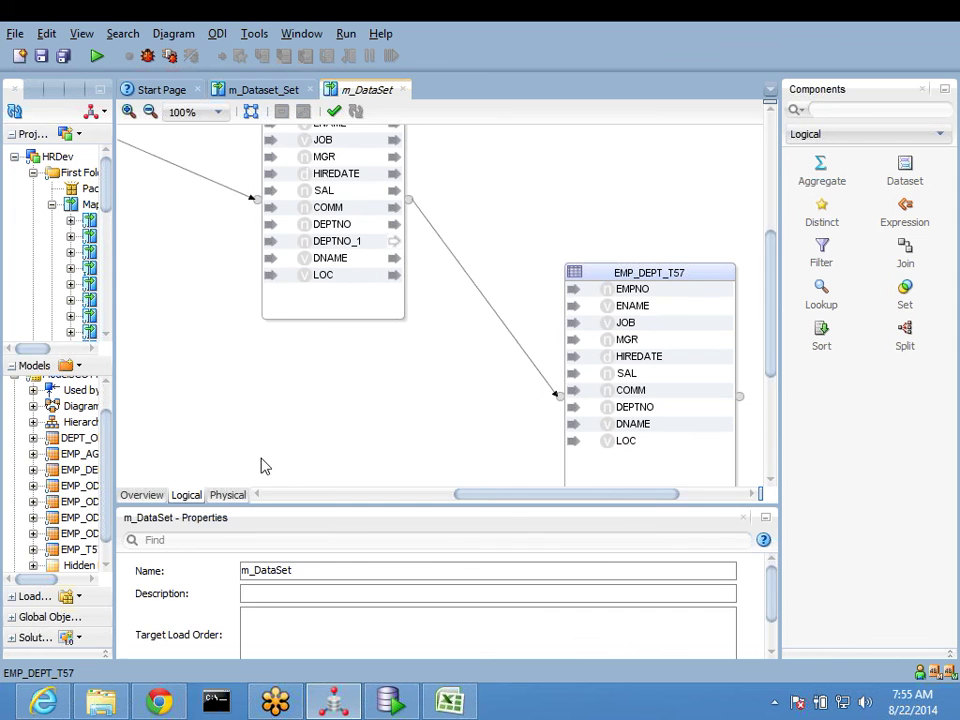
click(230, 497)
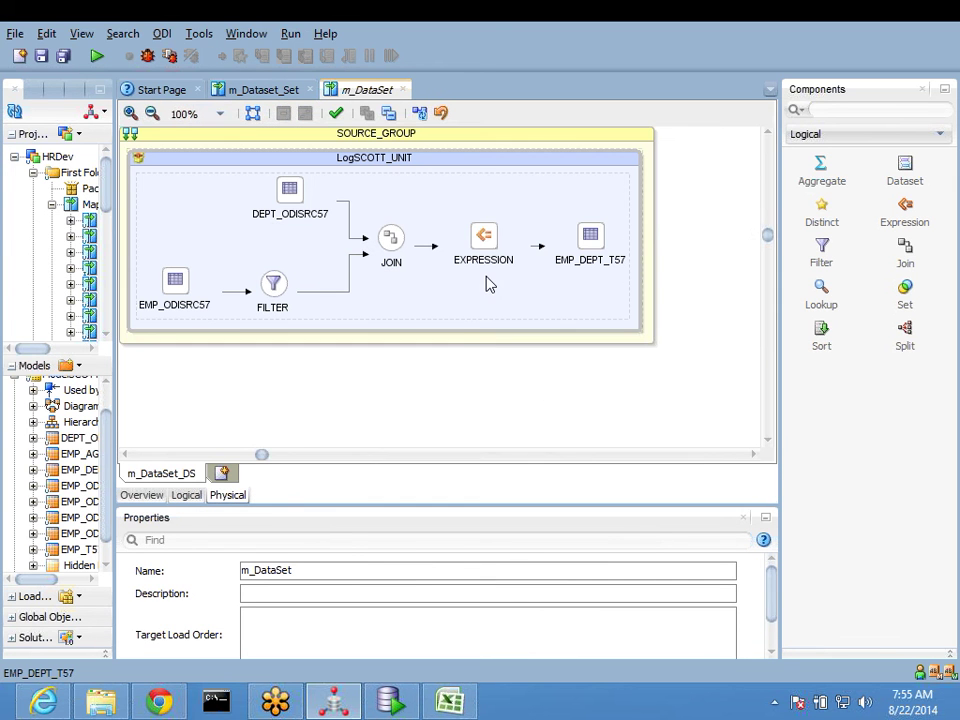
click(465, 337)
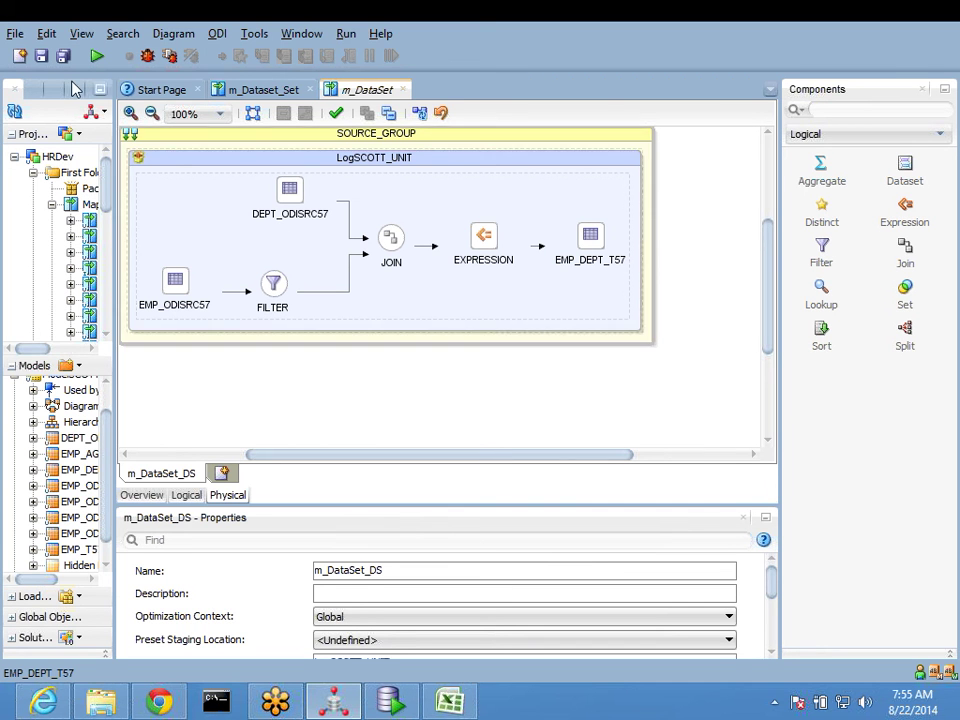
Step: Save the mapping and run its m_DataSet_DS deployment in the Global context with the Local (No Agent) agent at log level 5
click(40, 58)
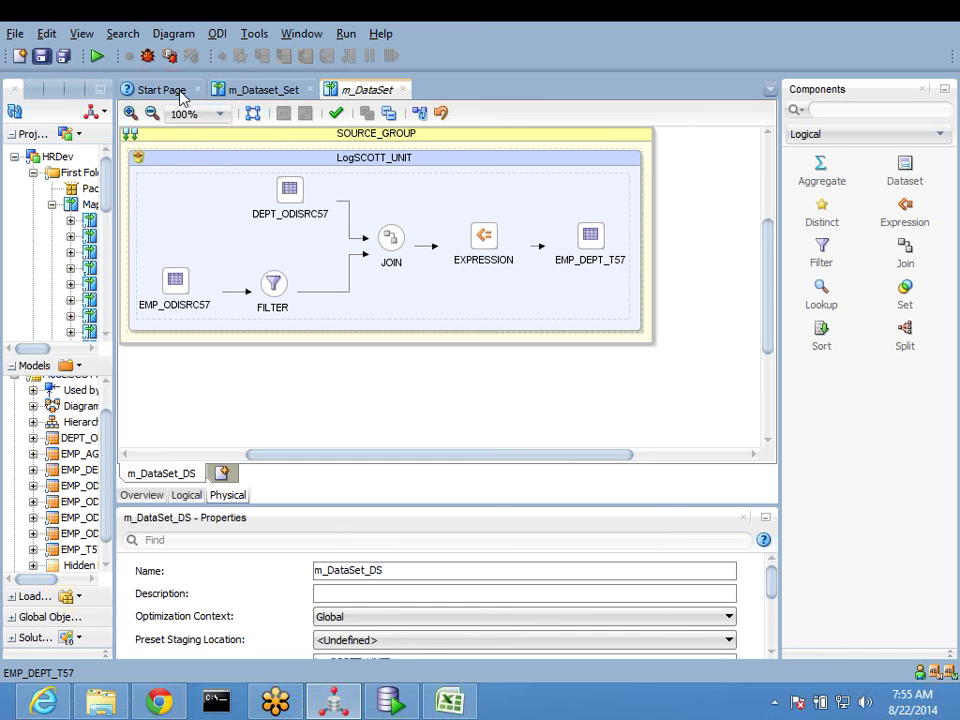
click(97, 56)
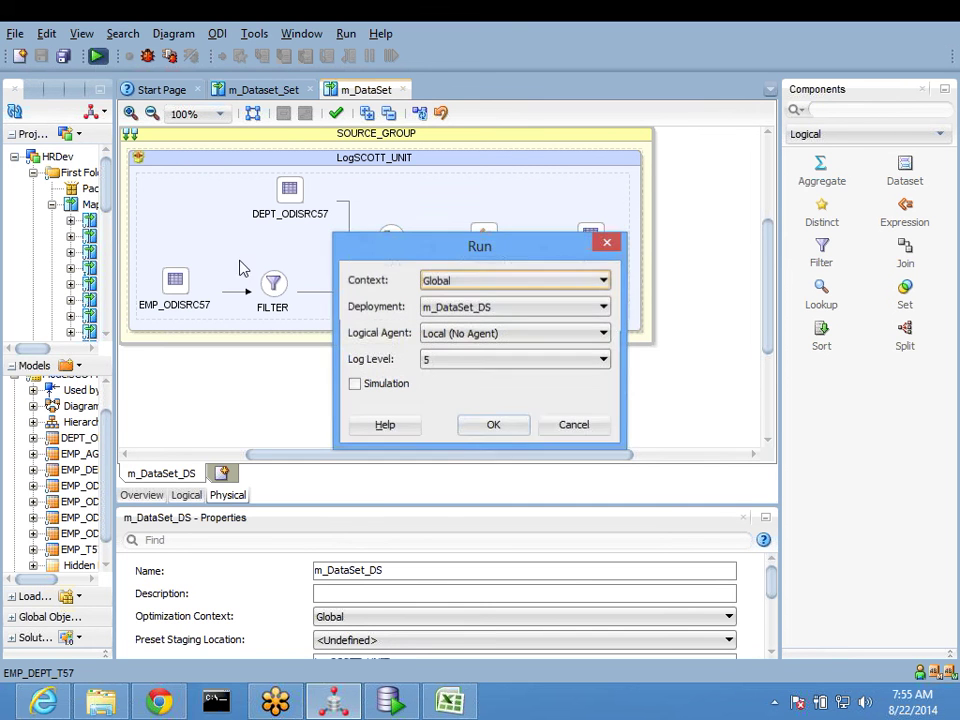
click(487, 426)
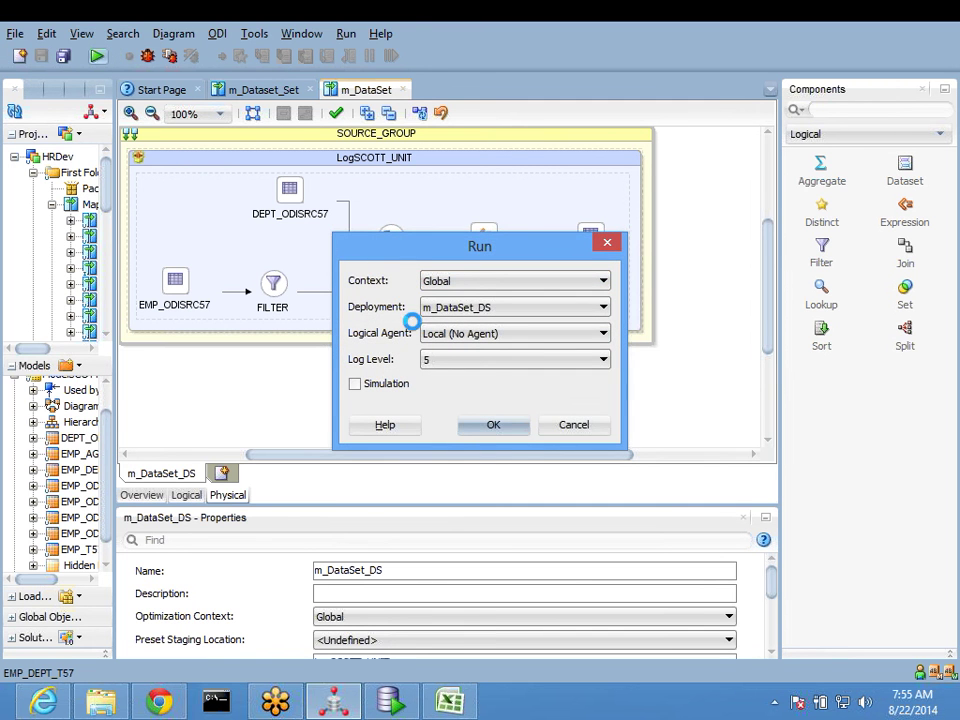
key(Return)
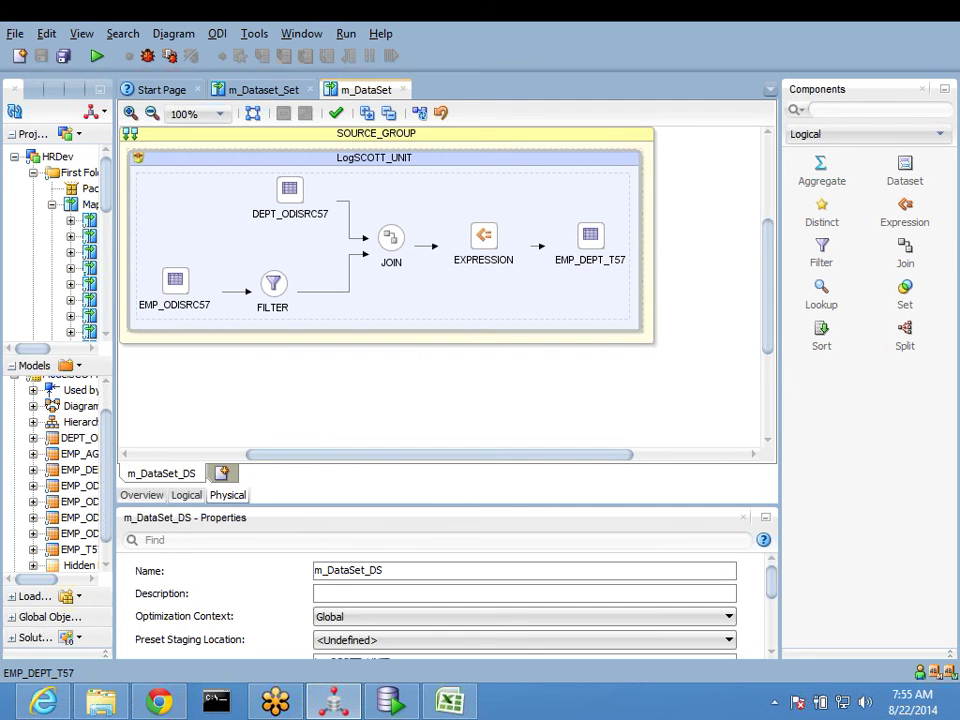
Step: Widen the navigator, refresh the Operator session list and expand the newest m_DataSet_DS_SESS session down to its Load EMP_DEPT_T57 task
drag(115, 300, 262, 300)
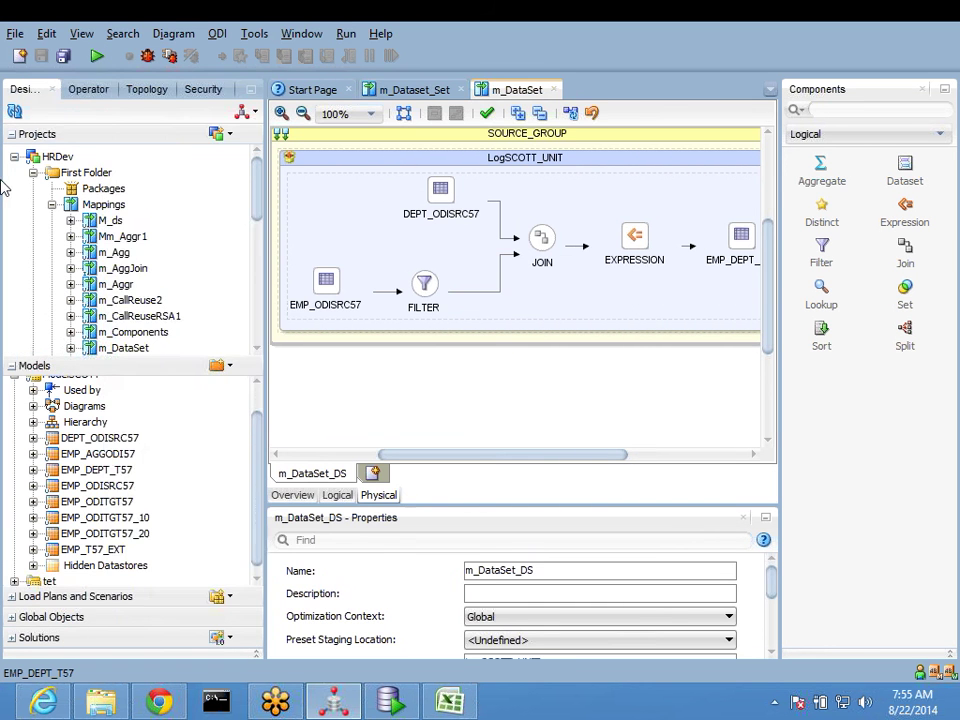
click(82, 89)
click(12, 111)
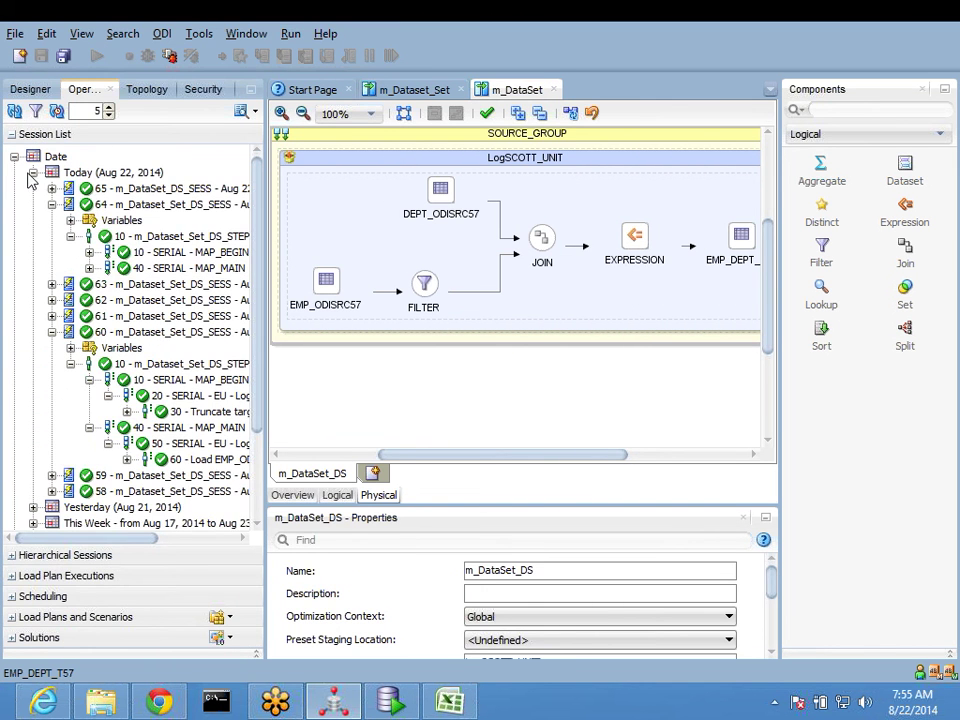
click(52, 204)
click(52, 188)
click(70, 220)
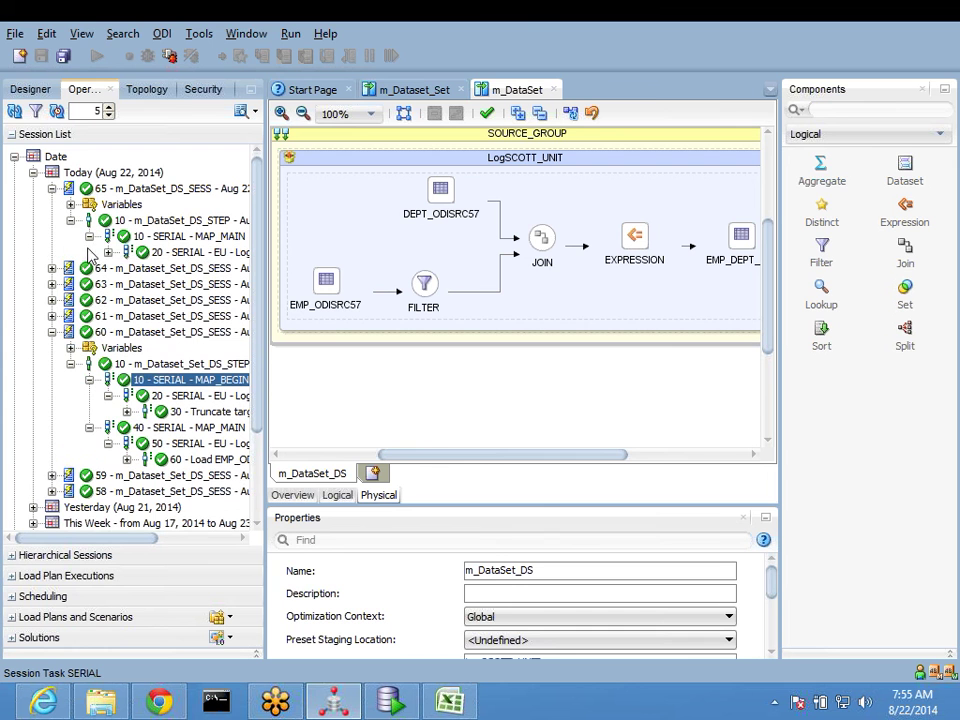
click(108, 252)
click(203, 272)
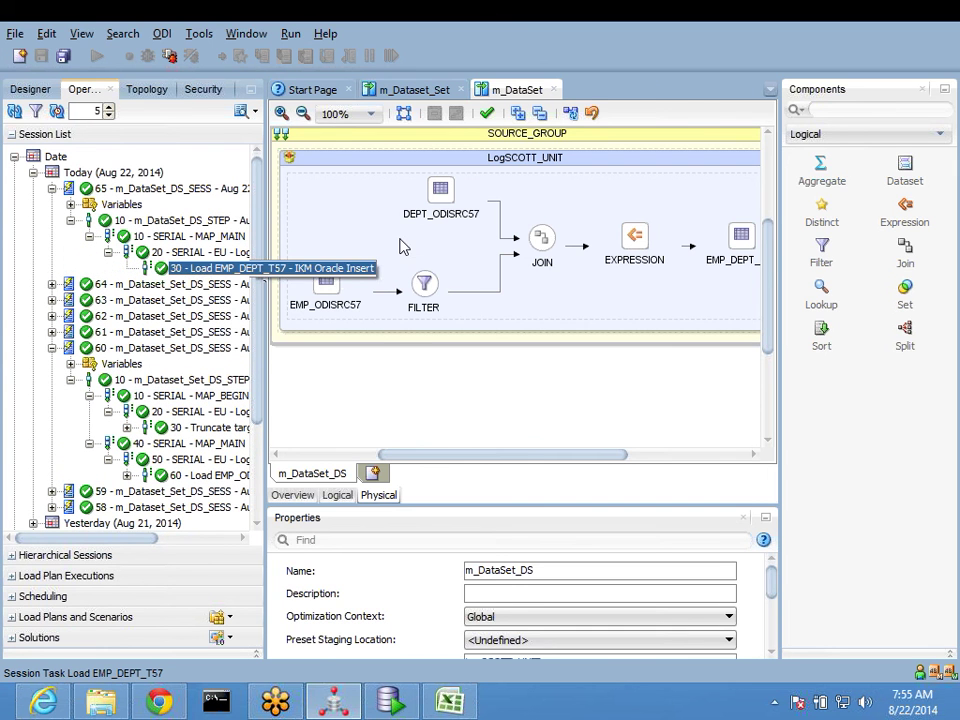
Step: Examine the executed target code of the Load EMP_DEPT_T57 task, checking its FROM tables and WHERE conditions
double_click(203, 272)
click(289, 133)
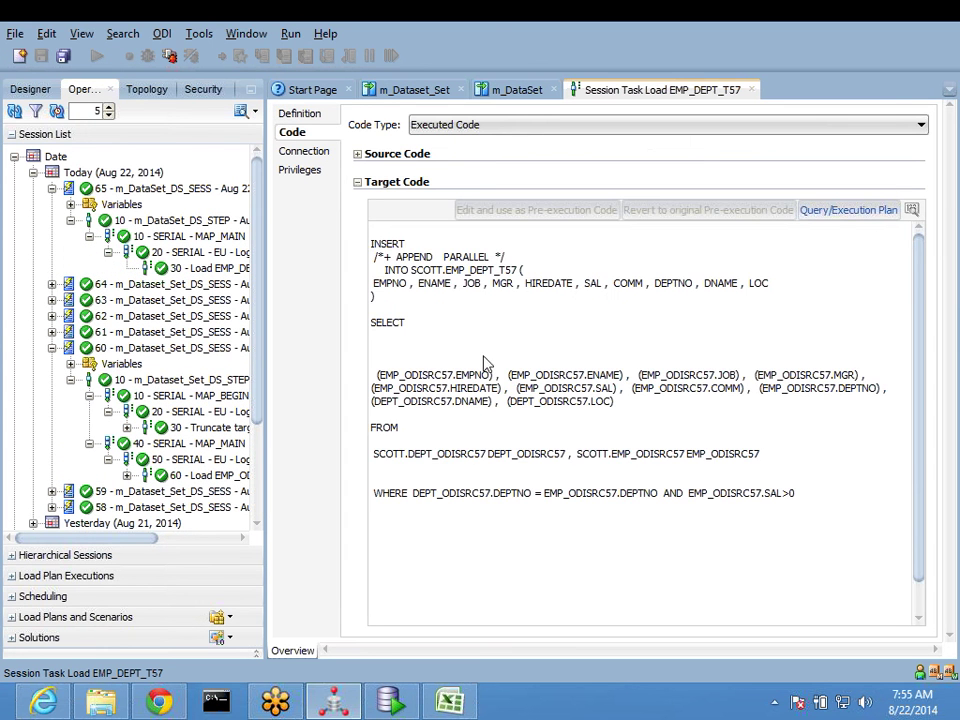
drag(437, 455, 760, 455)
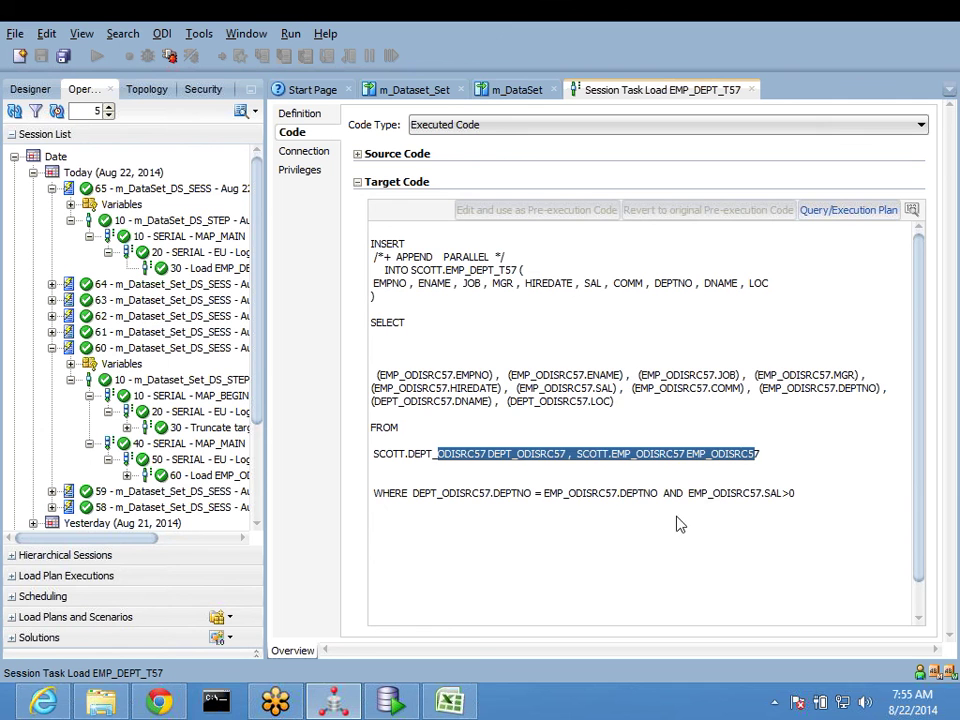
drag(544, 493, 600, 508)
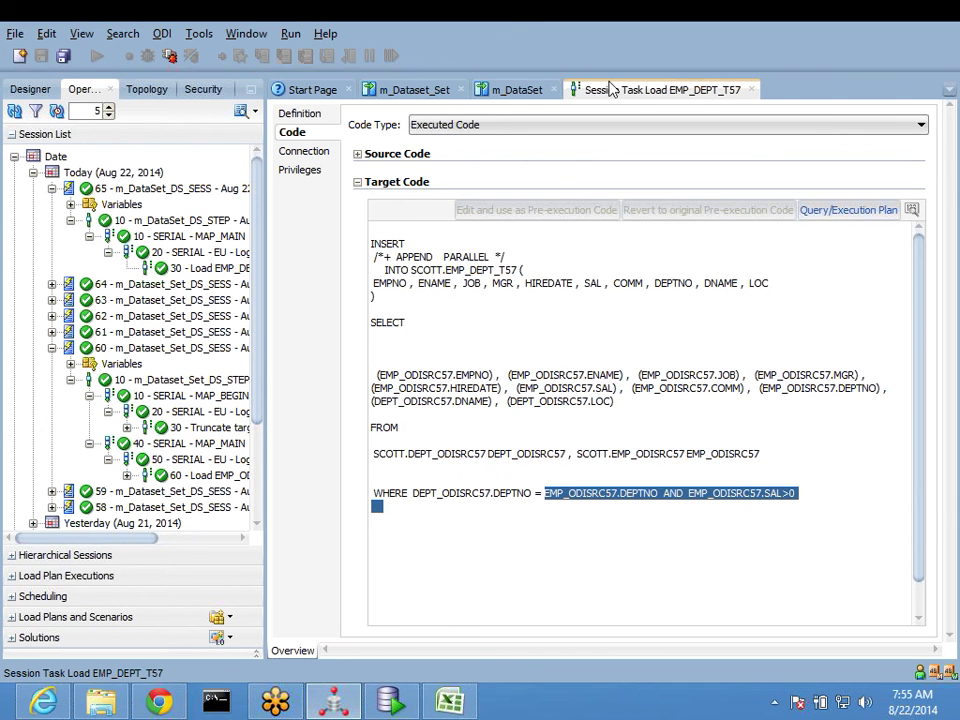
Step: Close the session task, m_DataSet and m_Dataset_Set editors
click(752, 89)
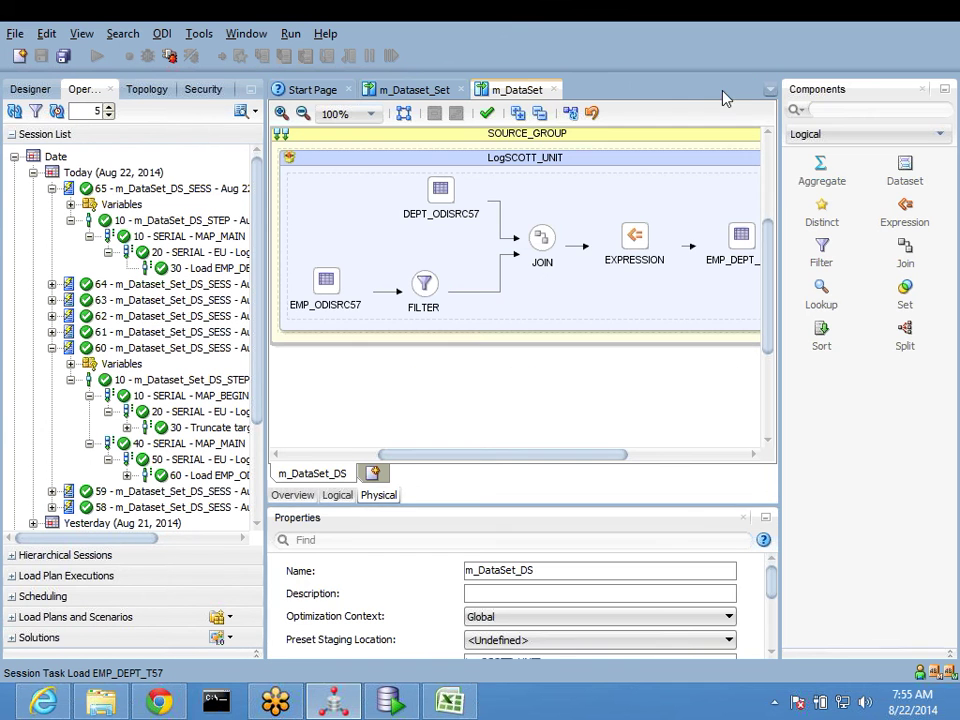
click(553, 89)
click(470, 380)
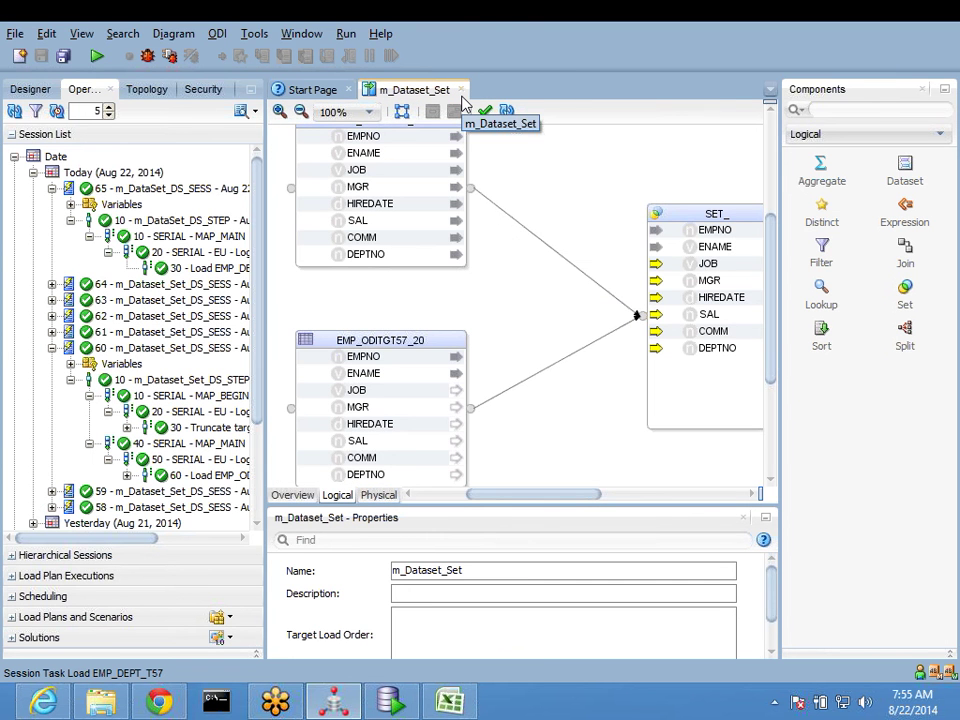
click(461, 89)
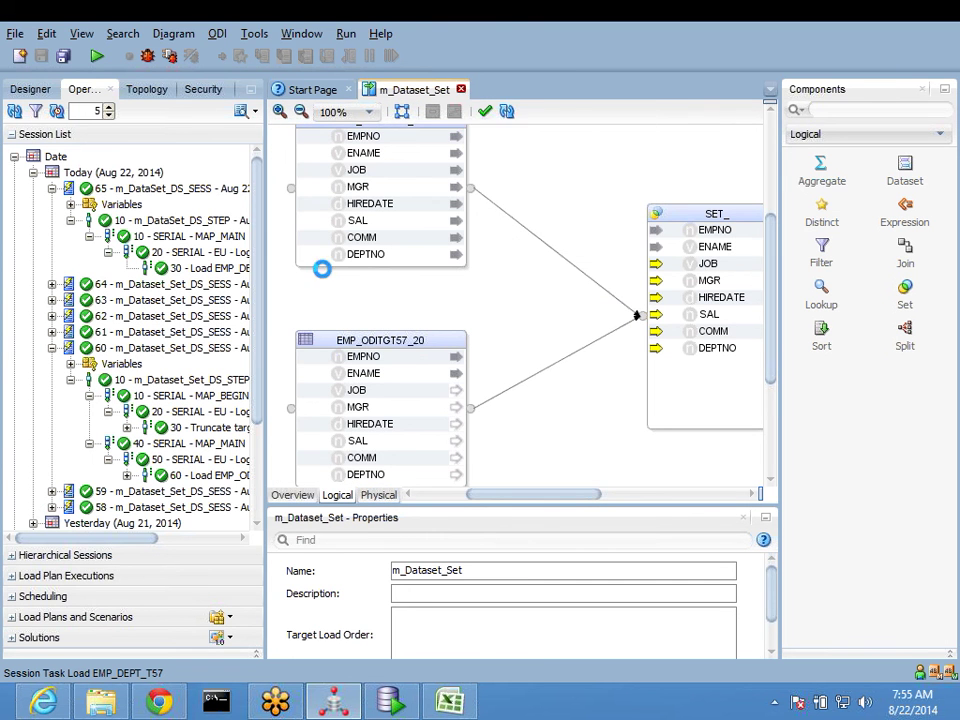
Step: Widen the navigator further and return to the Mappings node of First Folder in Designer
drag(263, 336, 388, 374)
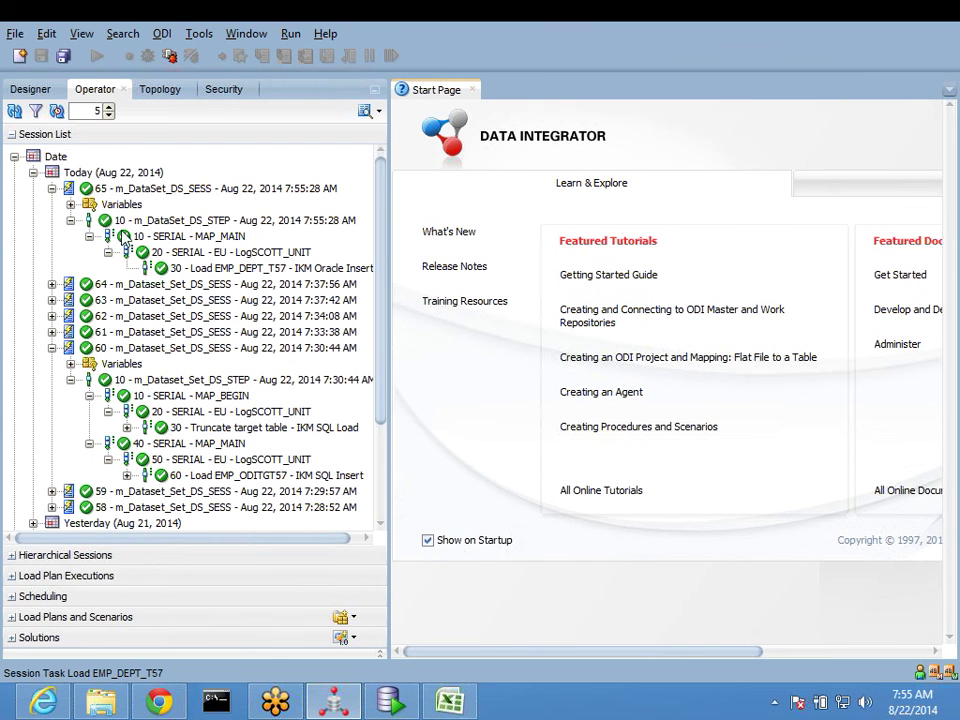
click(20, 89)
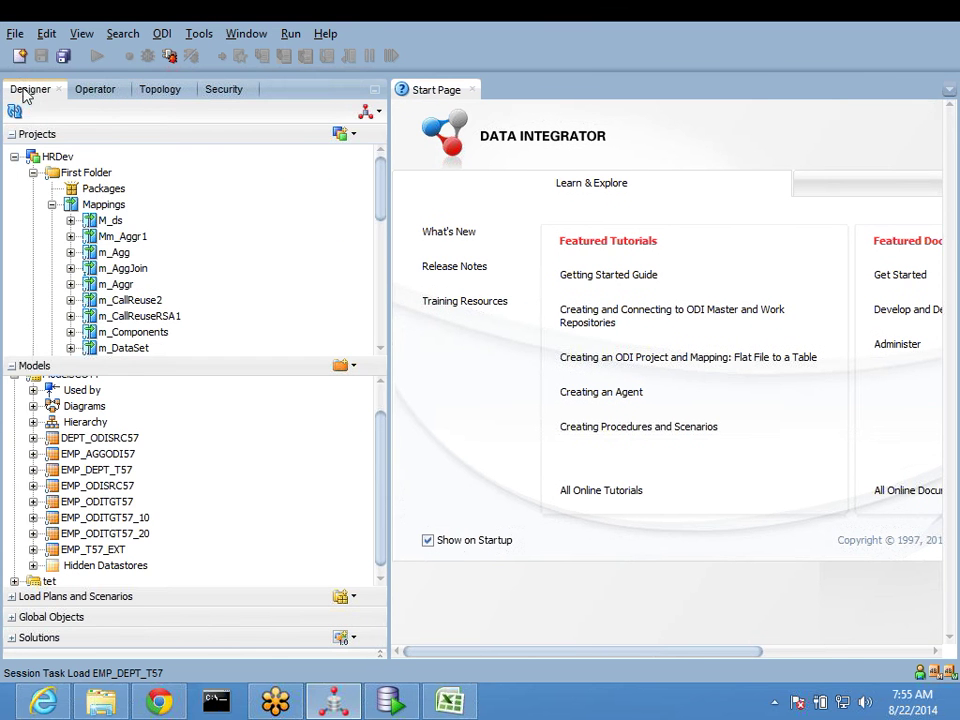
click(106, 206)
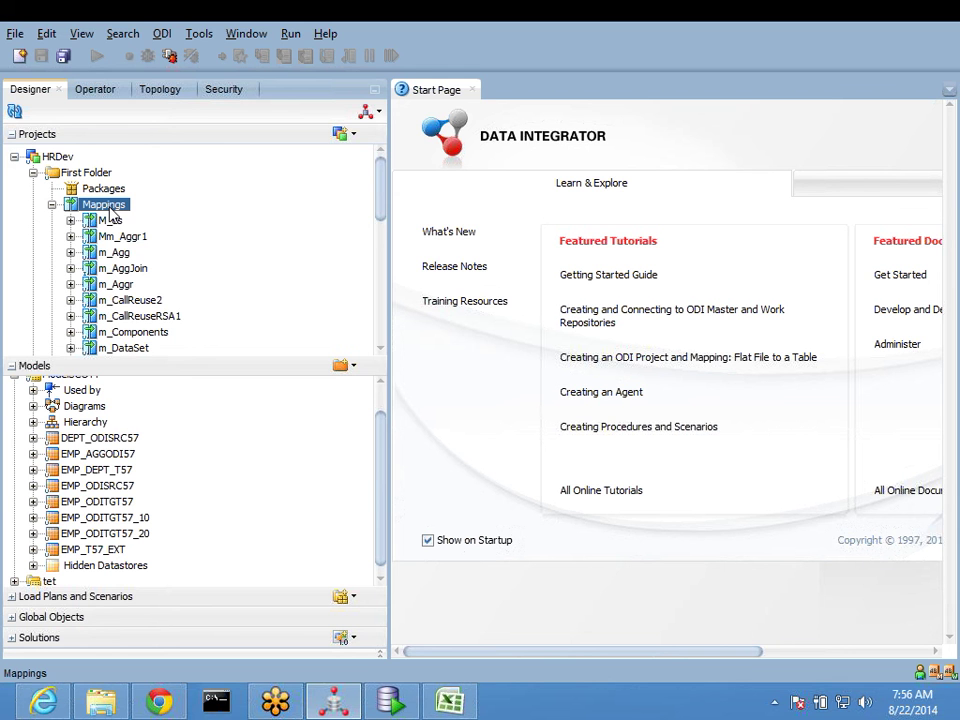
Step: Switch to the odi57 workbook in Excel and insert a new worksheet after Sheet7
click(451, 704)
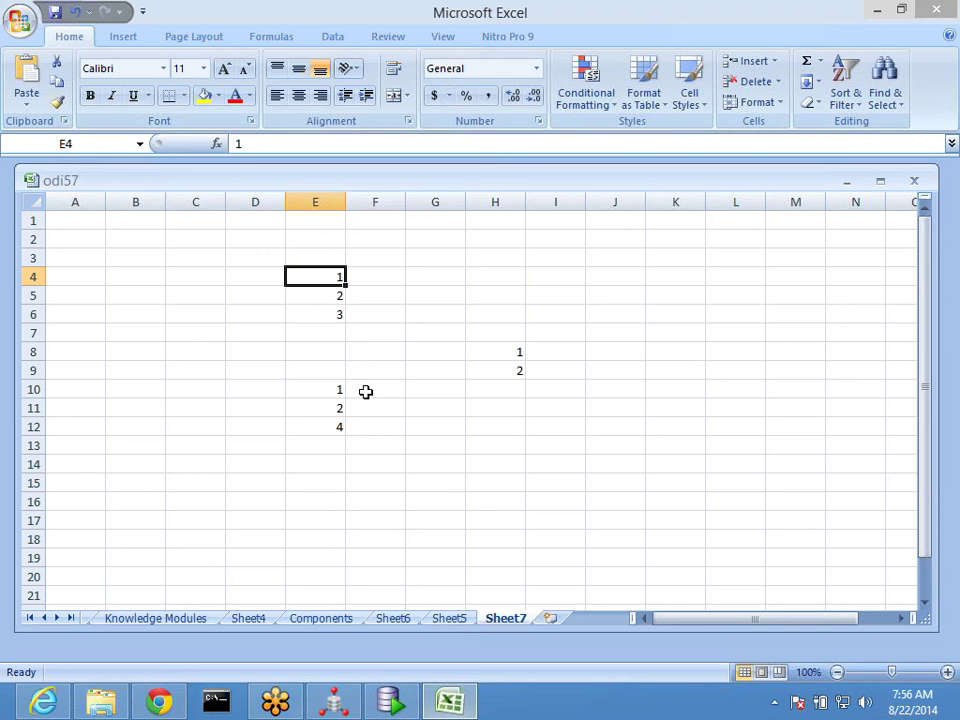
click(549, 618)
click(255, 405)
click(248, 352)
scroll(244, 362, up, 3)
click(217, 353)
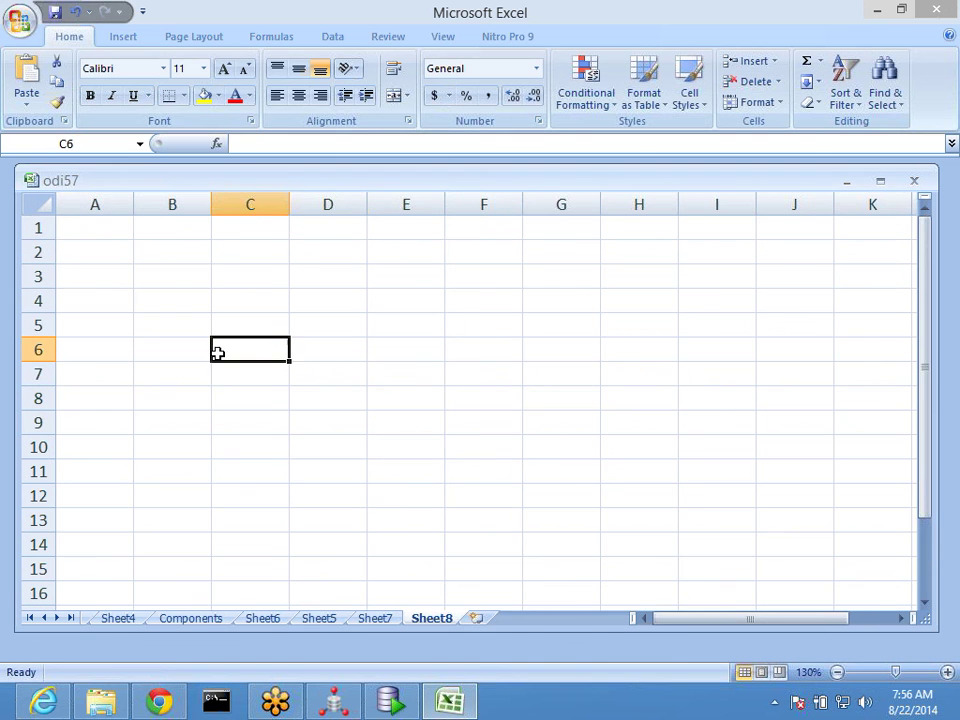
Step: Enter the heading LKM in cell A1 and make it bold
click(96, 234)
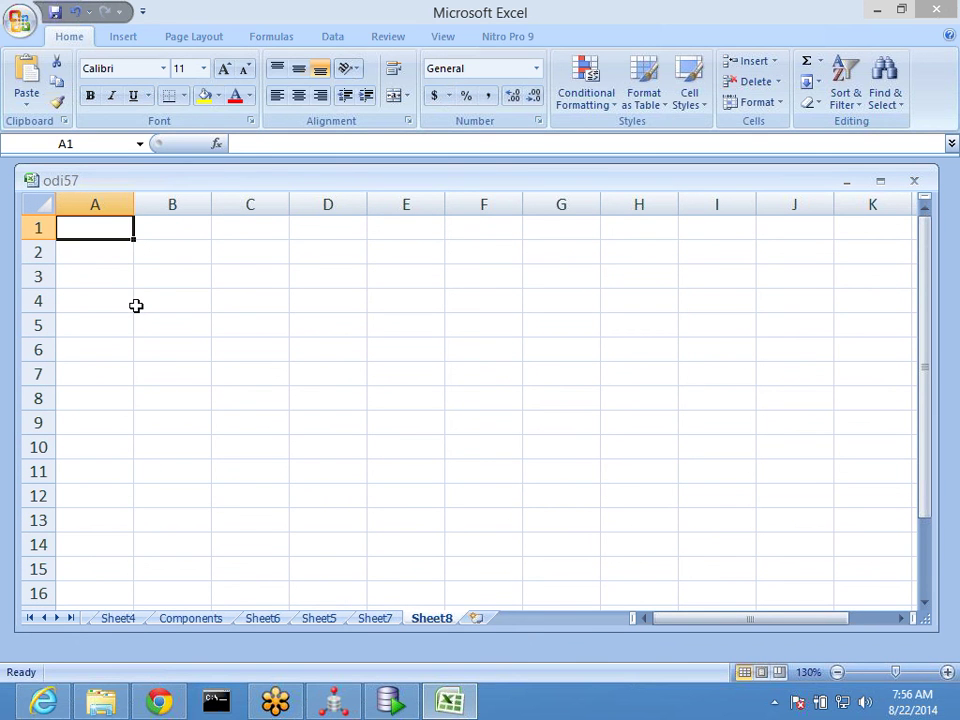
text(LKM)
key(Return)
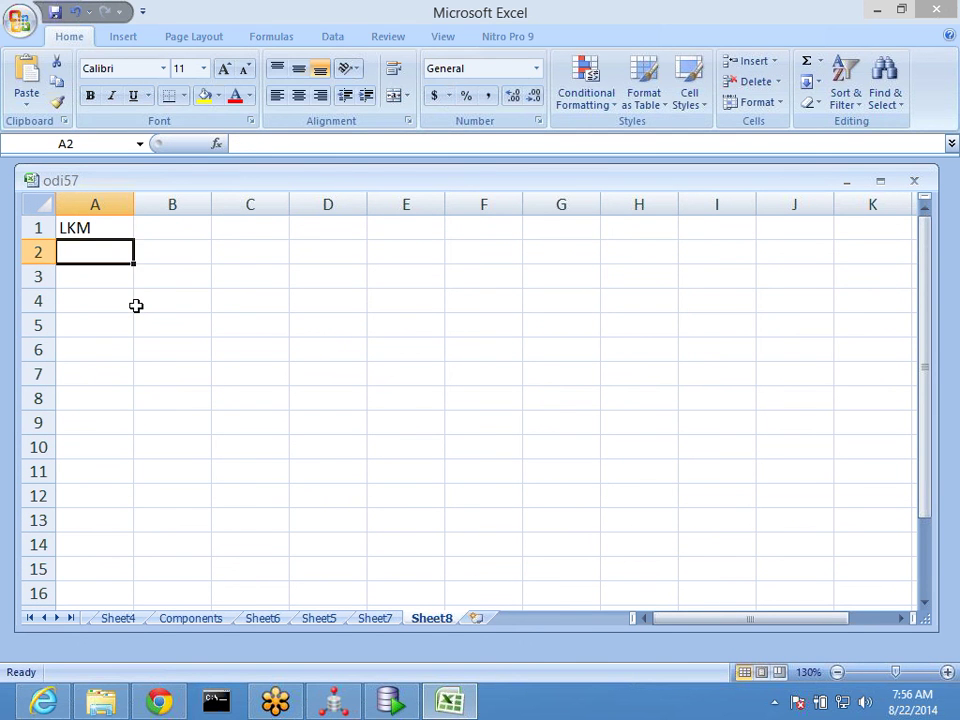
key(Up)
key(ctrl+b)
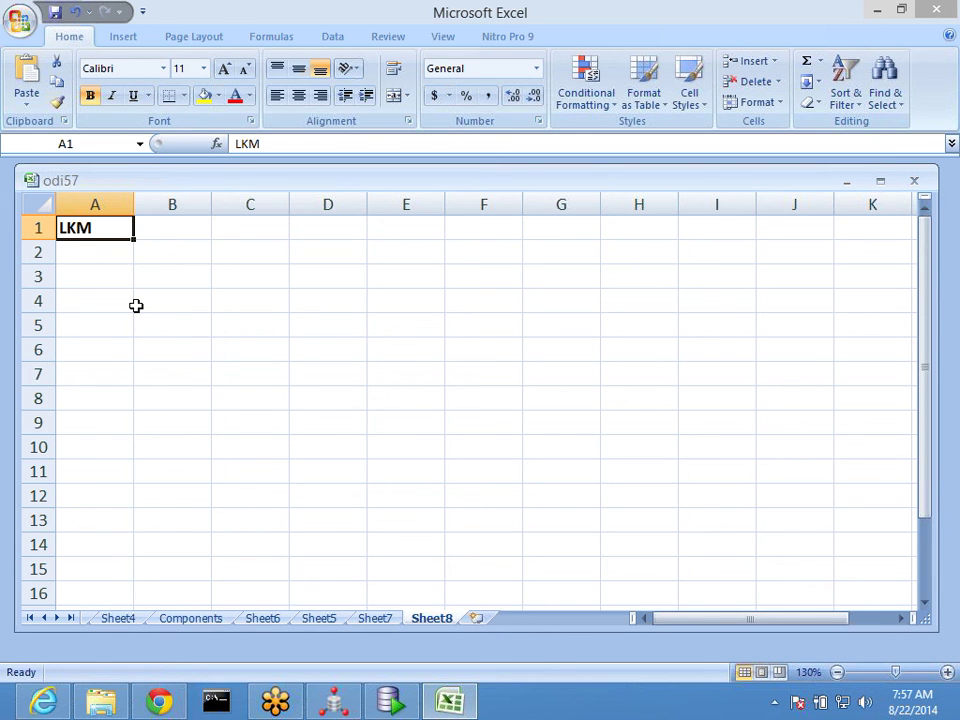
click(100, 700)
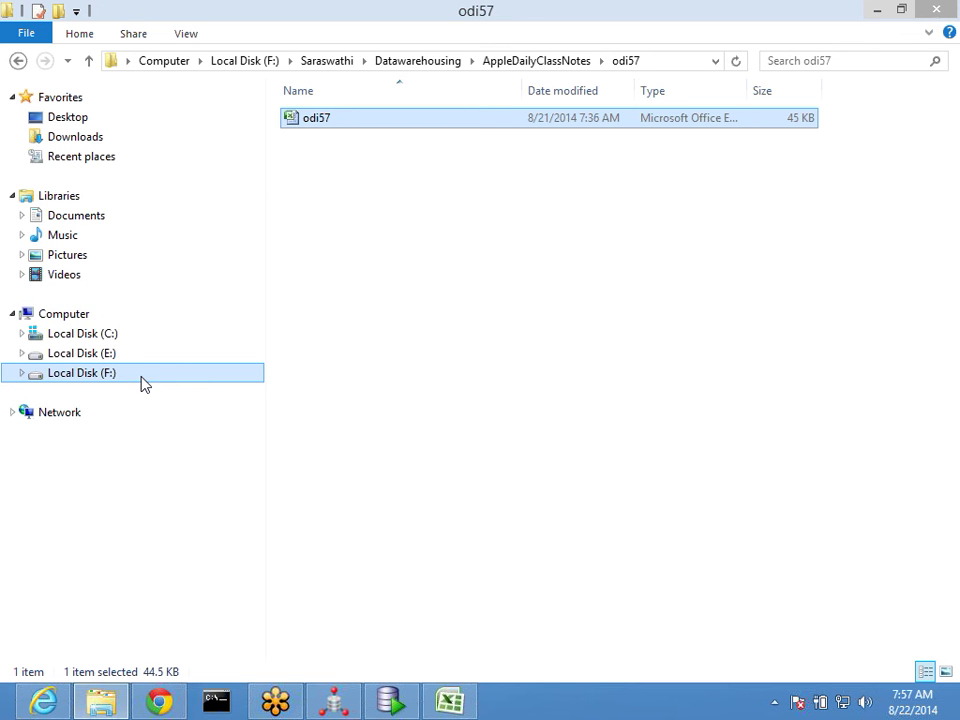
click(449, 701)
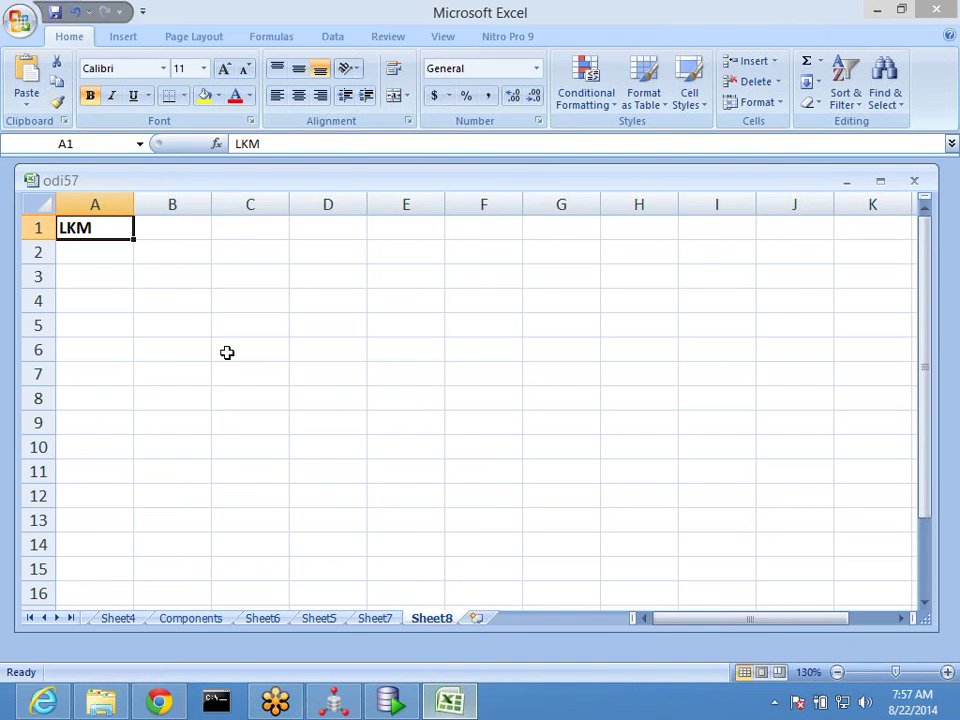
Step: Enter "Extract Data from File" in cell B3, make it bold, and select cell C7
click(178, 280)
text(Fi)
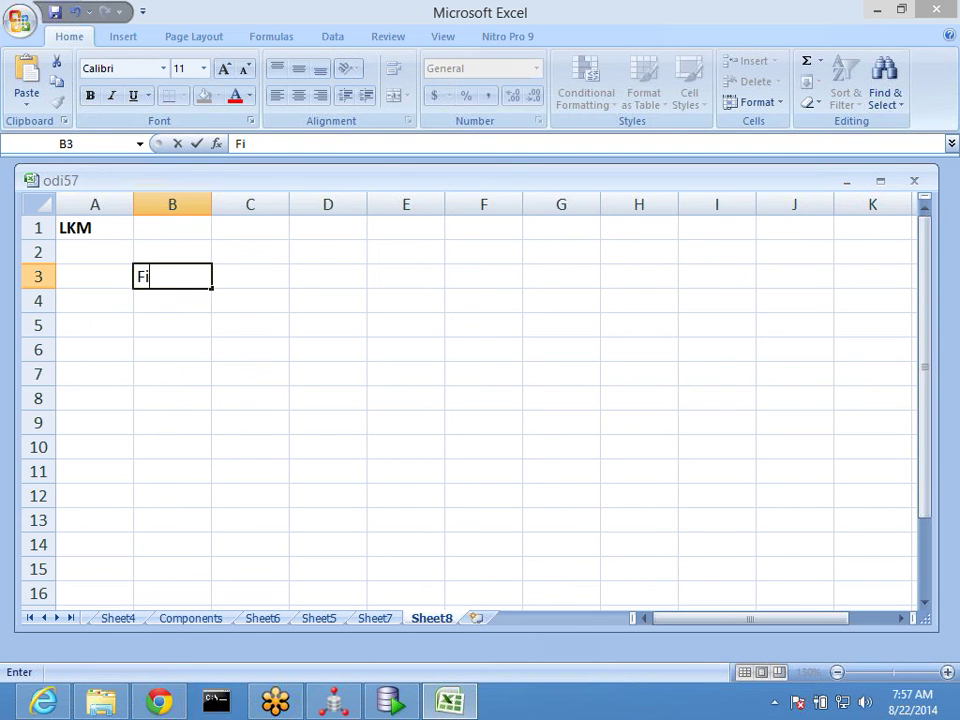
key(BackSpace)
key(BackSpace)
text(Extra)
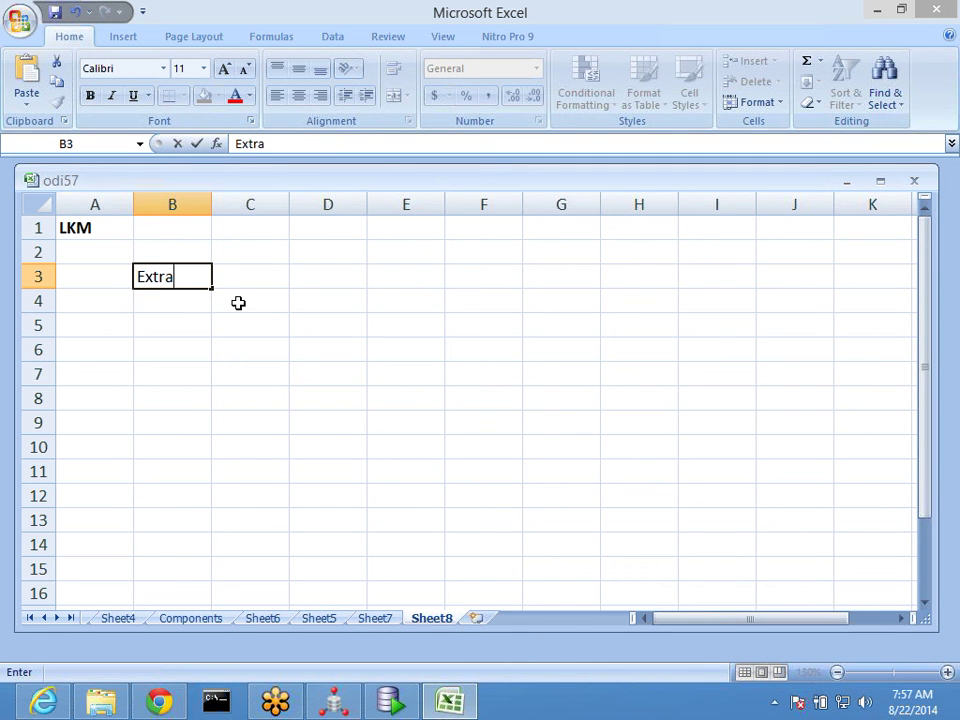
text(ct Data f)
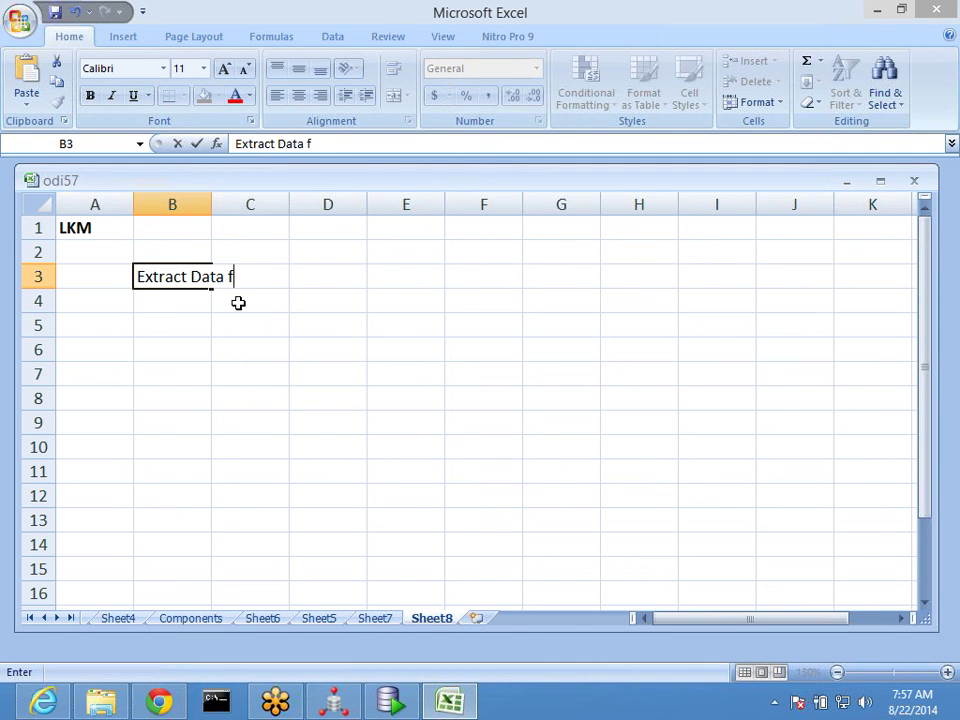
text(rom File)
key(Return)
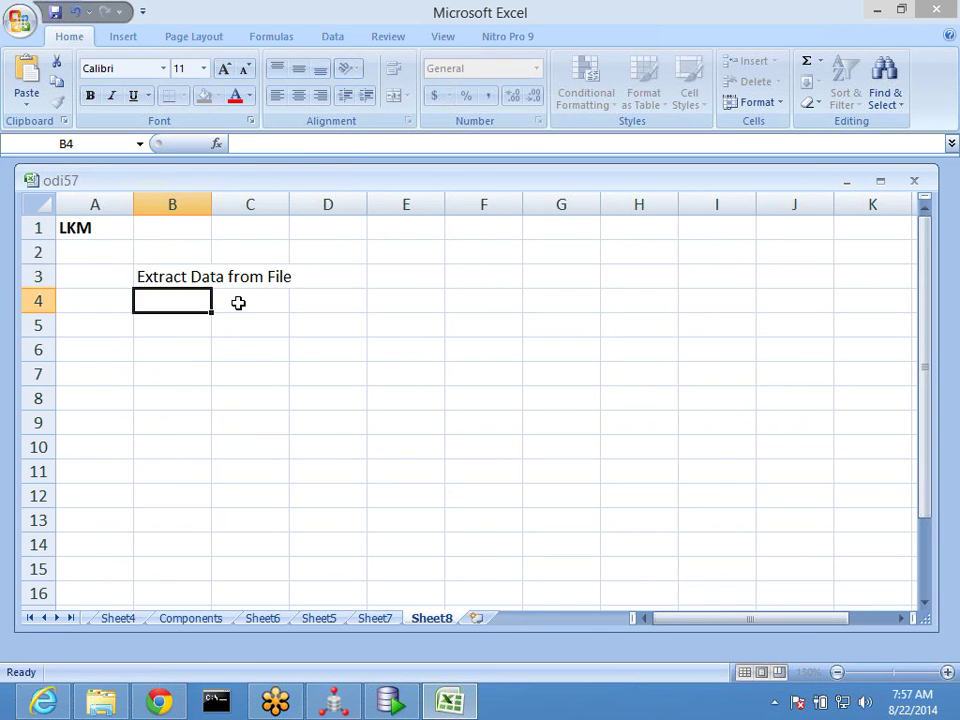
key(Up)
key(ctrl+b)
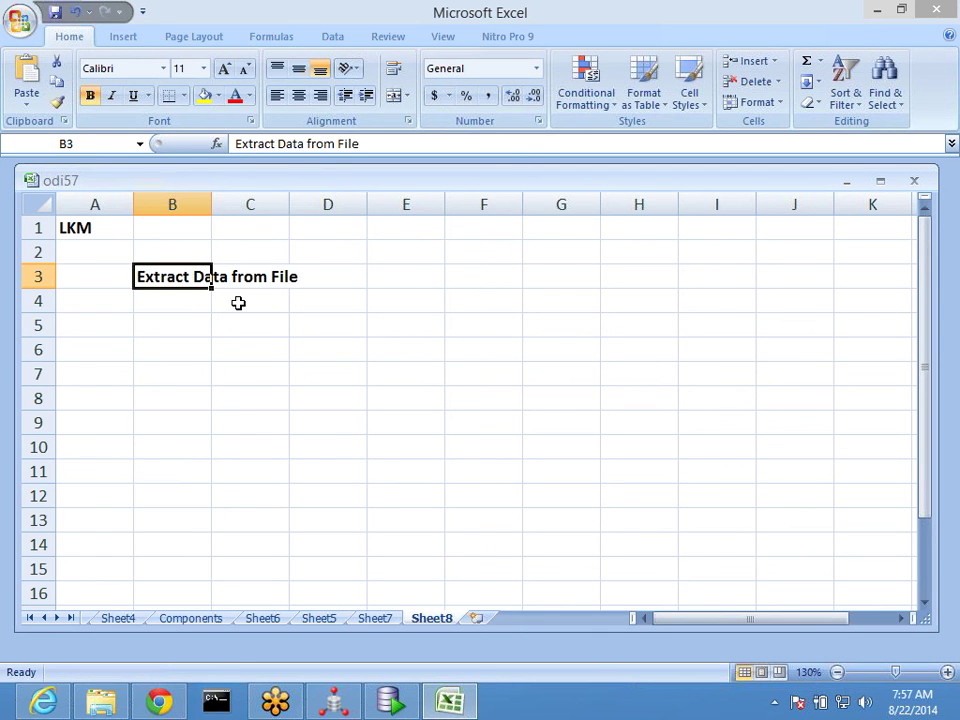
click(234, 374)
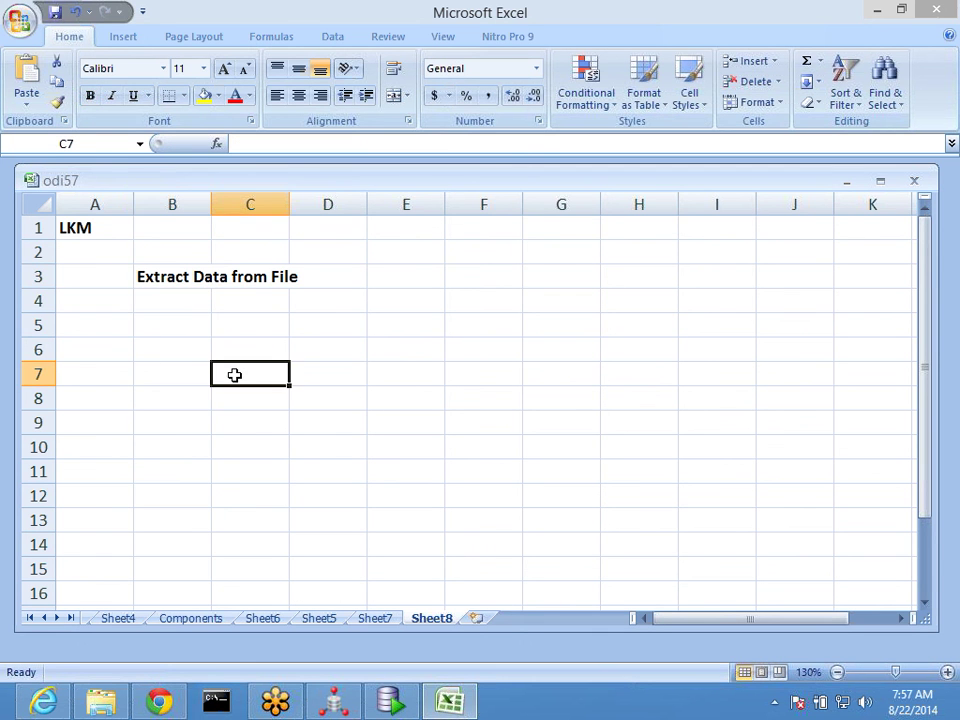
Step: Enter "Structured" in cell E4 as the first file type
click(400, 348)
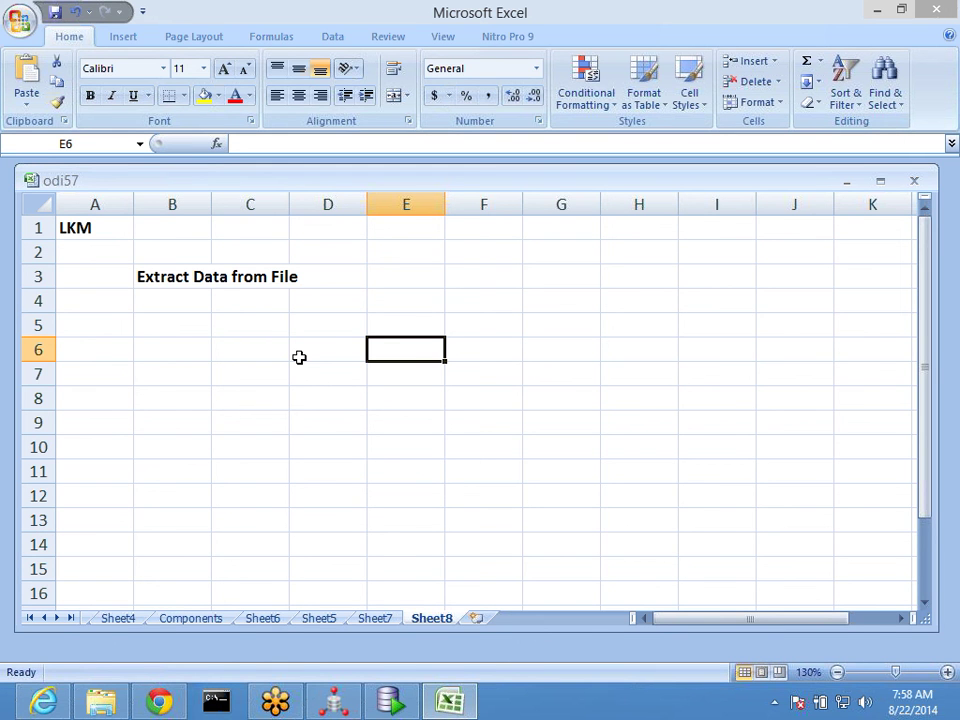
key(Up)
key(Up)
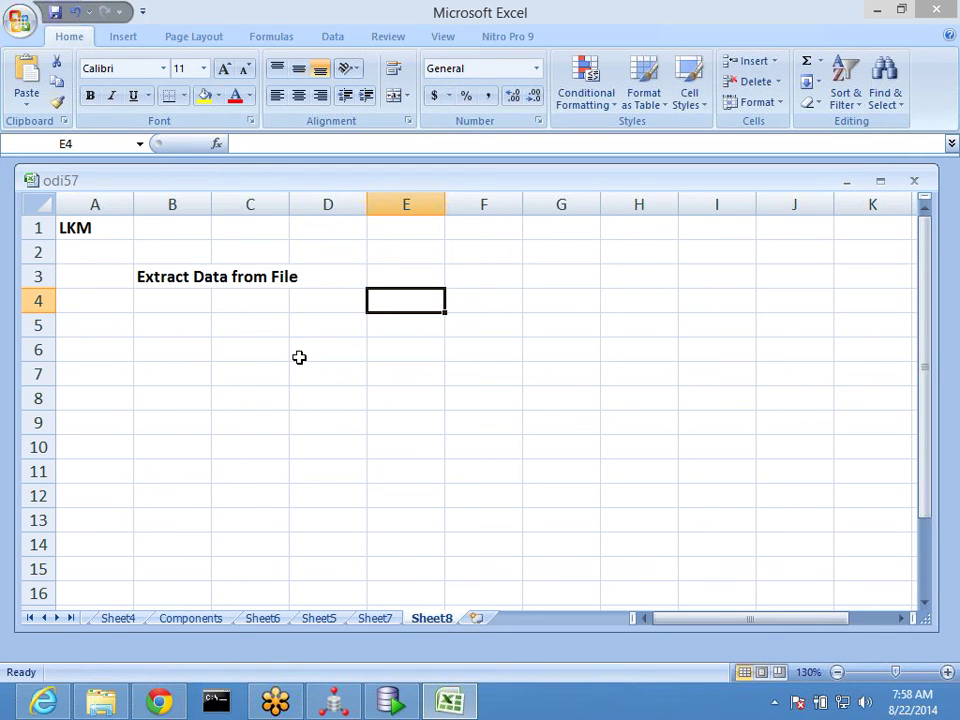
text(Struc)
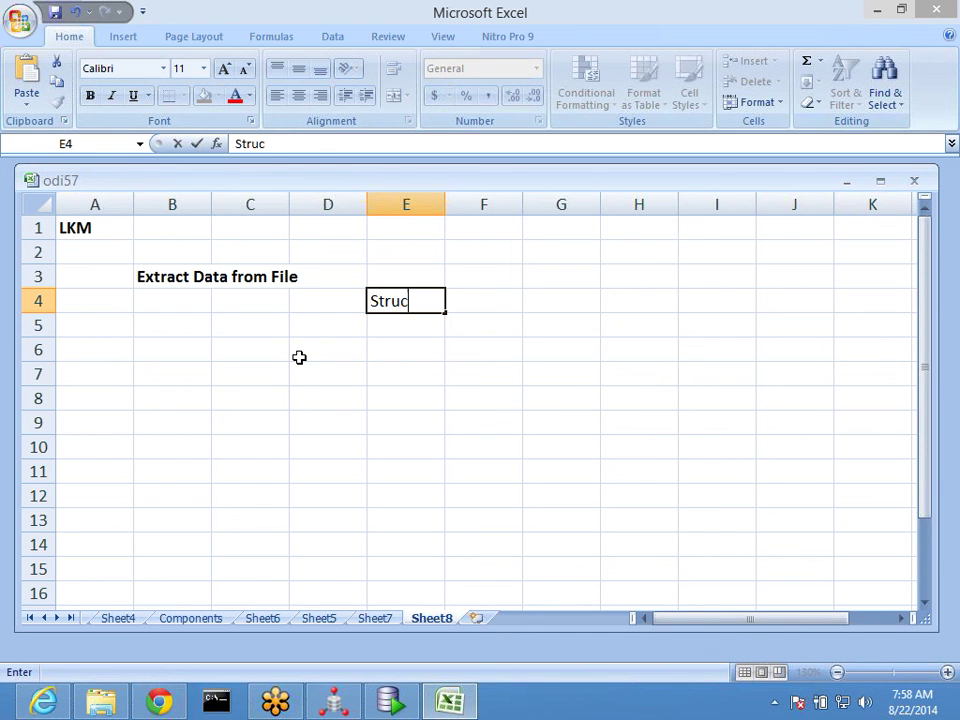
text(tured)
key(Return)
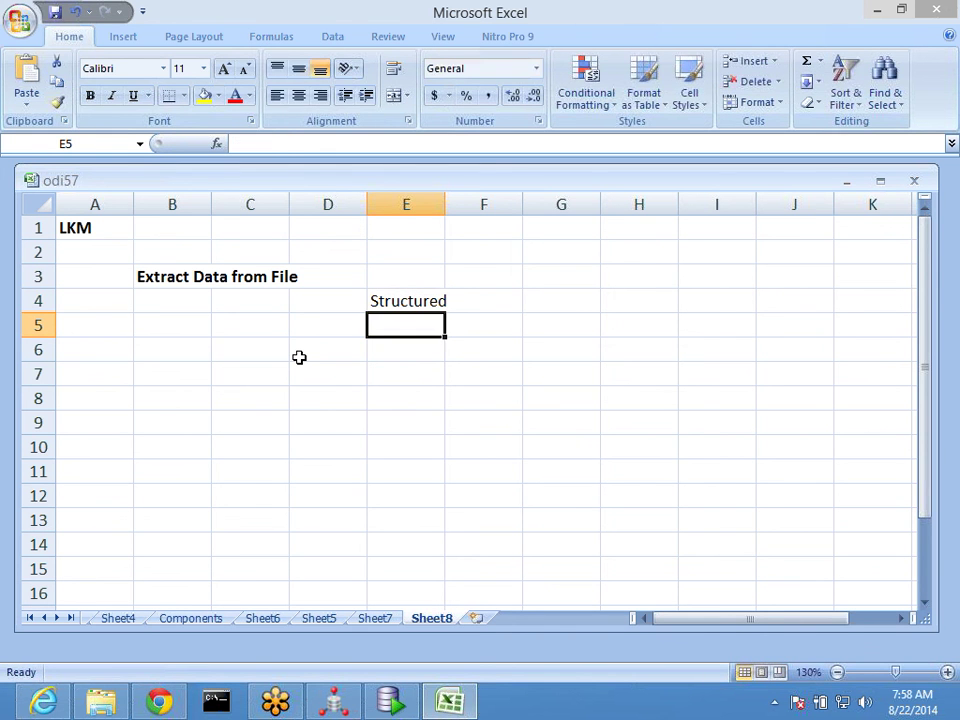
Step: Enter "Semistructured" in cell E5 and "Unstructured" in cell E6
text(Semin)
key(BackSpace)
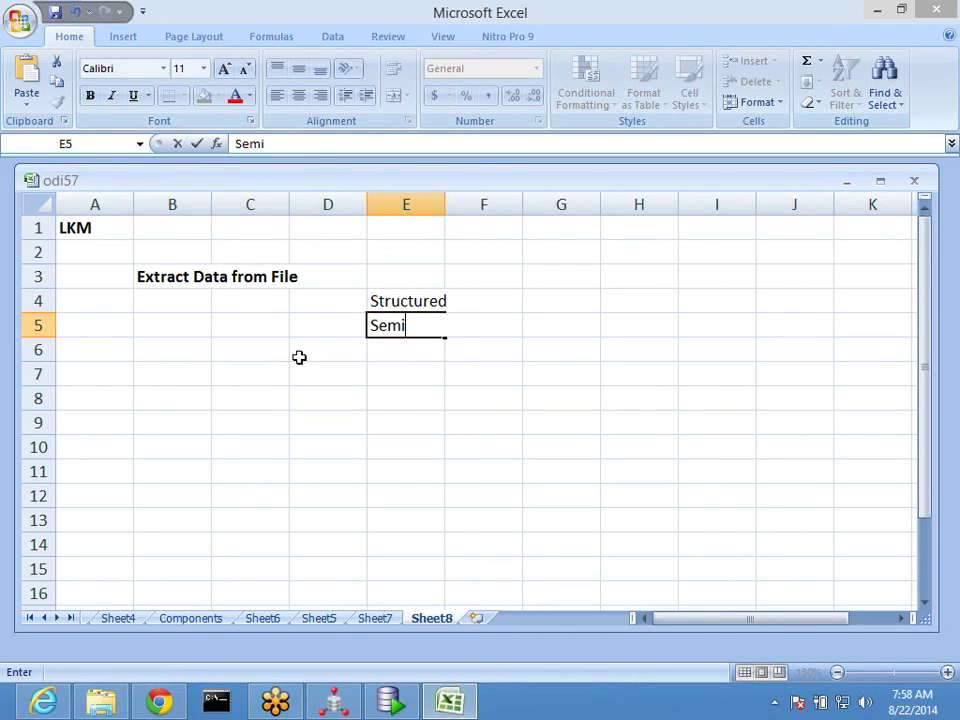
text(structured)
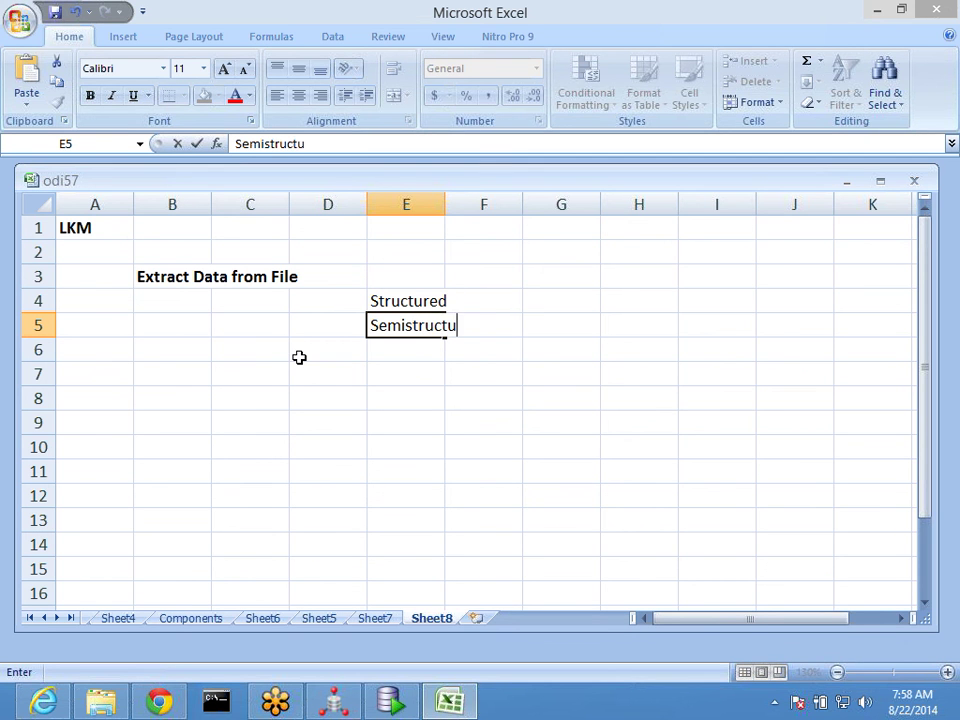
key(Return)
text(Un)
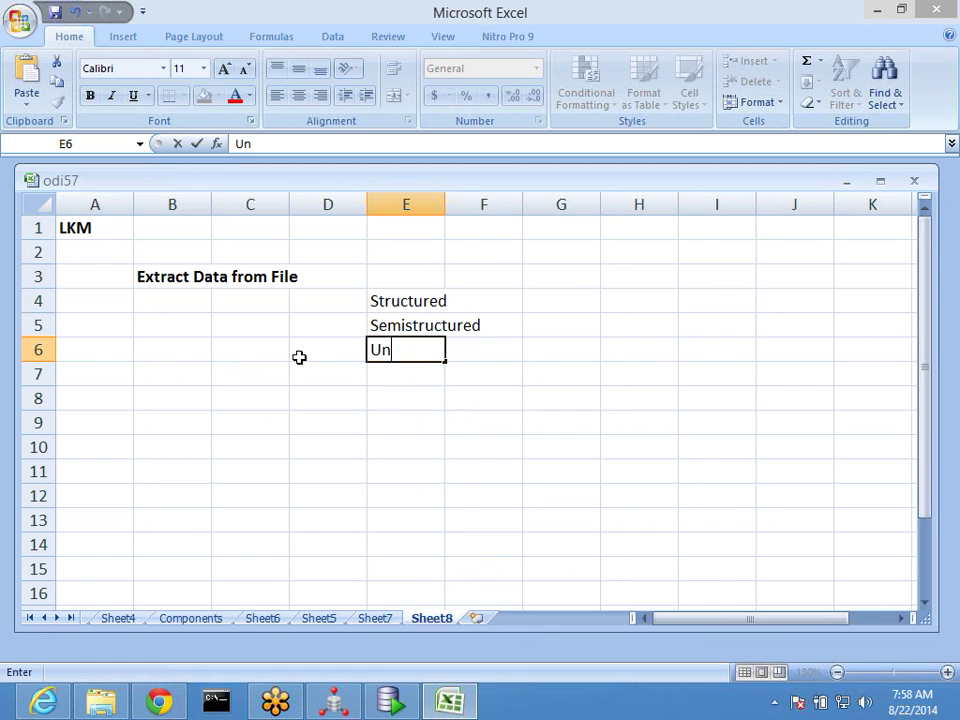
text(structured)
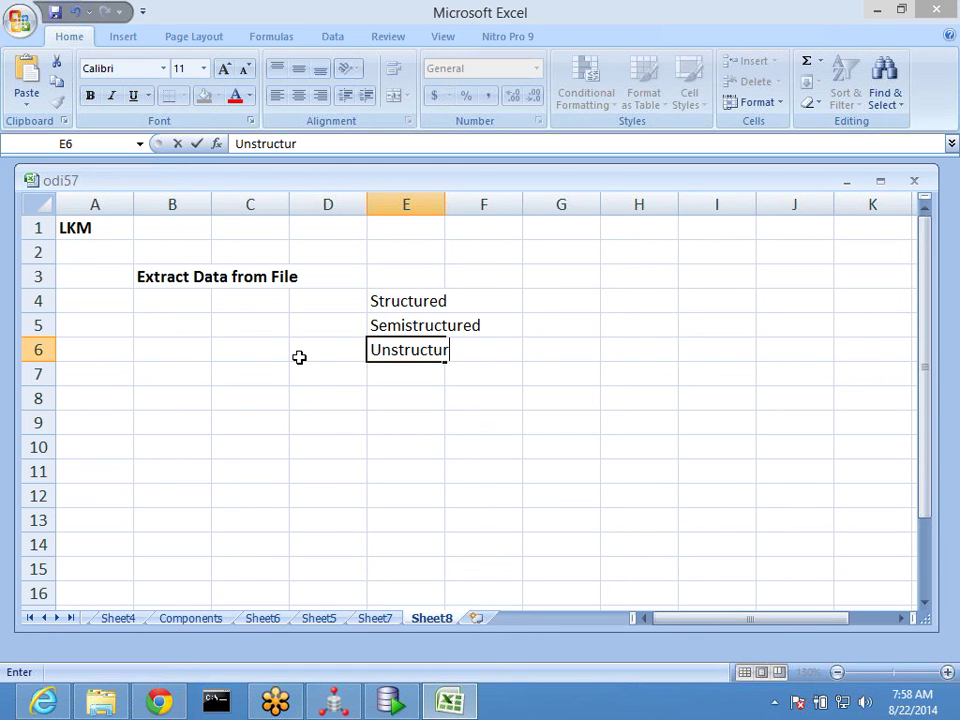
key(Return)
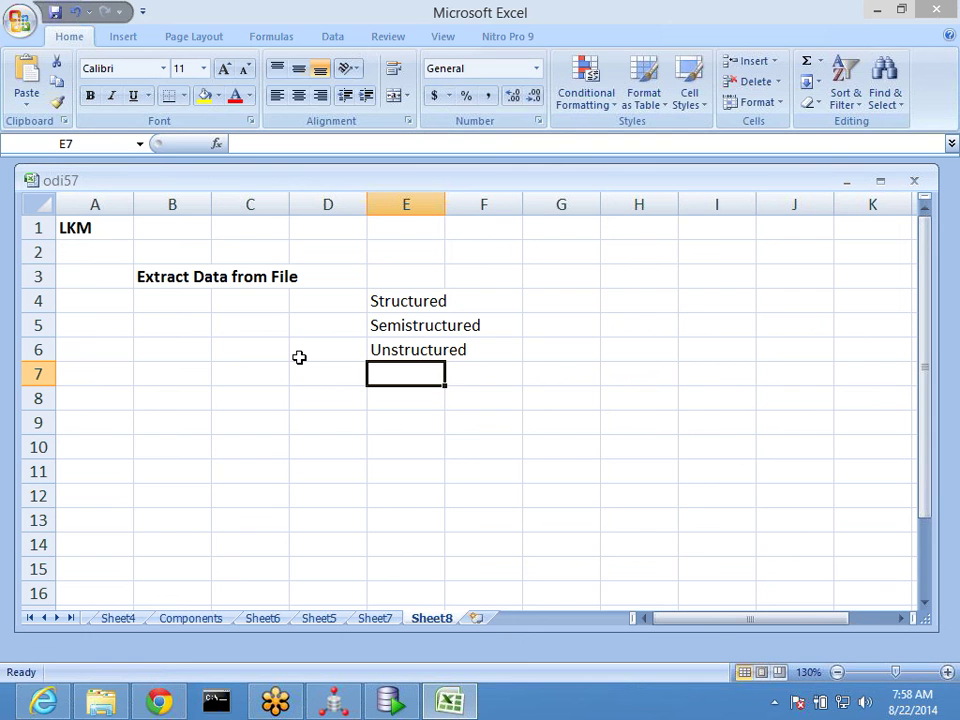
text(mai)
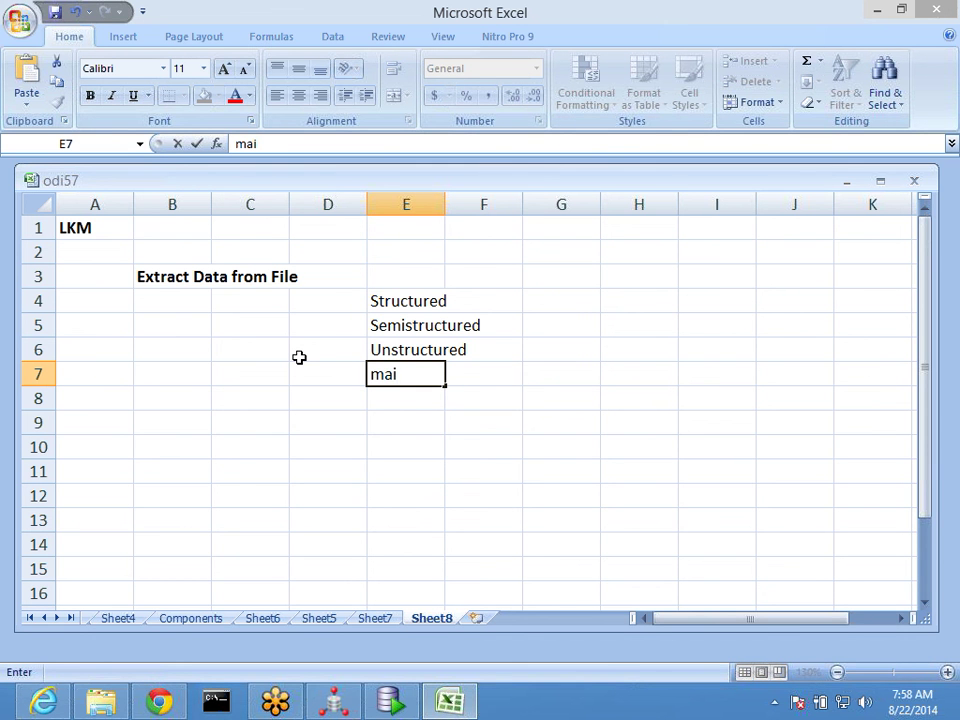
text(\)
key(BackSpace)
key(BackSpace)
key(BackSpace)
key(BackSpace)
Step: Enter "xml,mainframe,copybooks" in cell G5 as examples of semistructured files
key(Up)
key(Up)
key(Up)
key(Right)
key(Right)
key(Right)
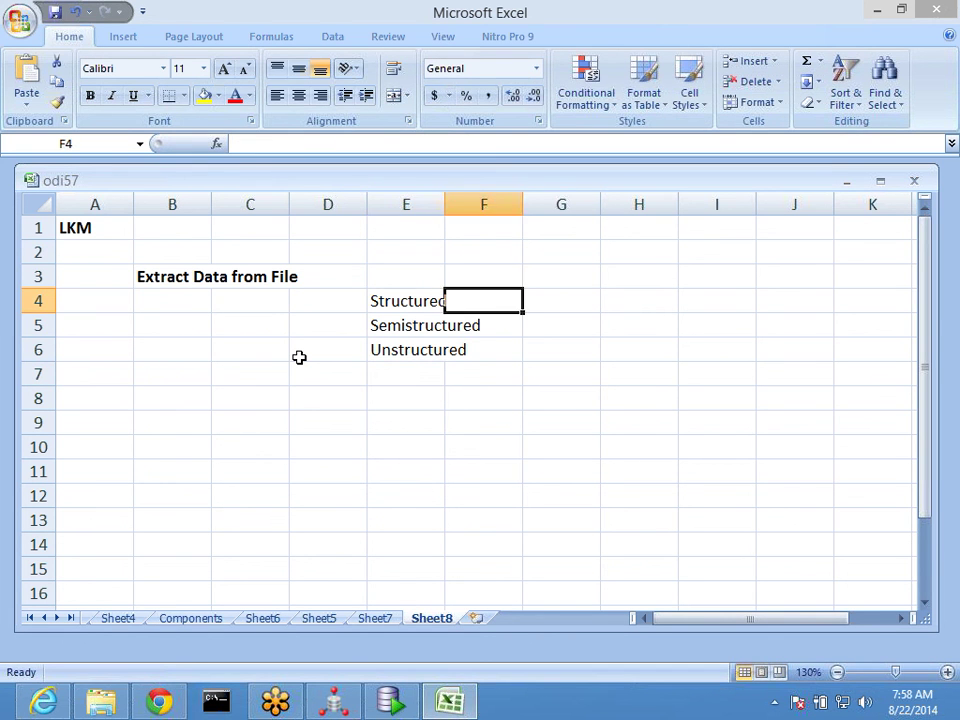
key(Down)
key(Left)
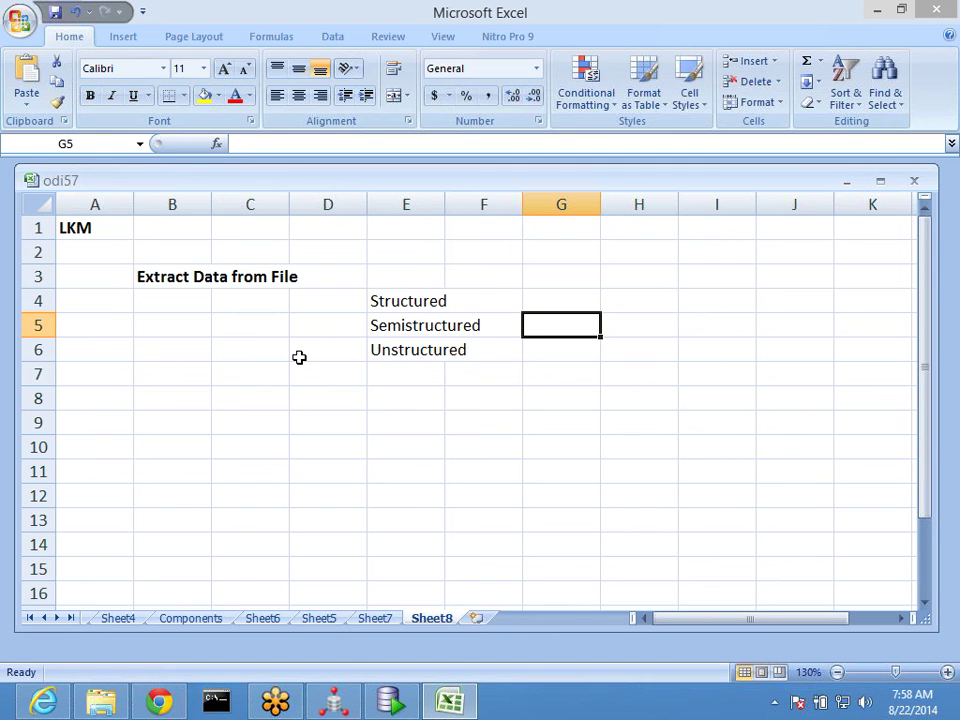
text(xml,)
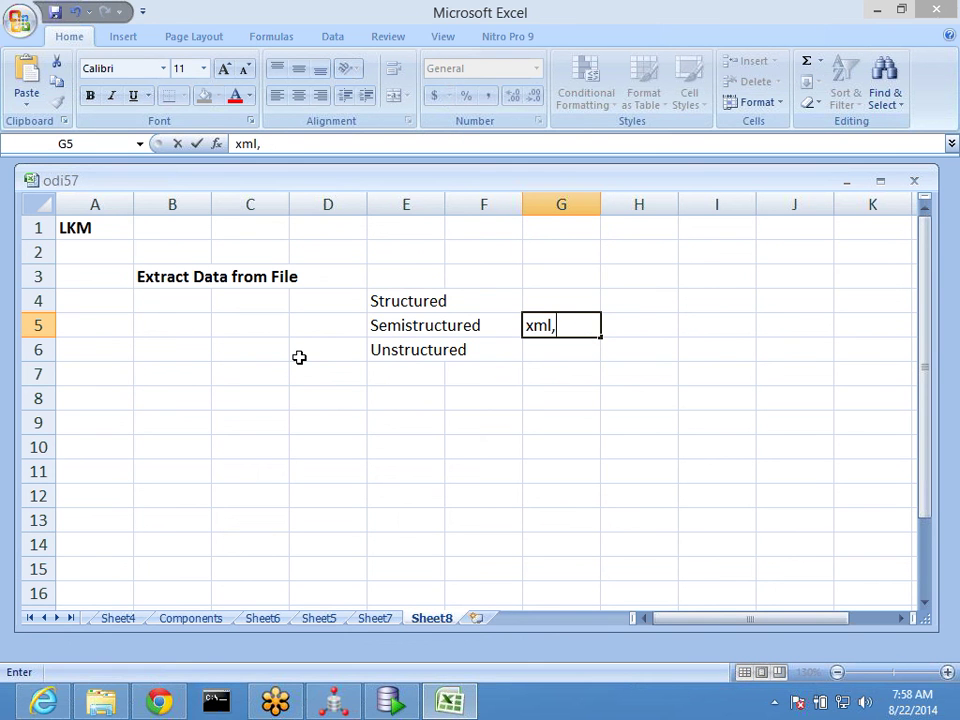
text(mainfr)
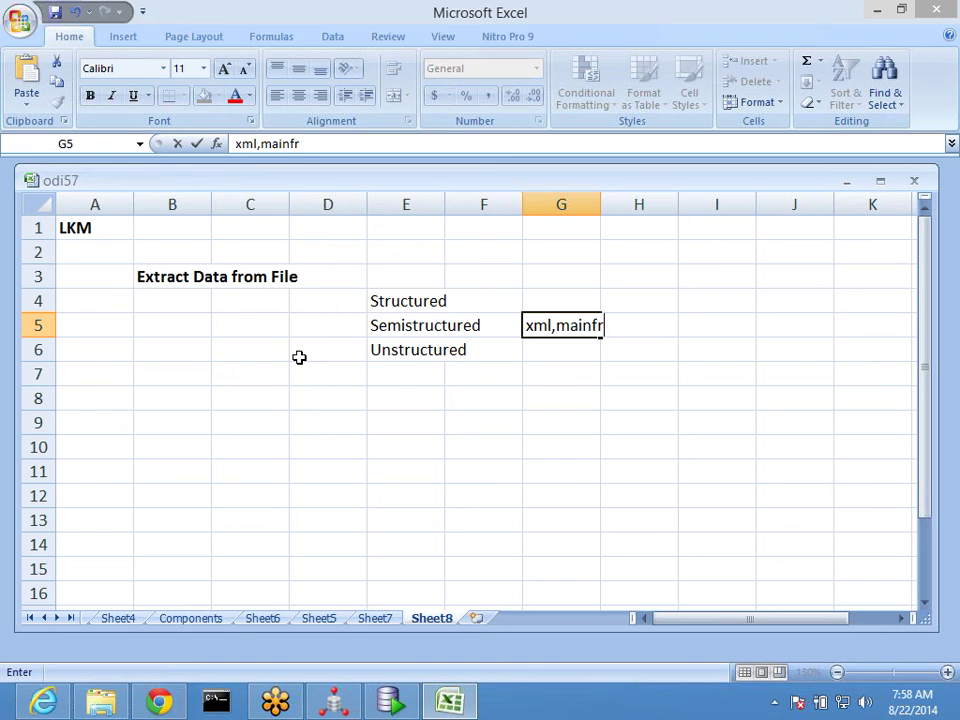
text(ame)
key(BackSpace)
text(me,copybo)
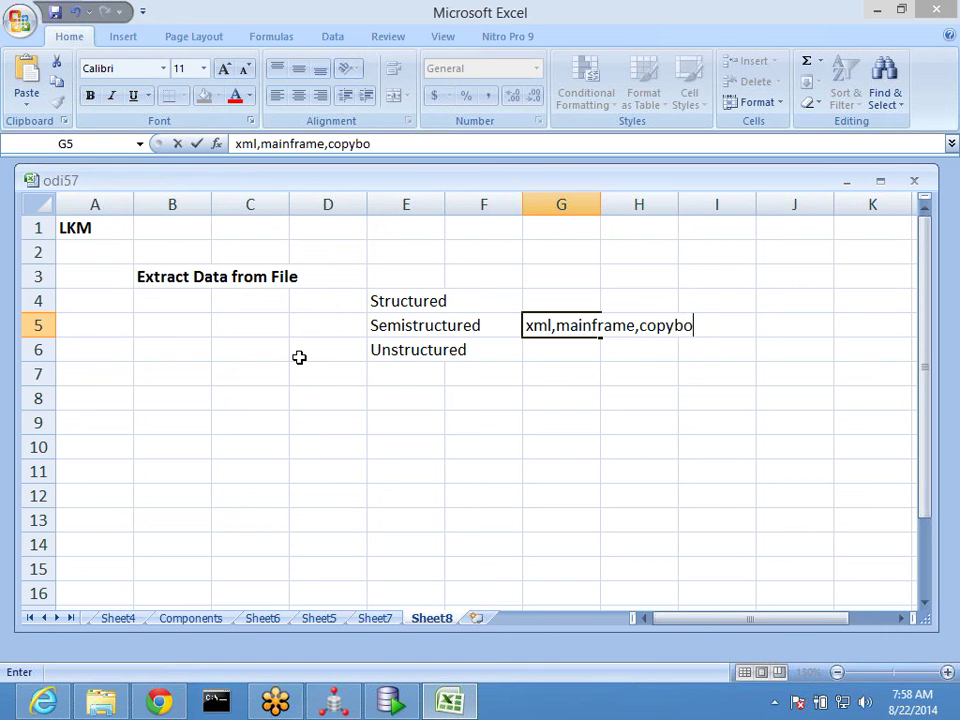
text(oks)
key(Return)
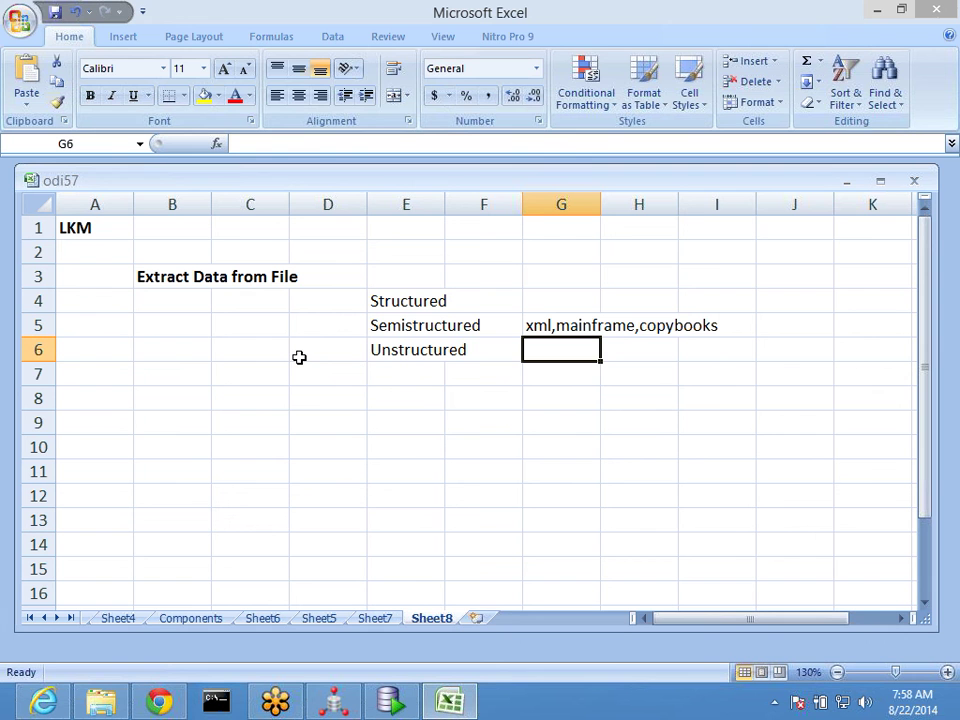
Step: Enter "pdf,any documents" in cell G6 as examples of unstructured files
text(pdf,)
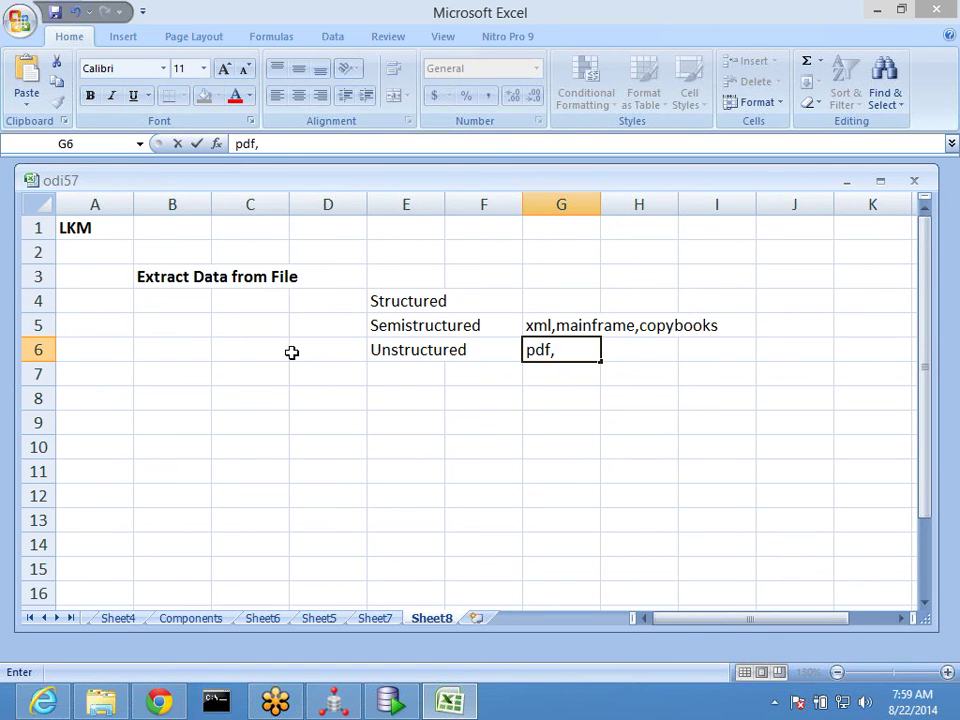
text(any do)
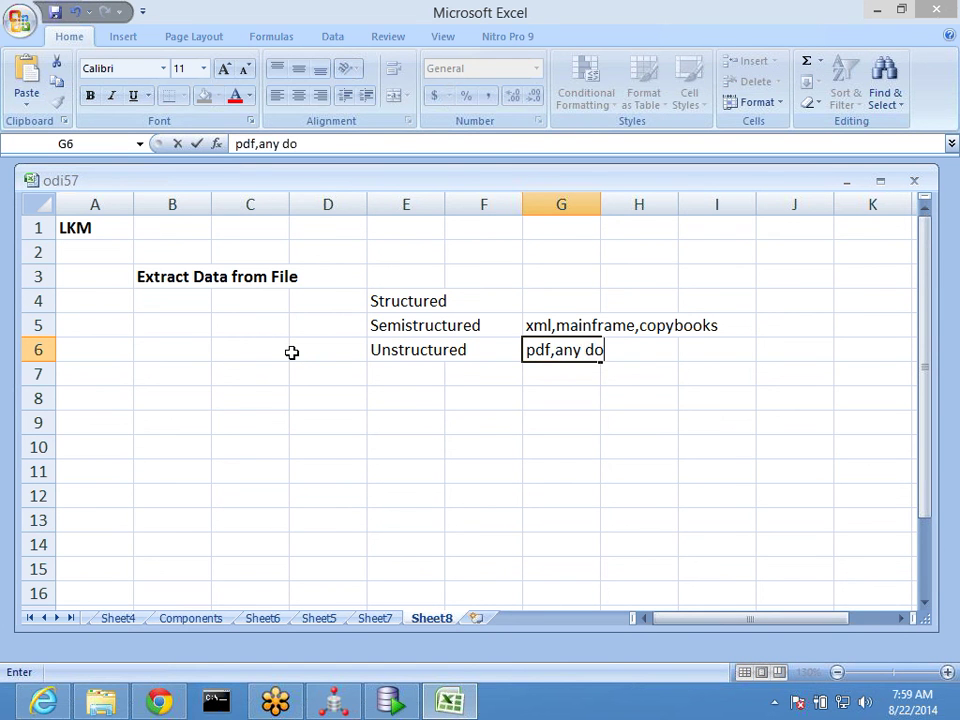
text(cuments)
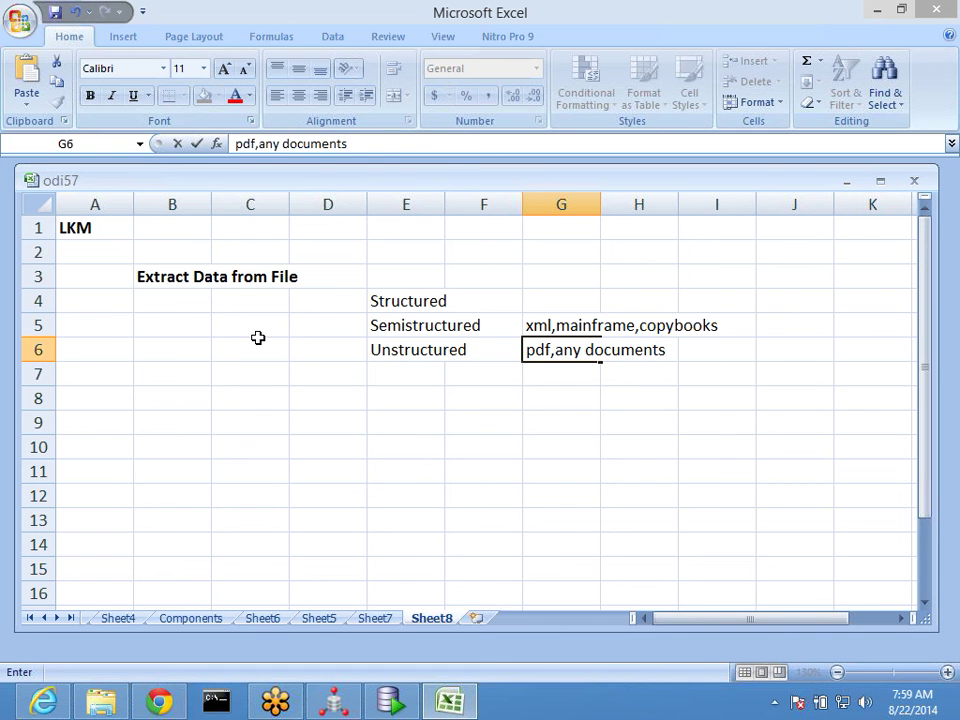
key(Up)
Step: Make the "Structured" entry in cell E4 bold
key(Up)
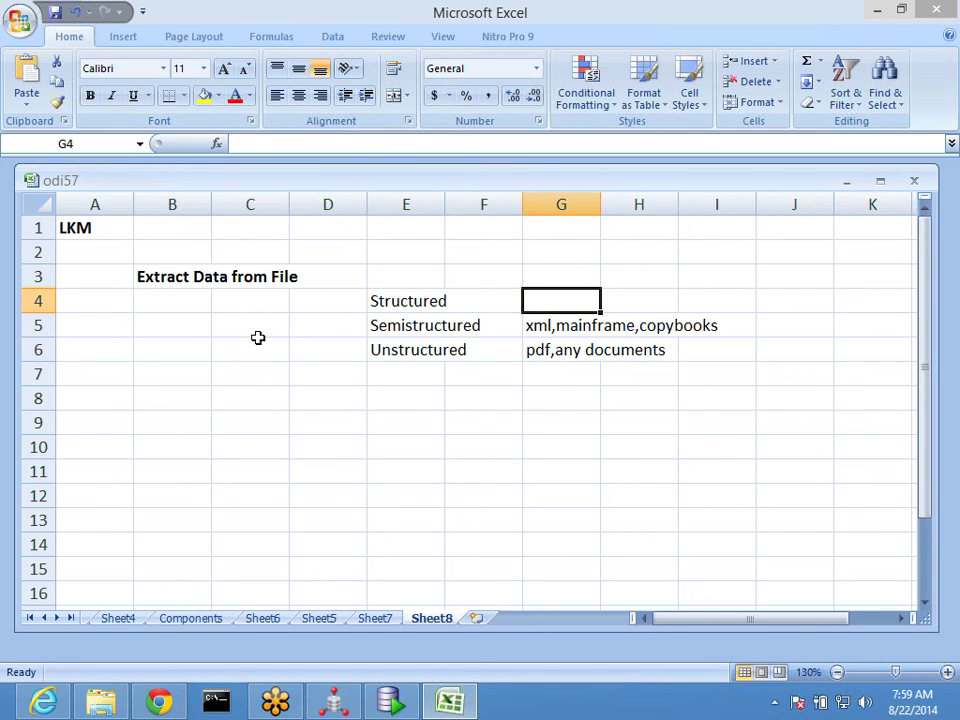
key(Down)
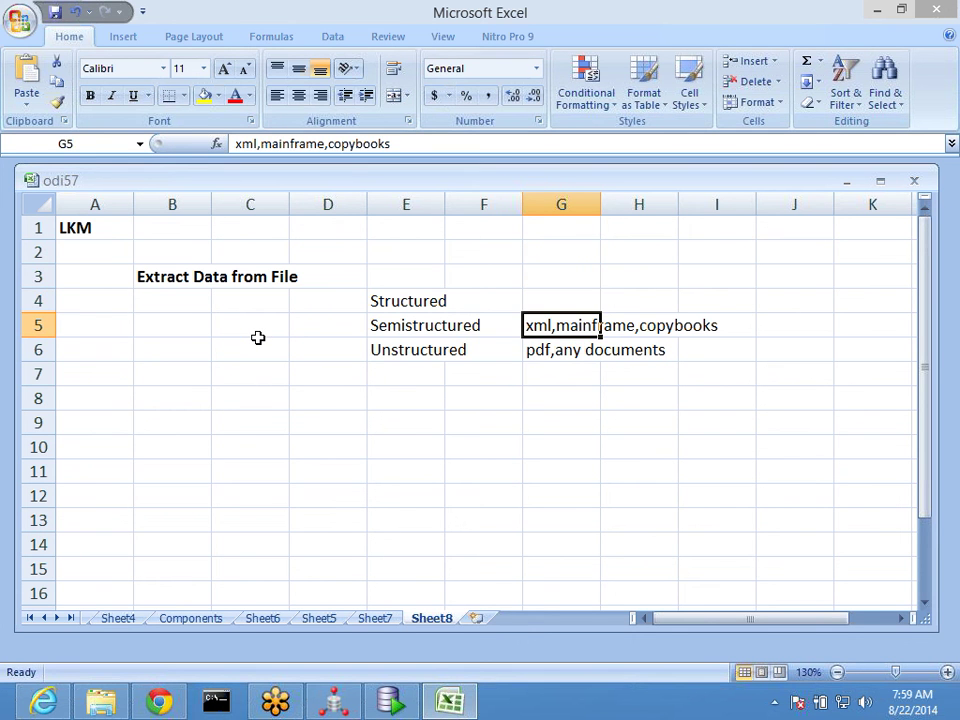
key(Left)
key(Left)
key(Down)
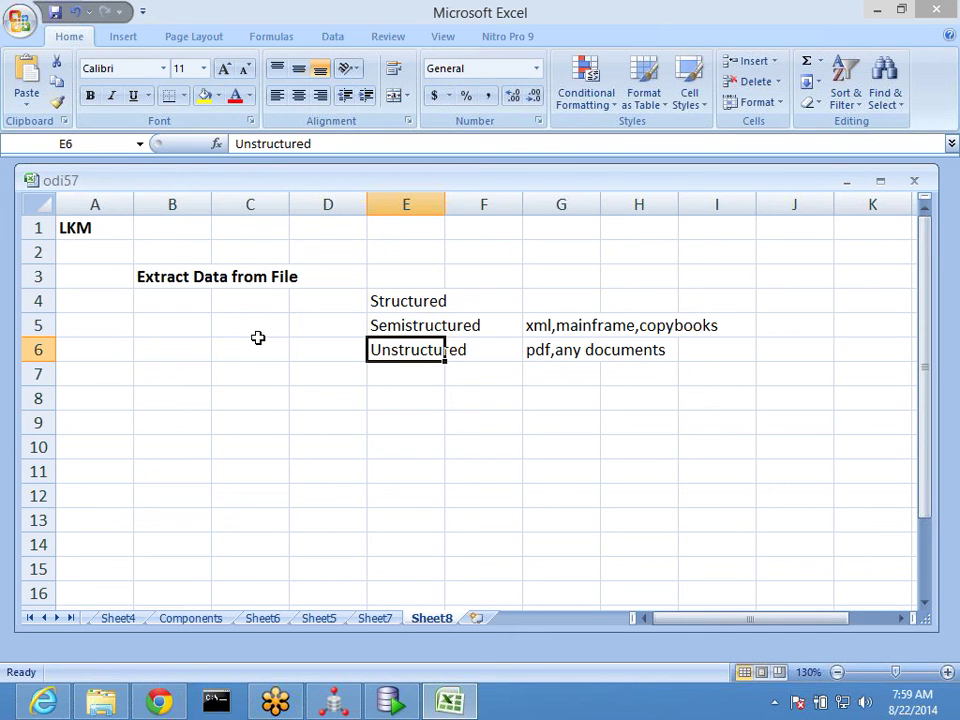
key(Up)
key(Up)
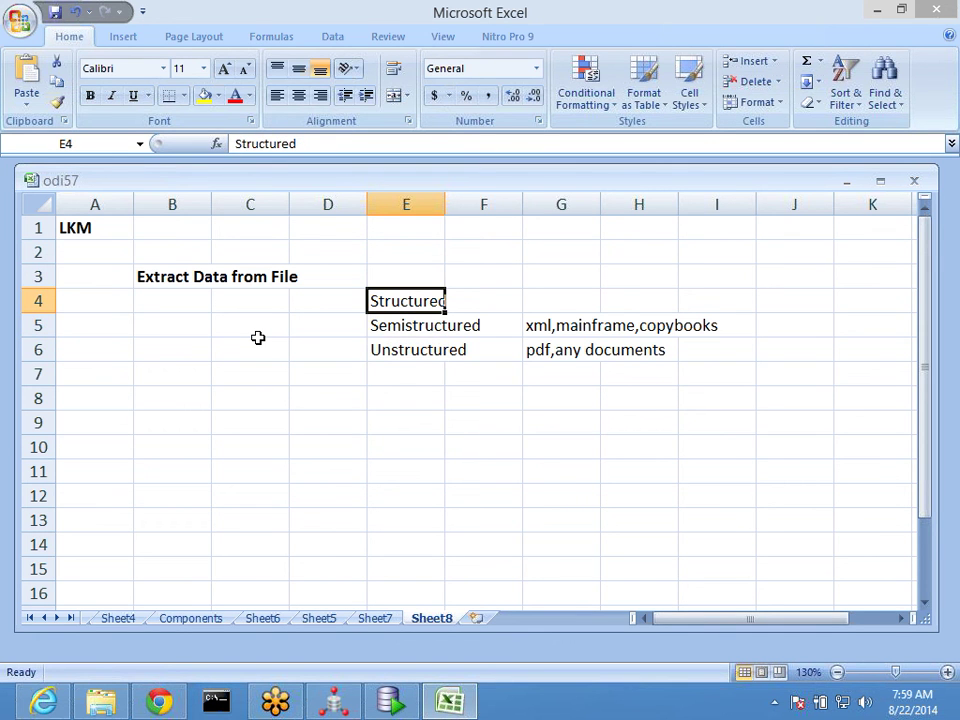
key(ctrl+b)
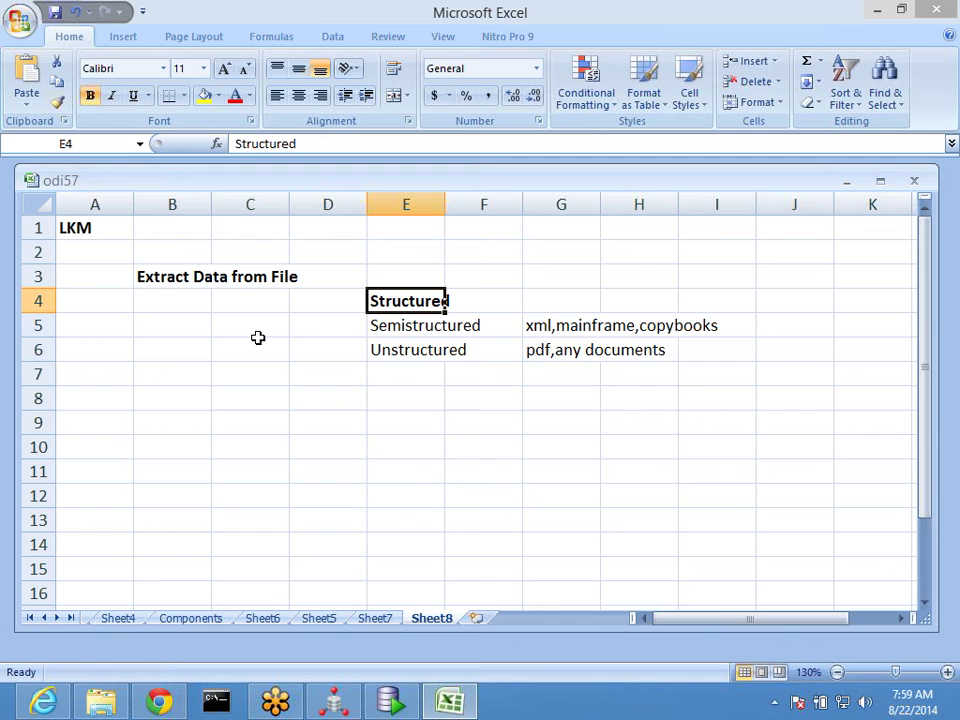
Step: Copy the bold "Structured" entry from cell E4 to cell B9 as a section heading
key(ctrl+c)
key(Down)
key(Down)
key(Down)
key(Down)
key(Down)
key(Left)
key(Left)
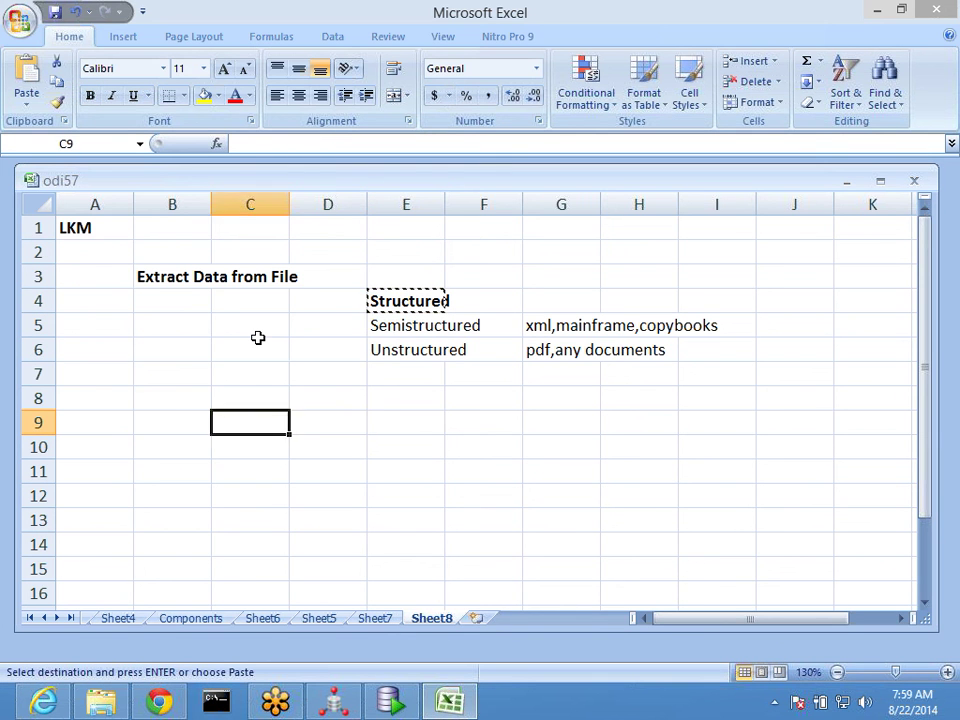
key(Left)
key(Right)
key(Left)
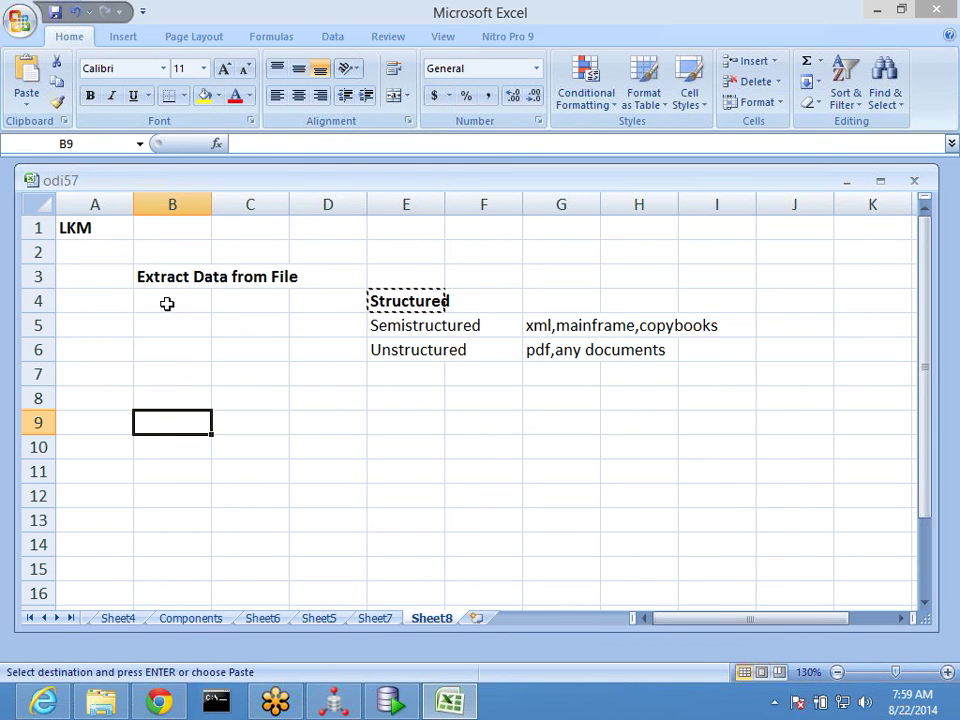
key(ctrl+v)
key(Down)
key(Escape)
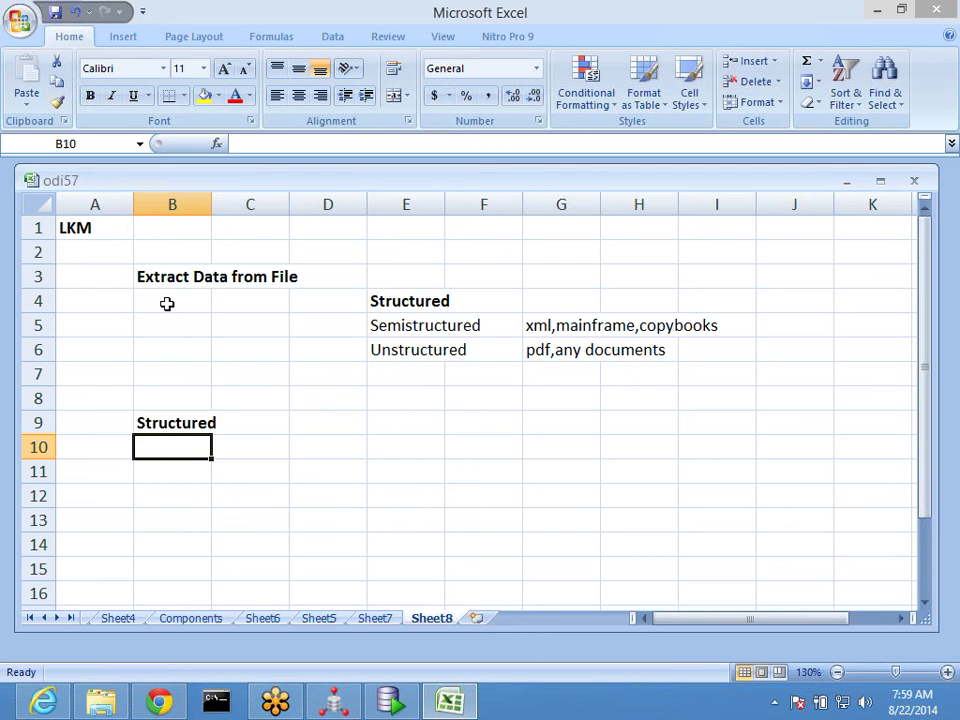
Step: Enter "fixed width" in cell C10 and "delimited" in cell C11 under the Structured heading
click(258, 472)
click(270, 452)
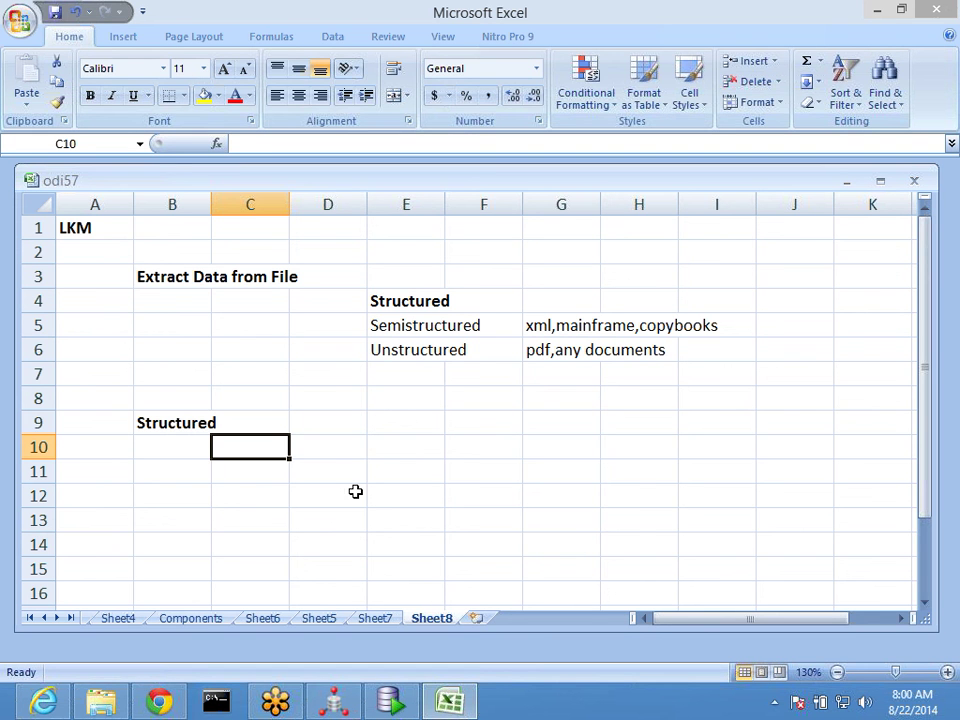
text(fised)
key(BackSpace)
key(BackSpace)
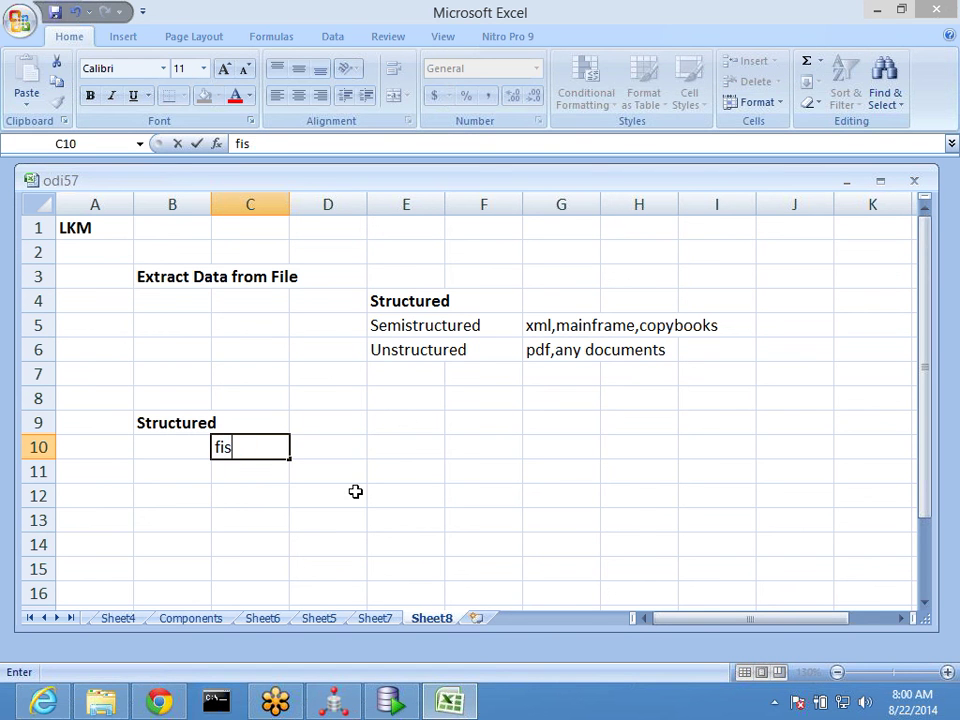
key(BackSpace)
text(xed width)
key(Return)
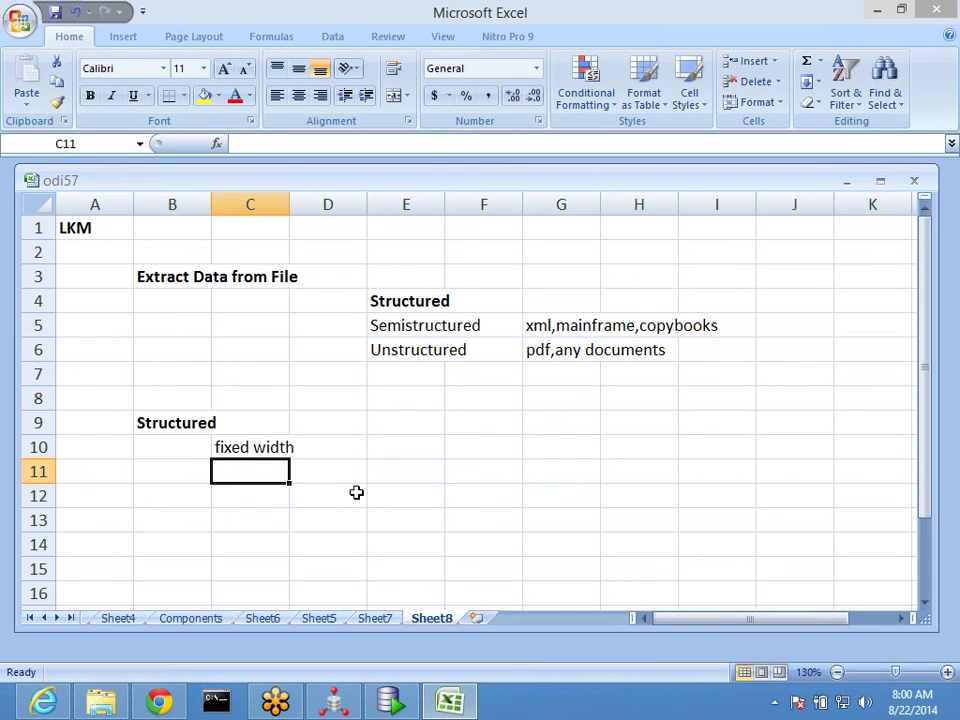
text(delimited)
key(Return)
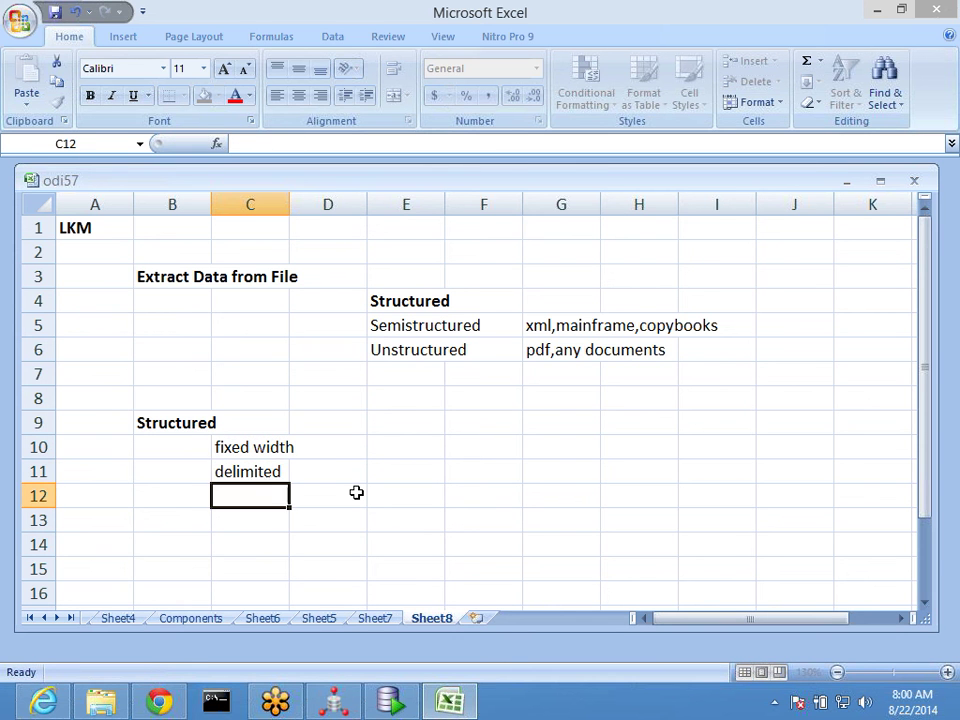
Step: Enter "every column will have fixed width data" in cell E10 as the description of the fixed width format
key(Up)
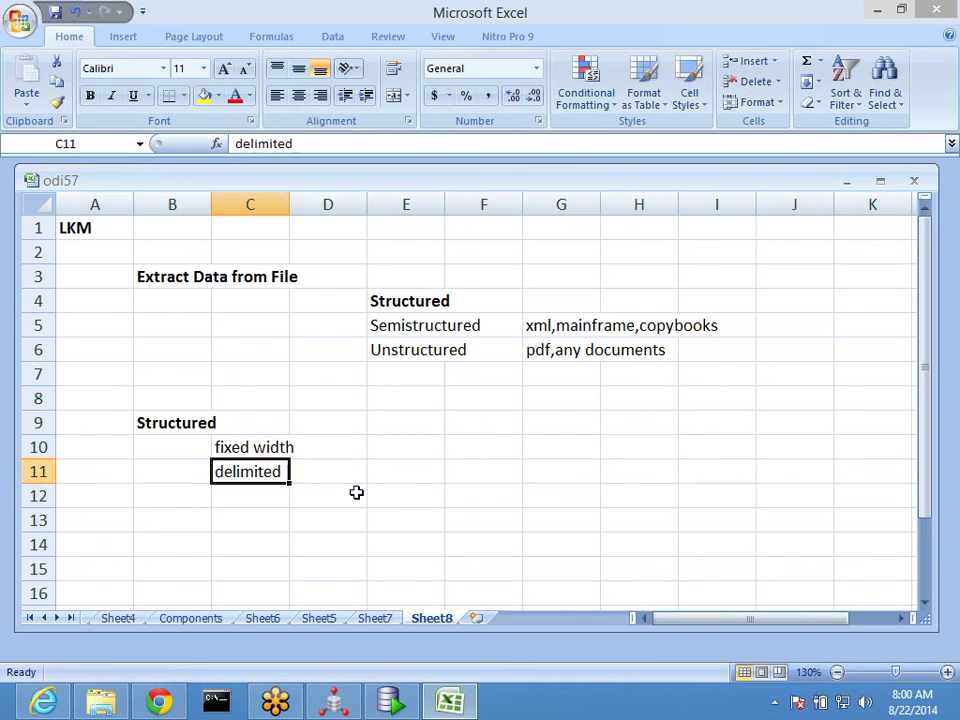
key(Up)
key(Right)
key(Right)
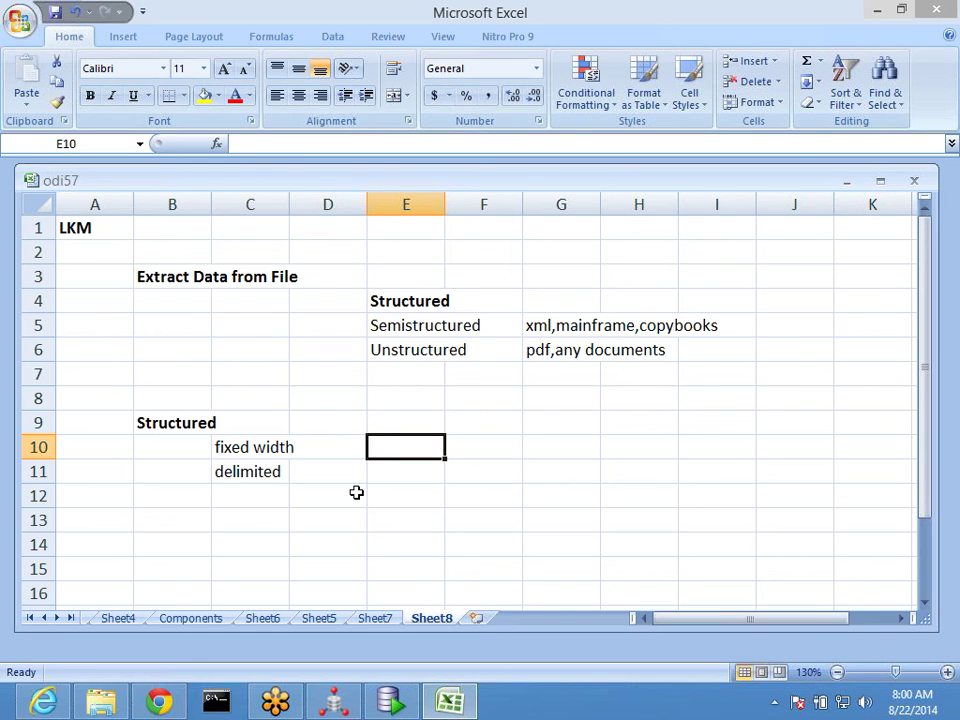
text(every col)
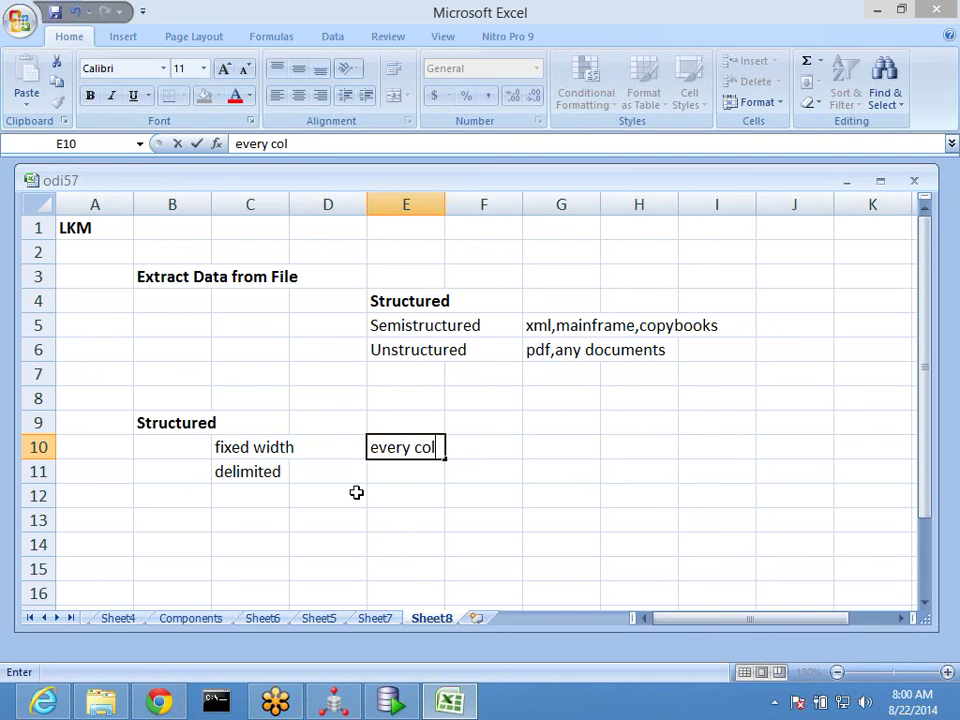
text(umn will have )
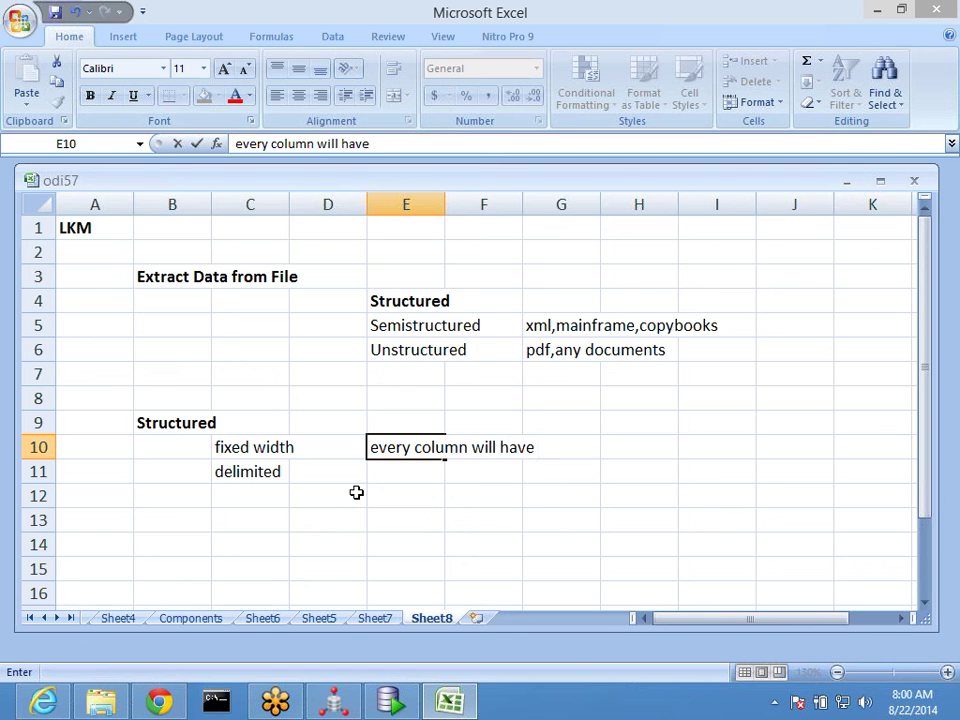
text(fixed width )
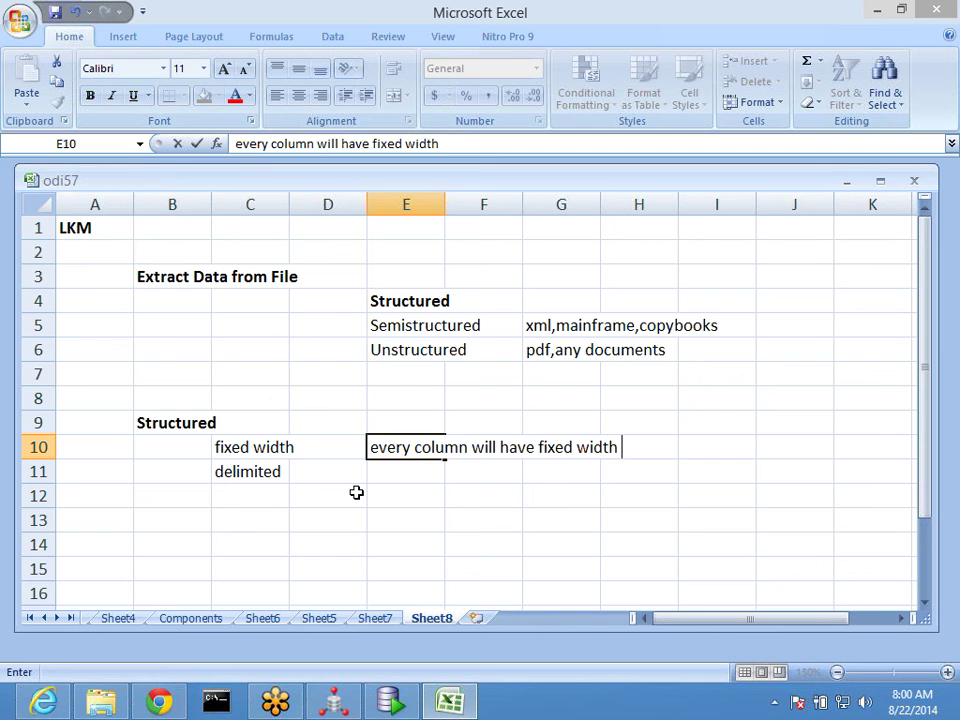
text(data)
click(497, 545)
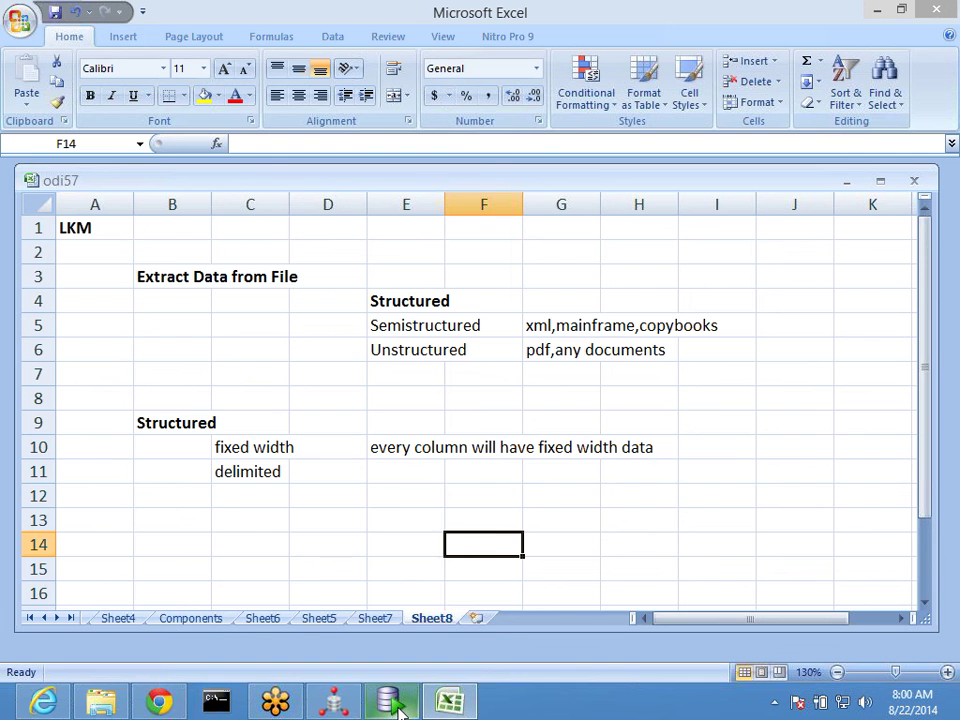
Step: Switch to Oracle SQL Developer and clear all existing SQL from the scott worksheet
mouse_move(402, 708)
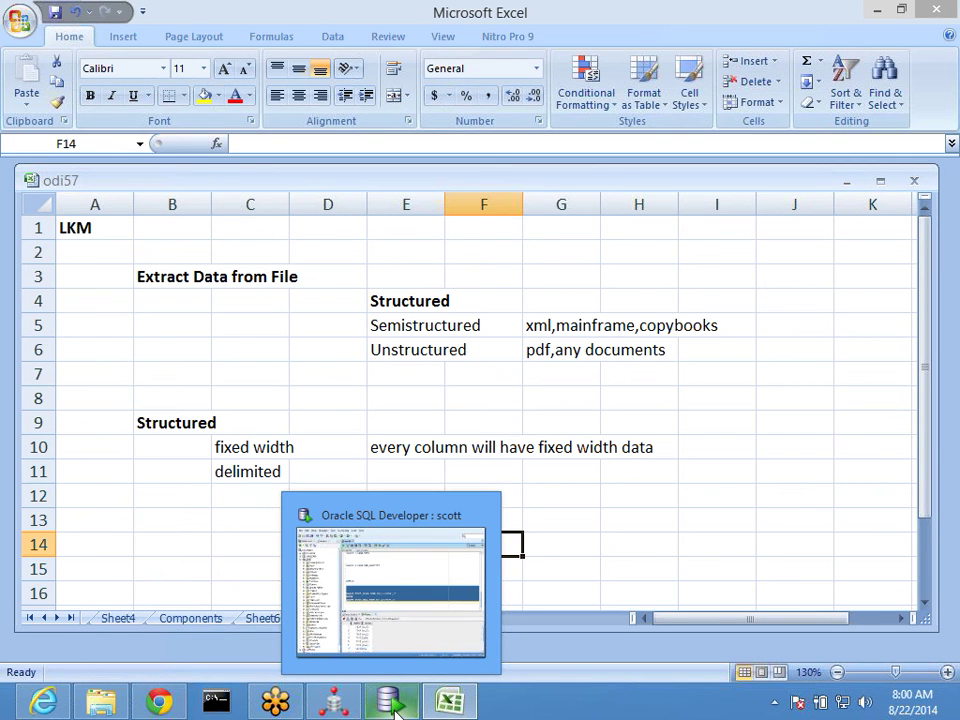
click(390, 585)
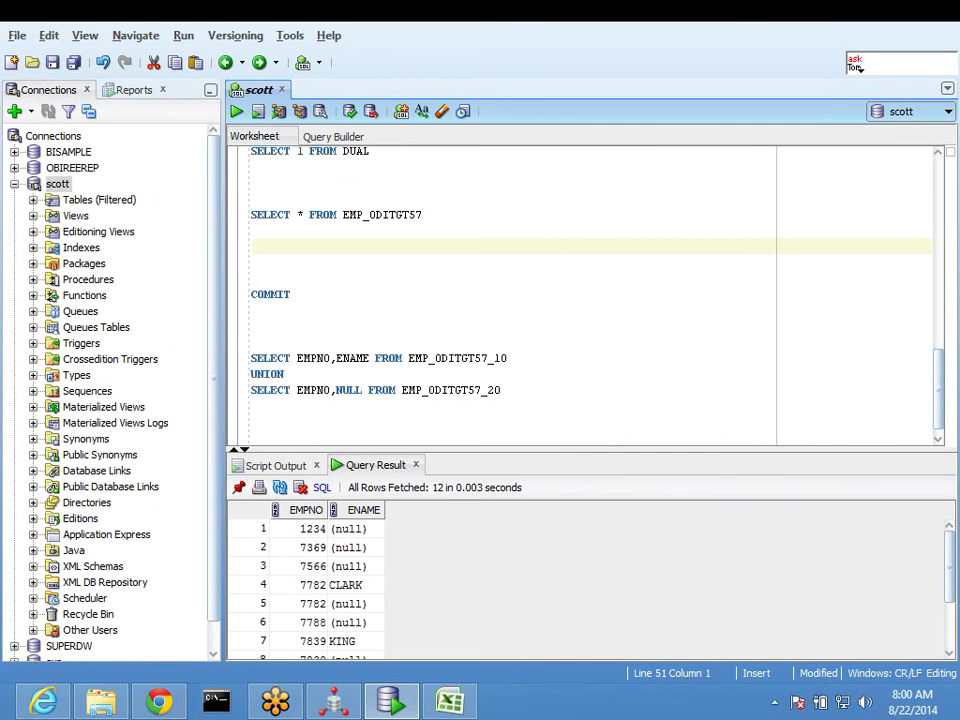
click(252, 405)
key(ctrl+a)
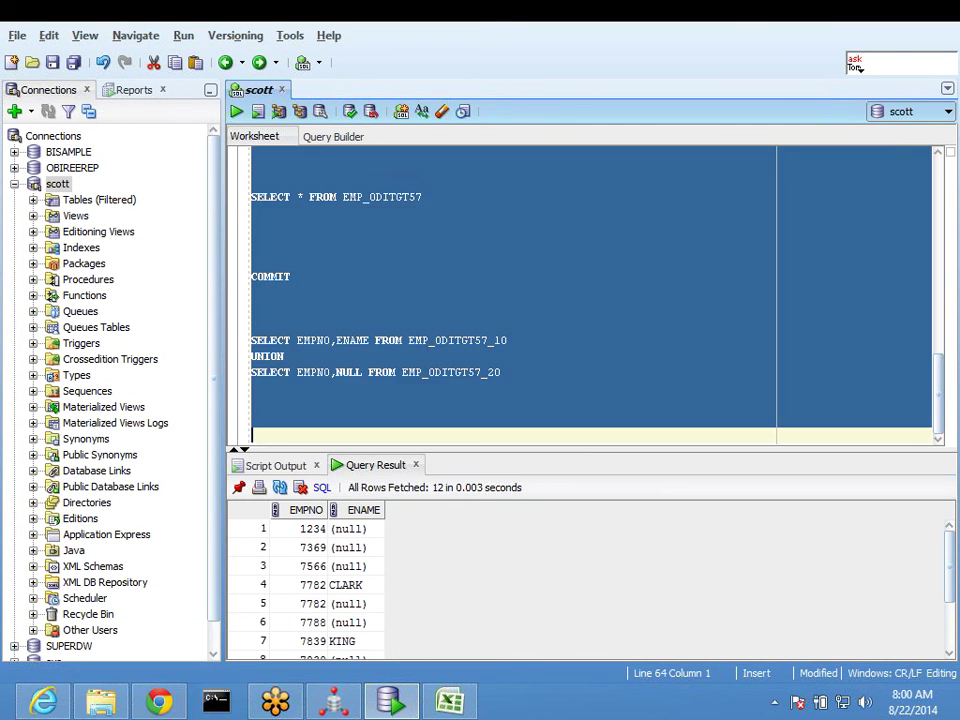
key(Delete)
key(Return)
key(Return)
key(Return)
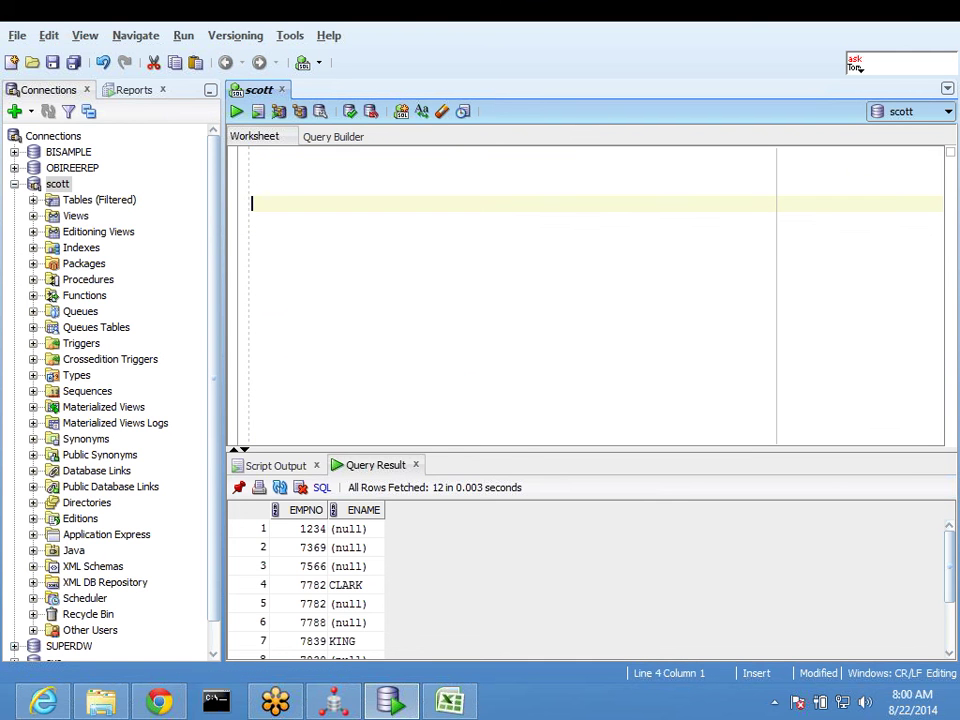
Step: Write the query SELECT * FROM DEPT in the worksheet and run it
text(SELECT * FROM DEPT)
key(Home)
key(shift+Down)
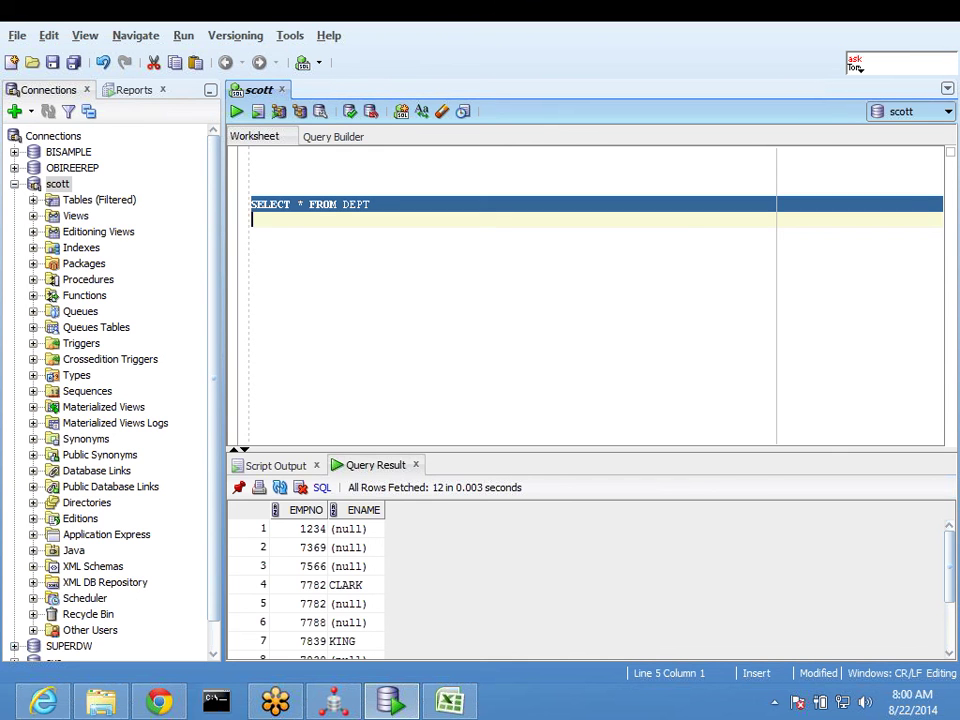
key(ctrl+Return)
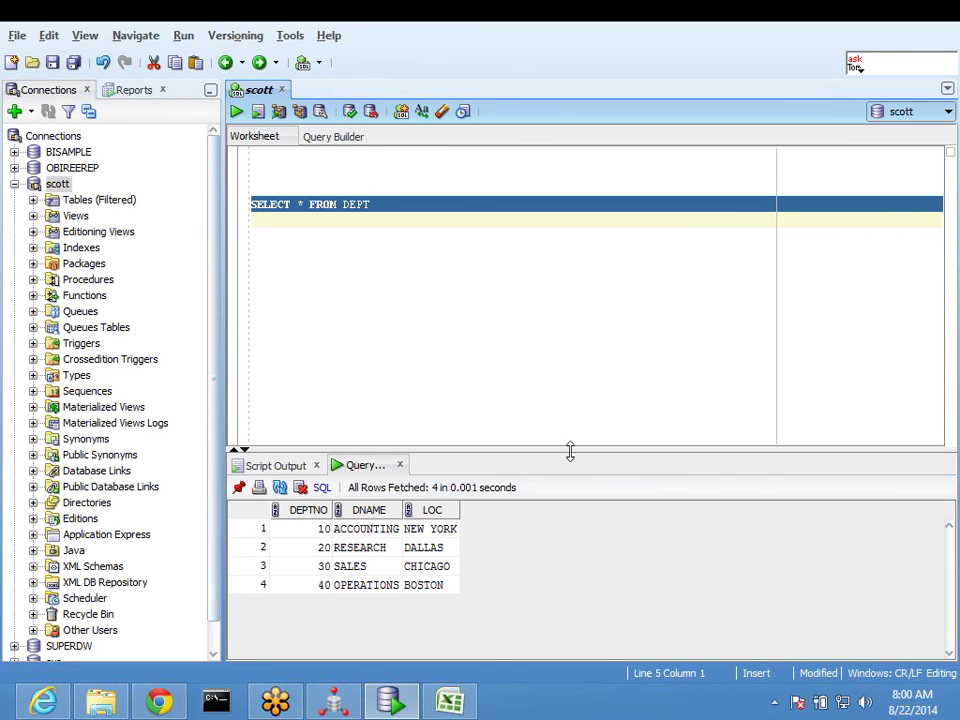
Step: Copy all rows of the DEPT query result into a new Notepad document
drag(570, 448, 651, 320)
click(305, 415)
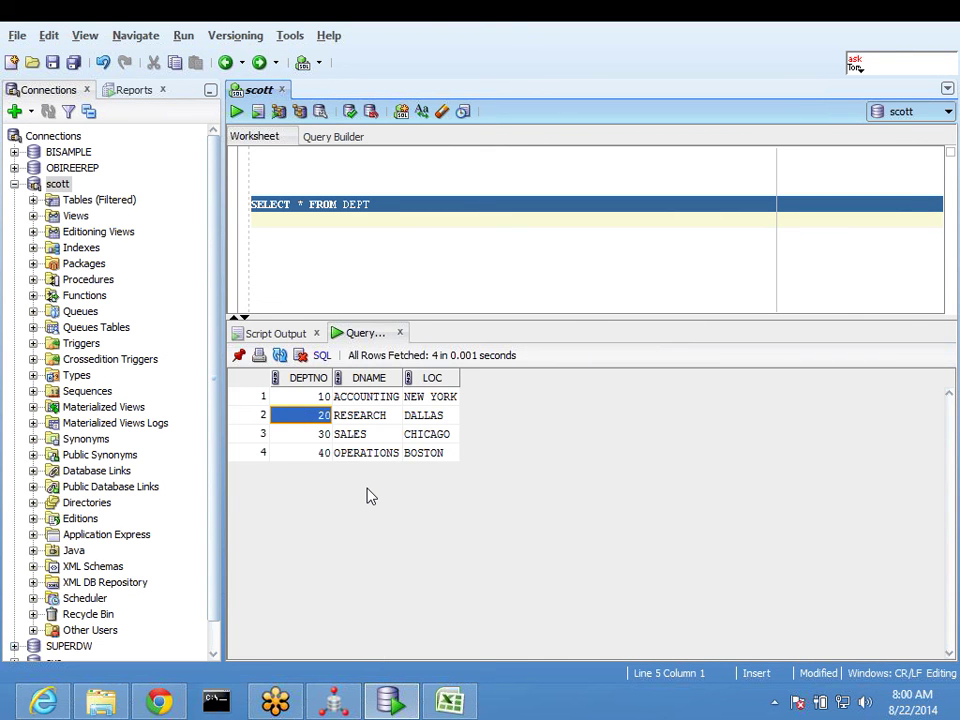
key(ctrl+a)
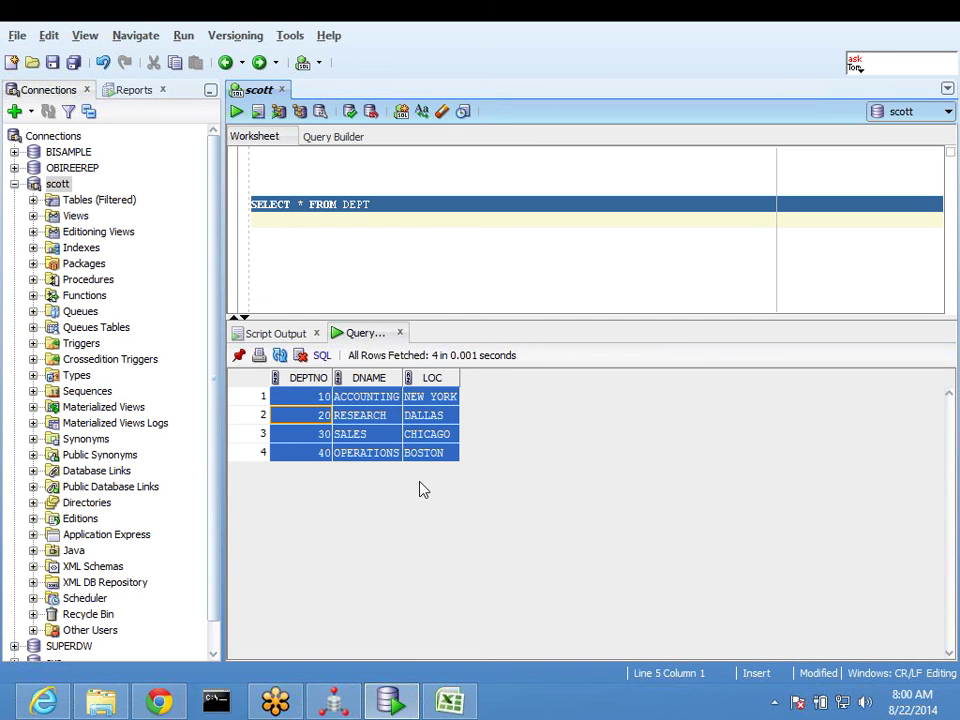
key(super+r)
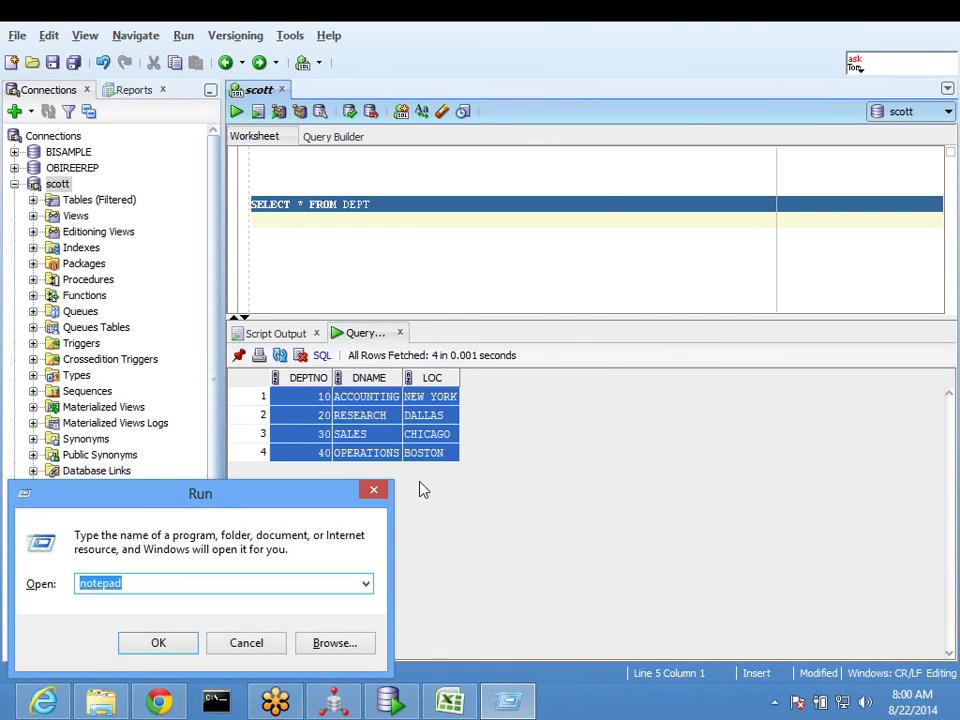
key(Return)
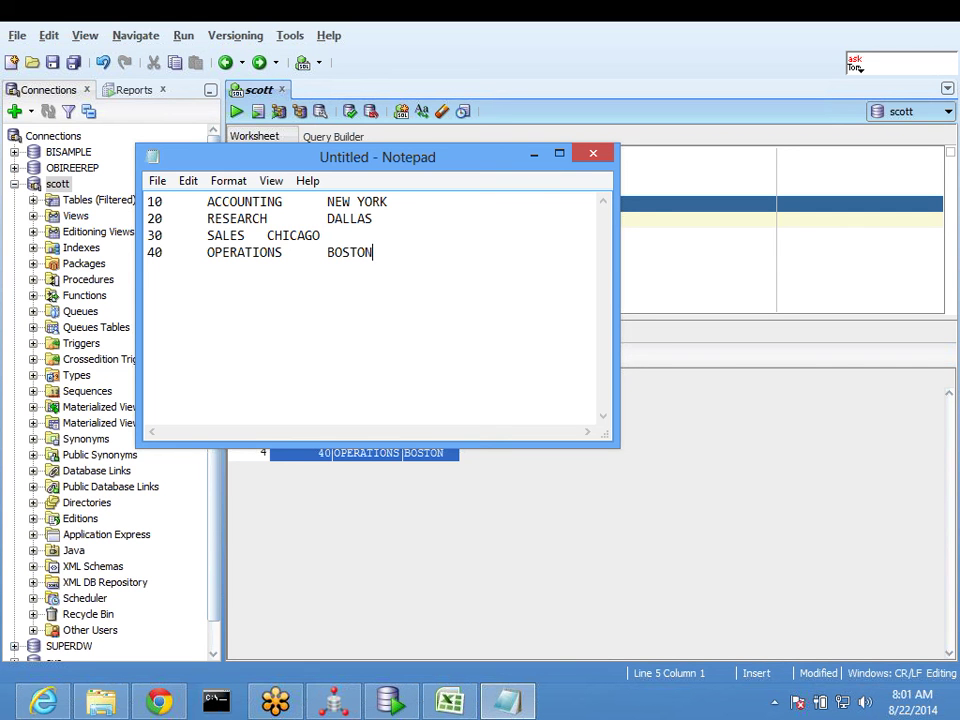
Step: Remove the gap between department number and department name in all four rows
click(162, 201)
key(Delete)
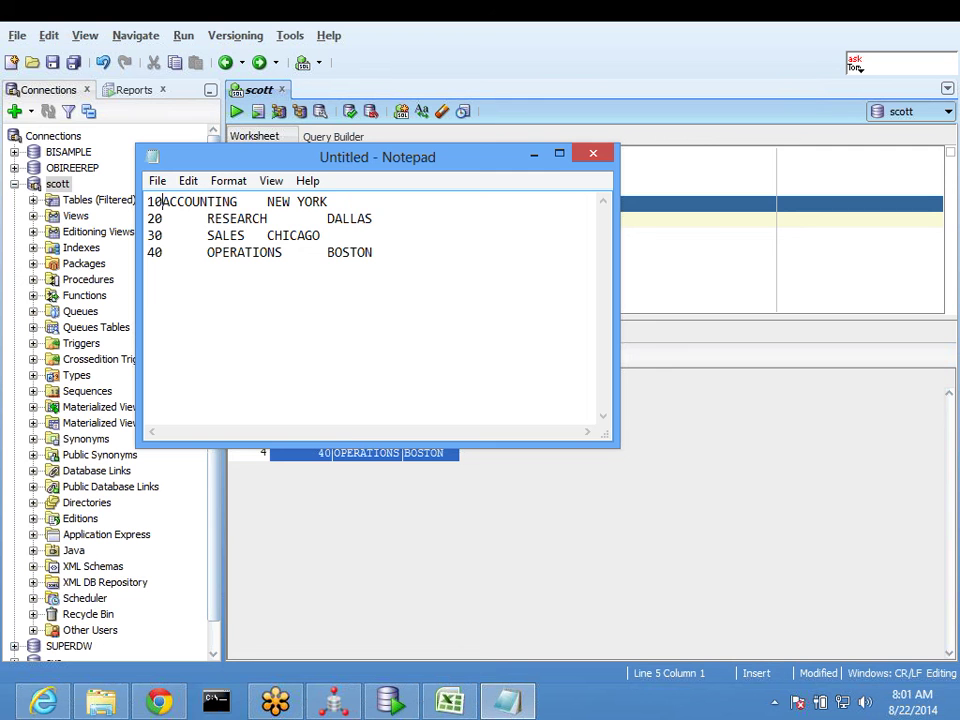
key(Down)
key(Delete)
key(Down)
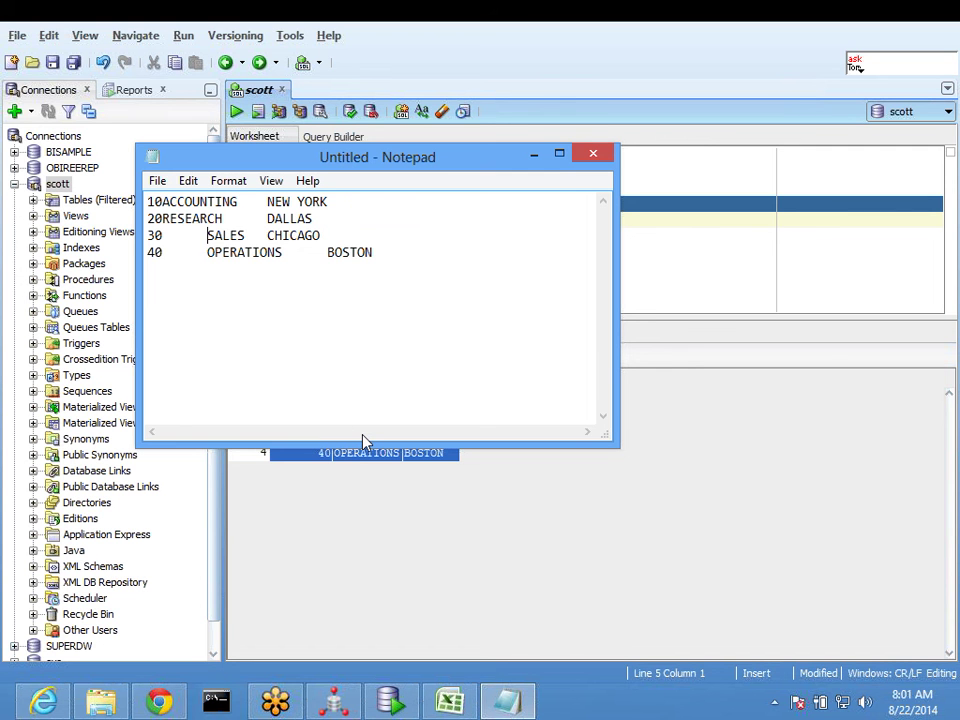
key(Delete)
key(Down)
key(Delete)
Step: Remove the gap between department name and location in all four rows
key(Up)
key(Up)
key(Up)
key(Right)
key(Right)
key(Right)
key(Right)
key(Right)
key(Right)
key(Right)
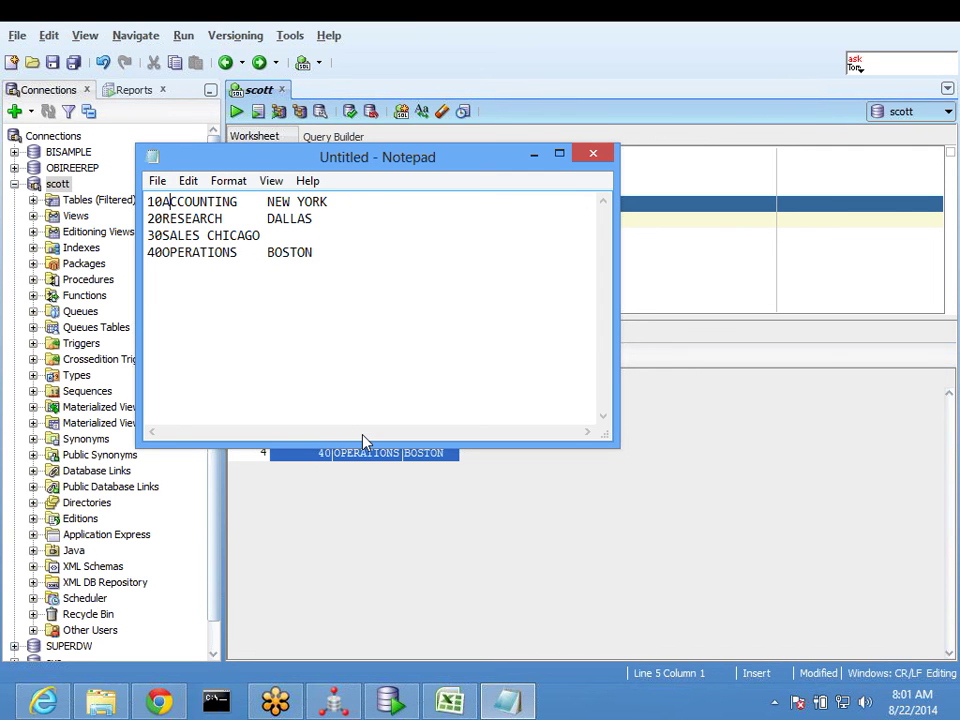
key(Right)
key(Right)
key(Right)
key(Delete)
key(Down)
key(Delete)
key(Down)
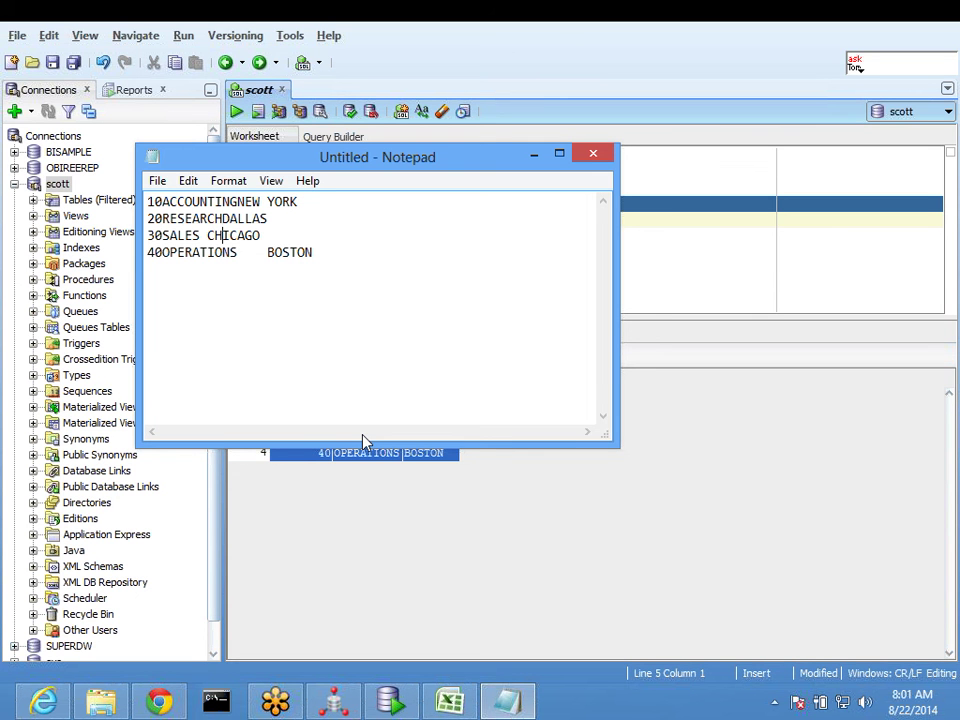
key(BackSpace)
key(Down)
key(Right)
key(Right)
key(Right)
key(Right)
key(Right)
key(Right)
key(BackSpace)
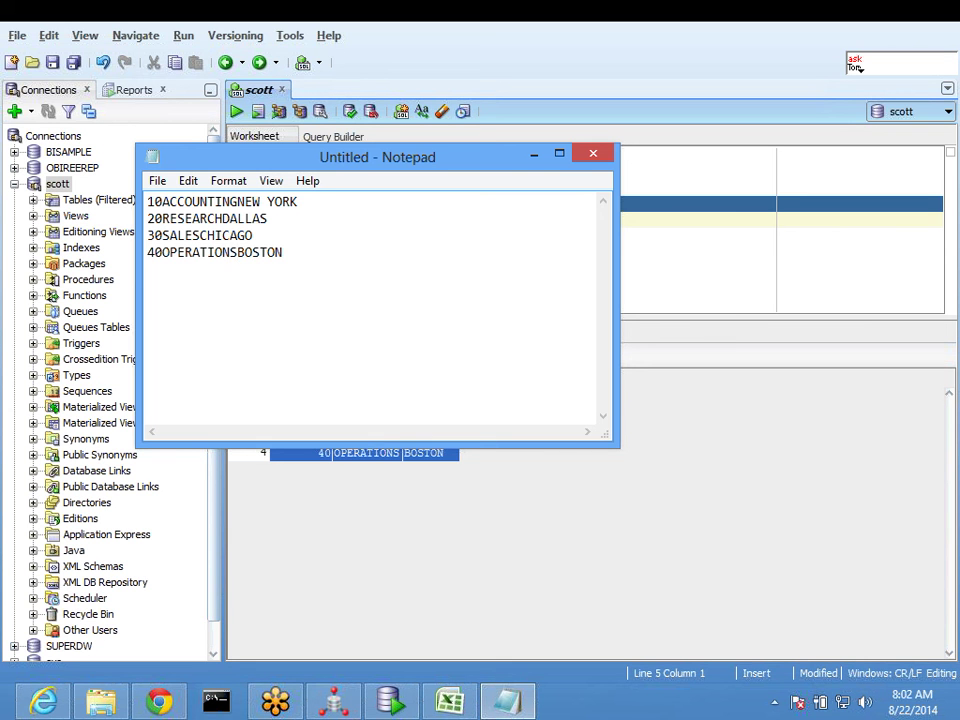
Step: Add the column position note "DEPTNO (1-2)" a few blank lines below the records
key(ctrl+Home)
key(shift+Right)
key(shift+Right)
click(207, 252)
key(End)
key(Down)
key(Down)
key(Down)
key(Down)
key(Down)
text(DEPTNO (1-2))
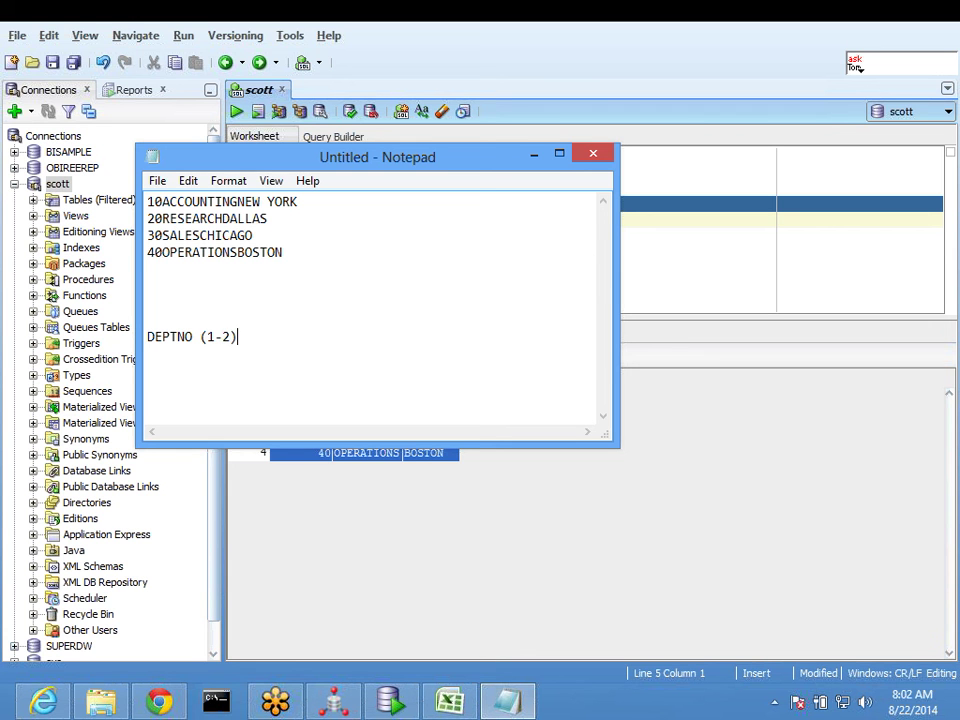
Step: Start a second position note below DEPTNO with "DNAME (3-"
key(Return)
text(DNAME  ()
text(3-)
Step: Pad RESEARCH and SALES with spaces to the width of ACCOUNTING so that all locations start in the same column
drag(162, 201, 237, 201)
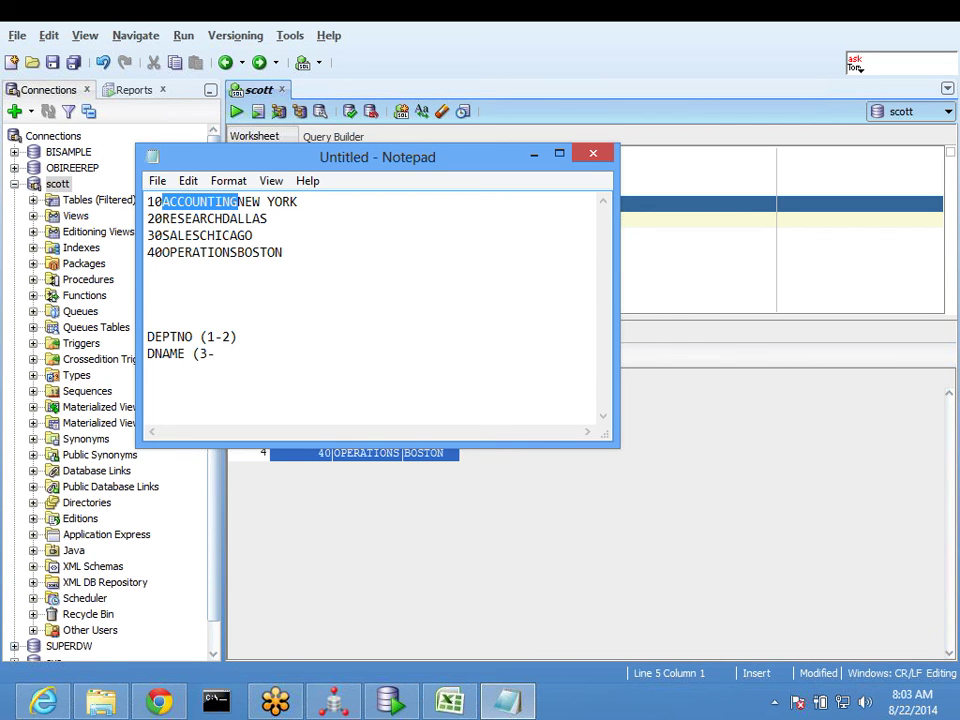
click(253, 252)
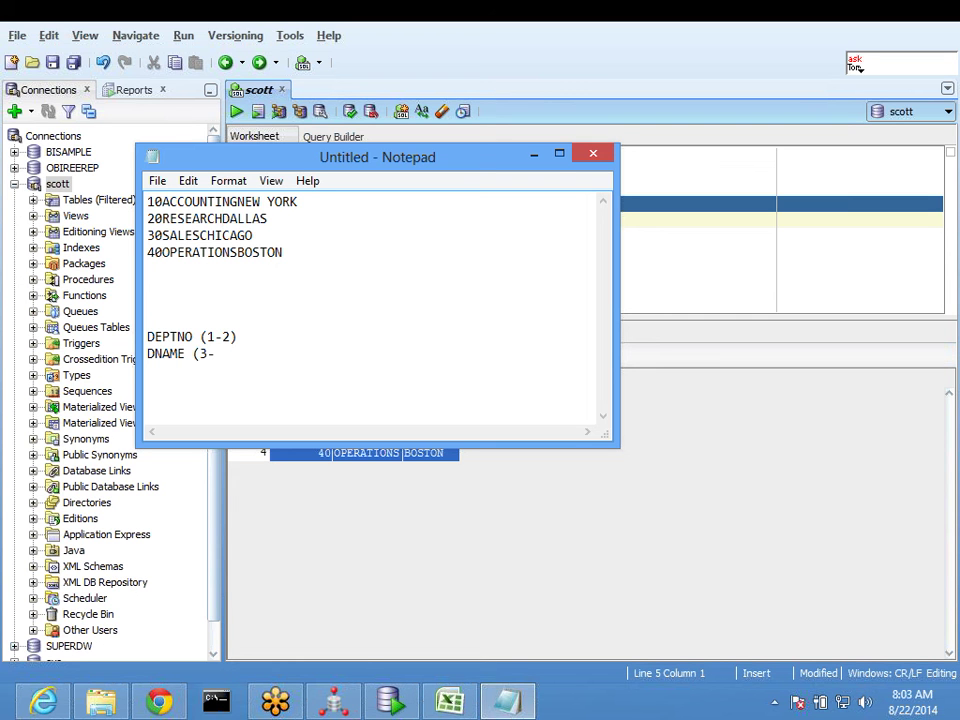
drag(162, 202, 237, 202)
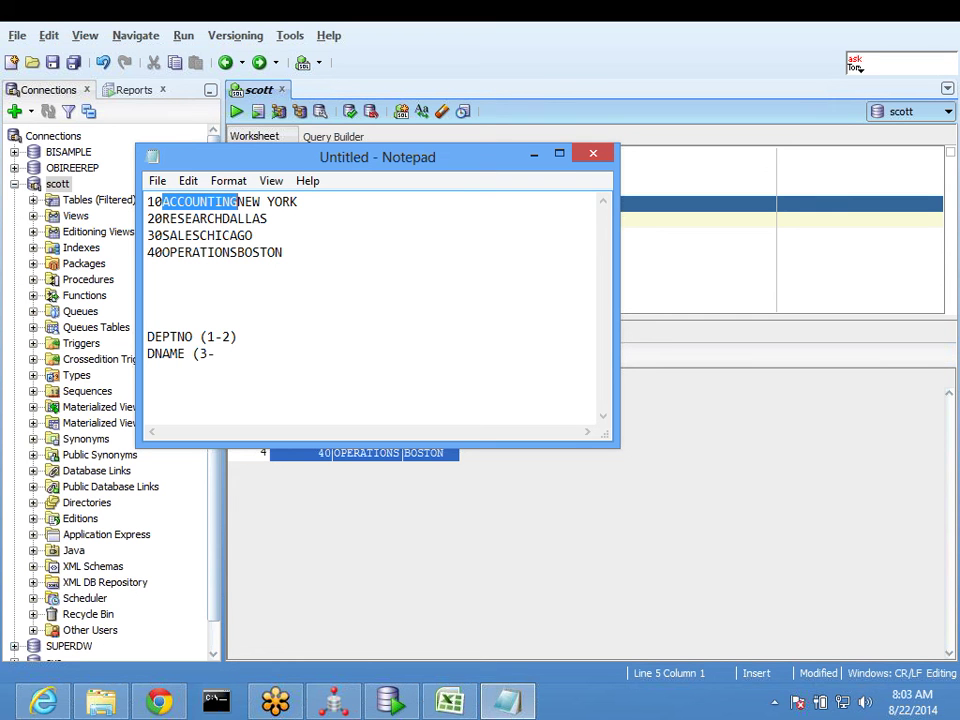
click(162, 218)
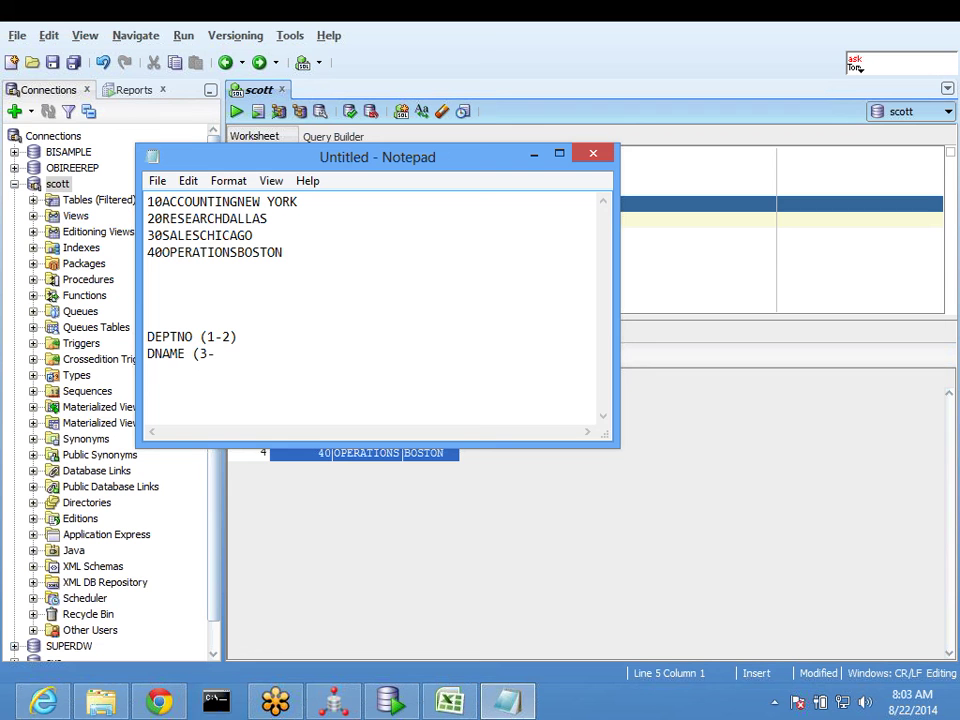
drag(162, 218, 222, 218)
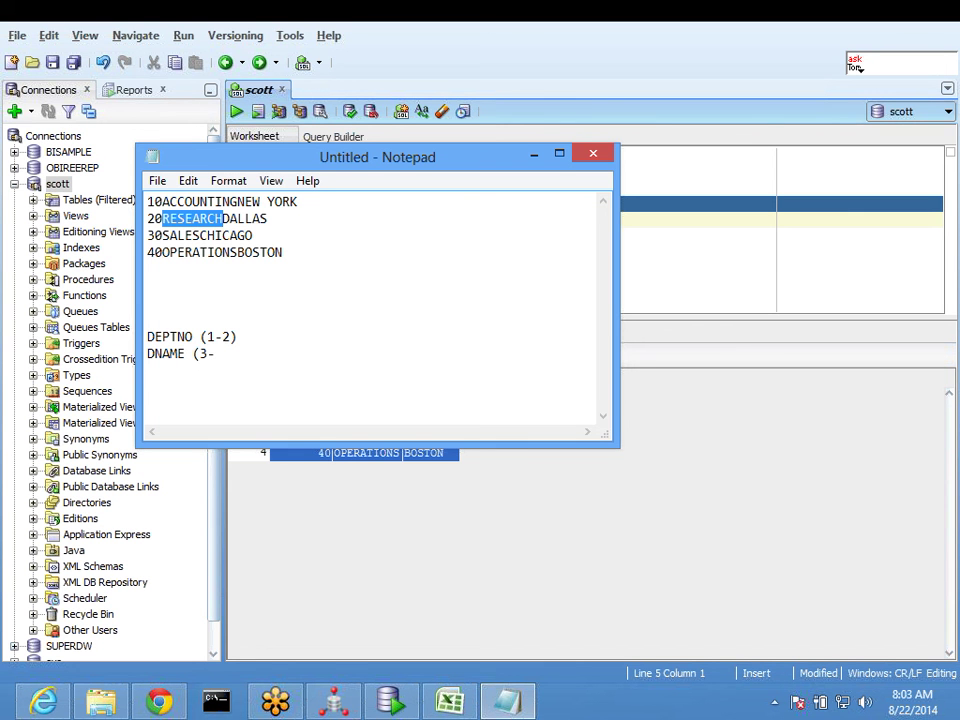
click(226, 236)
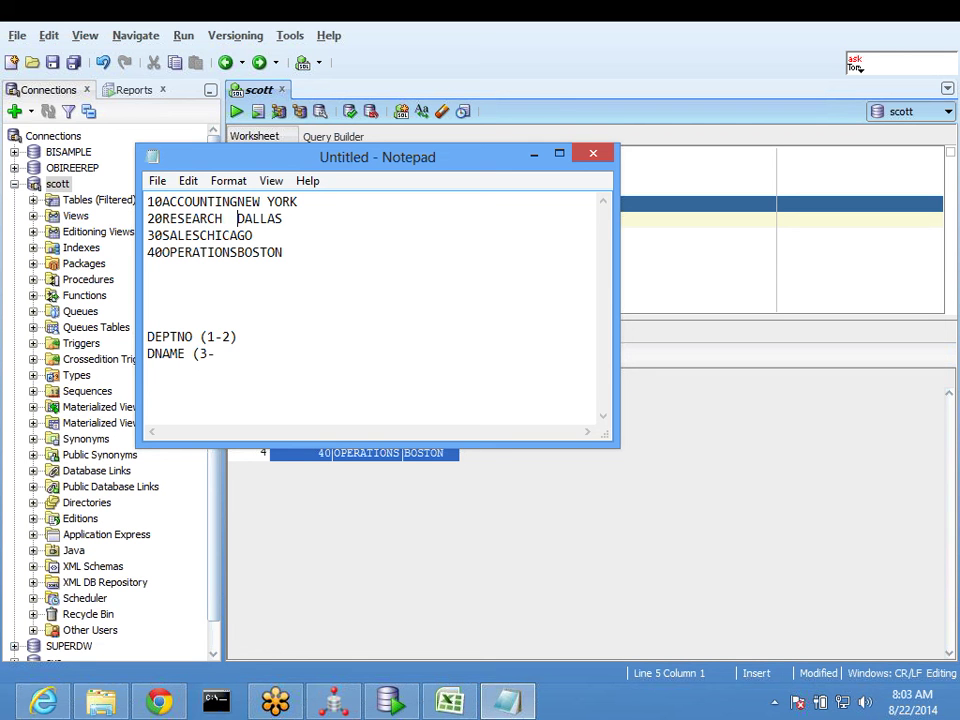
click(200, 235)
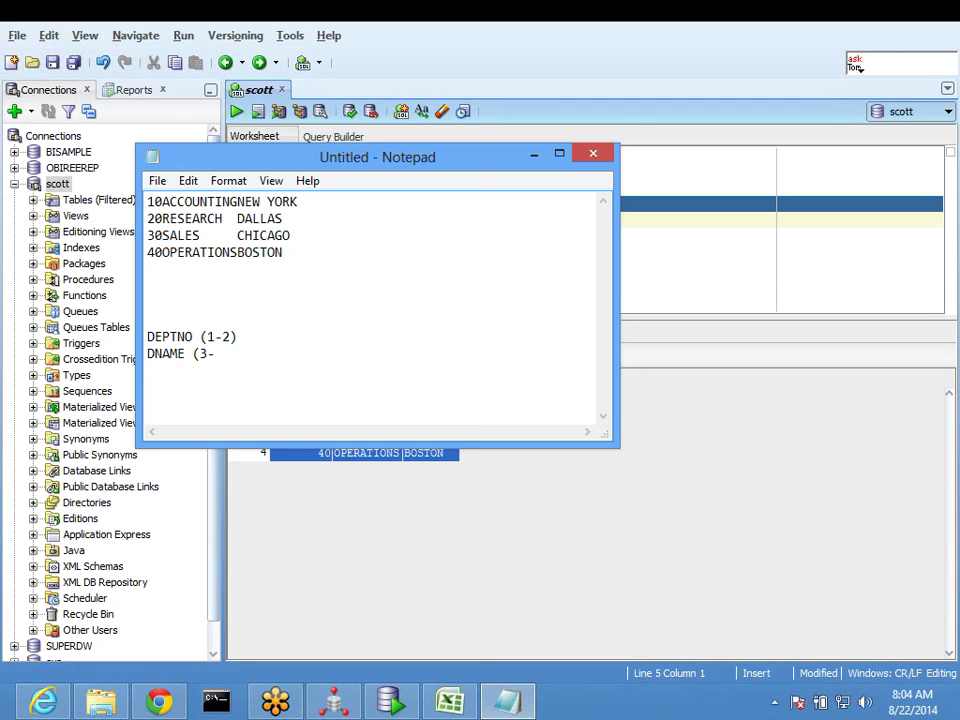
Step: Complete the DNAME position note as "DNAME (3-10)"
click(237, 252)
text(10))
drag(162, 218, 236, 218)
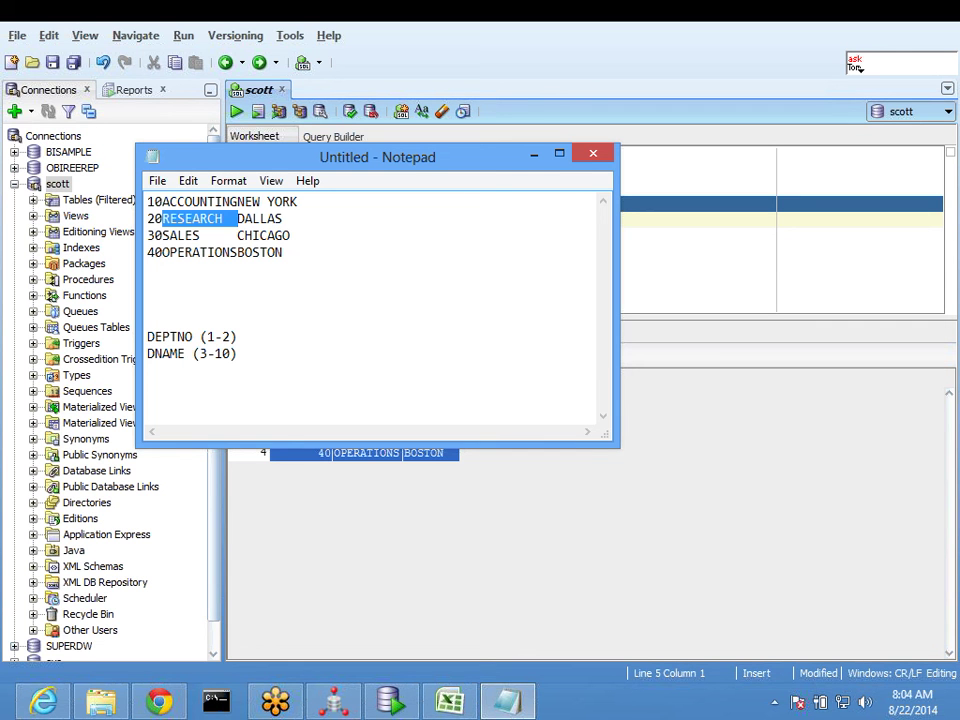
Step: Start a third position note below the DNAME line with "LOC ("
key(Down)
key(Down)
key(Down)
key(Down)
key(Down)
key(Down)
key(Down)
key(Down)
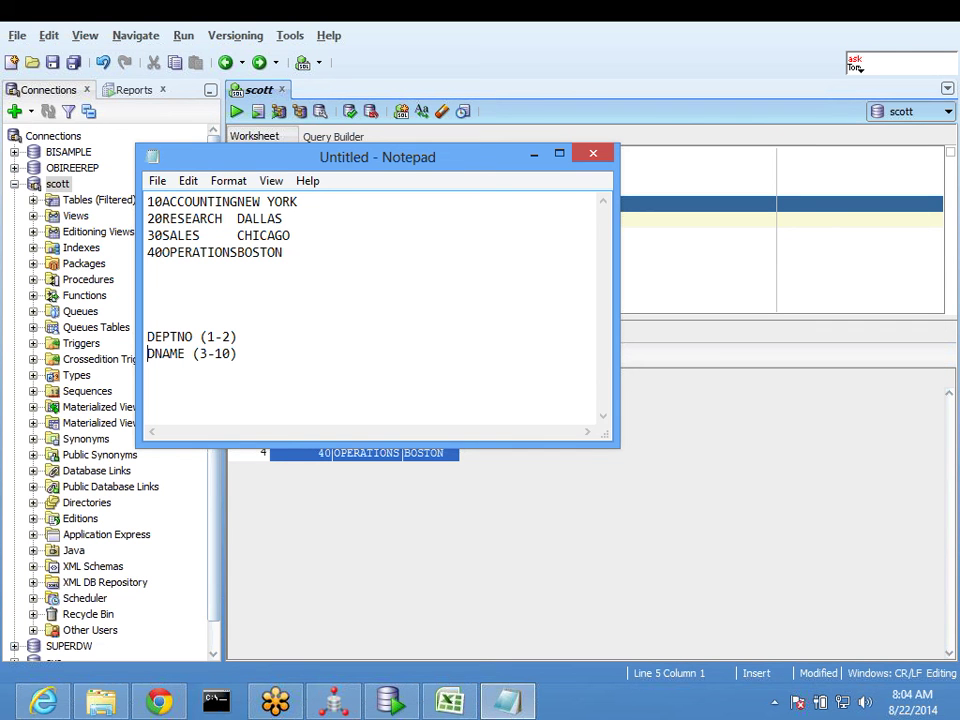
key(End)
key(Return)
key(Up)
key(Up)
key(Right)
key(Right)
key(Right)
key(Right)
key(ctrl+End)
text(LOC ()
Step: Count the characters that precede NEW YORK in the first record by selecting "10ACCOUNTING"
key(Up)
key(Up)
key(Up)
key(Up)
key(Up)
key(Up)
key(Up)
key(Left)
key(Left)
key(Left)
key(Left)
key(Left)
key(shift+Right)
key(shift+Right)
key(shift+Right)
key(shift+Right)
key(shift+Right)
key(shift+Right)
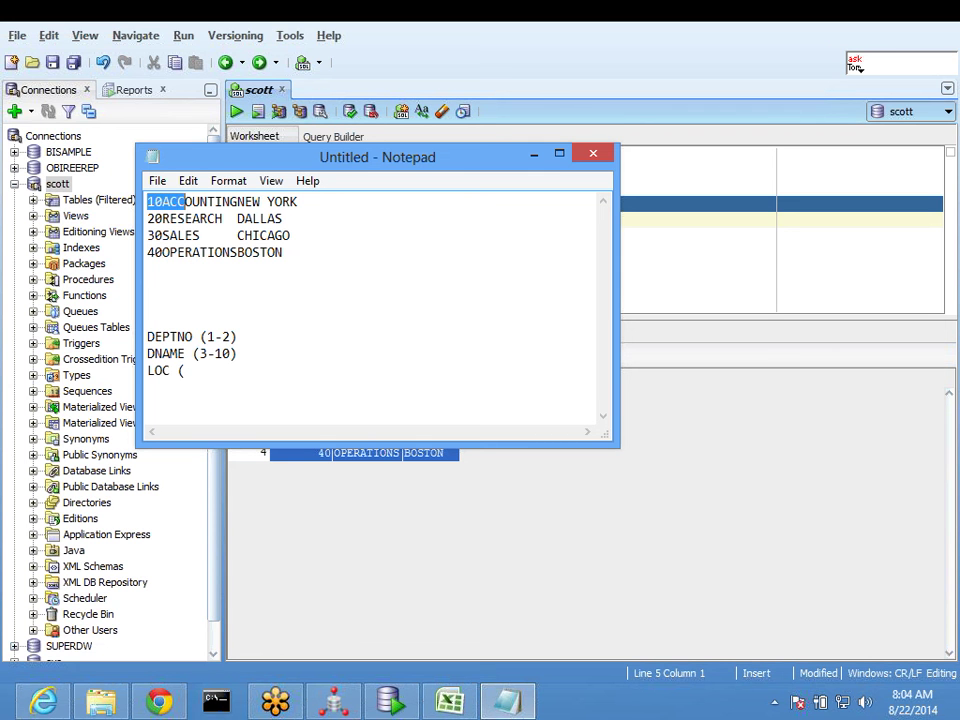
key(shift+Right)
key(shift+Right)
key(shift+Right)
key(shift+Right)
key(shift+Right)
key(shift+Right)
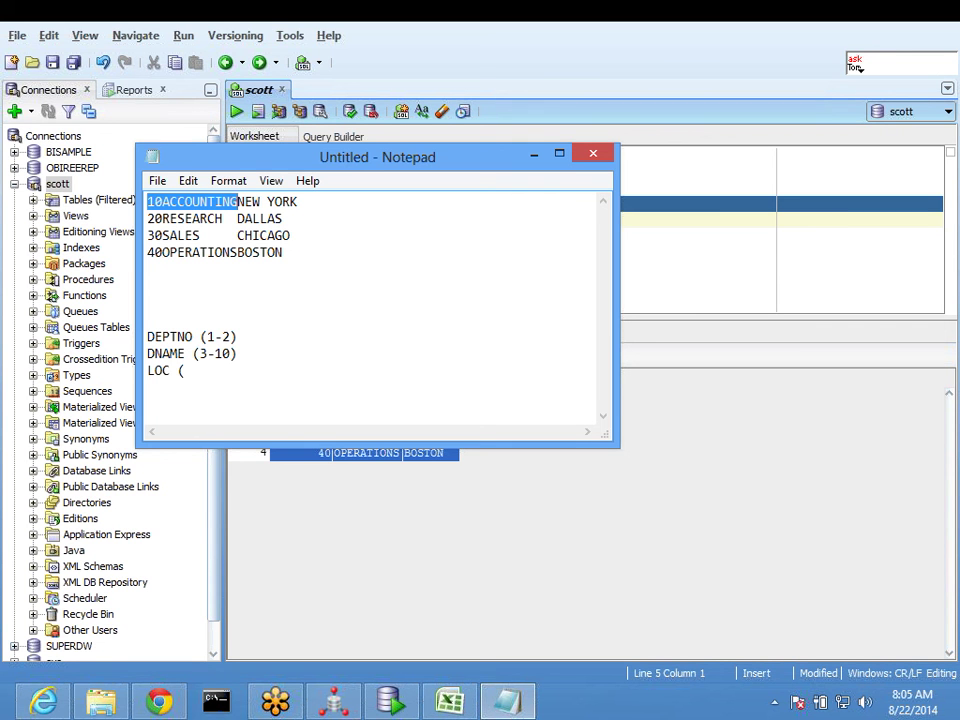
Step: Extend the LOC position note to "LOC (13 TILL END"
click(184, 370)
text(13)
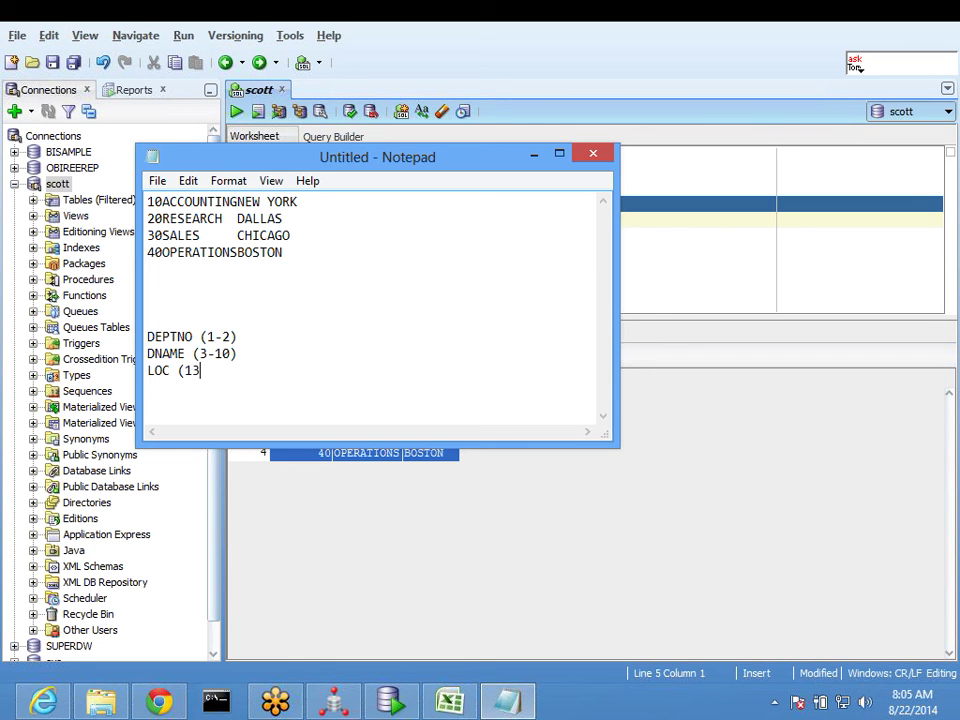
text( TILL END)
Step: Copy the four fixed-width department records at the start of the document
key(Up)
key(Up)
key(Up)
key(Up)
key(Up)
key(ctrl+shift+Home)
key(ctrl+c)
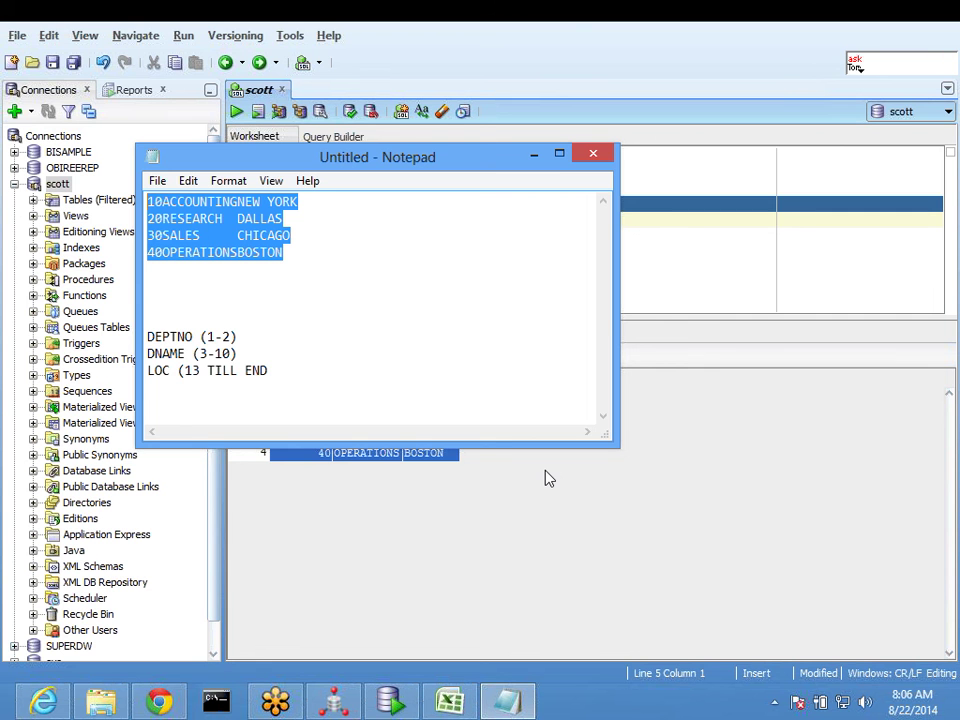
Step: Switch to Excel and paste the four copied fixed-width department records starting at cell E12
click(449, 702)
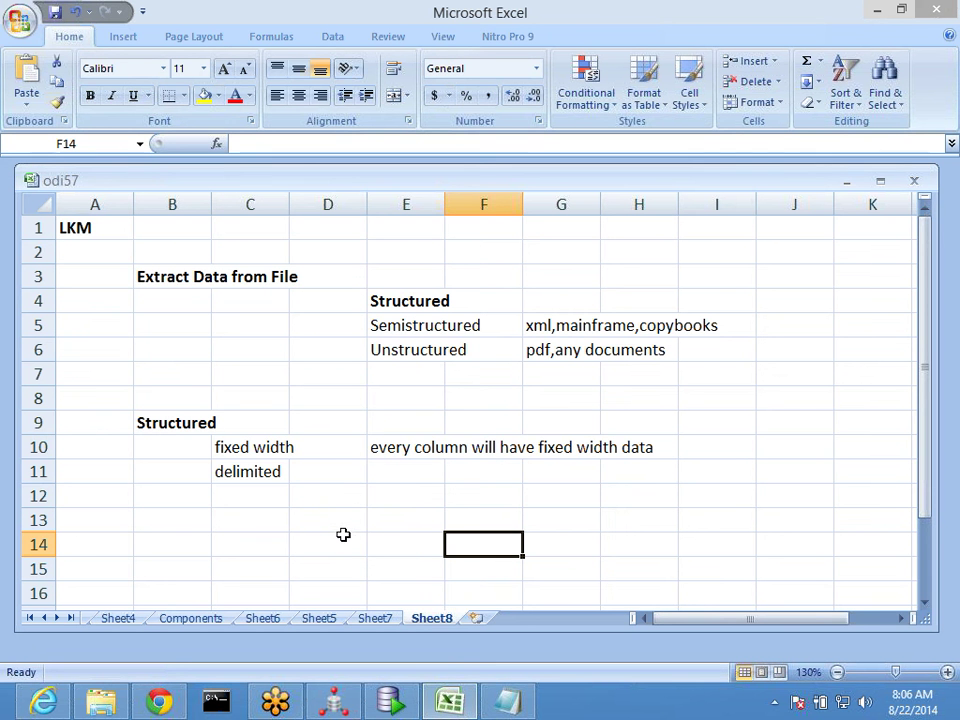
click(389, 496)
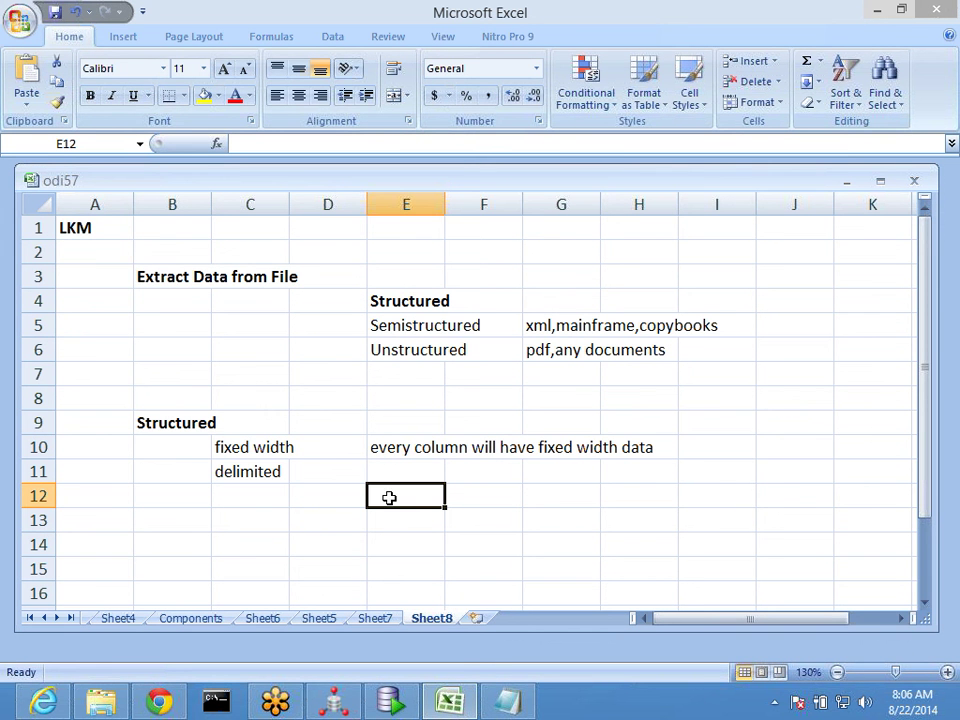
key(ctrl+v)
Step: Move the "delimited" label from C11 to C17 and make it bold
click(250, 476)
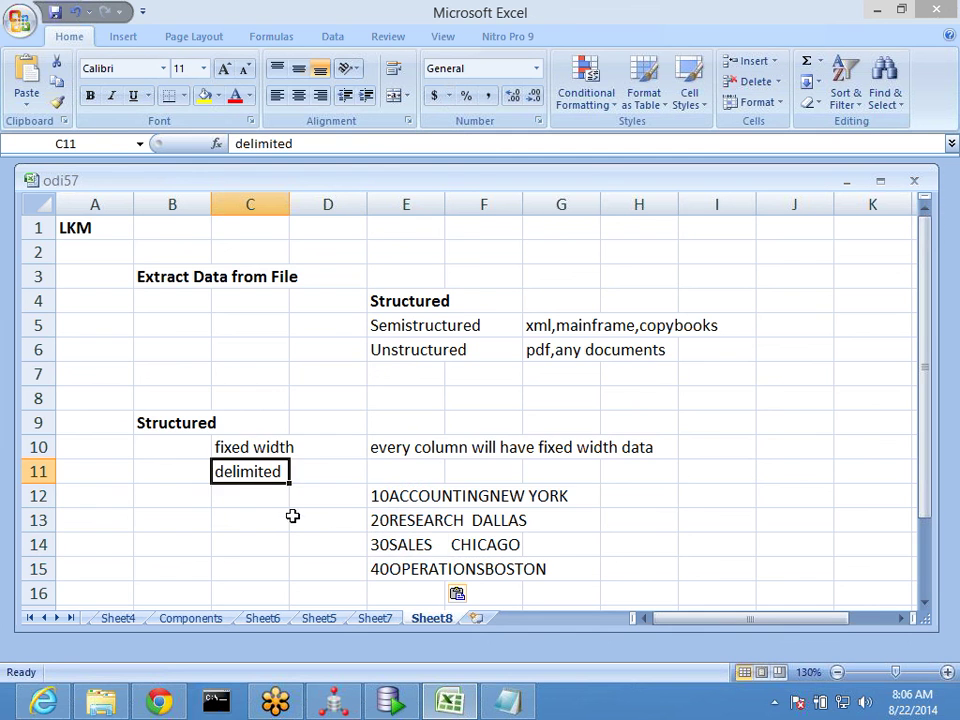
key(ctrl+c)
scroll(300, 530, down, 3)
click(250, 400)
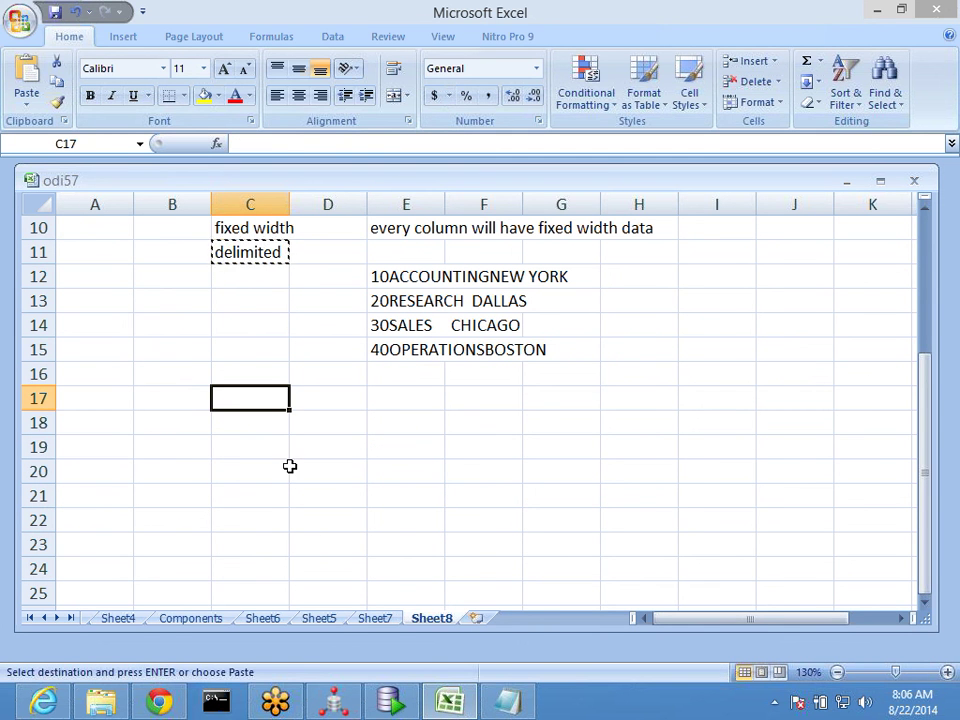
key(Return)
click(229, 474)
click(262, 405)
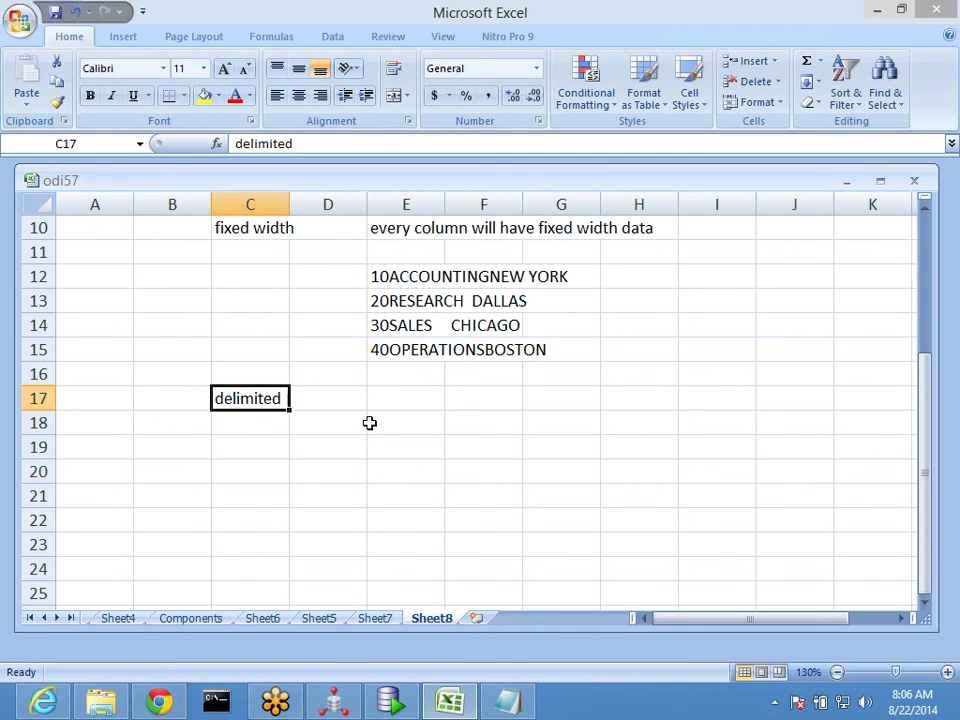
key(ctrl+b)
click(315, 480)
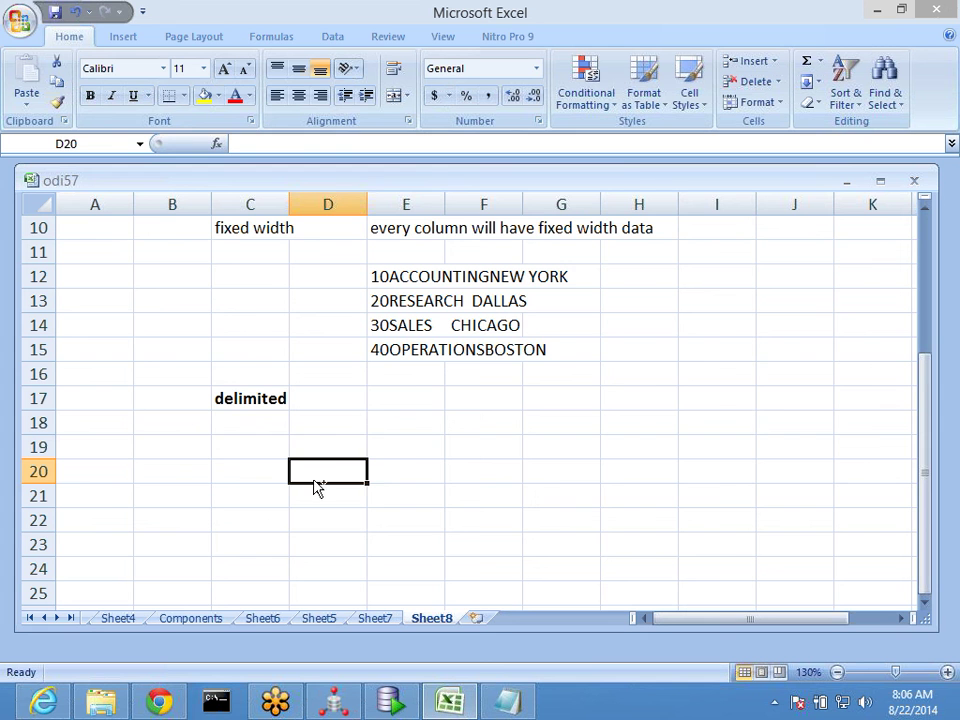
click(483, 472)
Step: Switch to Notepad and delete the DEPTNO, DNAME and LOC position notes below the four records
click(508, 700)
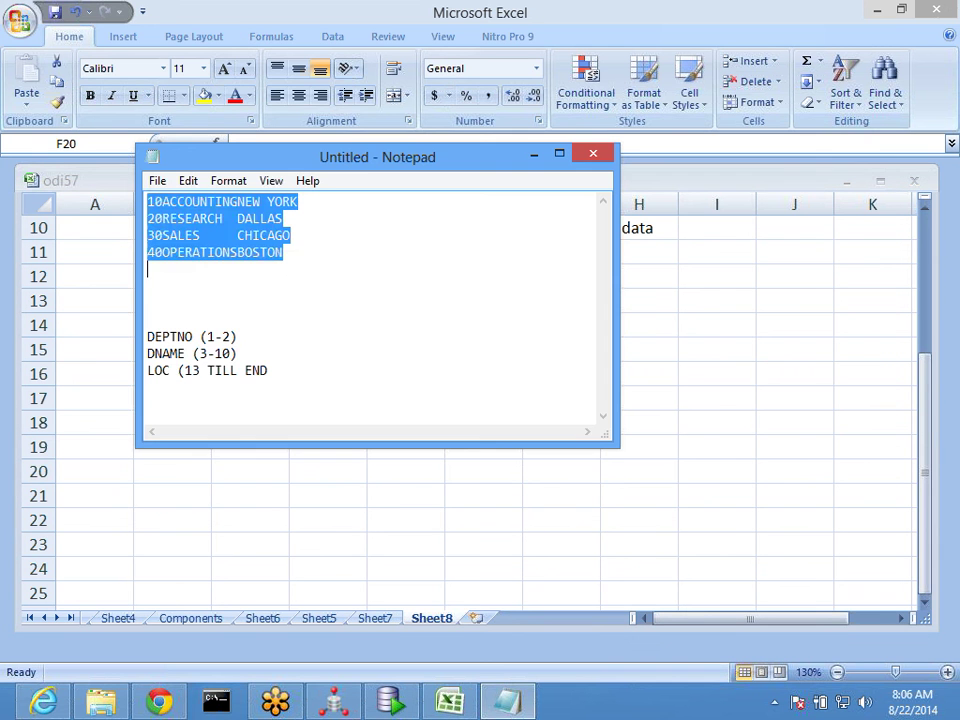
click(150, 269)
drag(269, 370, 252, 370)
key(shift+Up)
key(shift+Up)
key(shift+Up)
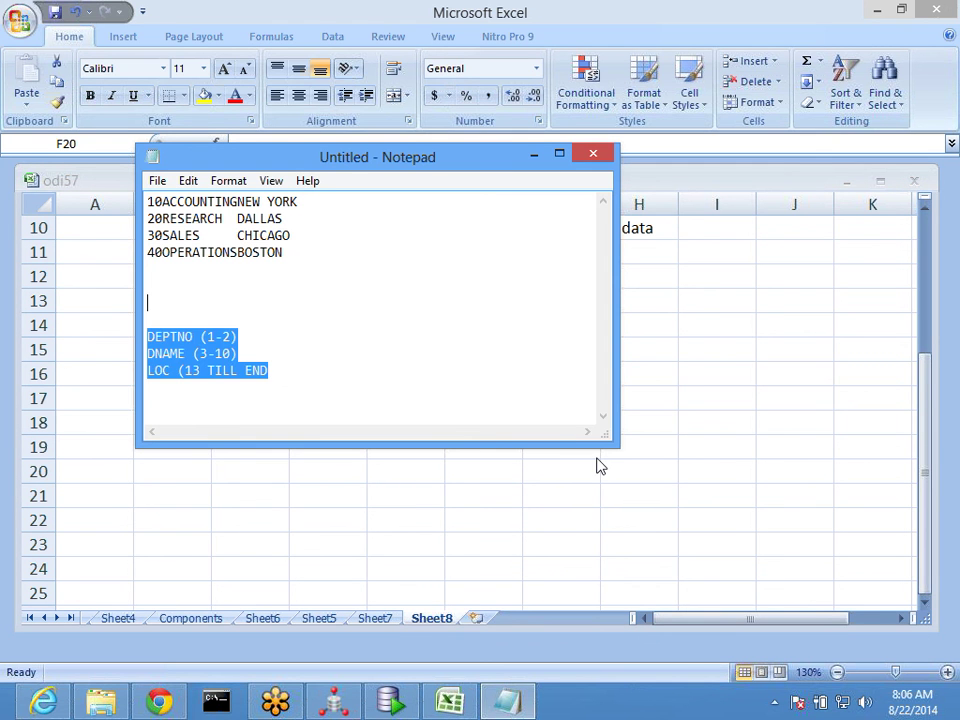
key(Delete)
key(BackSpace)
key(BackSpace)
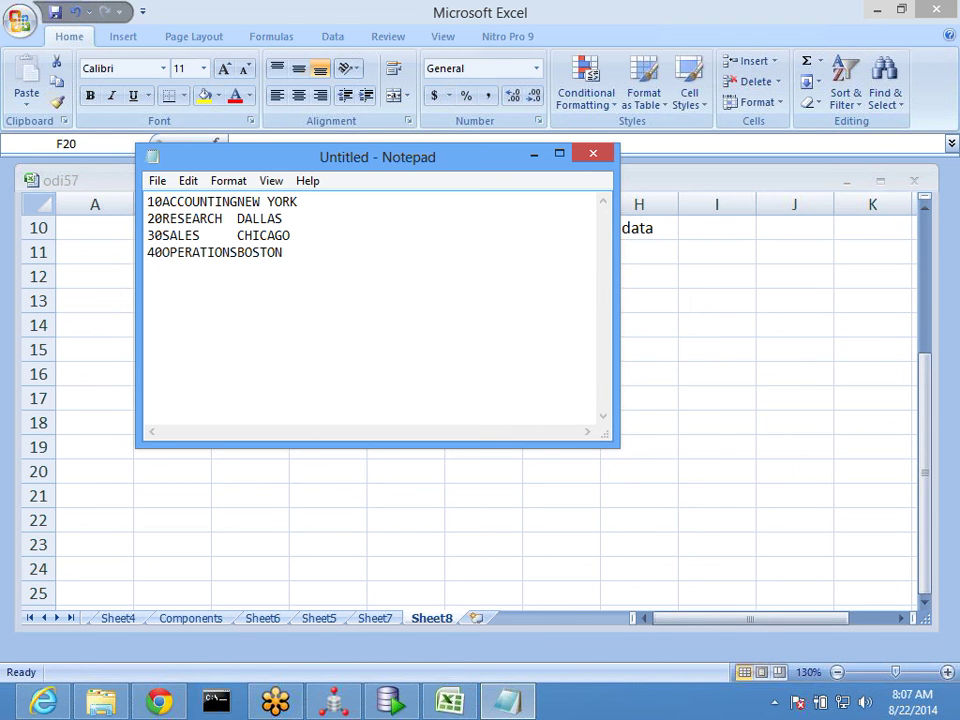
Step: Add a line of example delimiters, "TAB,;,,|", a few lines below the records
key(Return)
key(Return)
key(Return)
text(TAB,;,,|)
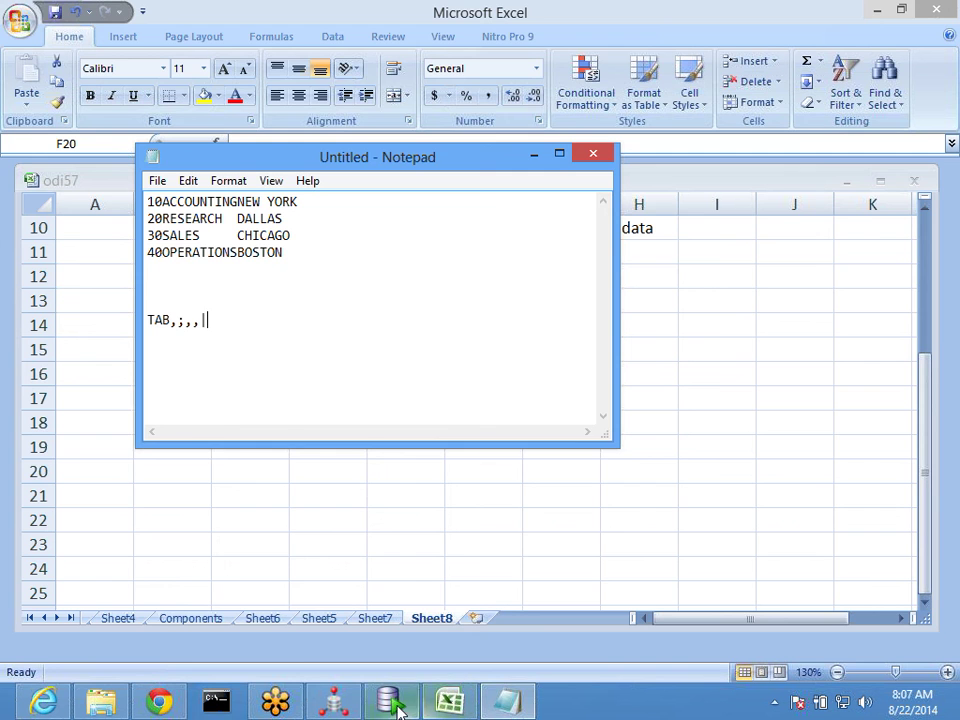
Step: Replace the entire Notepad text with the four DEPT rows from the SQL Developer query result
key(alt+Tab)
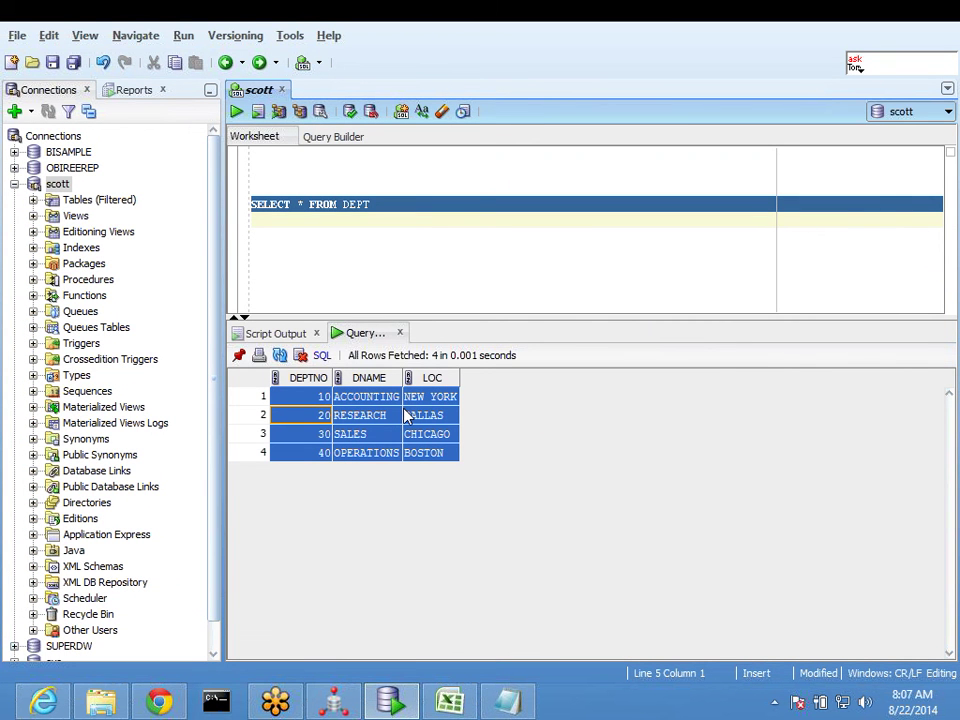
key(alt+Tab)
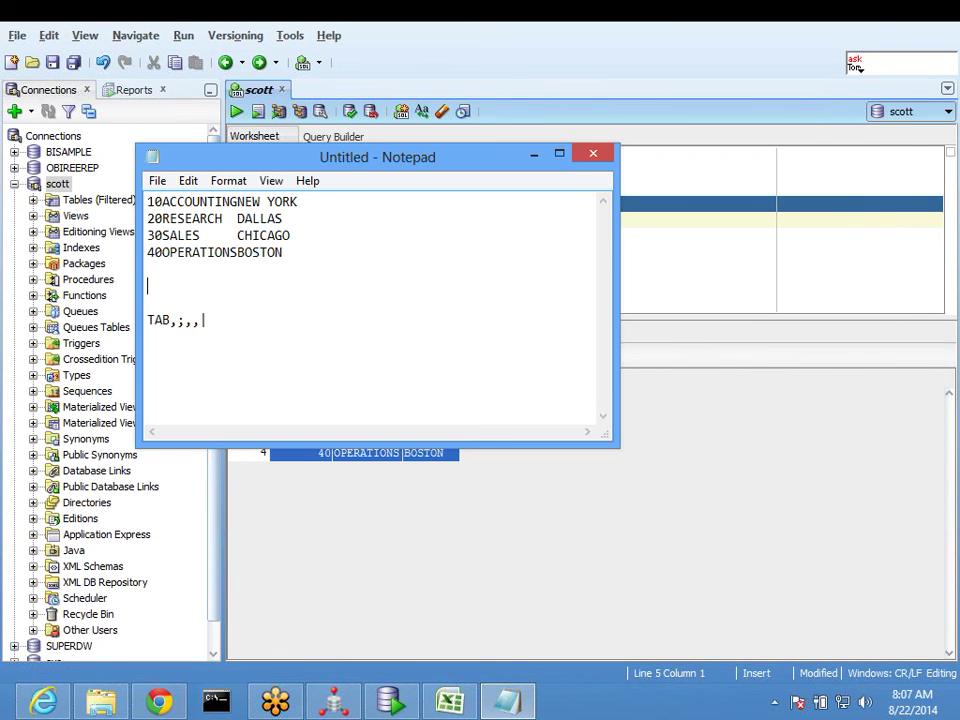
key(ctrl+a)
key(ctrl+v)
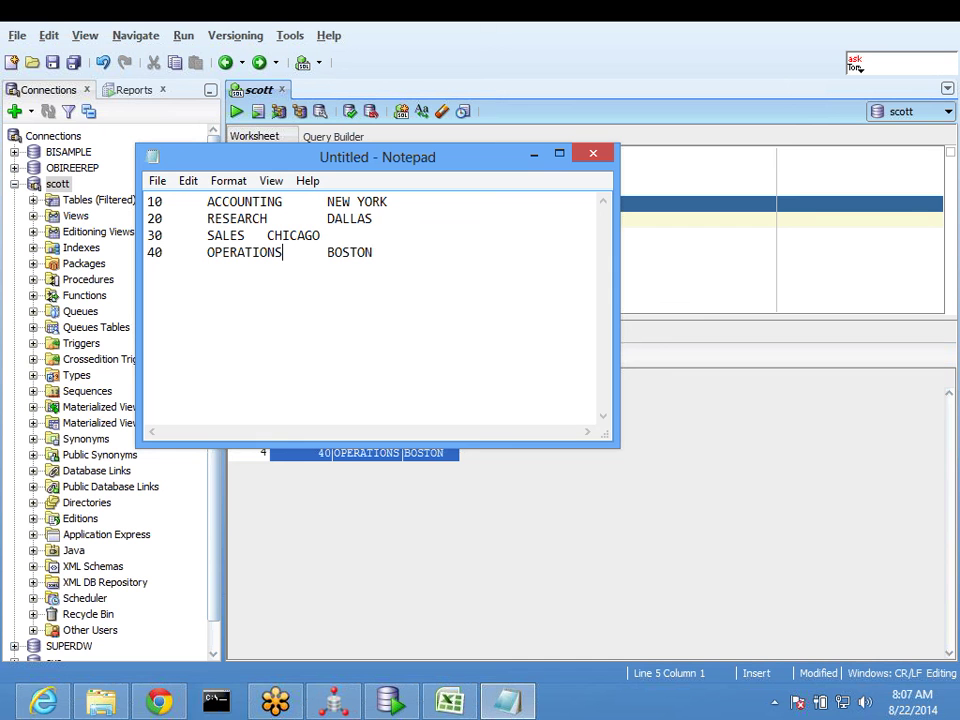
Step: Replace every tab between the column values in the Notepad text with a pipe character "|"
drag(162, 201, 207, 201)
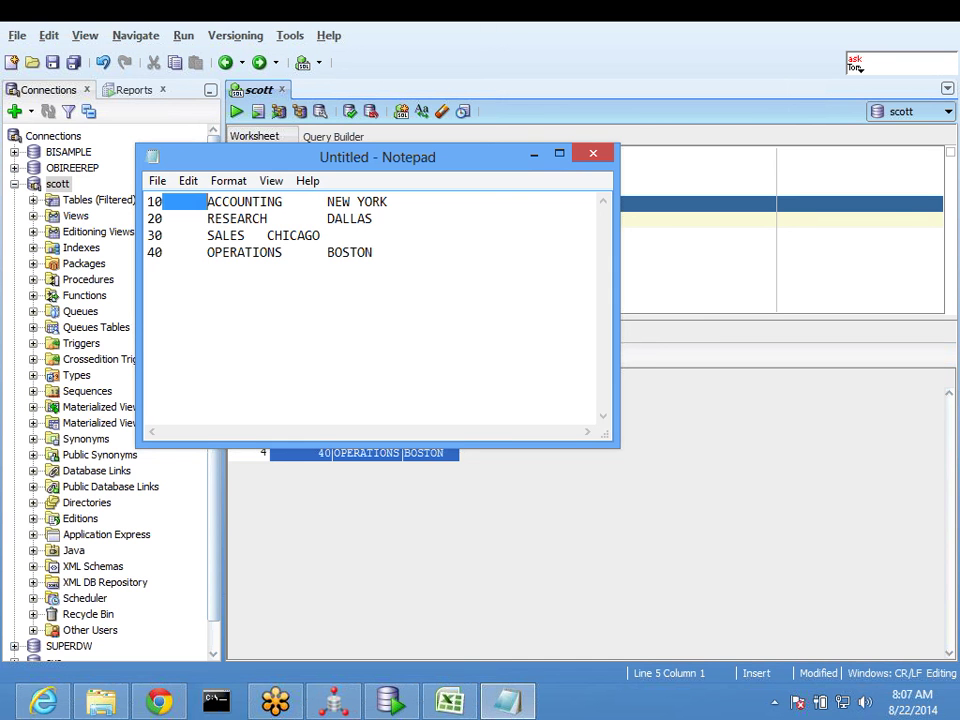
click(188, 180)
click(249, 361)
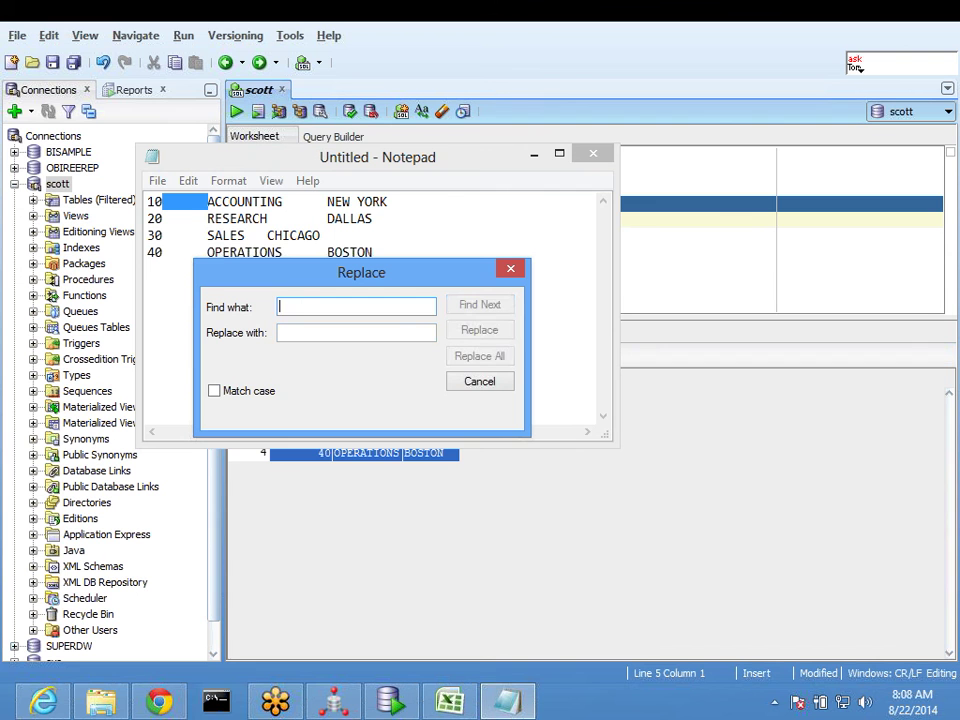
key(ctrl+v)
key(Tab)
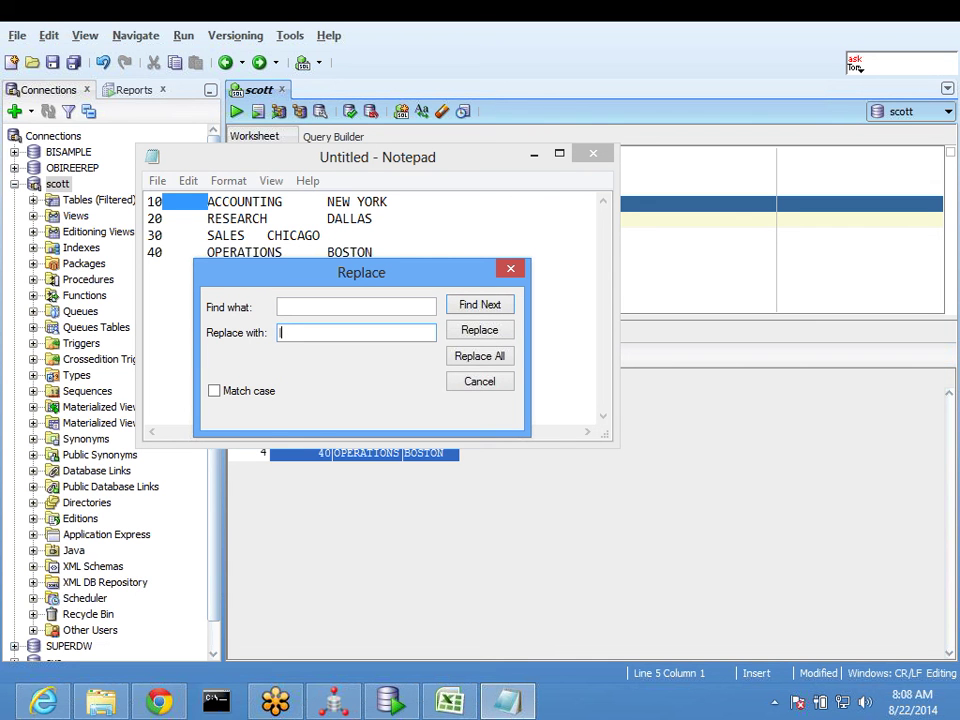
click(476, 358)
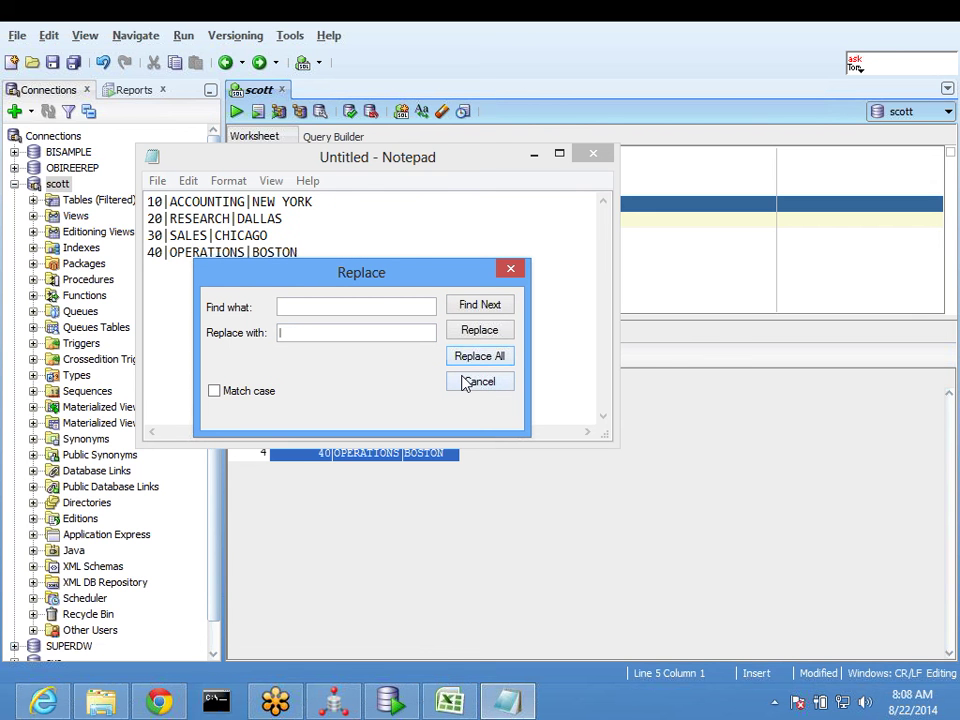
Step: Start BI Services from the desktop, minimise its console windows, and return to Notepad with the Replace dialog closed
key(super+d)
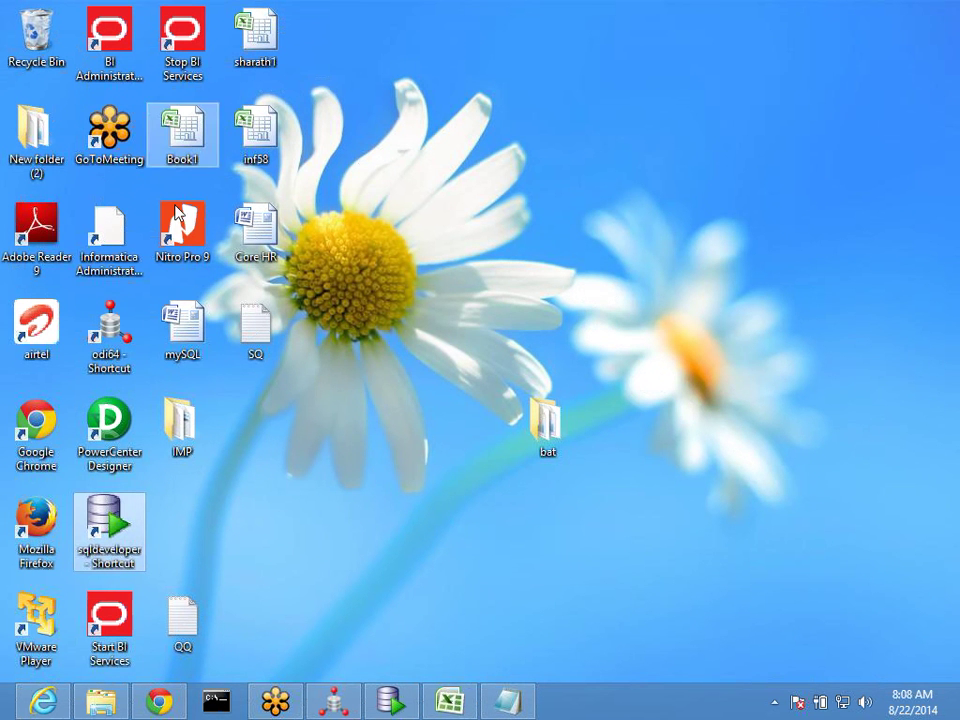
double_click(108, 645)
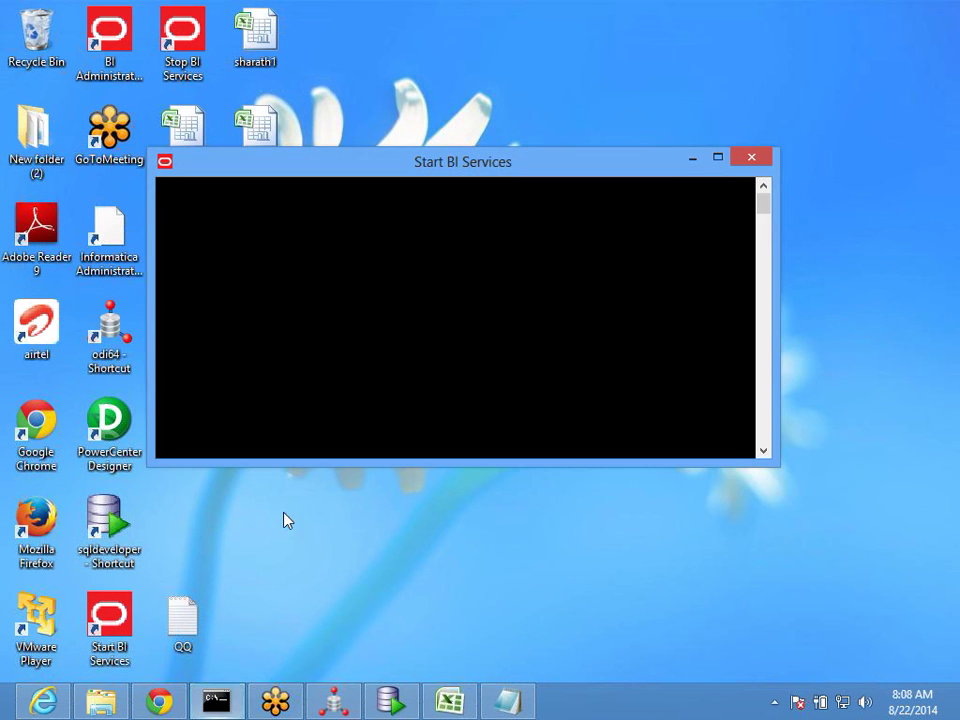
click(694, 158)
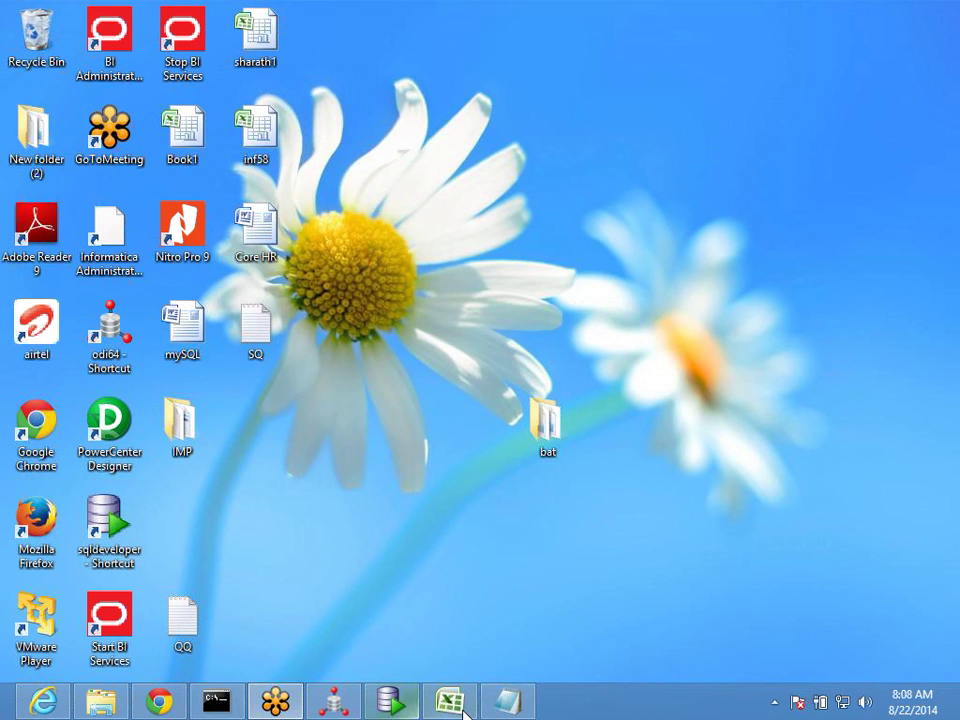
click(506, 700)
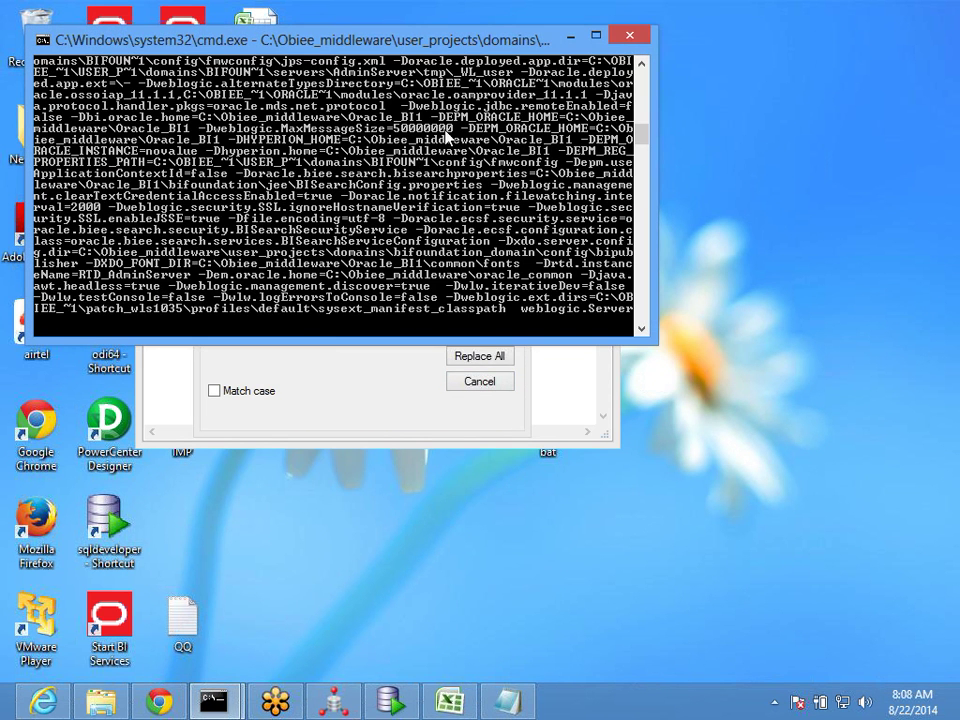
click(574, 18)
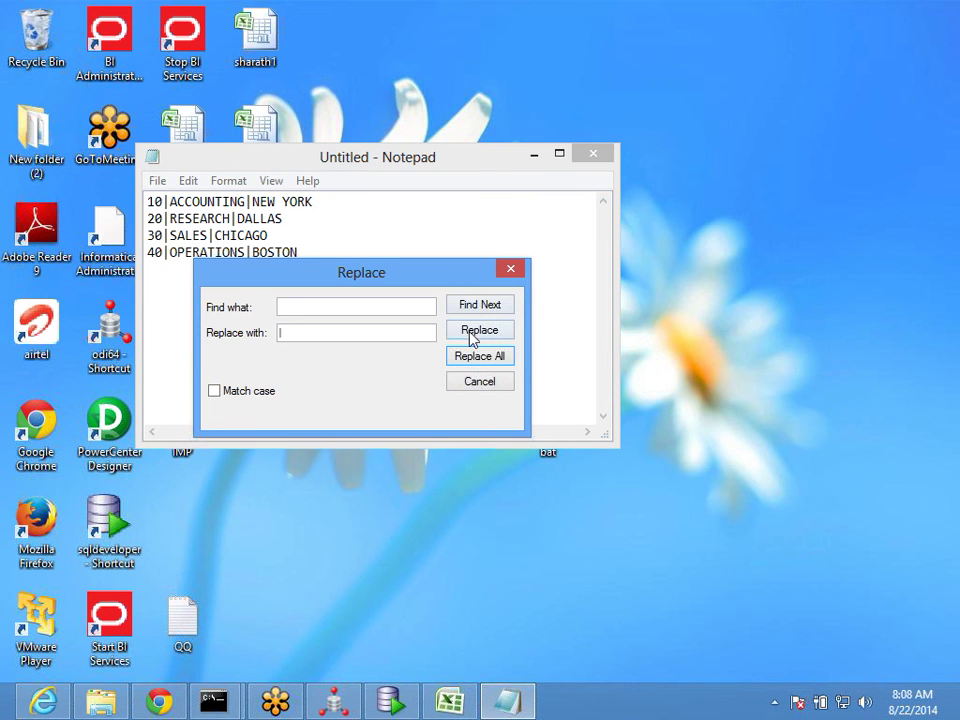
click(478, 384)
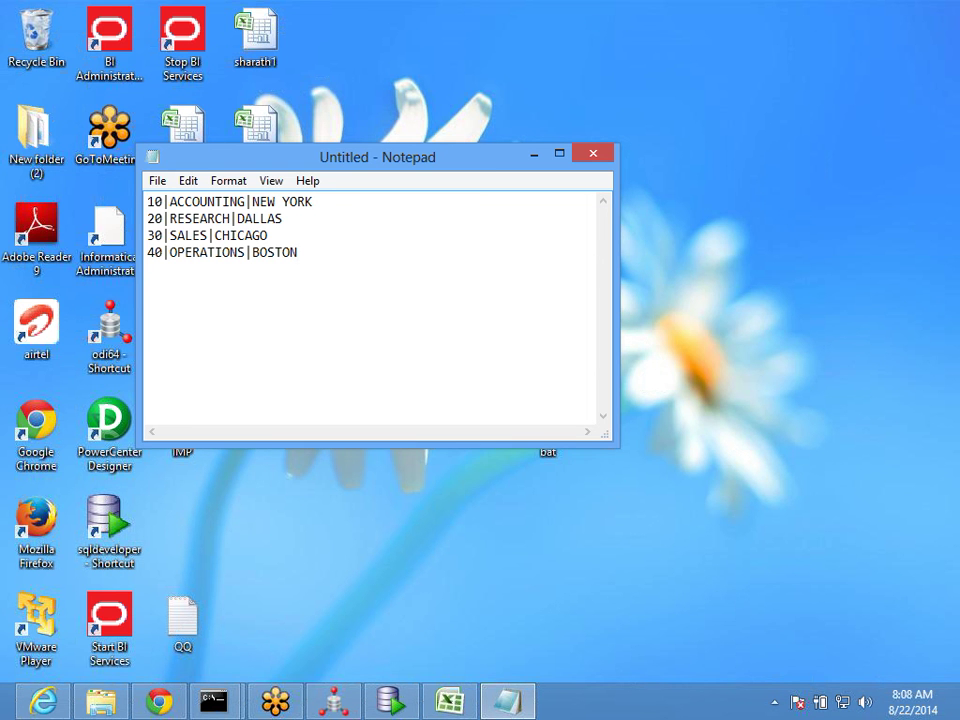
Step: Begin saving the pipe-delimited text as a new file, choosing the ODIFILES folder on Local Disk (F:) as location
click(158, 183)
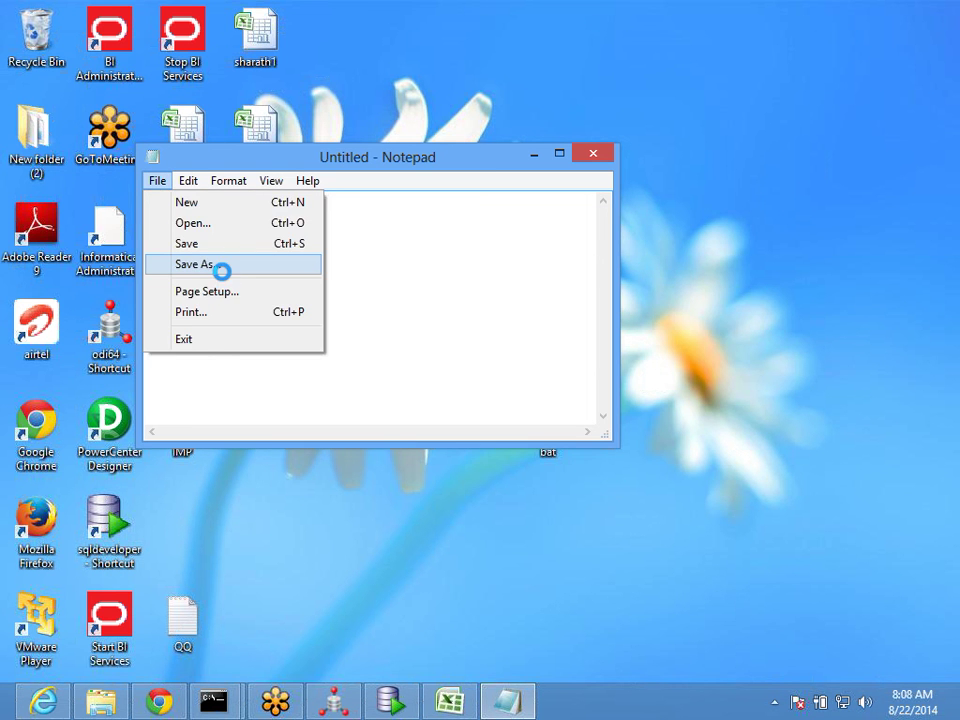
click(221, 266)
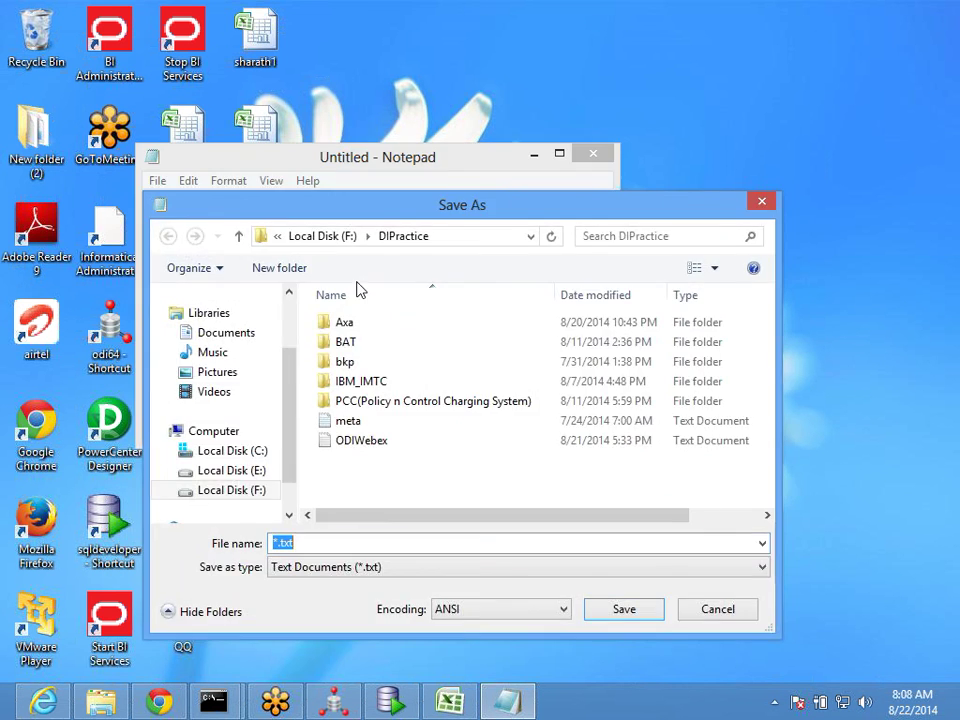
click(248, 492)
click(450, 381)
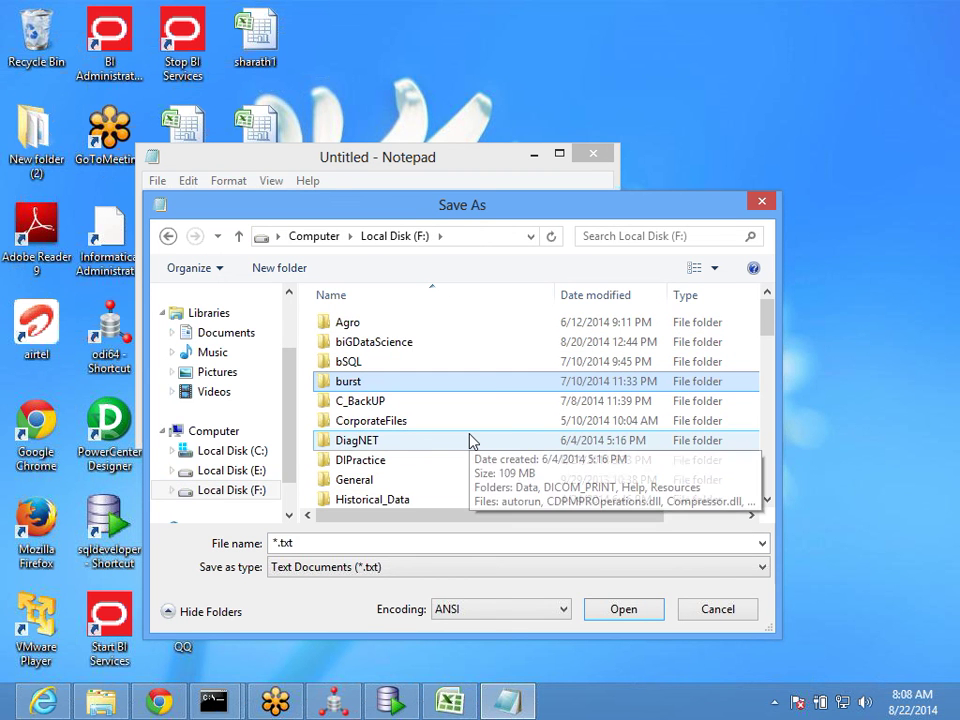
key(o)
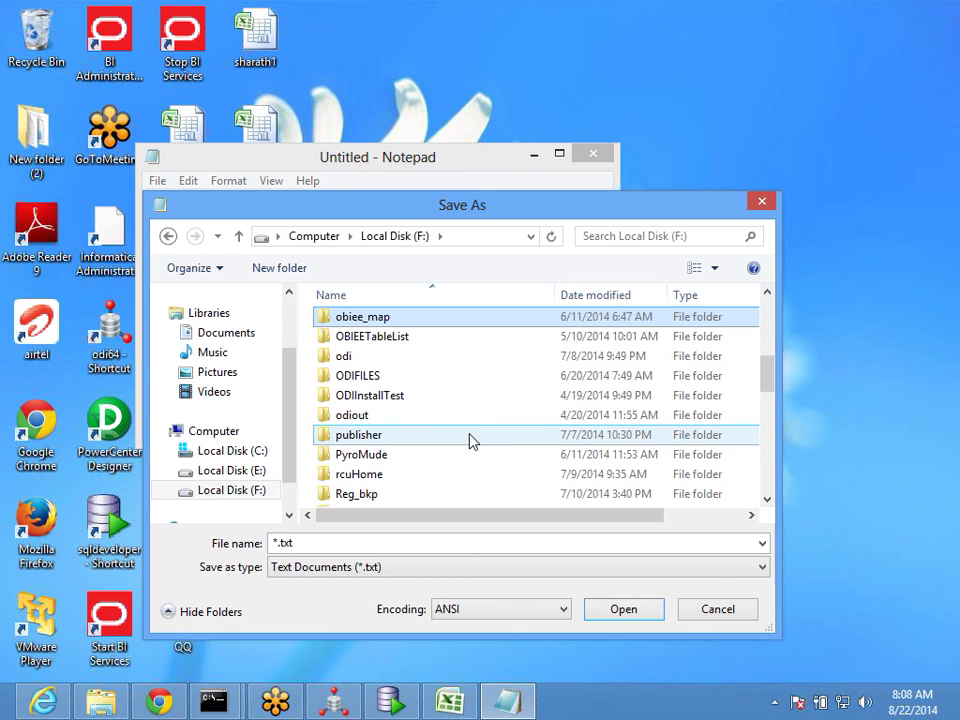
double_click(400, 382)
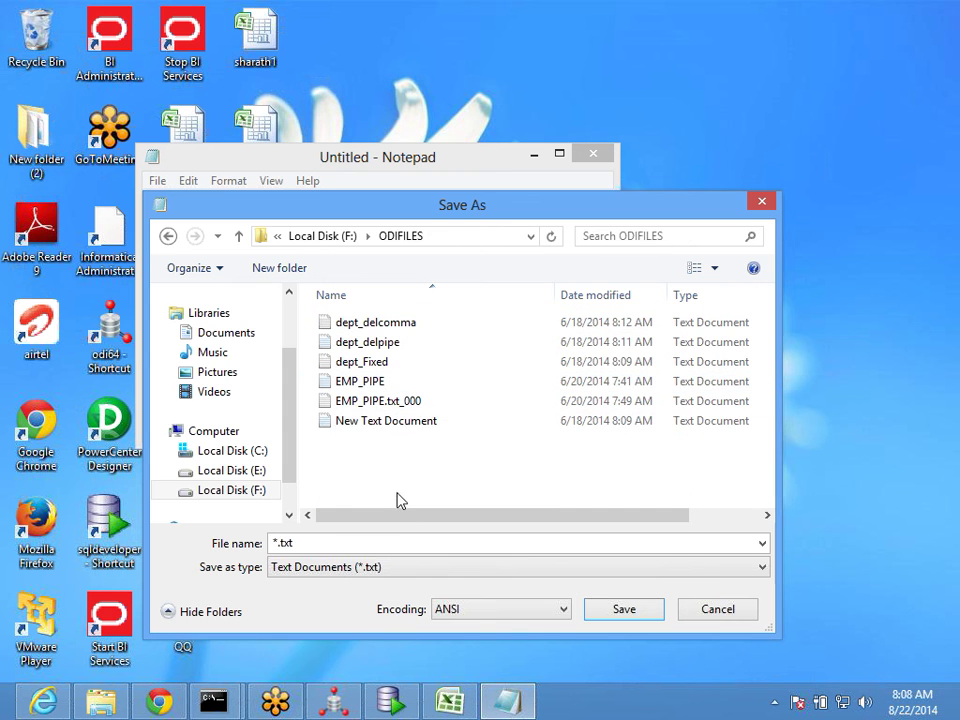
Step: Create a new folder named BKP inside the ODIFILES folder
right_click(384, 465)
mouse_move(394, 639)
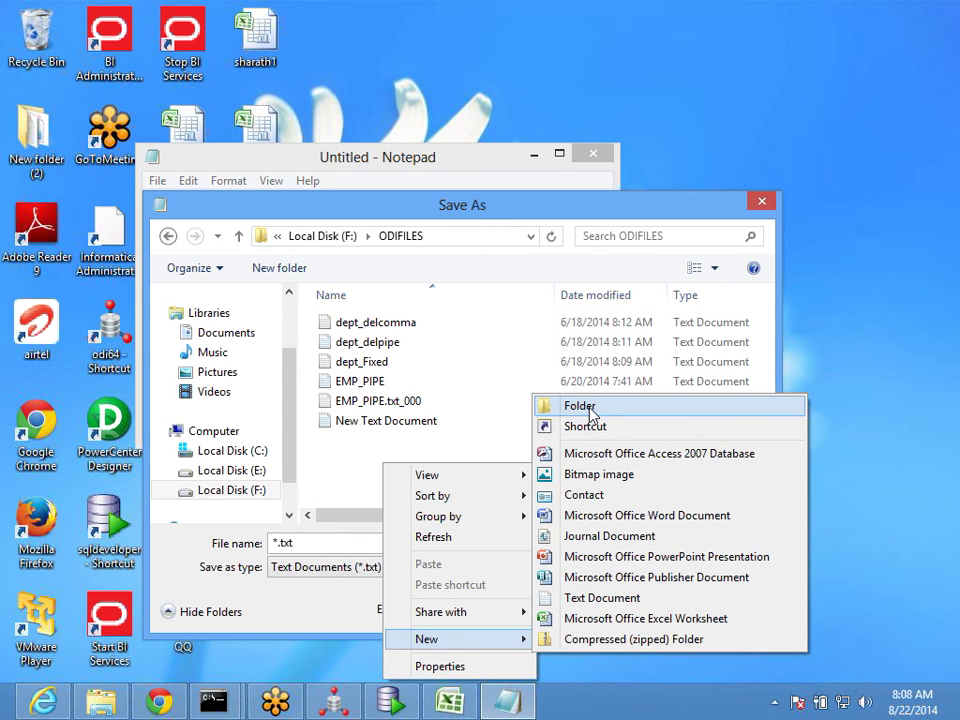
click(585, 406)
text(BKP)
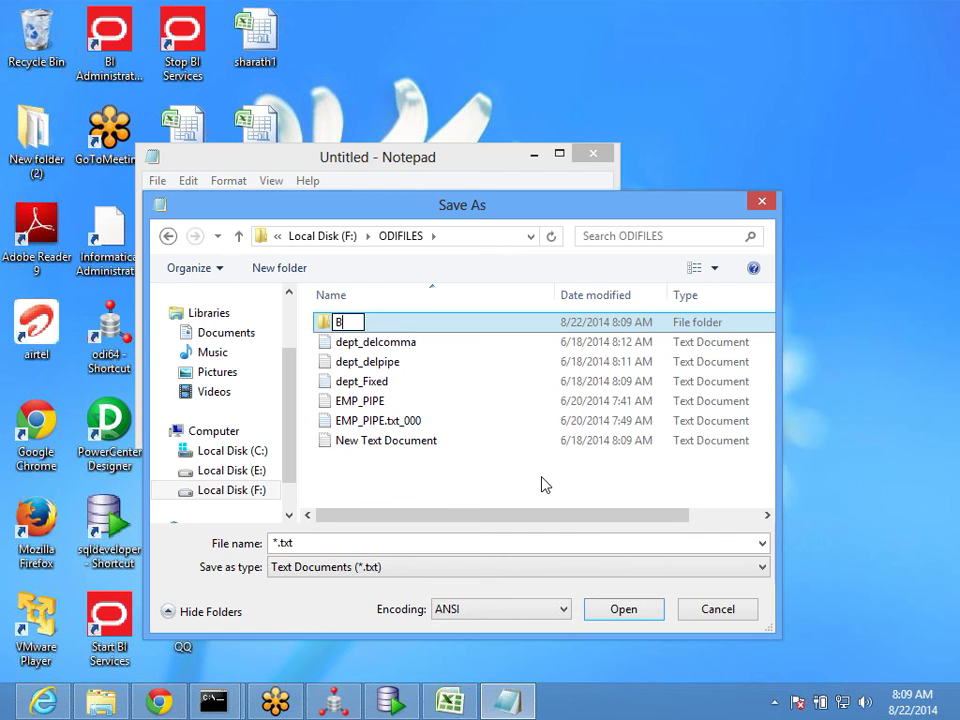
key(Return)
key(Down)
key(Down)
key(Down)
key(Down)
key(Down)
key(Down)
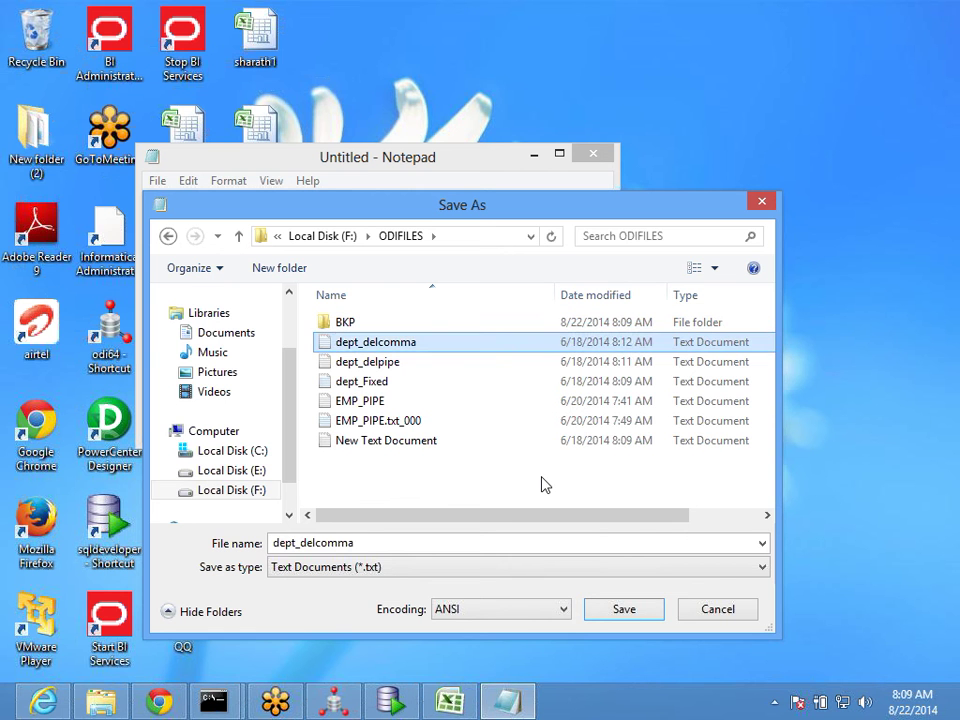
key(Up)
key(Up)
key(Up)
key(Up)
key(Up)
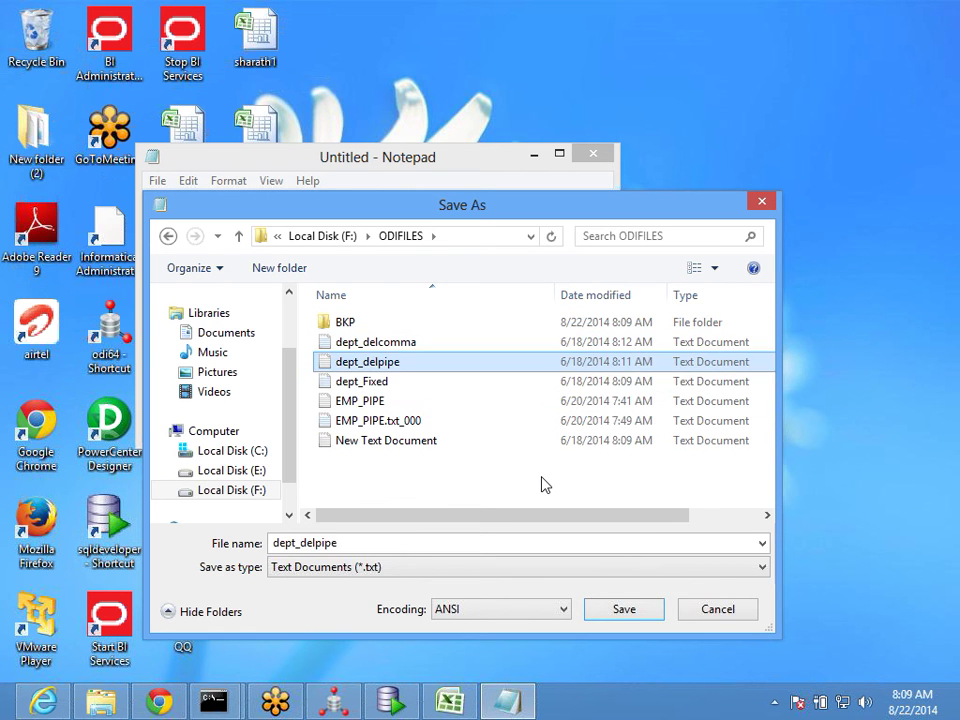
key(Down)
key(Down)
key(Down)
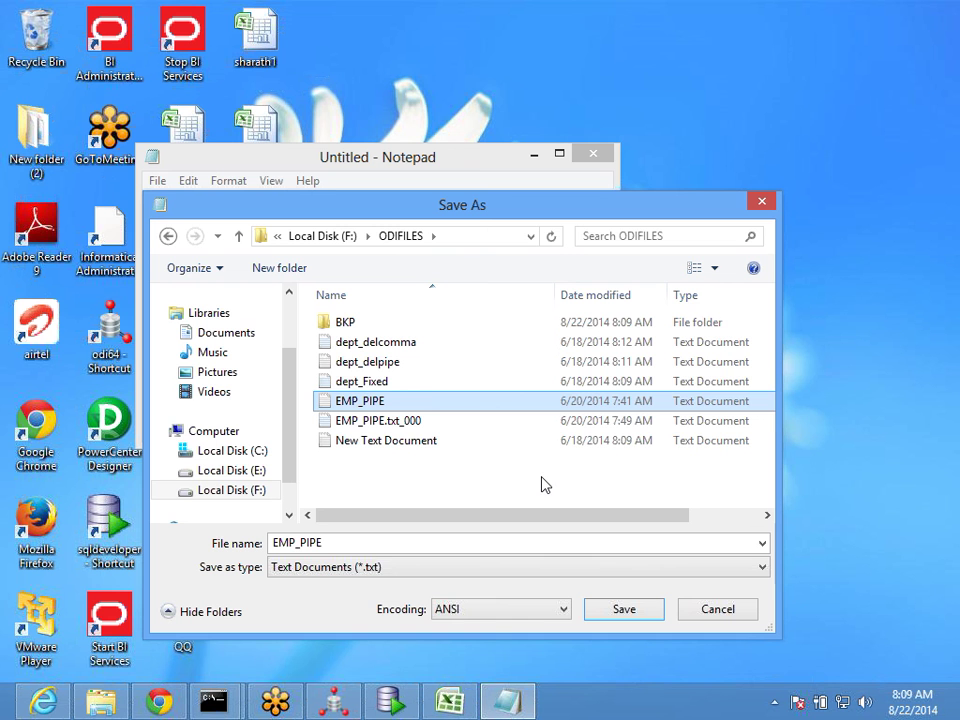
click(370, 441)
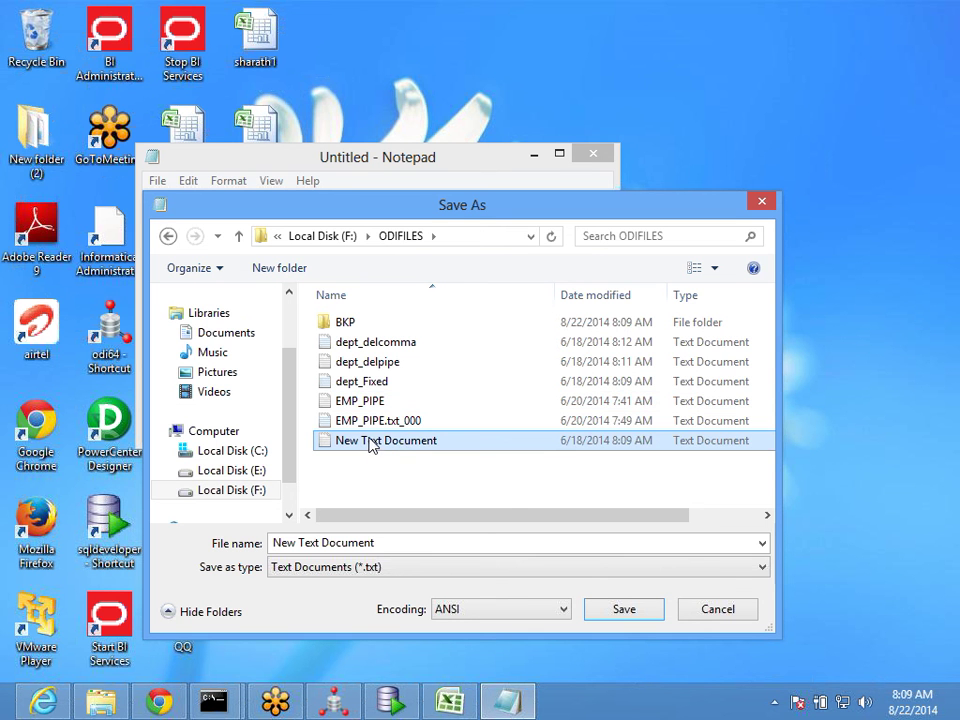
key(Up)
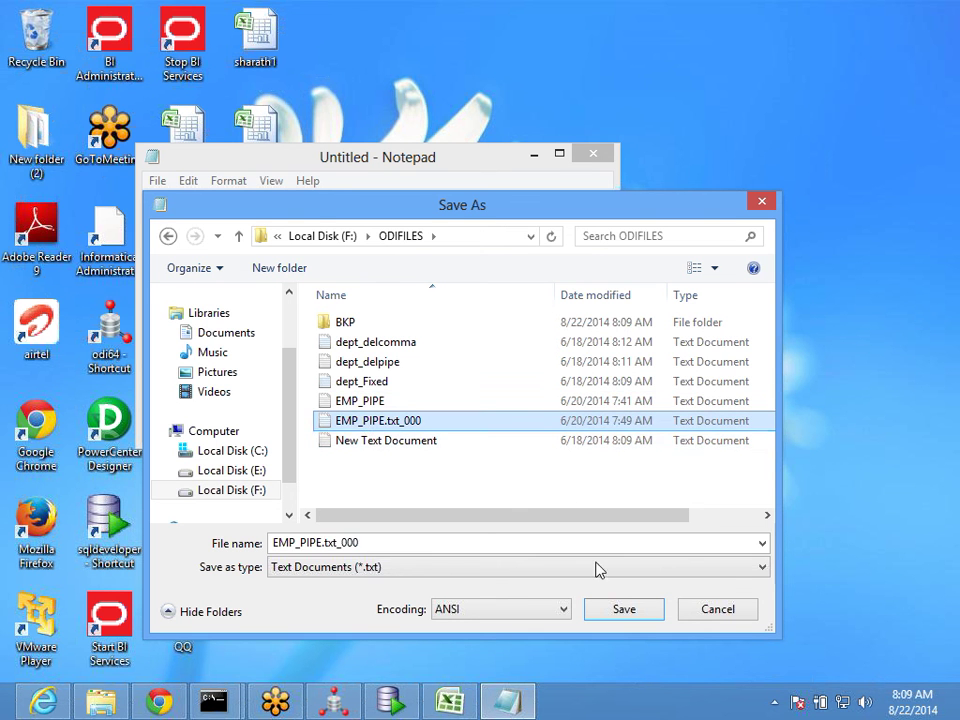
click(716, 612)
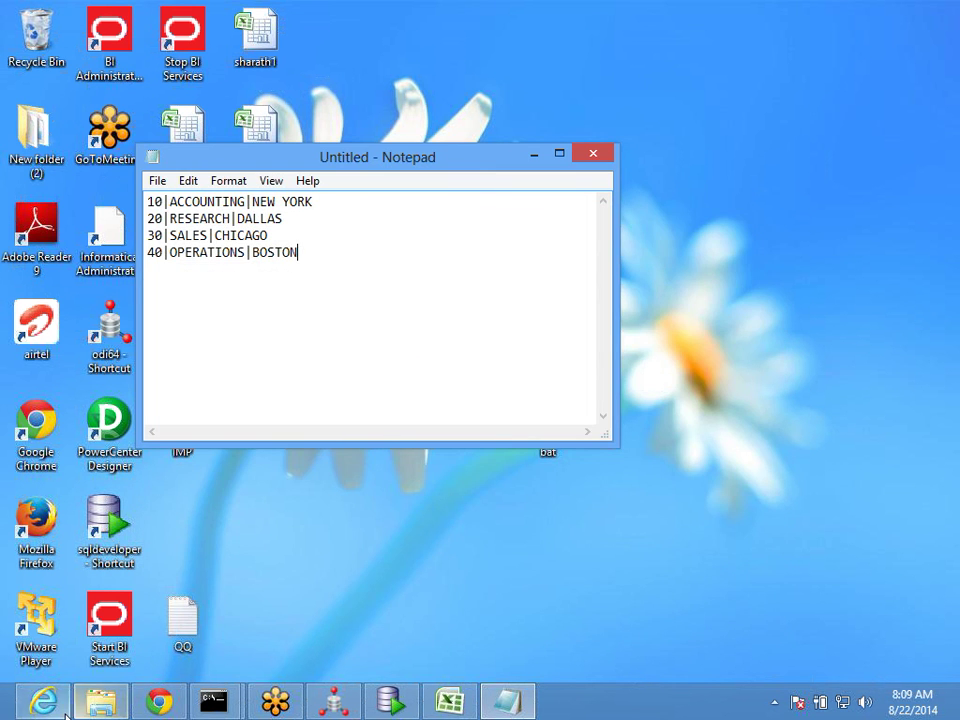
Step: Open a new File Explorer window and go to the ODIFILES folder on Local Disk (F:)
right_click(103, 703)
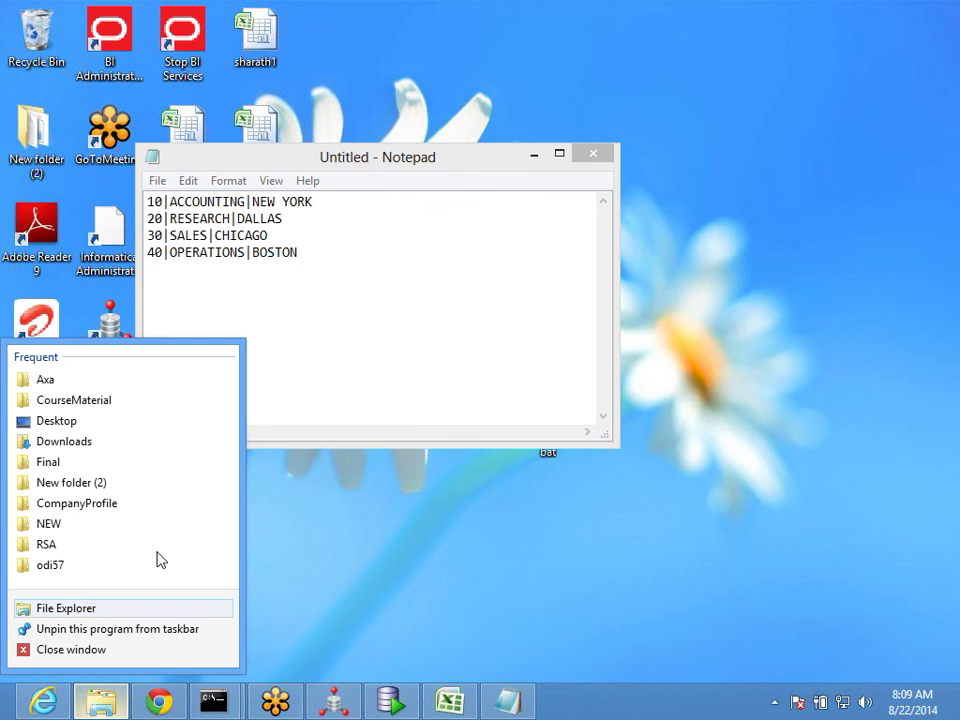
click(124, 609)
click(245, 405)
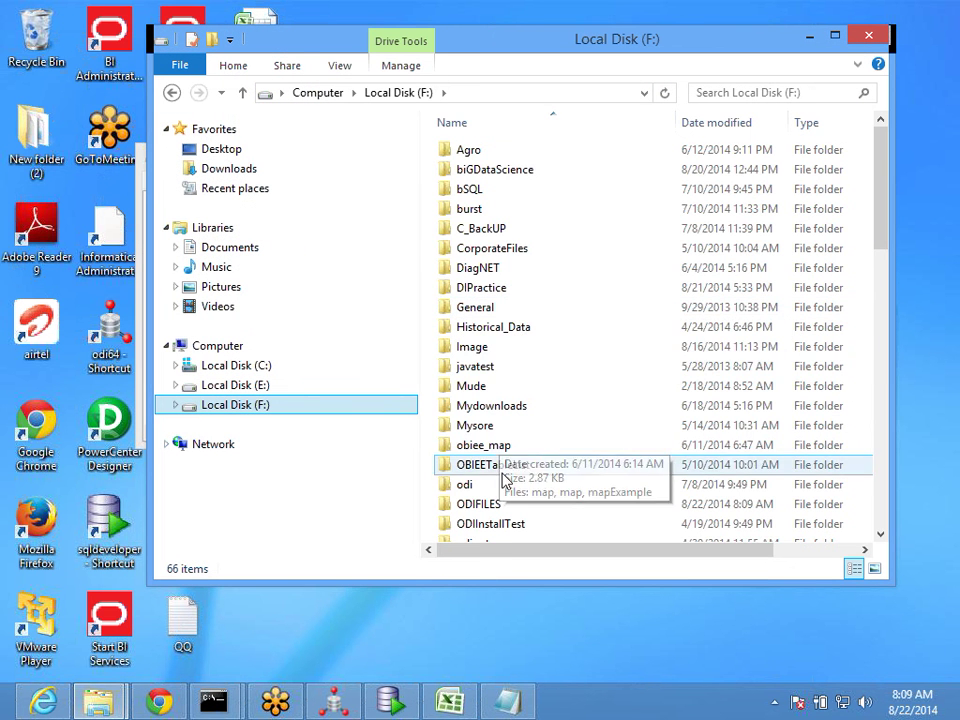
double_click(508, 505)
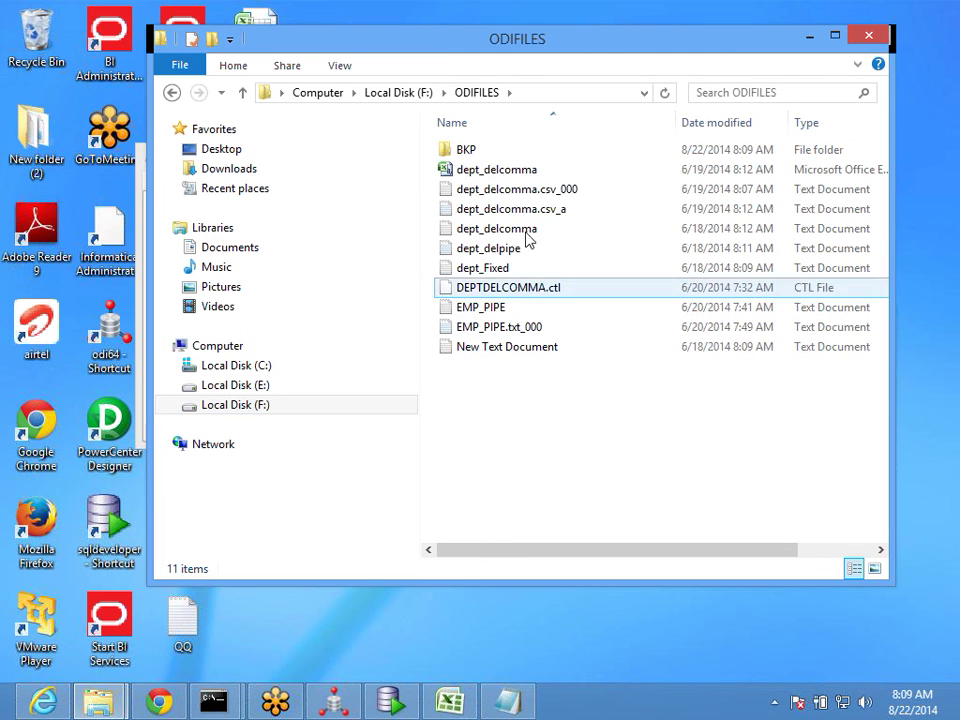
Step: Move all existing files in ODIFILES into the BKP subfolder and return to the ODIFILES folder
click(520, 175)
key(shift+Down)
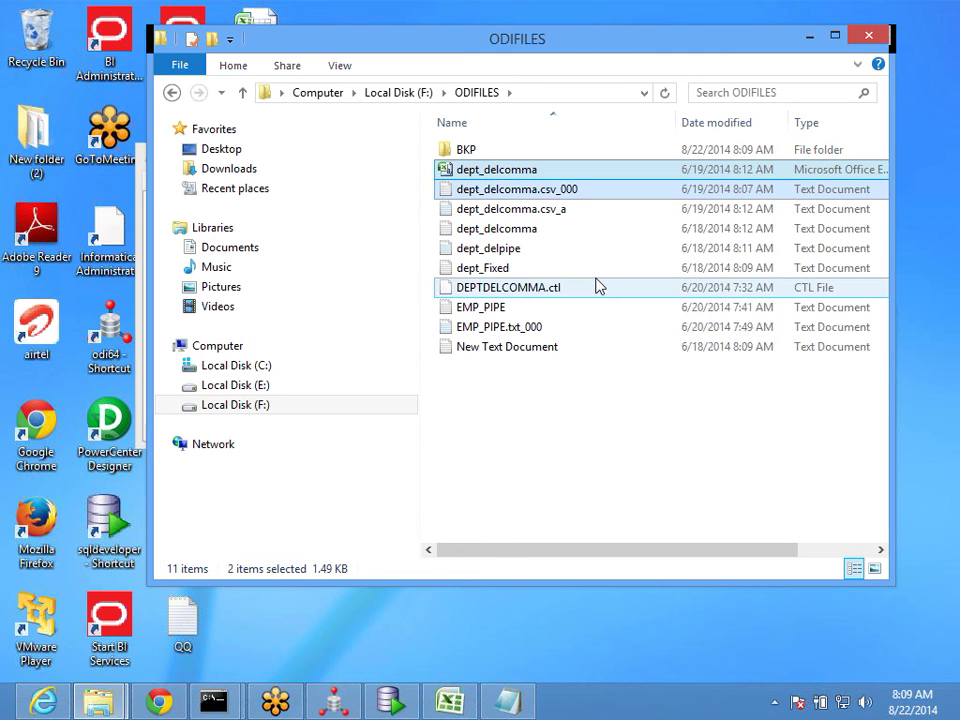
key(shift+End)
click(595, 287)
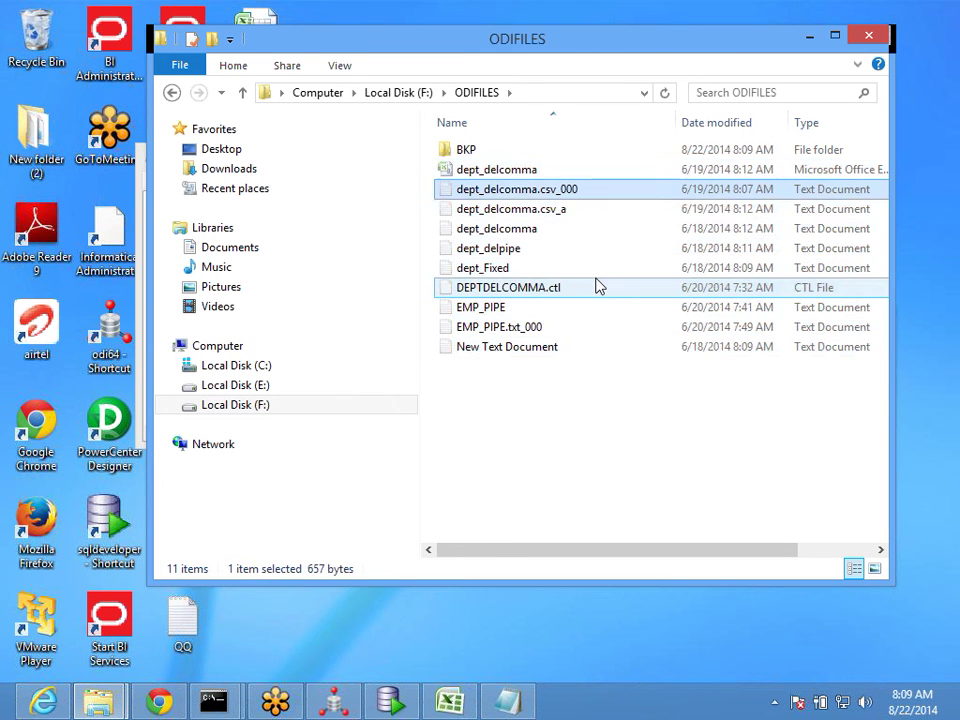
key(Home)
key(Return)
key(ctrl+v)
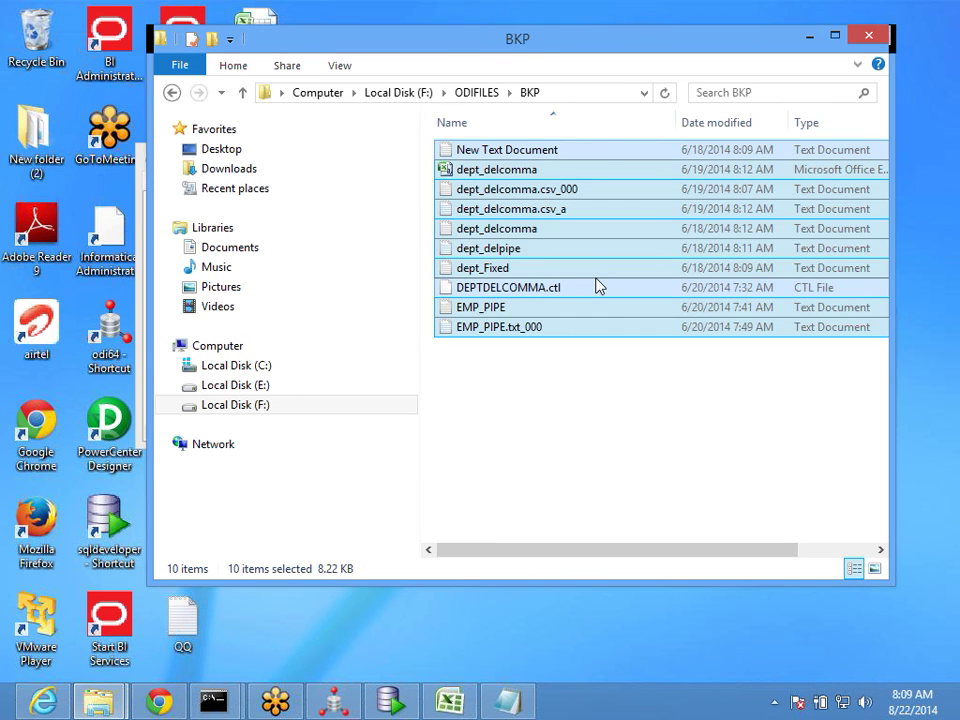
key(BackSpace)
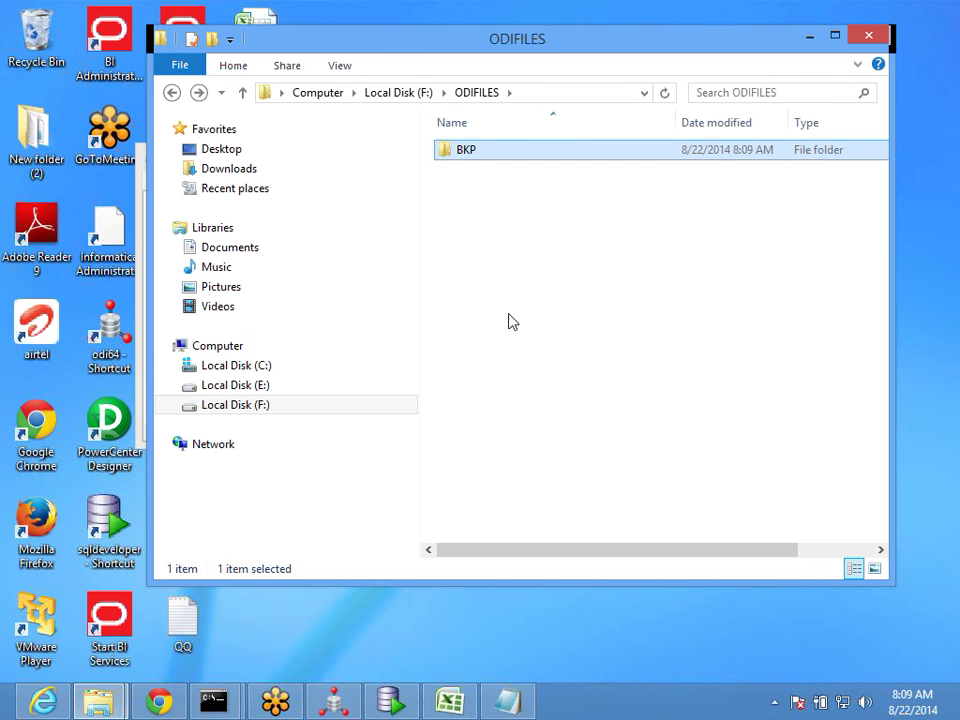
Step: Switch back to Notepad and begin saving the pipe-delimited text, choosing the ODIFILES folder on Local Disk (F:) as location
click(507, 700)
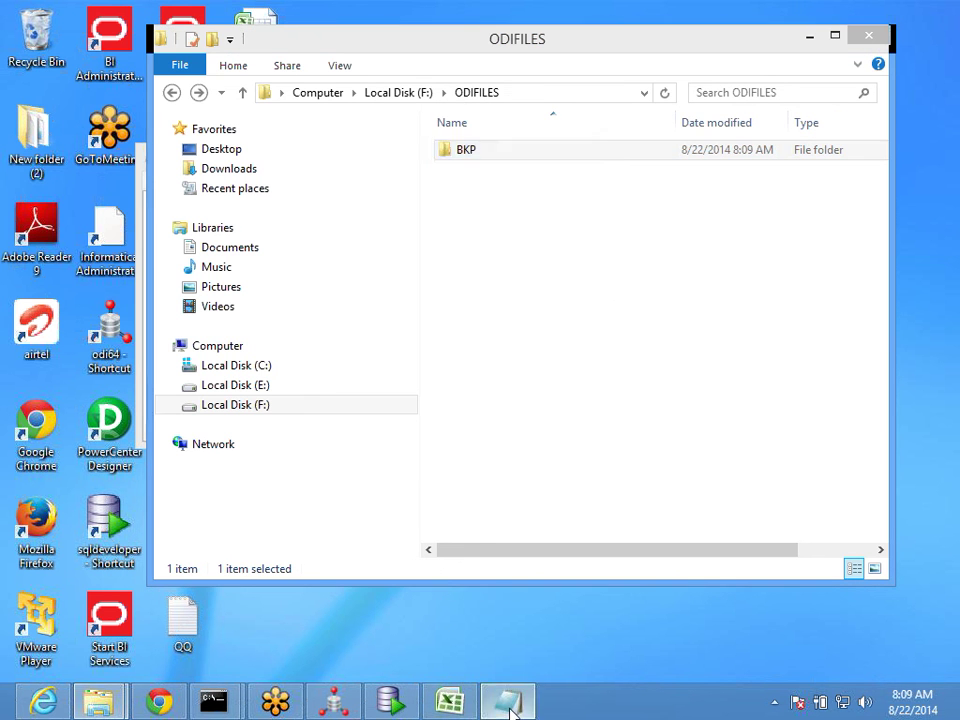
click(157, 181)
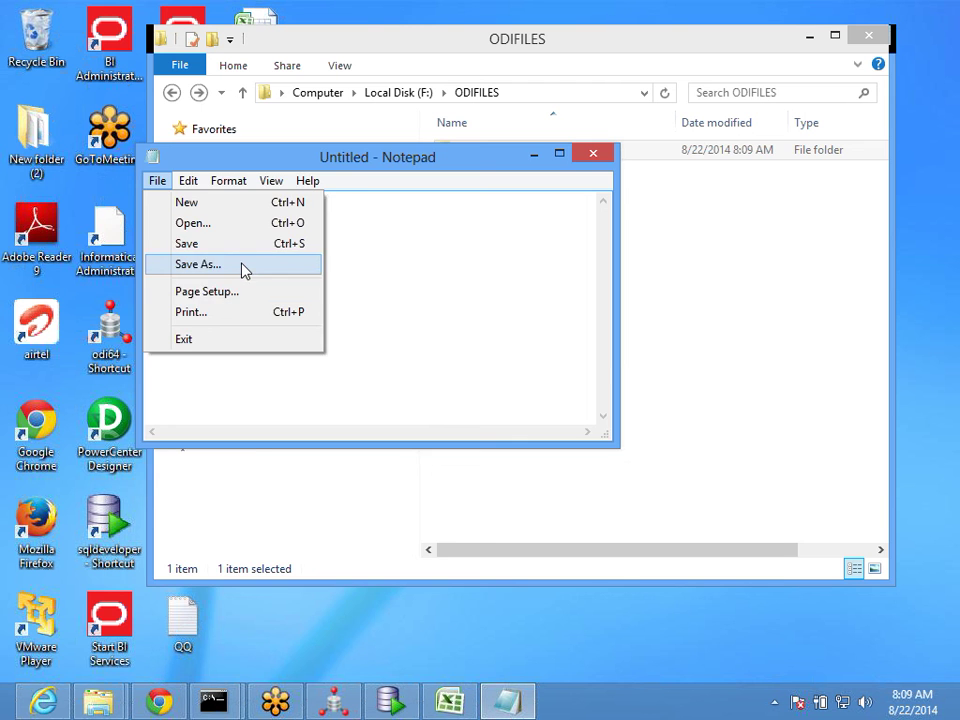
click(243, 266)
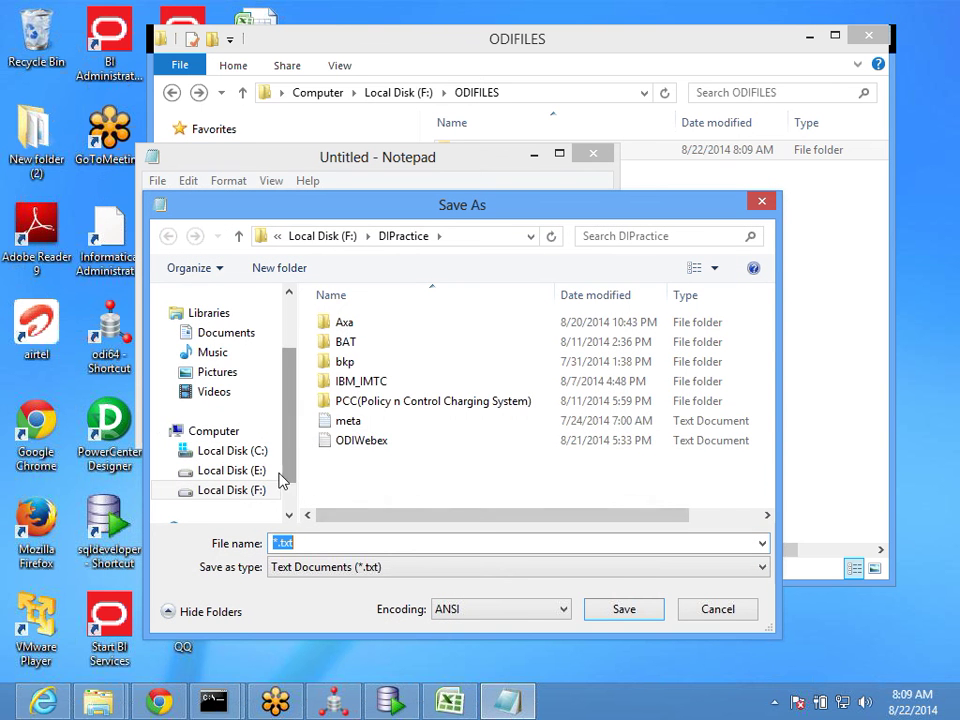
click(258, 497)
click(385, 403)
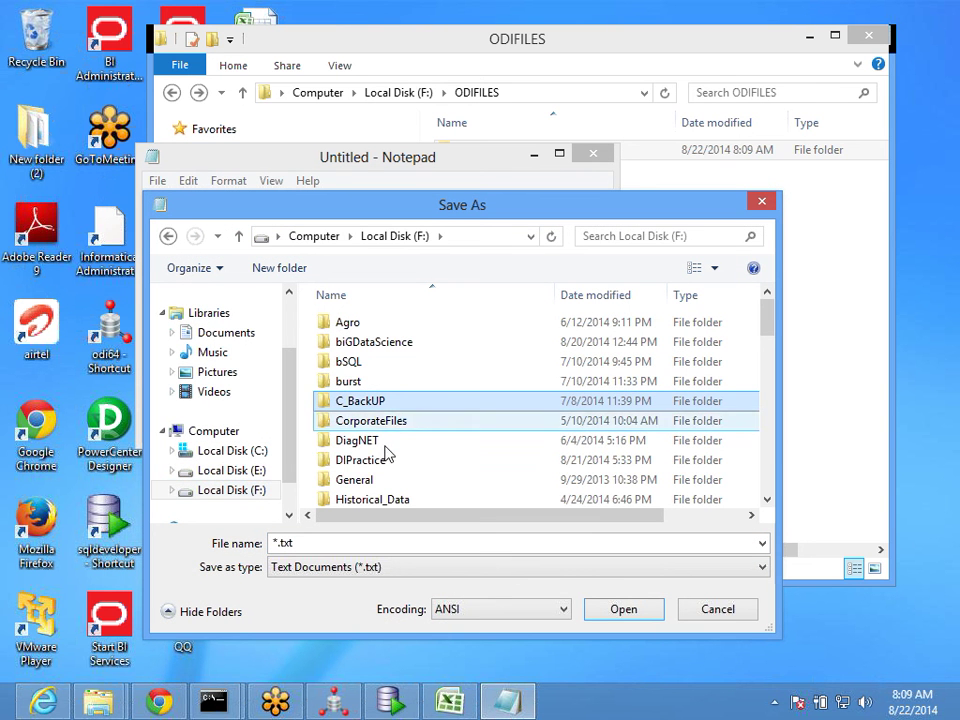
scroll(390, 470, down, 4)
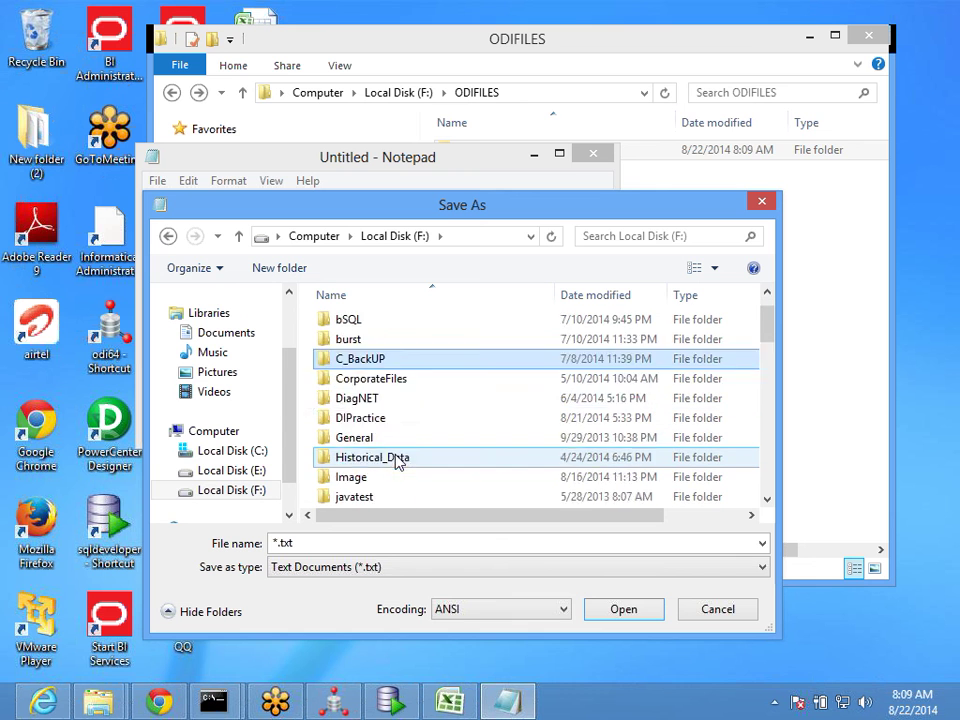
click(397, 459)
double_click(397, 459)
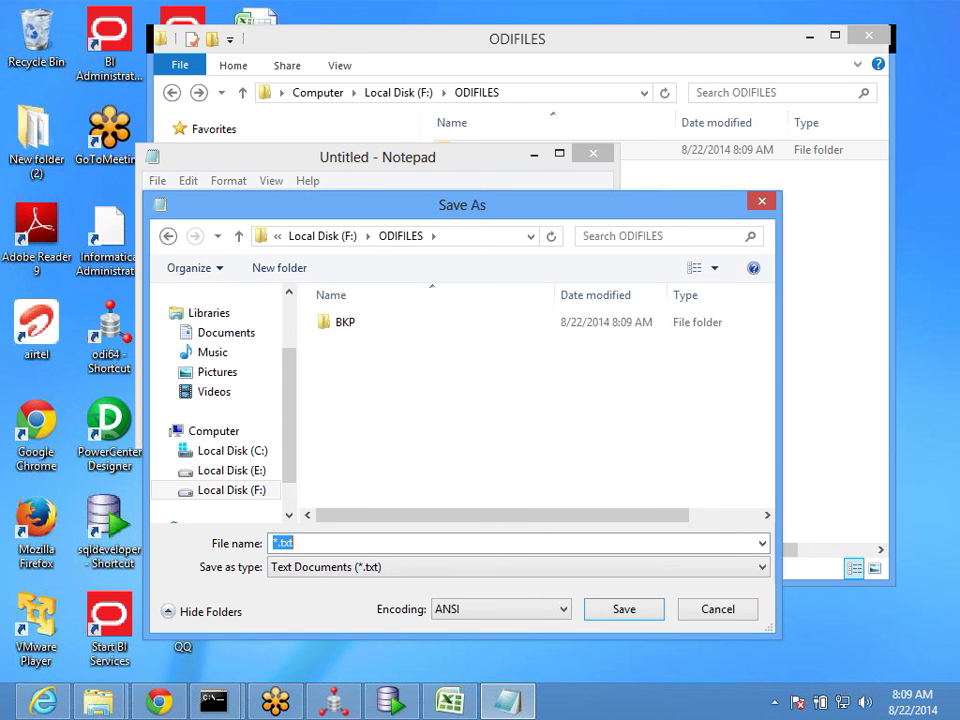
Step: Save the pipe-delimited text as a text file named deptpipe and close Notepad
text(deptpiple)
key(BackSpace)
key(BackSpace)
text(e)
click(617, 611)
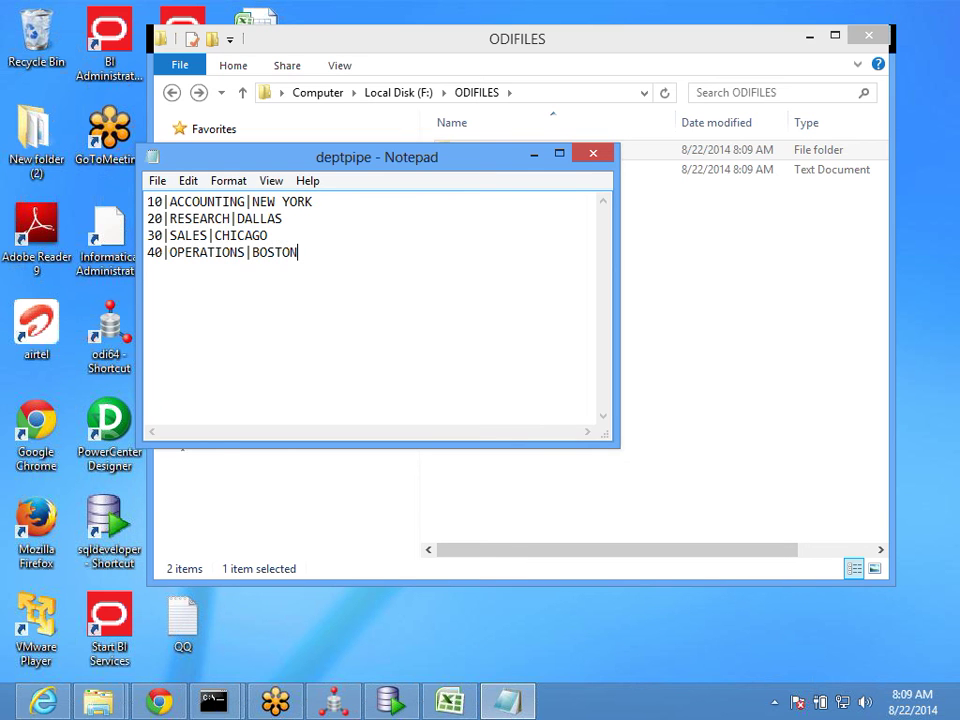
click(594, 163)
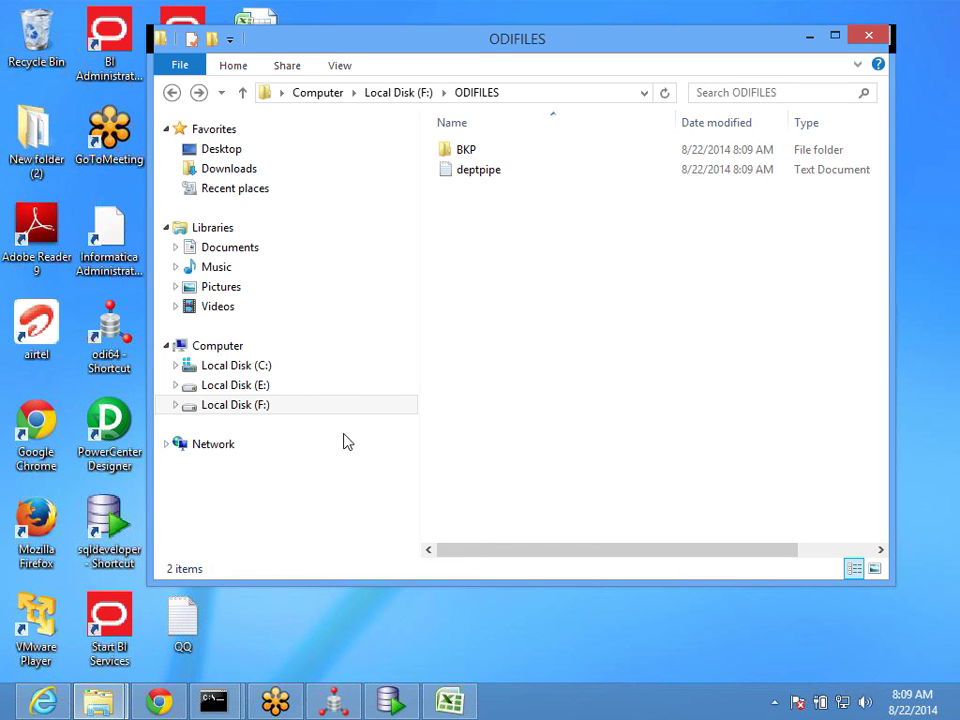
Step: Open the deptpipe file from ODIFILES, examine the pipe-delimited values along its first row, and close it
double_click(469, 170)
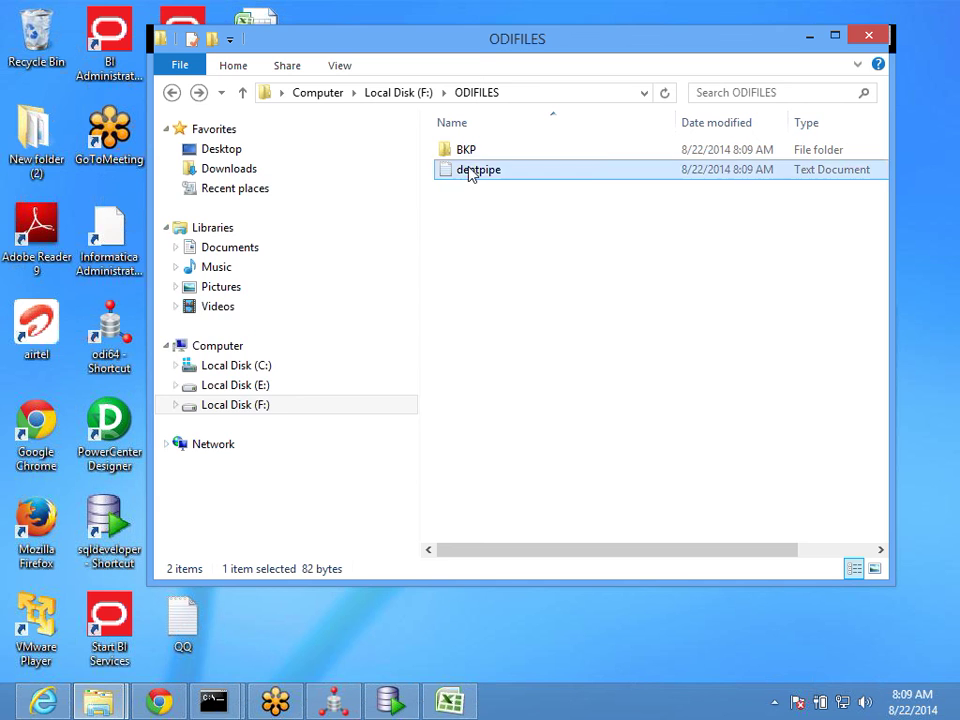
key(Right)
key(Right)
key(Right)
key(Right)
key(Right)
key(Right)
key(Right)
key(Right)
key(Right)
key(Right)
key(Right)
key(Right)
key(Right)
key(Right)
key(Right)
key(Right)
key(Right)
key(Right)
key(Right)
key(Right)
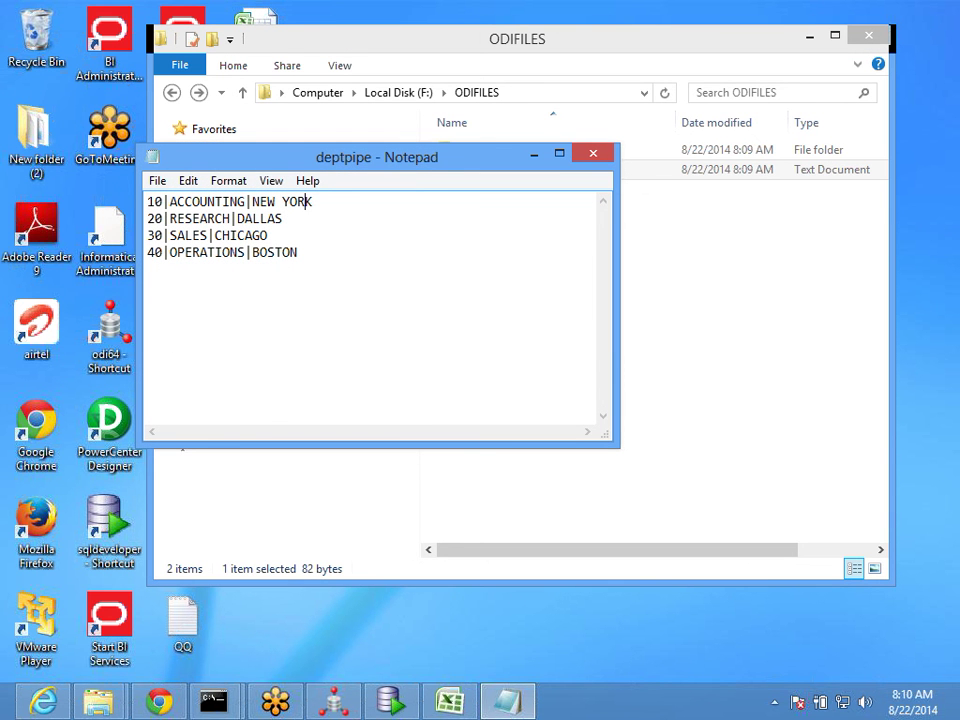
click(593, 153)
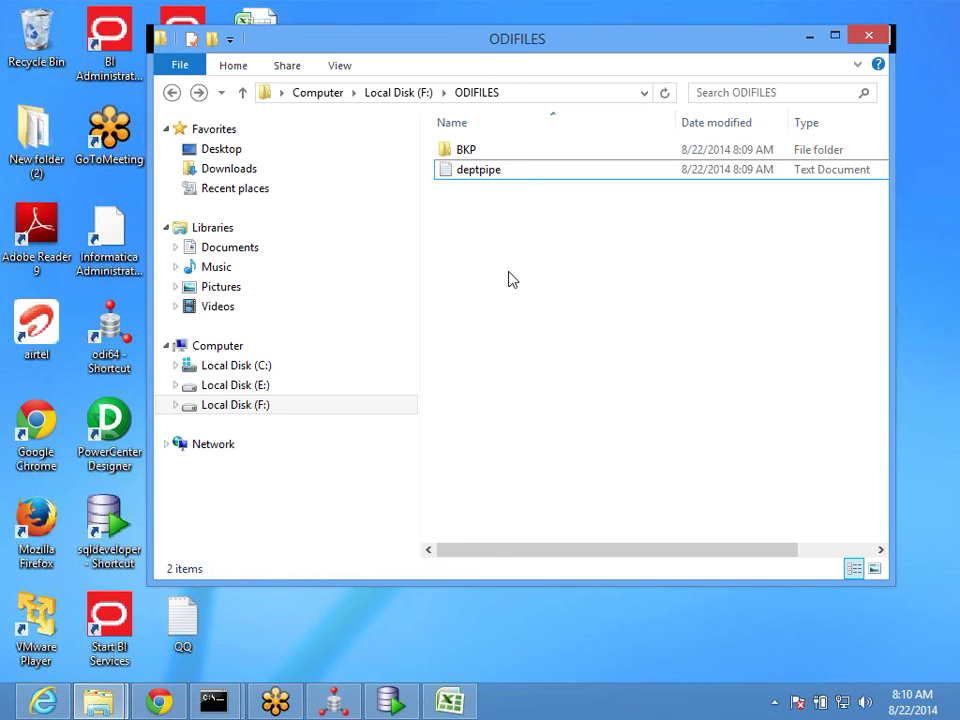
Step: Duplicate the deptpipe file within ODIFILES and rename the copy deptcomma
click(524, 172)
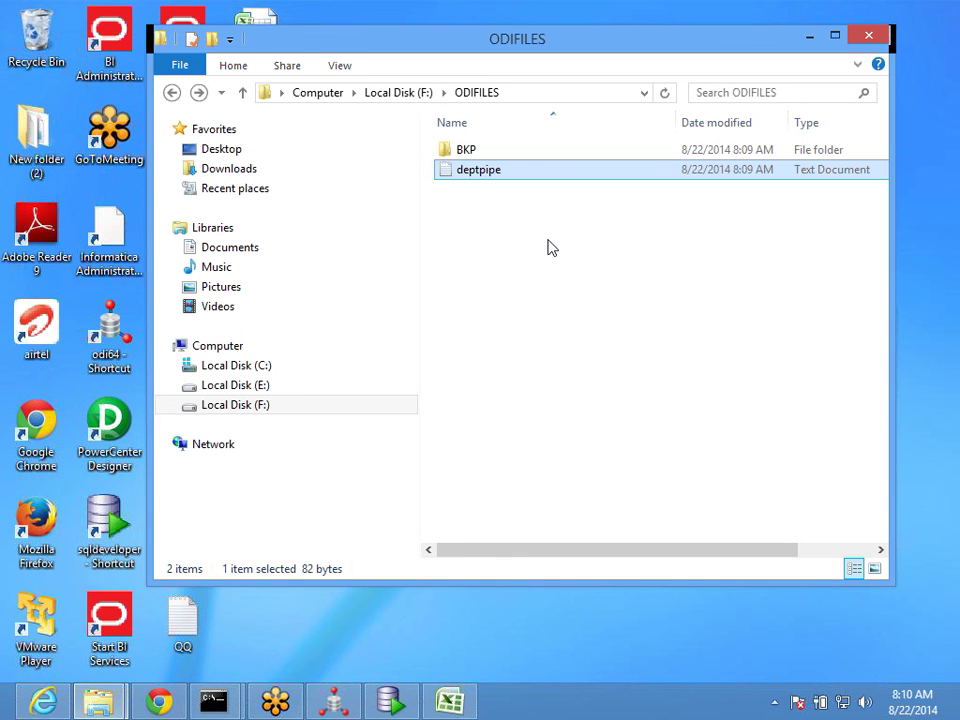
key(ctrl+v)
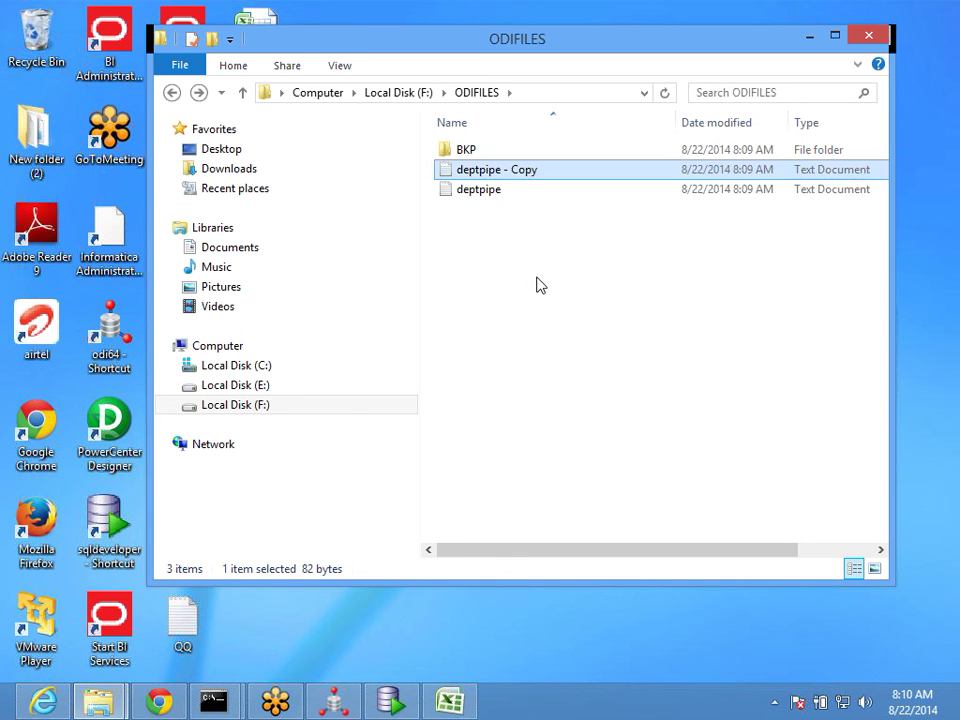
key(F2)
key(End)
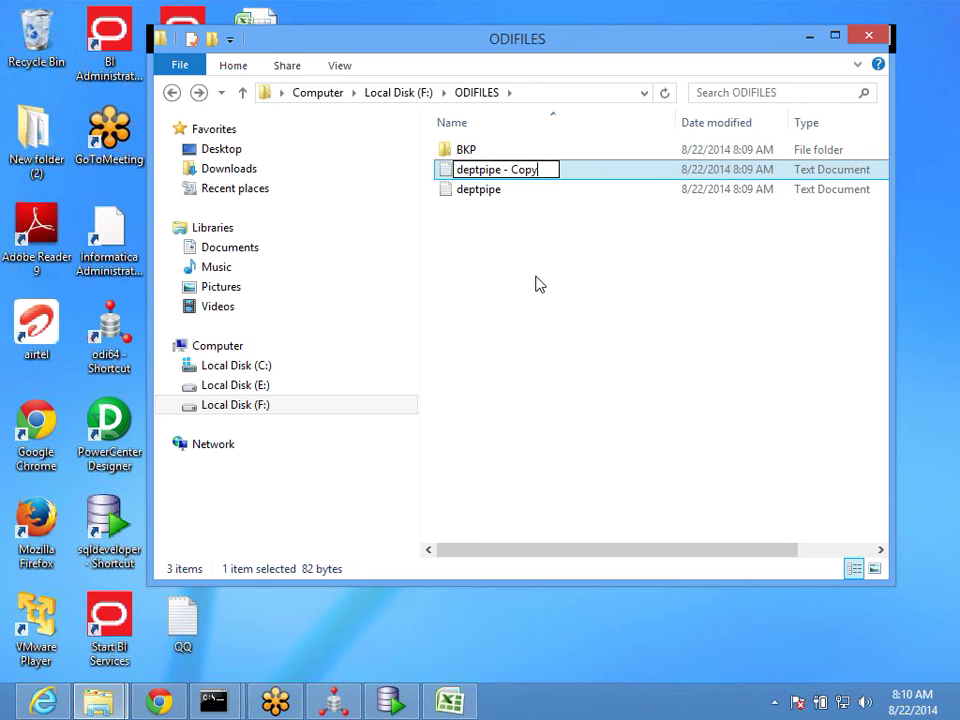
key(BackSpace)
key(BackSpace)
key(BackSpace)
key(BackSpace)
key(BackSpace)
key(BackSpace)
key(BackSpace)
key(BackSpace)
key(BackSpace)
key(BackSpace)
key(BackSpace)
text(c)
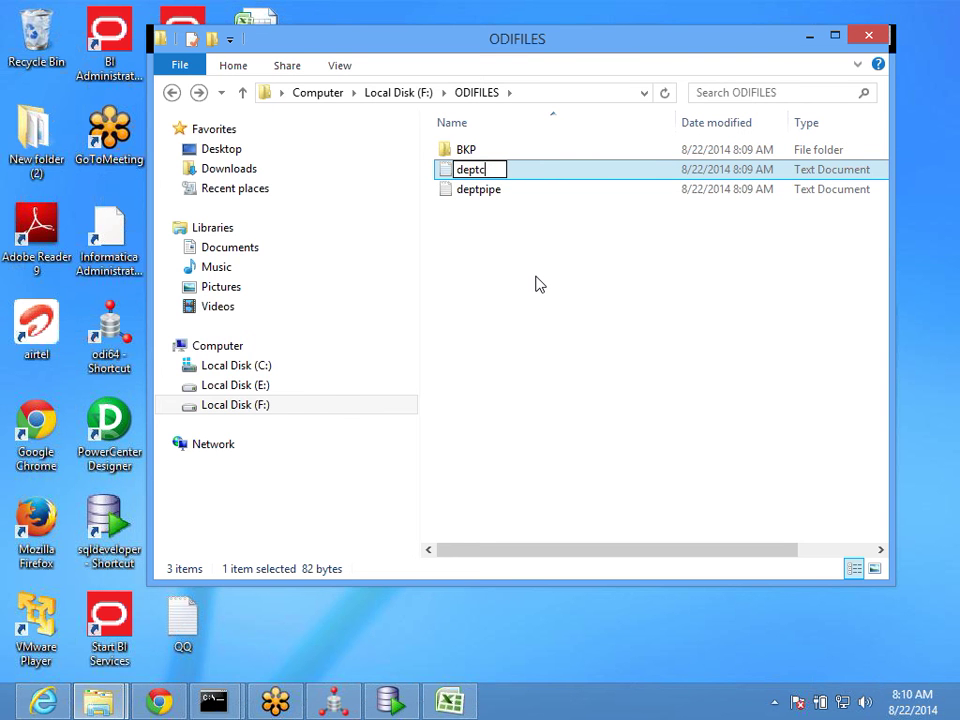
text(omma)
key(Return)
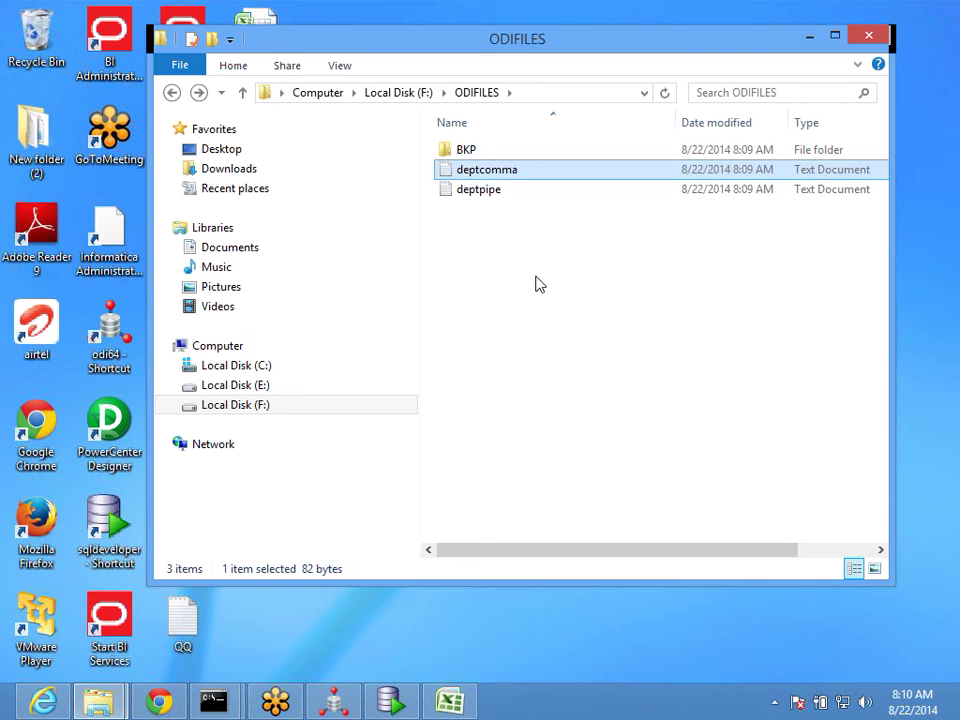
Step: Open the deptcomma text file, replace every pipe character with a comma, and close it saving the changes
key(Return)
click(188, 181)
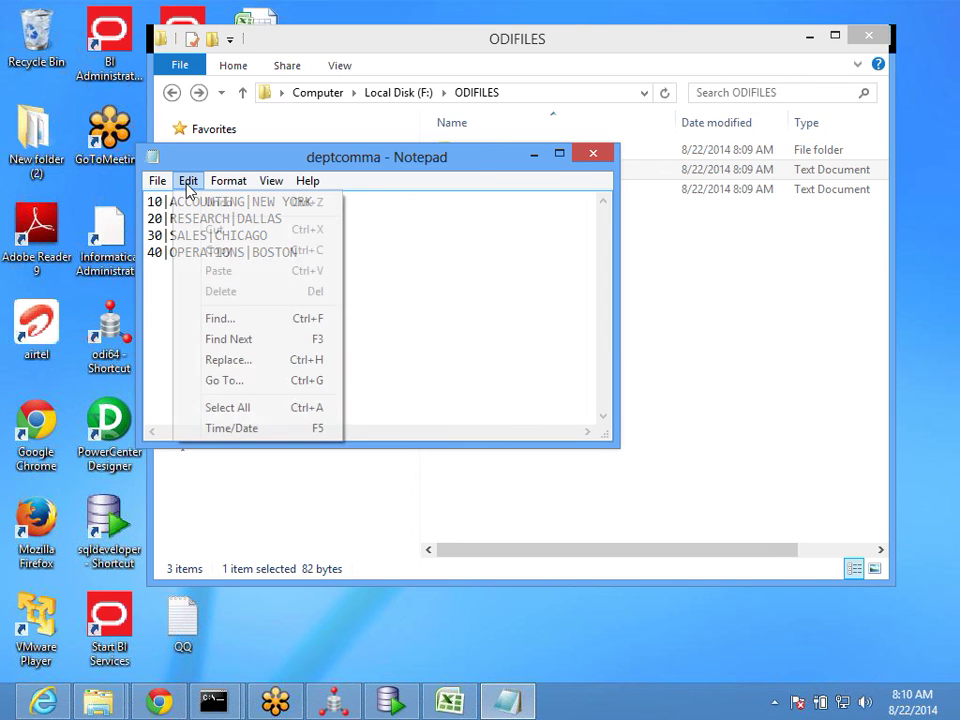
click(230, 360)
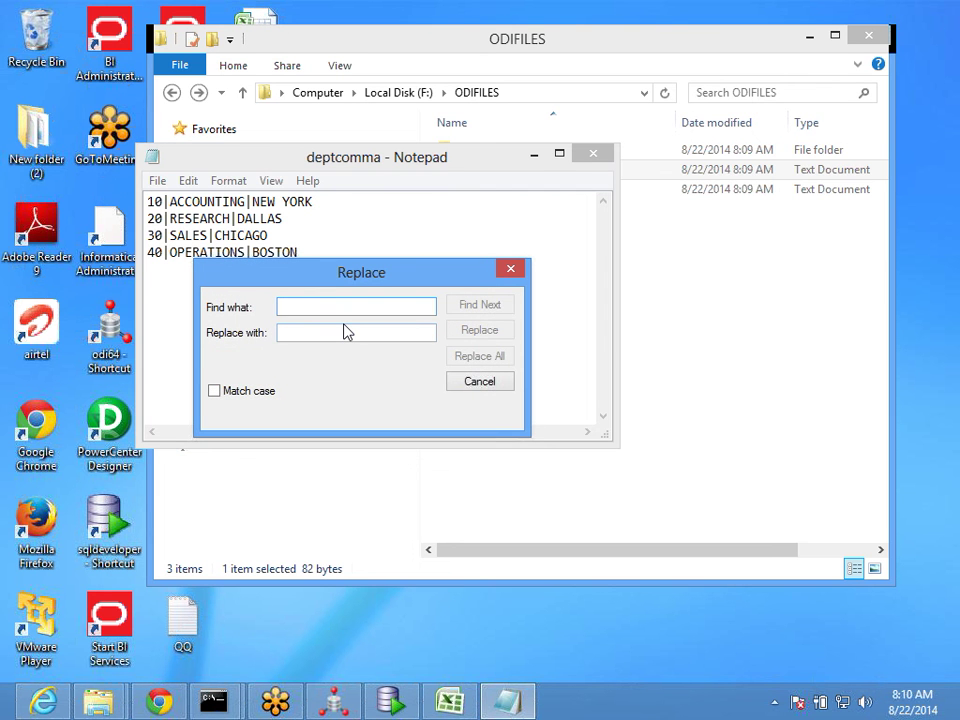
text(|)
key(Tab)
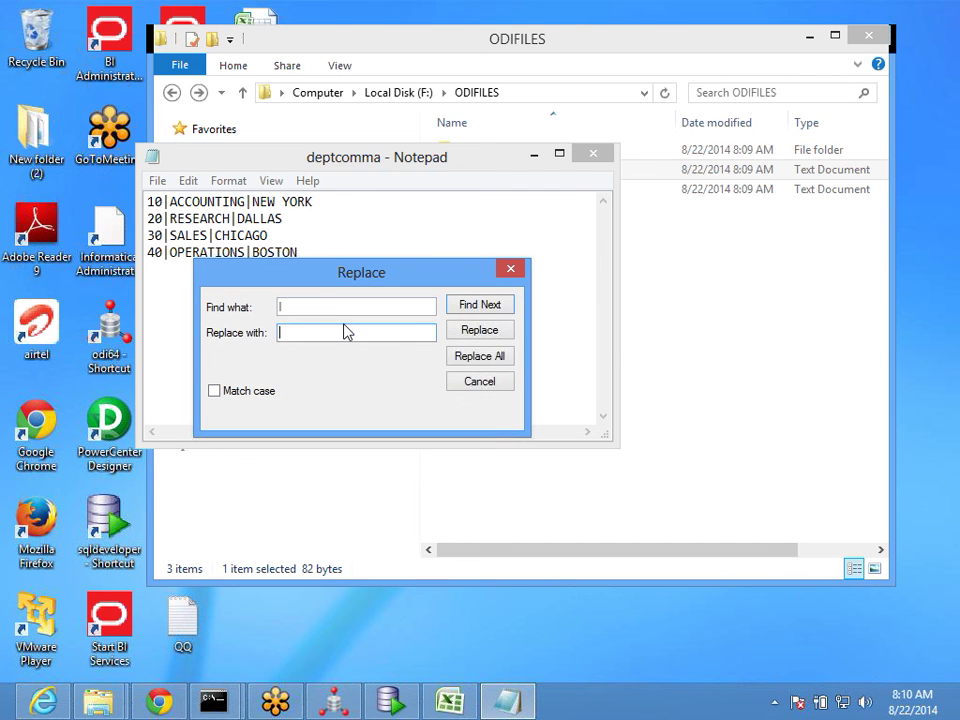
text(,)
click(472, 358)
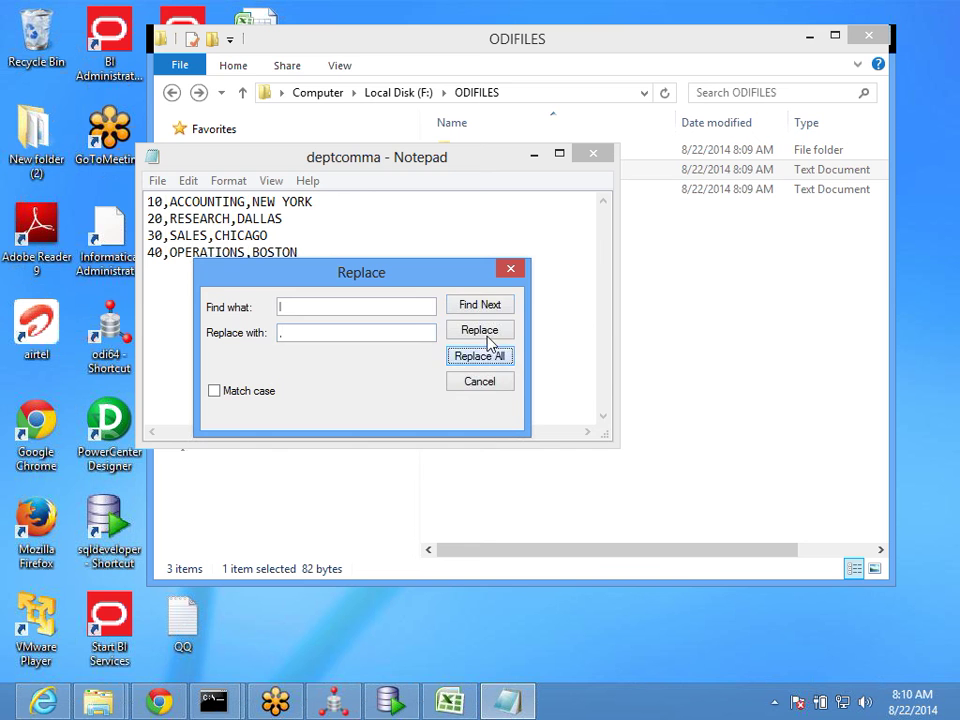
click(510, 269)
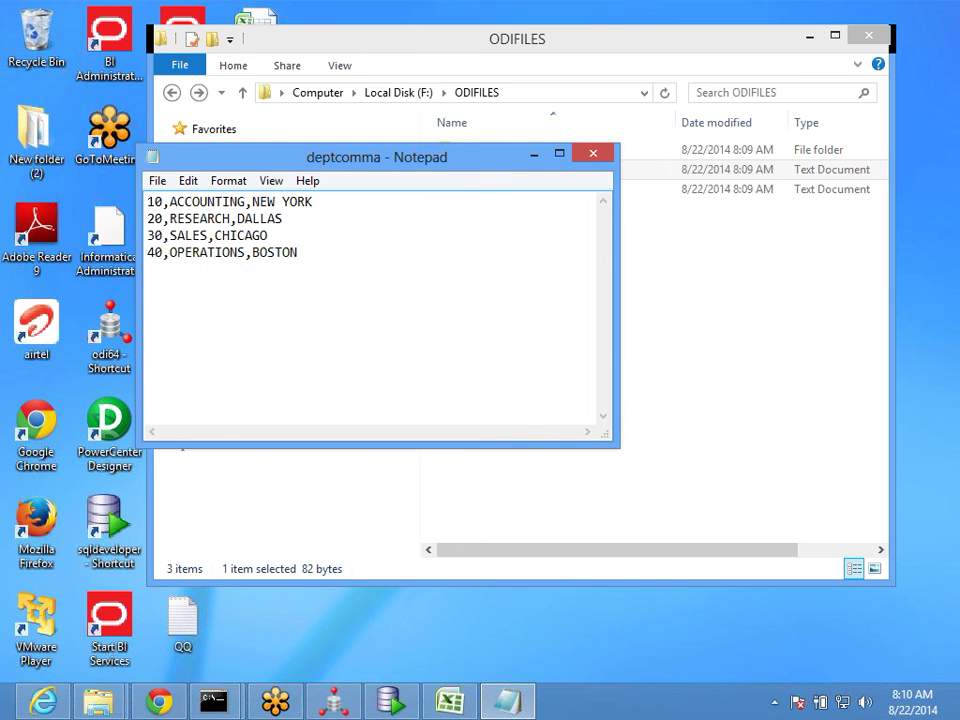
click(592, 154)
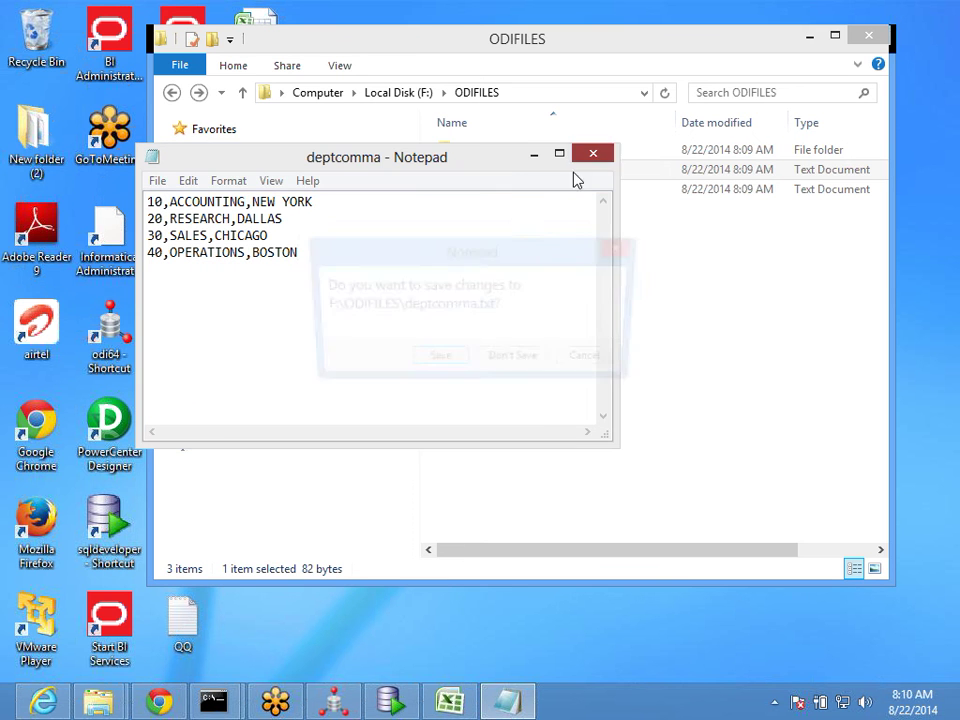
click(433, 360)
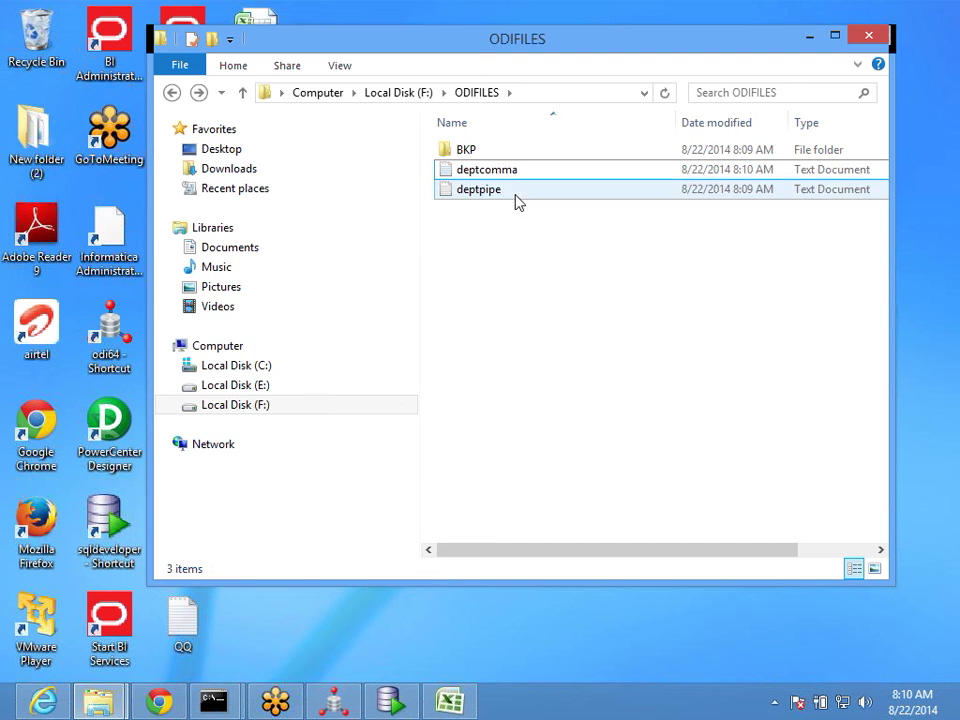
Step: Open the deptpipe and deptcomma text files one after the other to compare their delimiters, closing each
double_click(518, 202)
click(587, 160)
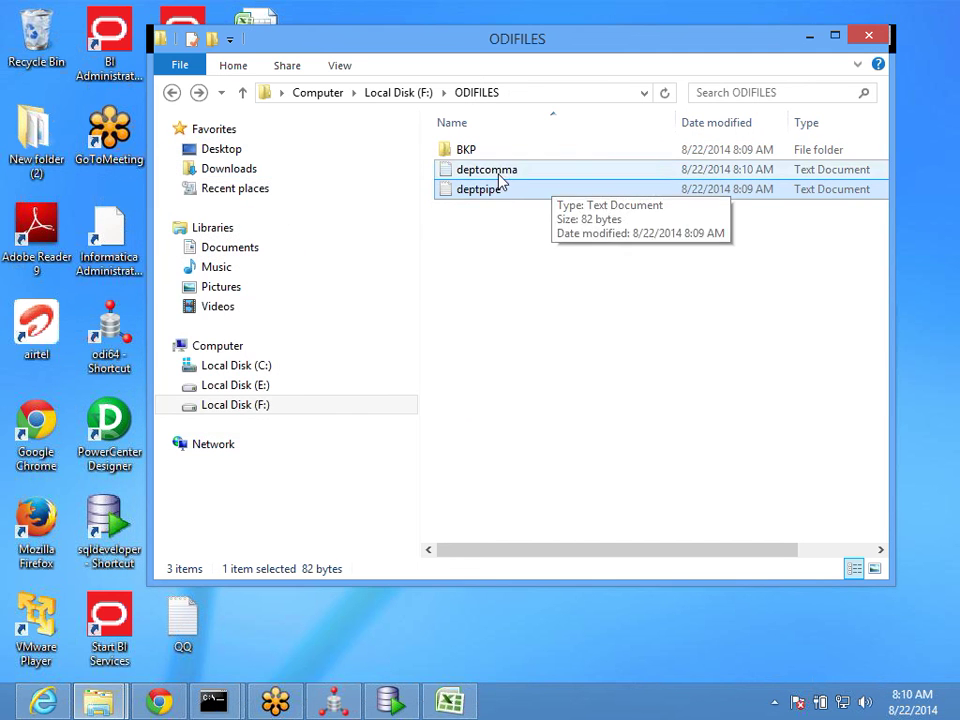
double_click(500, 170)
click(598, 156)
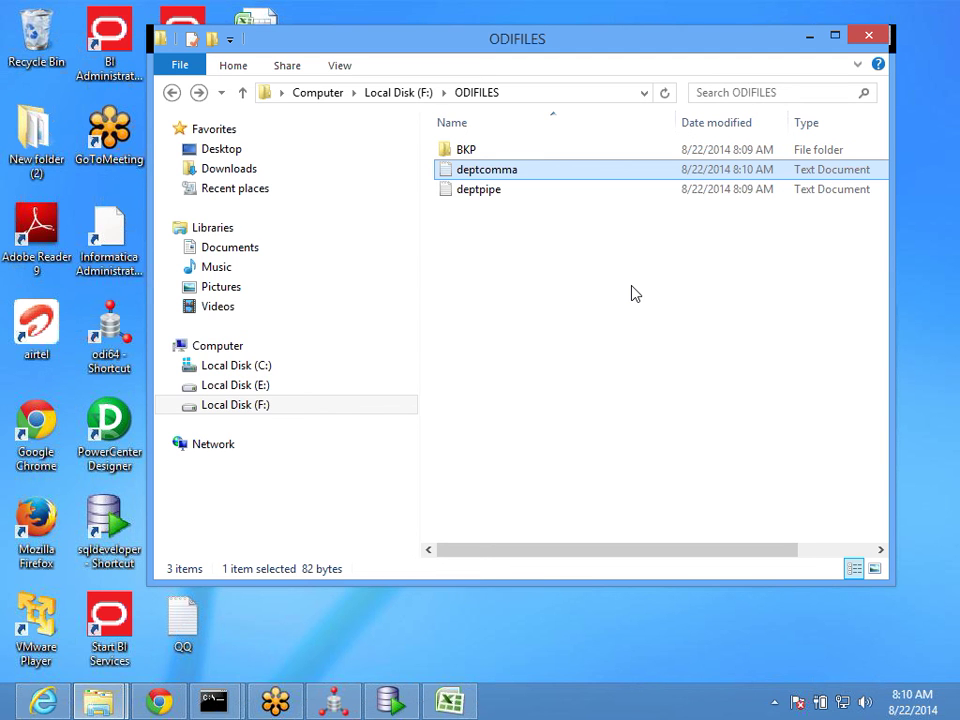
Step: Reopen the deptcomma text file and begin saving a copy in ODIFILES with All Files as the file type
double_click(487, 170)
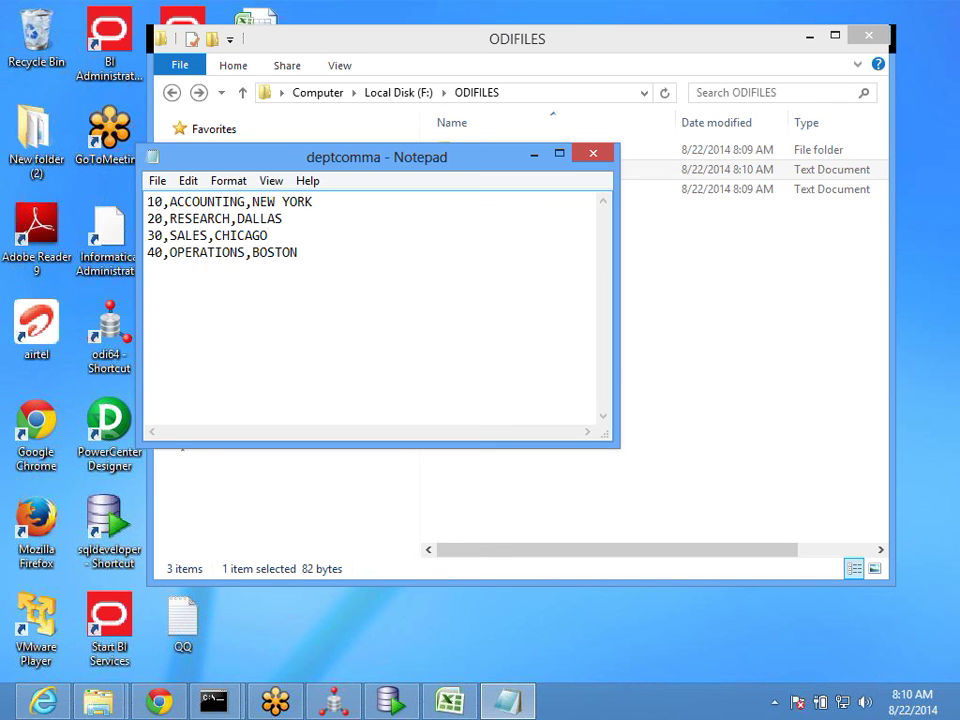
click(157, 182)
click(224, 265)
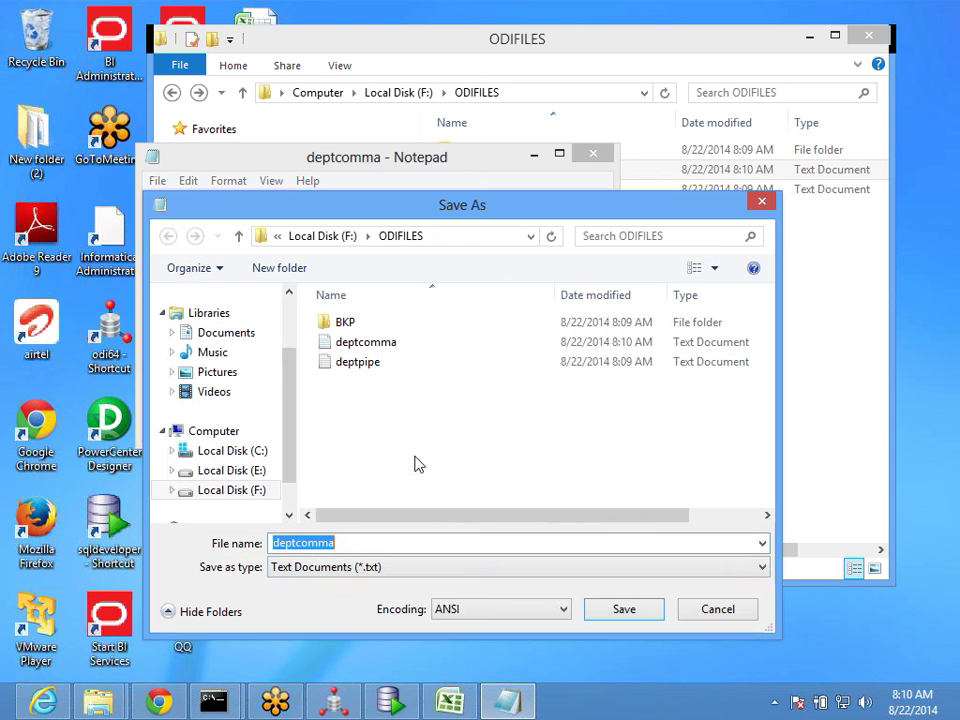
click(385, 567)
click(362, 602)
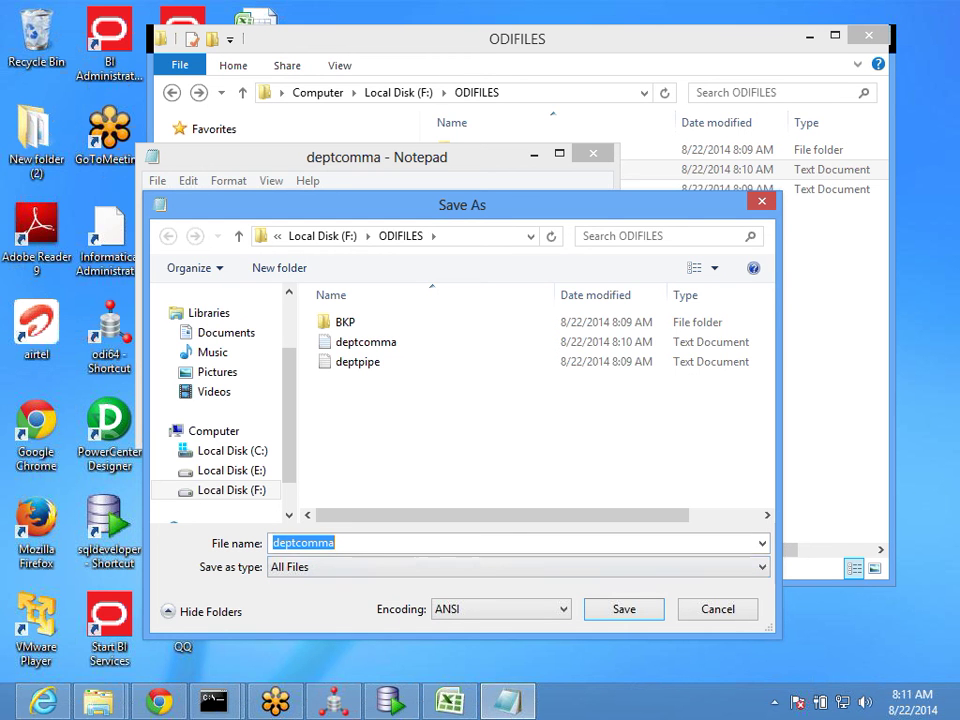
Step: Name the copy "deptcomma.csv" including the double quotes, save it, and close Notepad
key(Right)
key(Left)
key(Left)
key(Left)
key(Left)
key(Left)
key(Left)
key(Left)
key(Left)
key(Left)
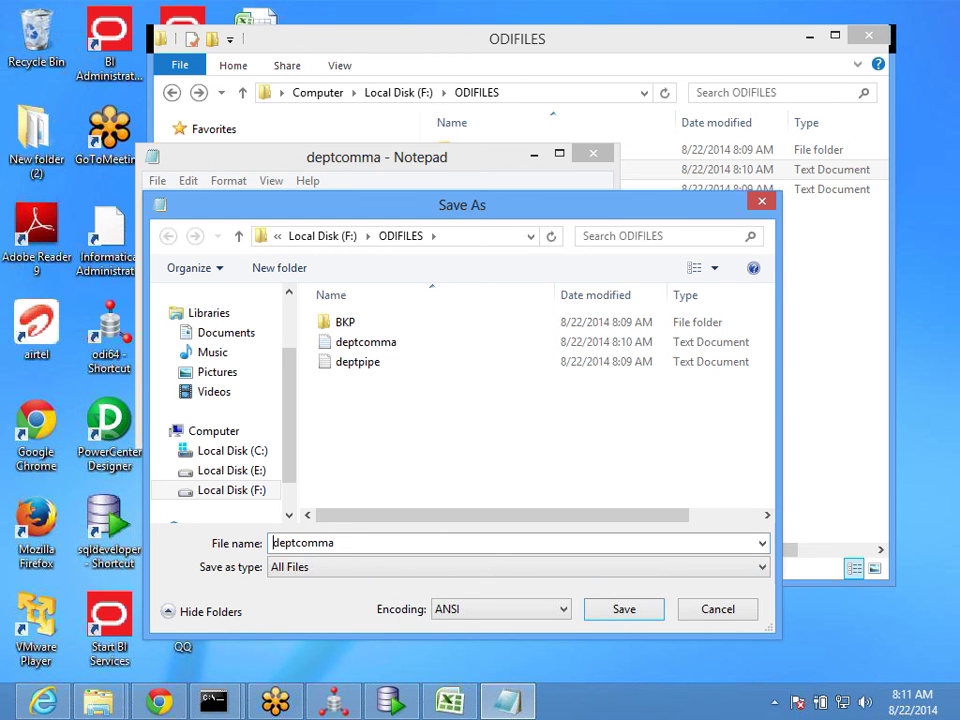
text(")
key(Right)
key(Right)
key(Right)
key(Right)
key(Right)
key(Right)
key(Right)
key(Right)
key(Right)
text(.csv")
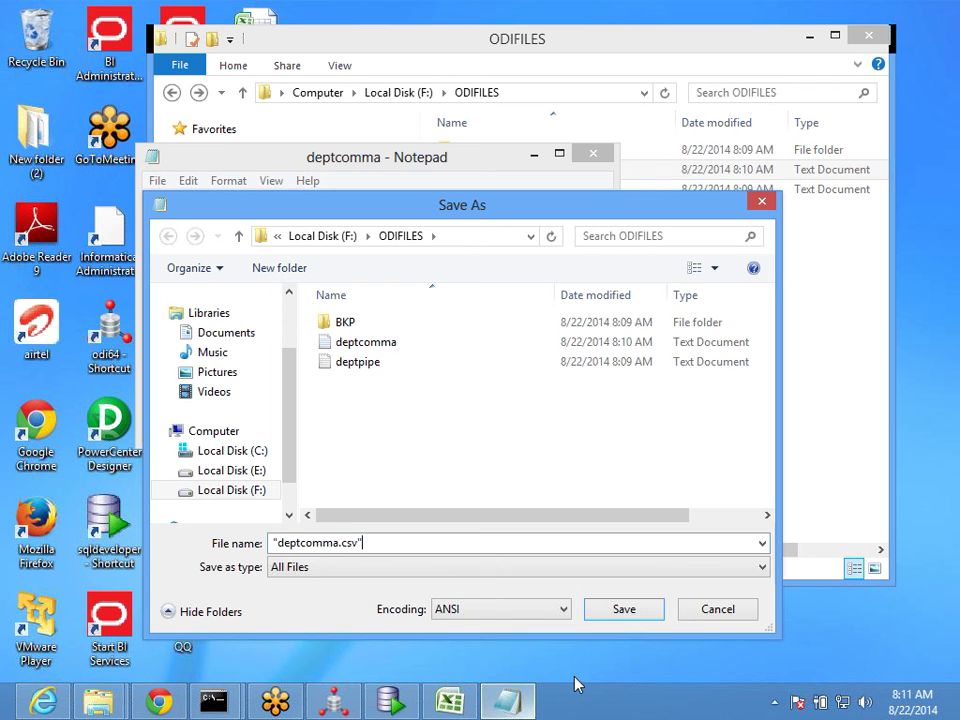
click(614, 615)
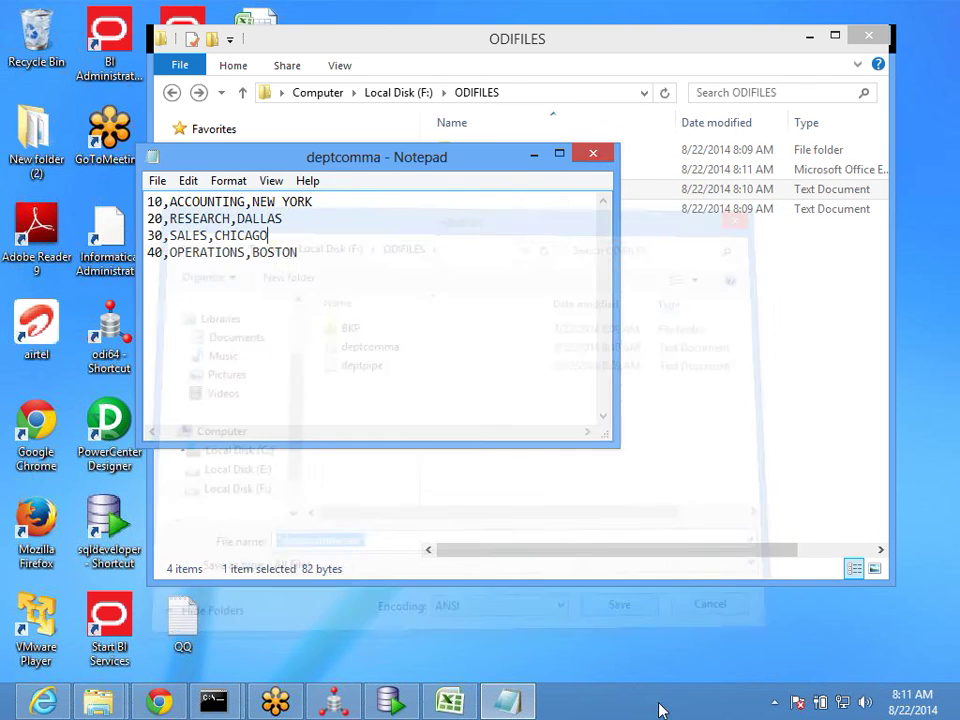
click(596, 155)
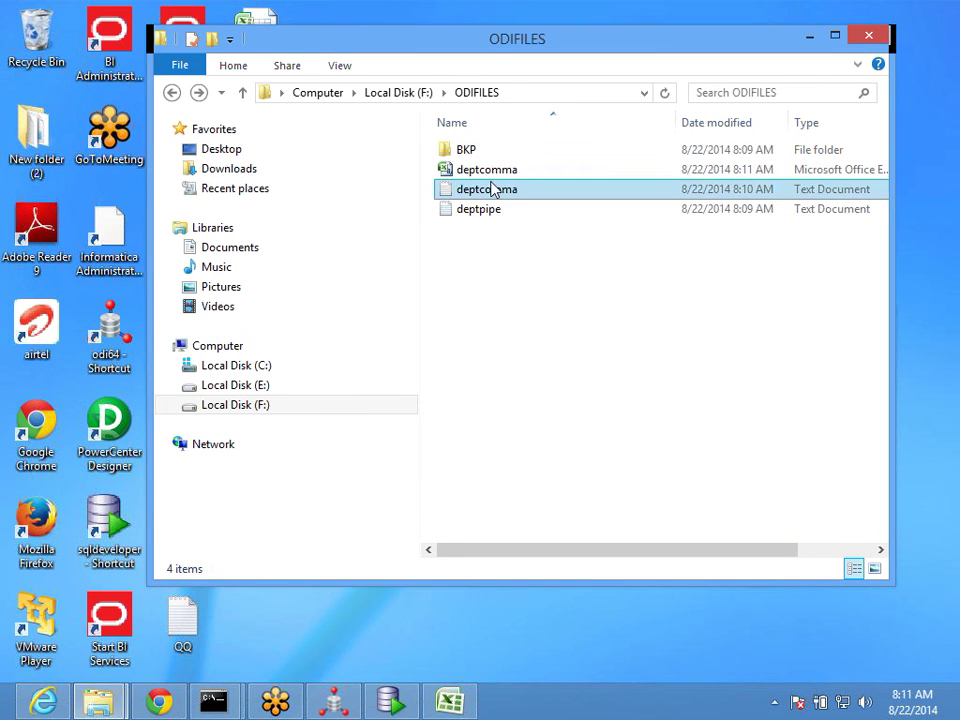
Step: Open the deptcomma CSV file in Excel, widen columns A to C to examine the data, and close it without saving
mouse_move(500, 176)
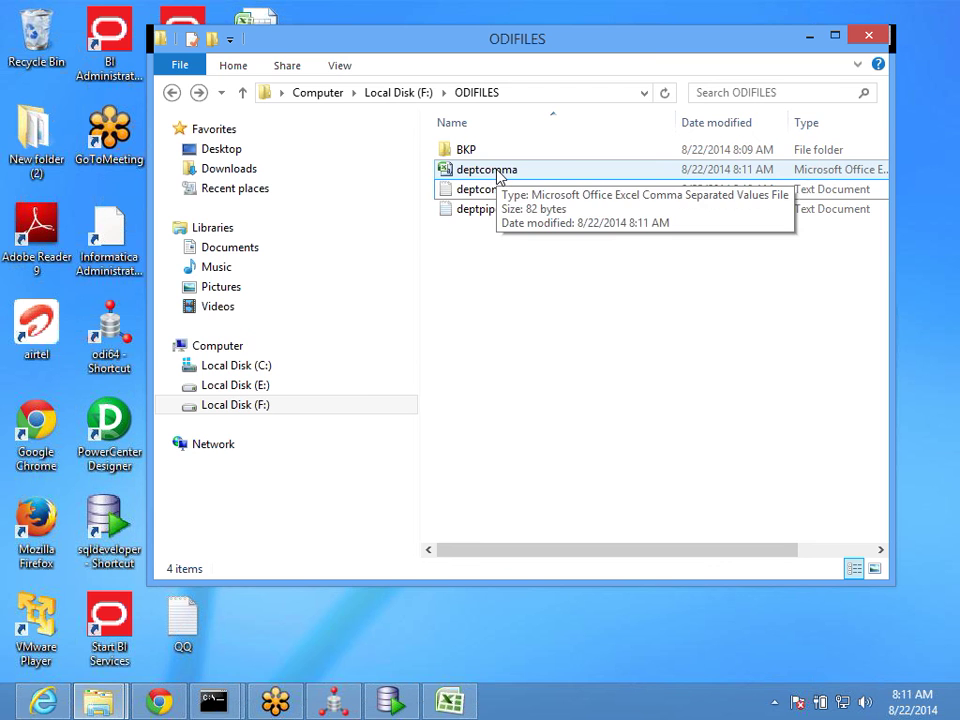
click(492, 176)
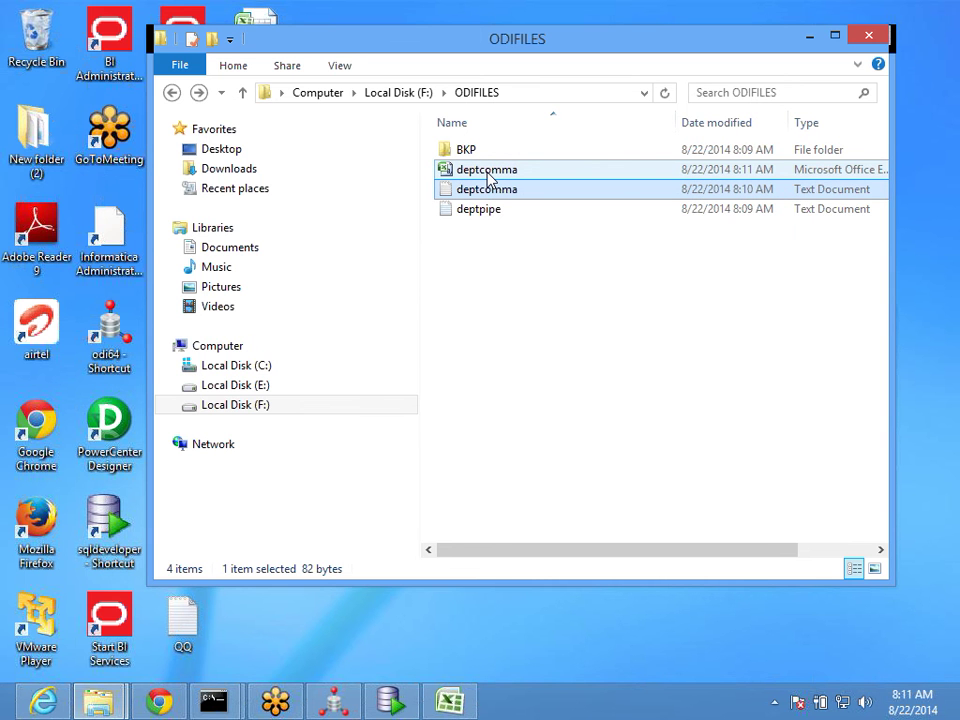
click(489, 172)
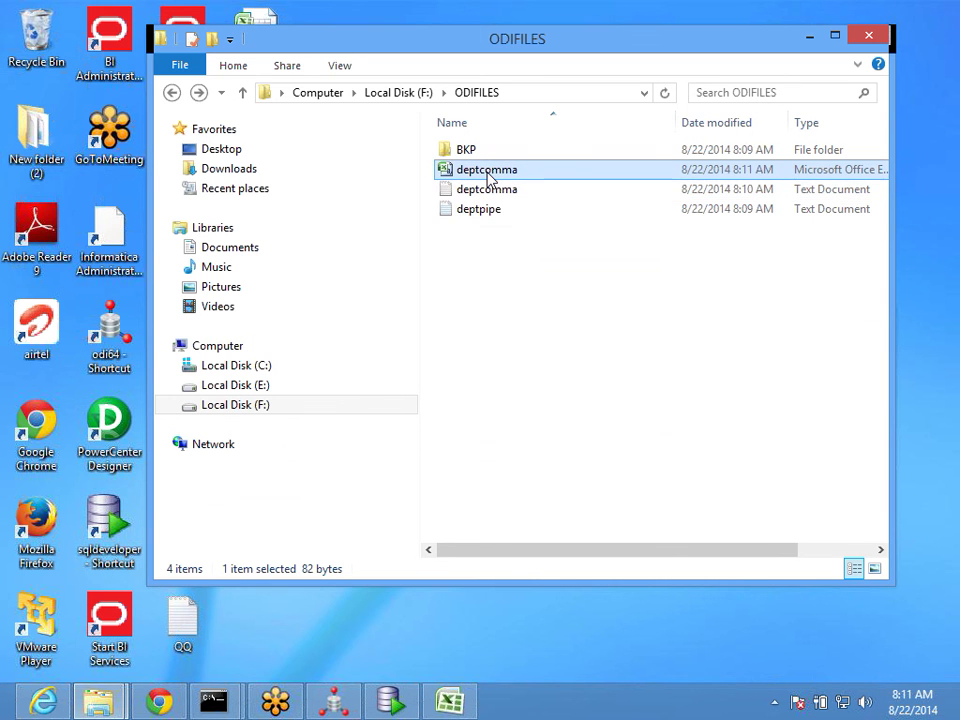
double_click(489, 172)
click(452, 378)
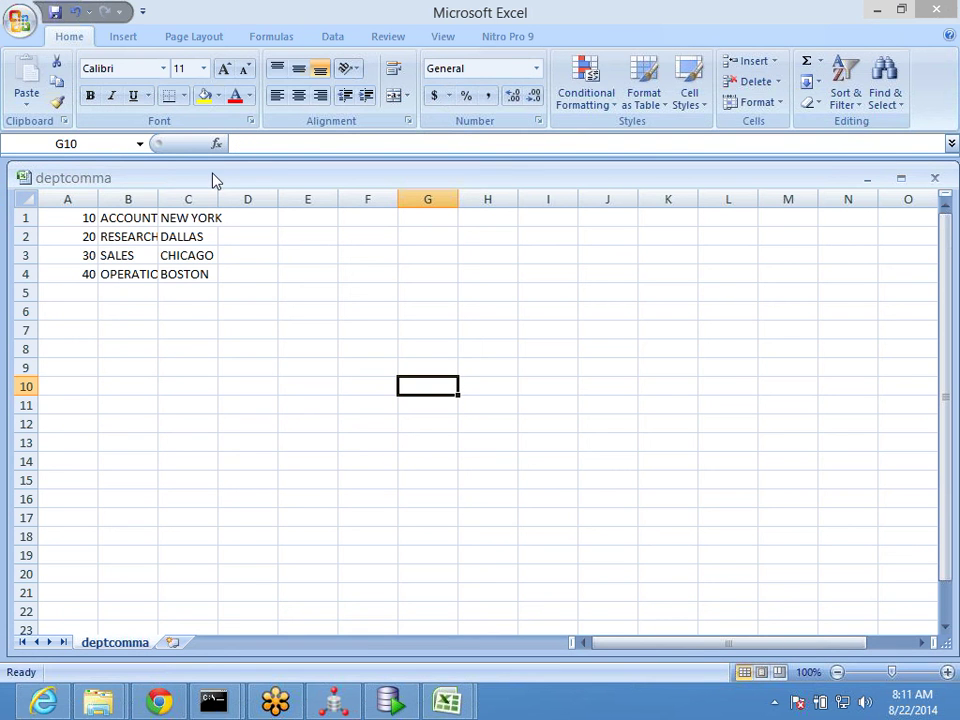
double_click(160, 200)
double_click(96, 199)
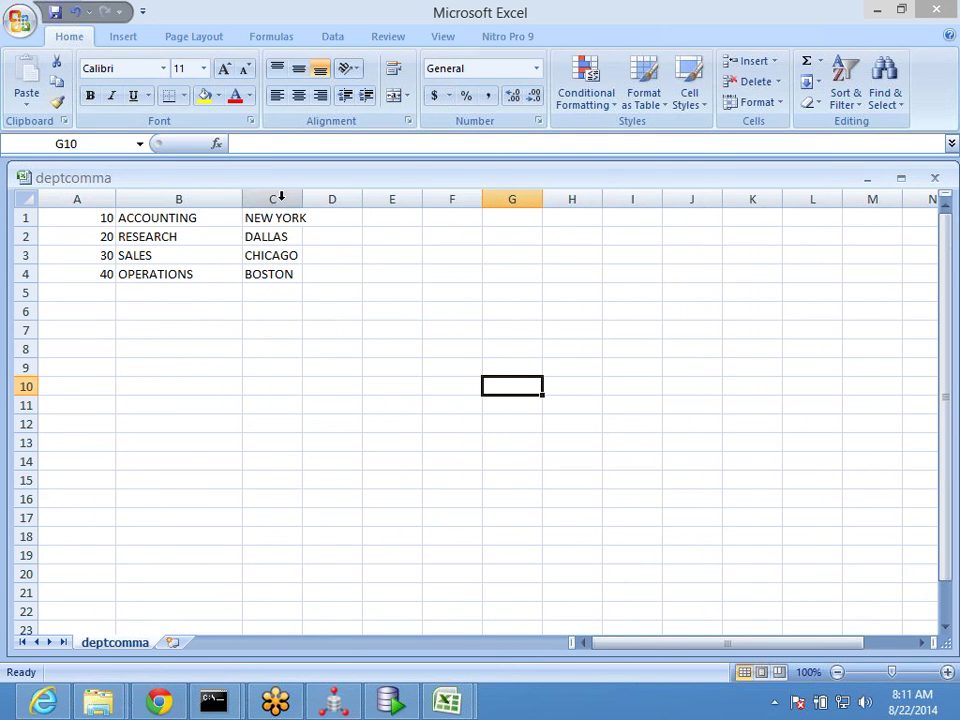
drag(301, 199, 333, 208)
click(362, 291)
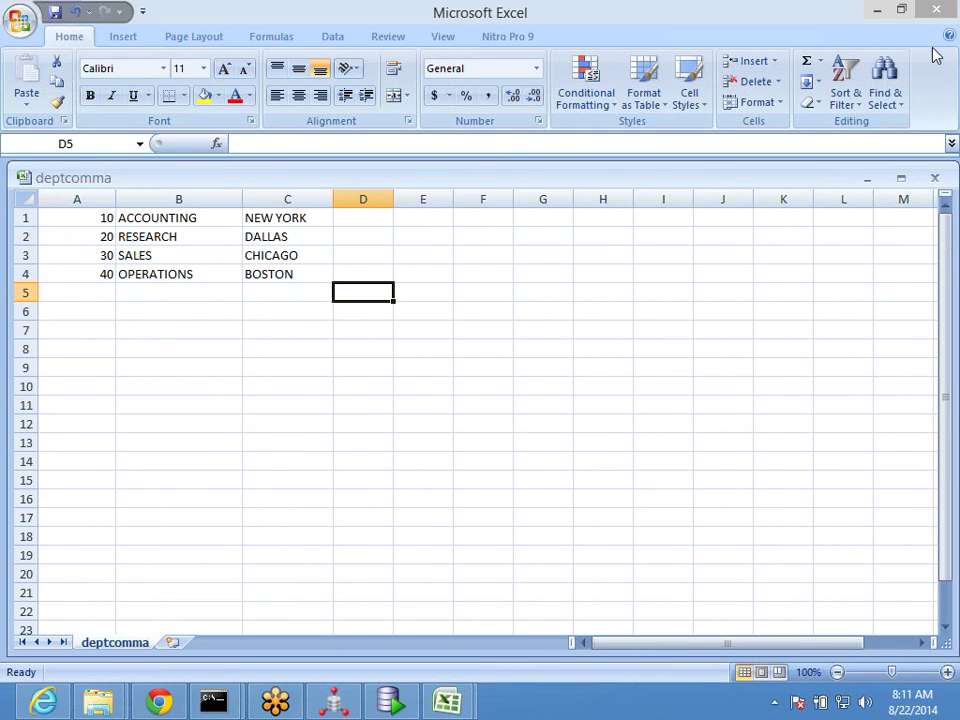
click(935, 9)
click(484, 397)
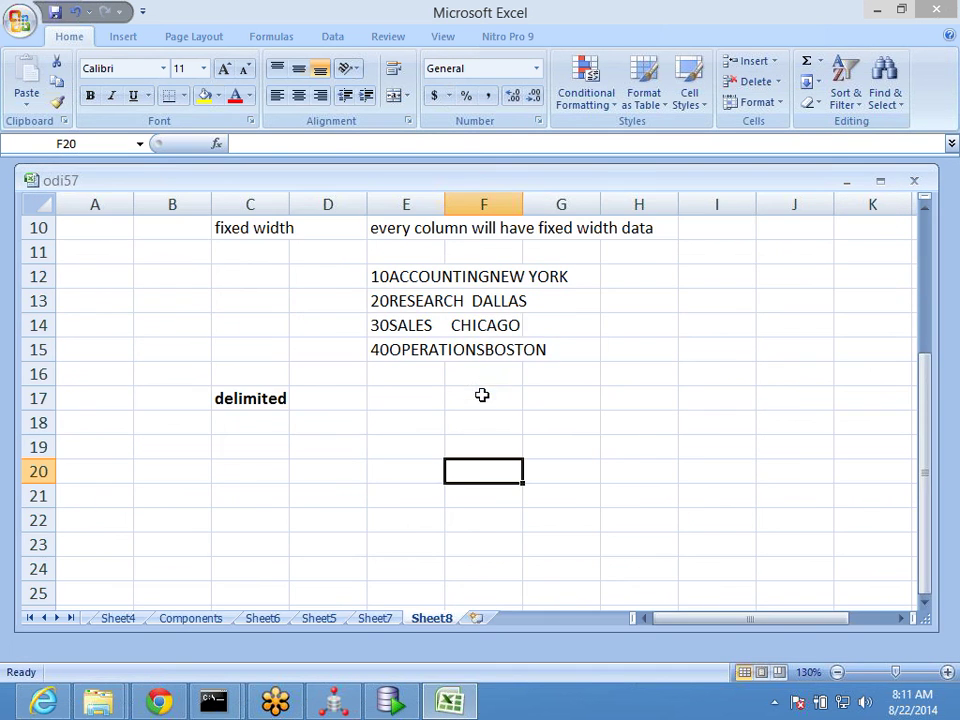
Step: Return to the ODIFILES folder, open the deptcomma CSV file in Notepad to examine its commas, and close it
click(98, 700)
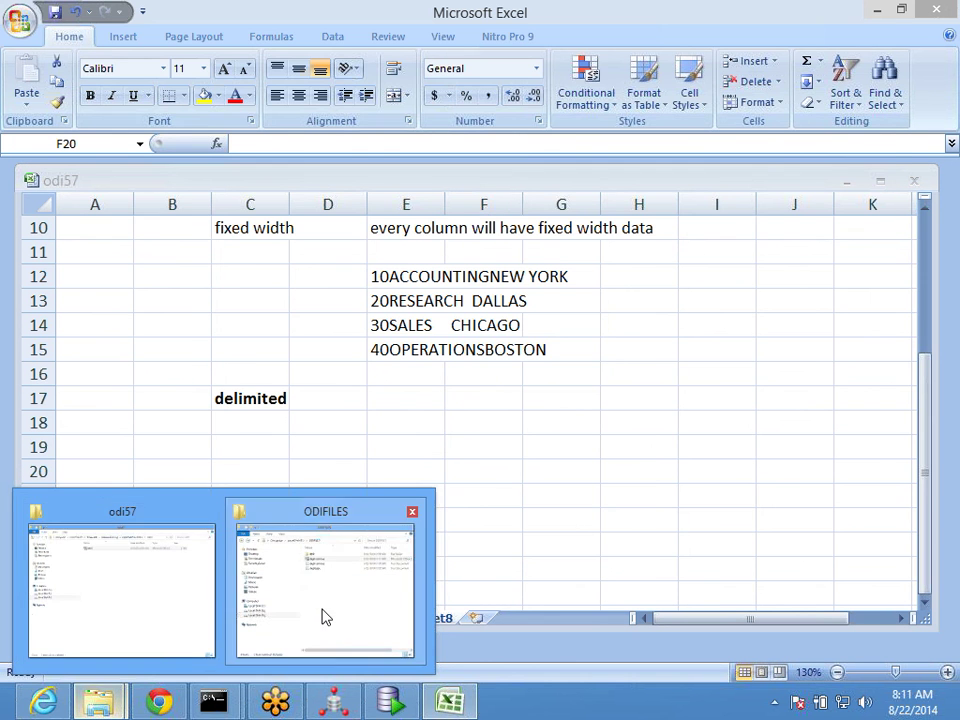
click(324, 617)
right_click(543, 175)
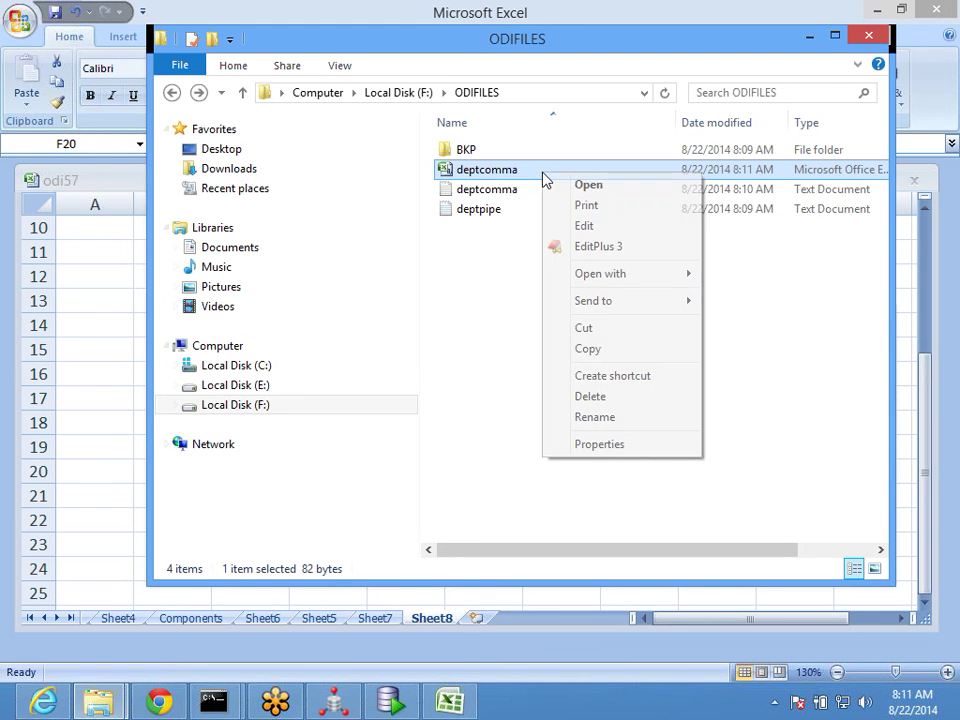
click(585, 232)
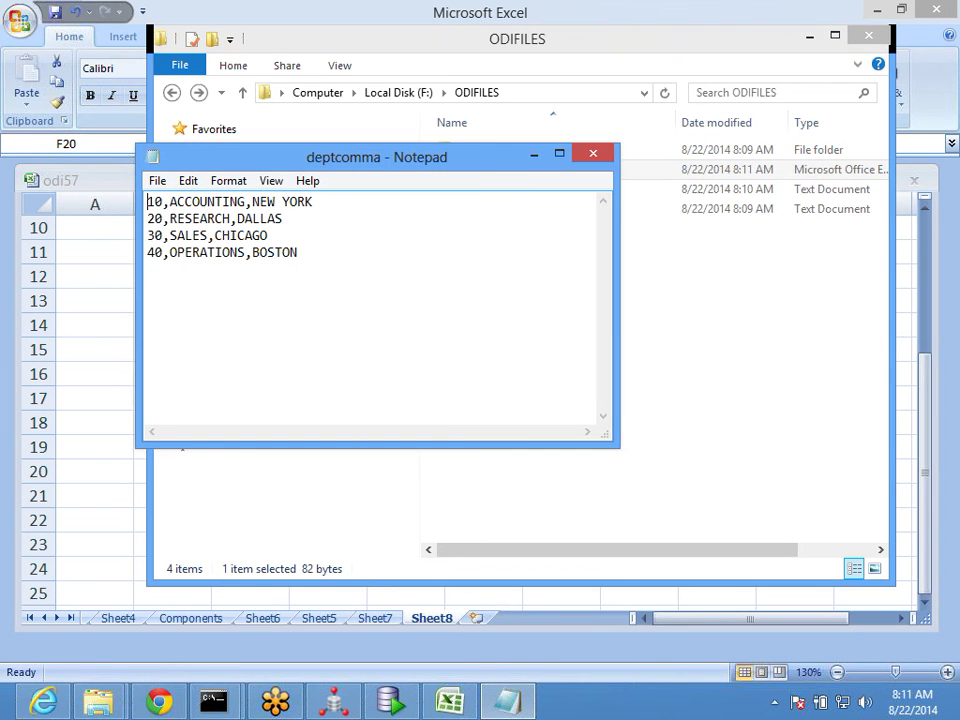
click(600, 155)
click(435, 279)
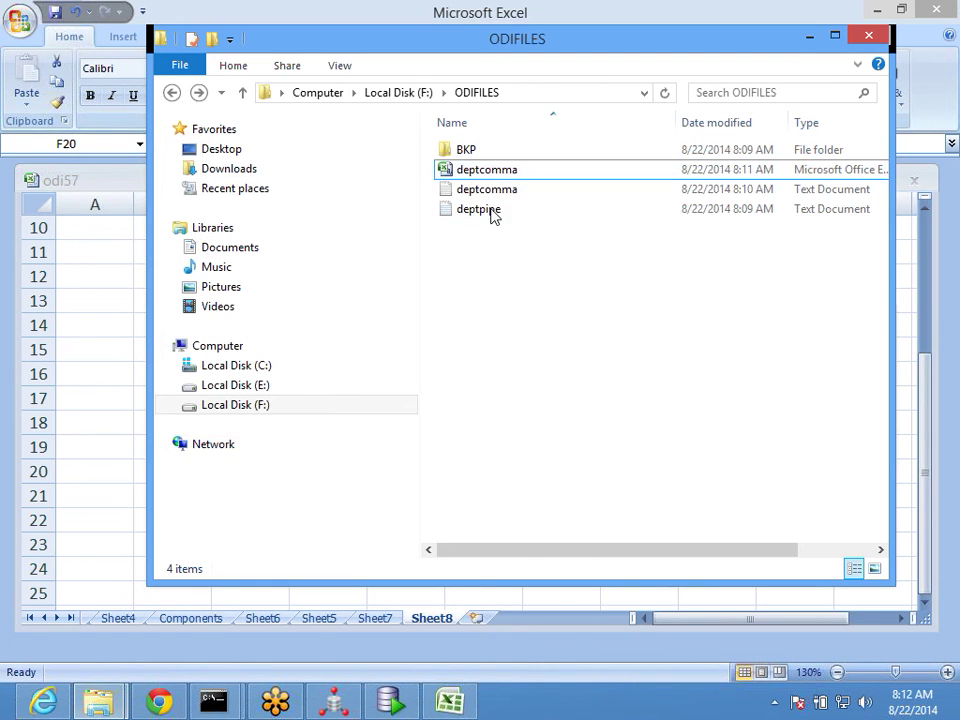
Step: View the deptcomma CSV file in Excel once more, close it, and switch back to the ODIFILES folder
double_click(516, 173)
click(453, 318)
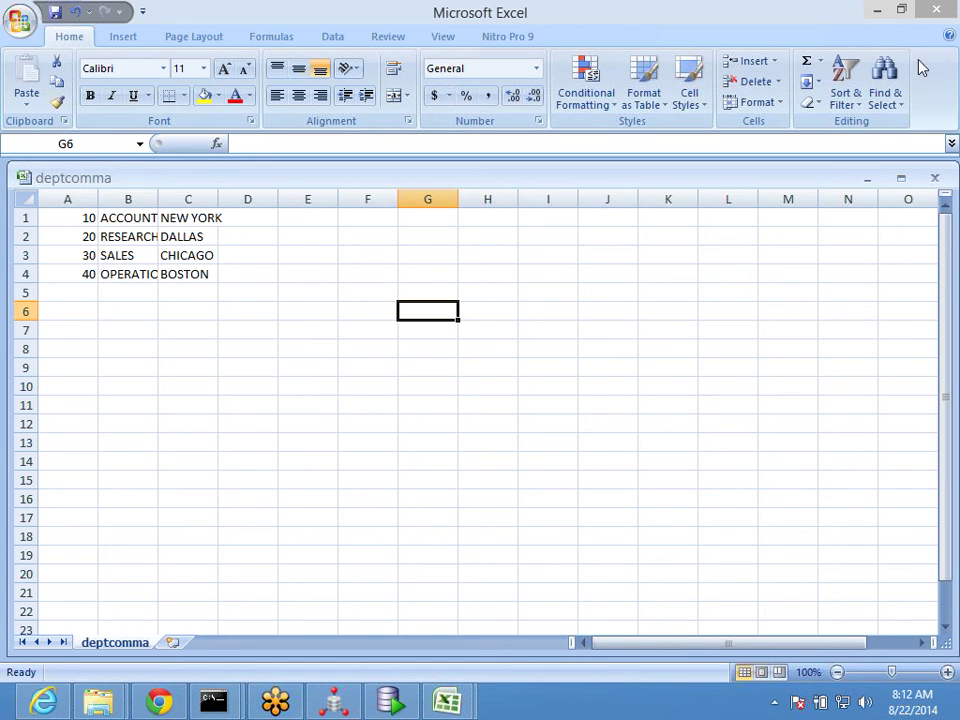
click(936, 9)
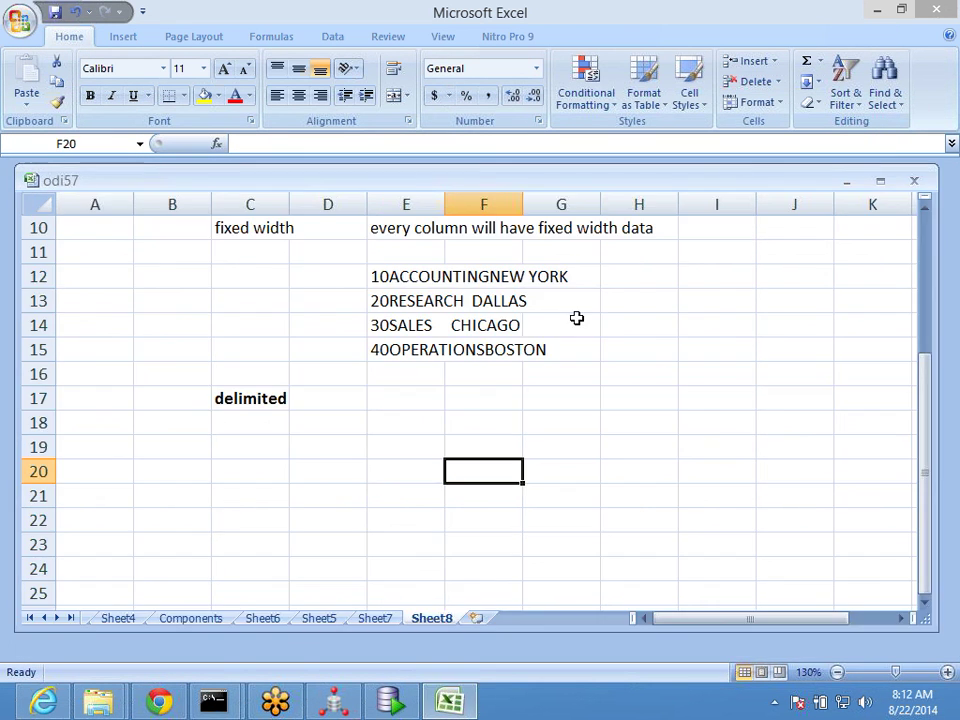
click(100, 698)
click(324, 607)
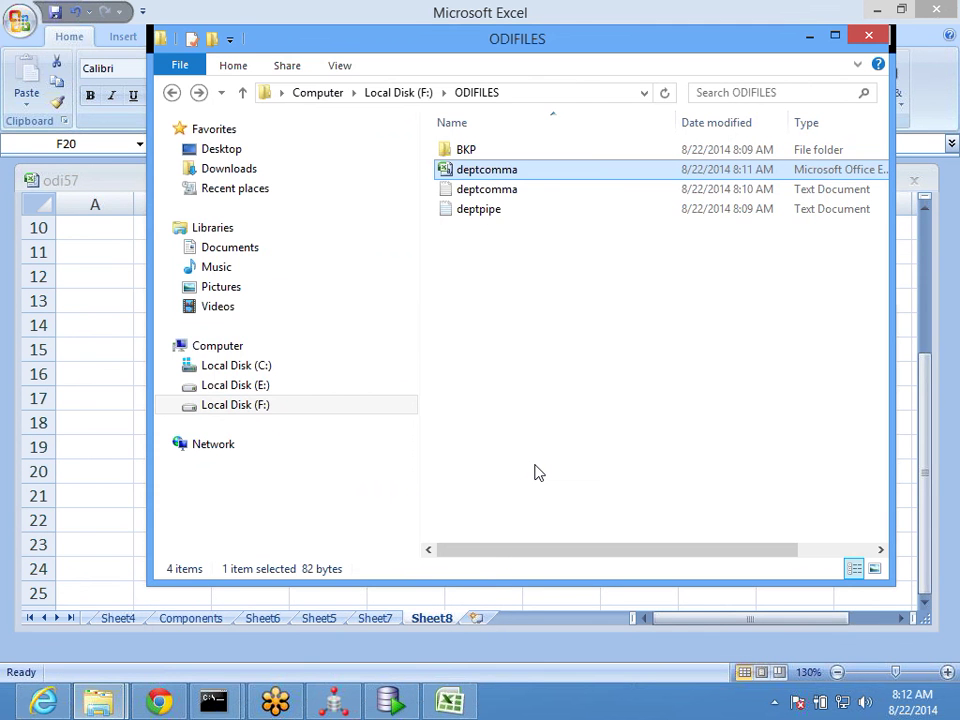